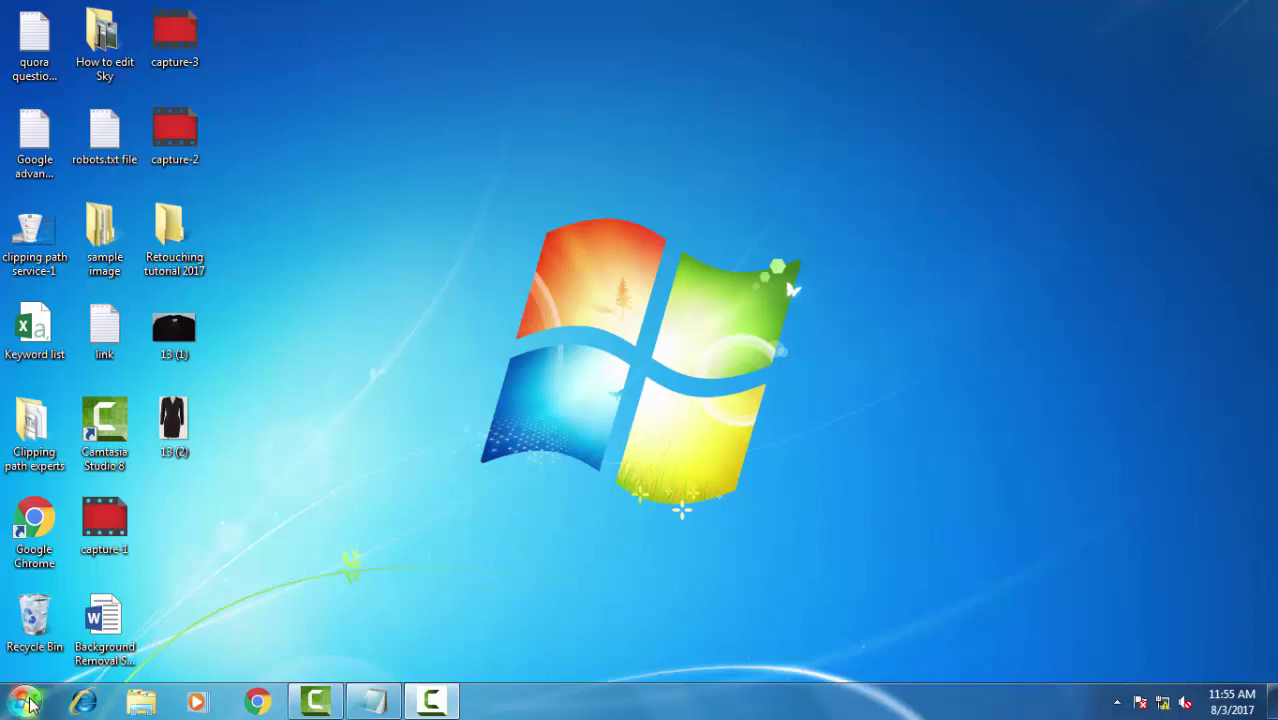
# - Launch Photoshop CS3, minimize it, and select the 13 (2) and 13 (1) desktop photos
pyautogui.click(25, 702)
pyautogui.click(124, 378)
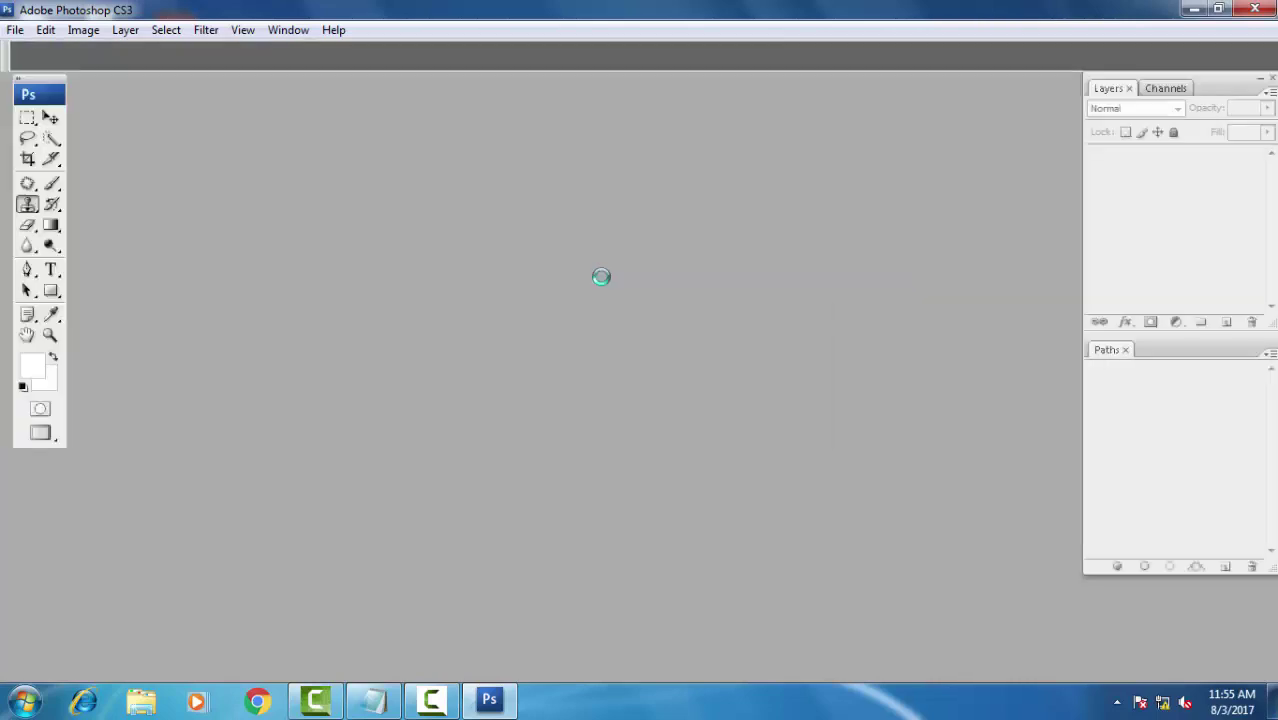
pyautogui.click(1193, 12)
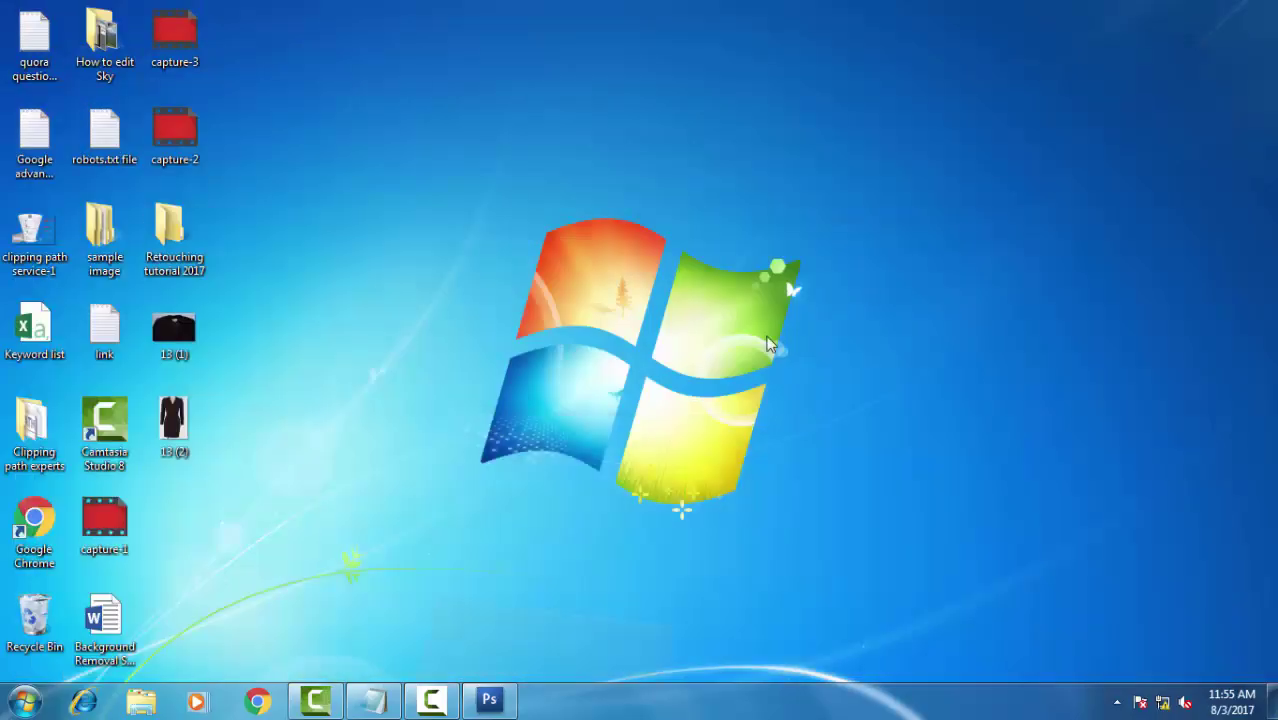
pyautogui.click(178, 428)
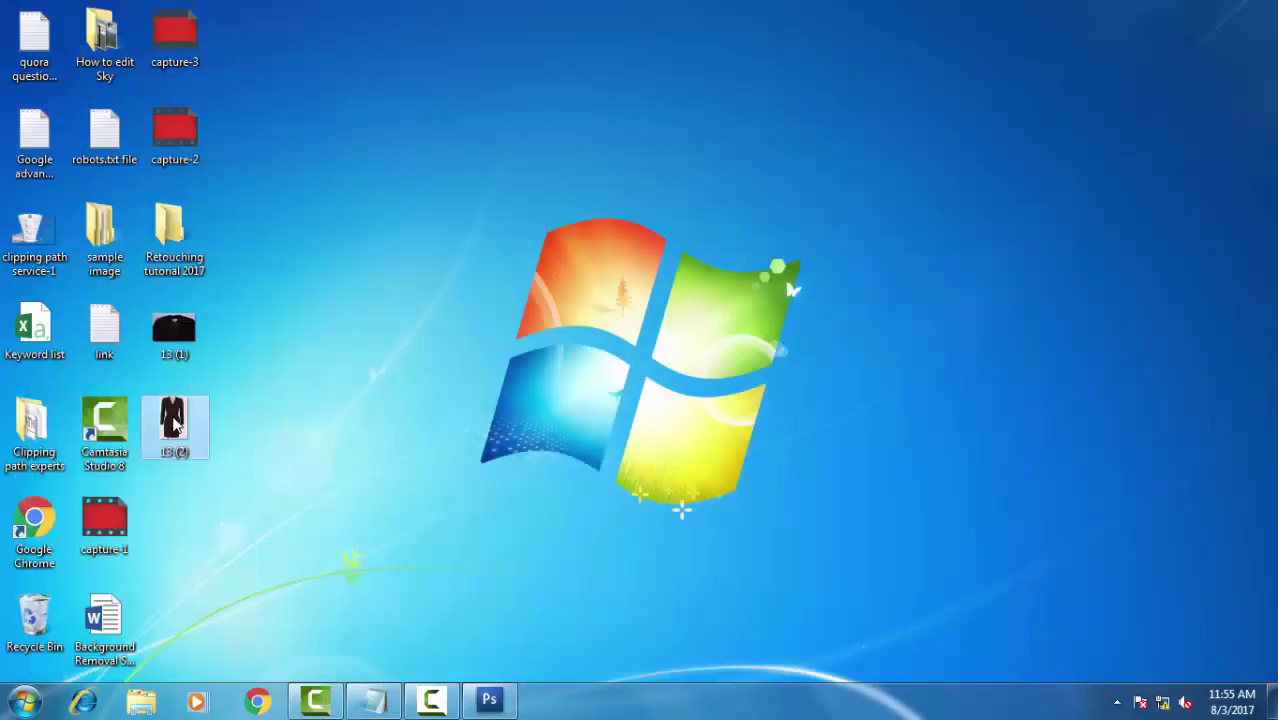
pyautogui.keyDown('ctrl'); pyautogui.click(174, 332); pyautogui.keyUp('ctrl')
# - Open both photos in Photoshop, pick the Pen tool, and remove Path 1 from the dress photo
pyautogui.moveTo(178, 450); pyautogui.dragTo(590, 262)
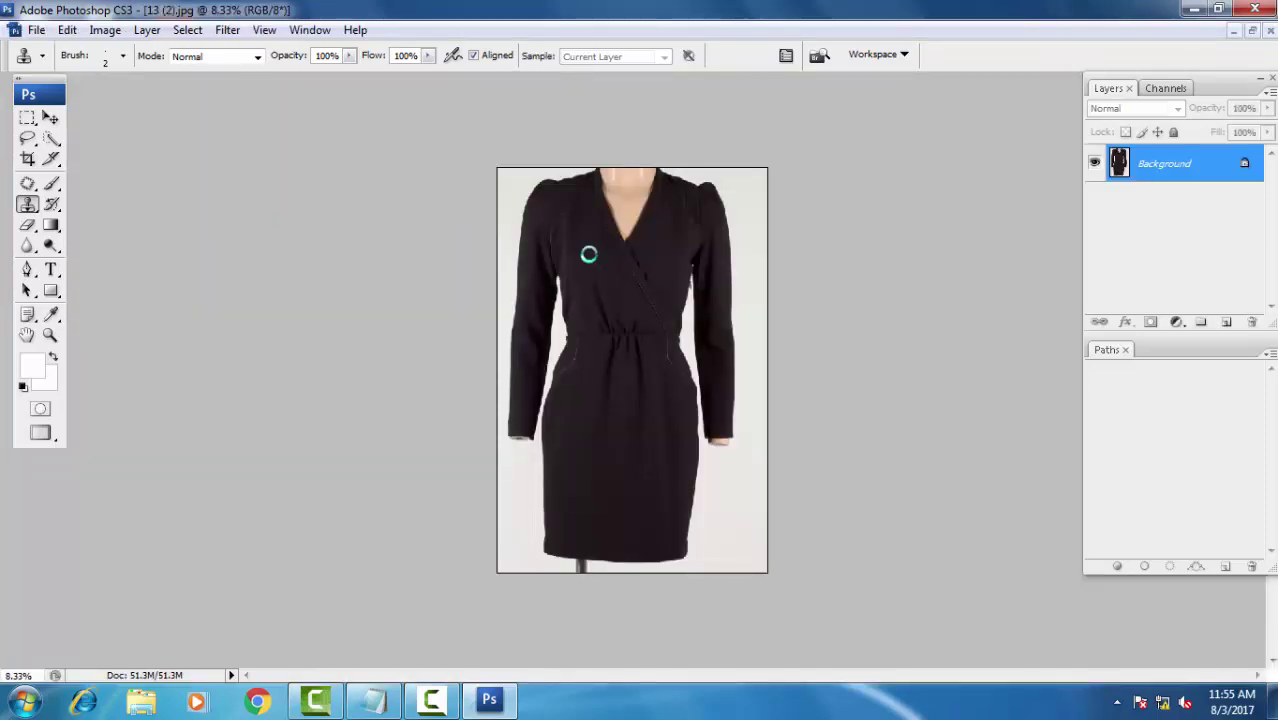
pyautogui.hotkey('ctrl', 'Tab')
pyautogui.press('p')
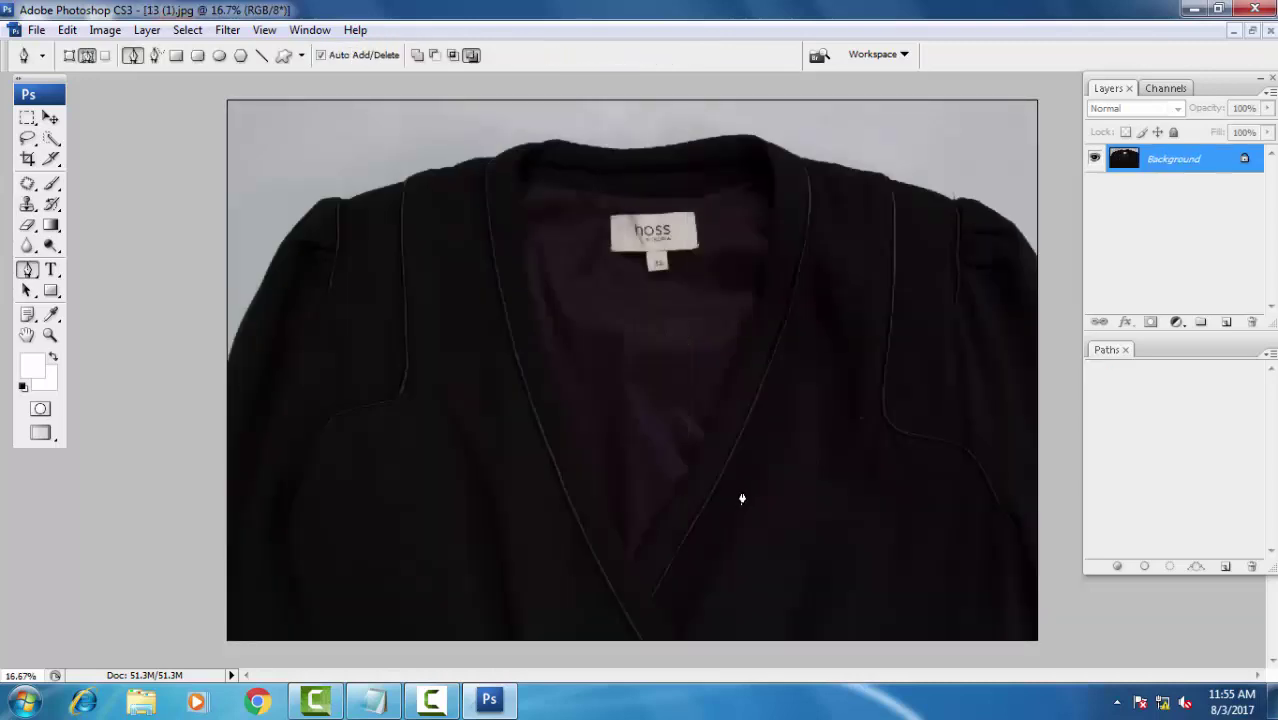
pyautogui.hotkey('ctrl', 'Tab')
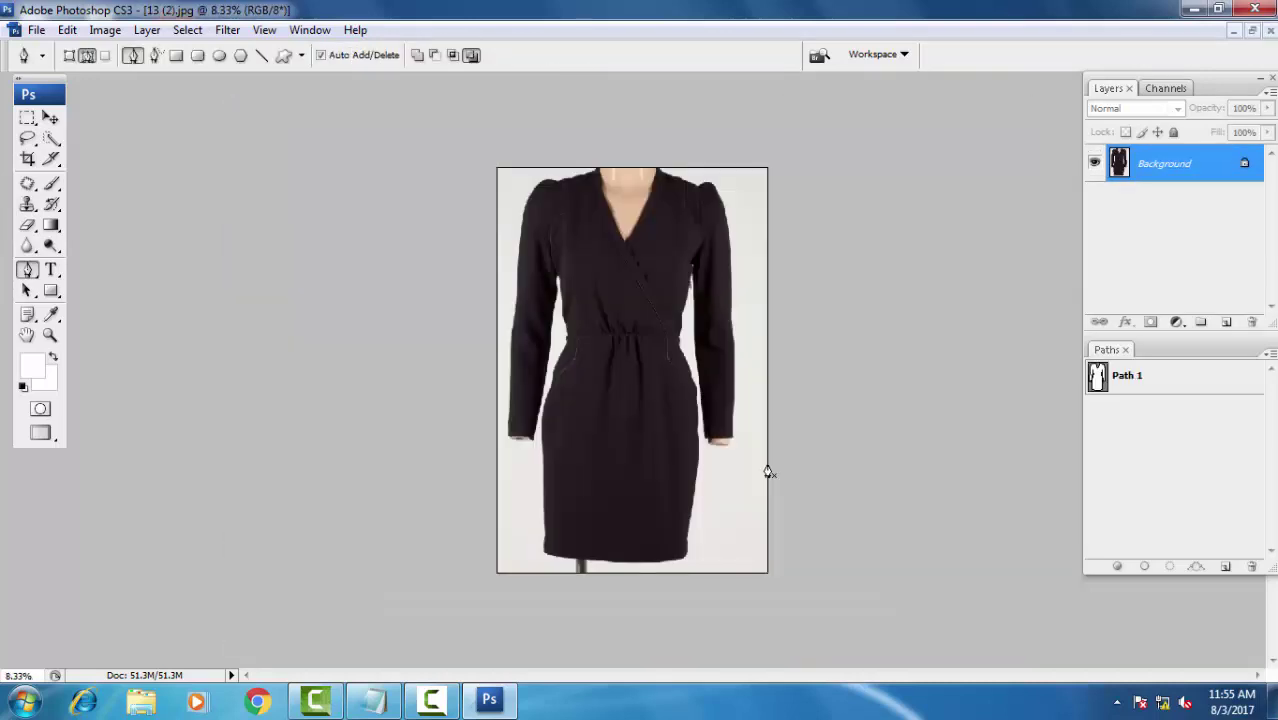
pyautogui.hotkey('ctrl', 'z')
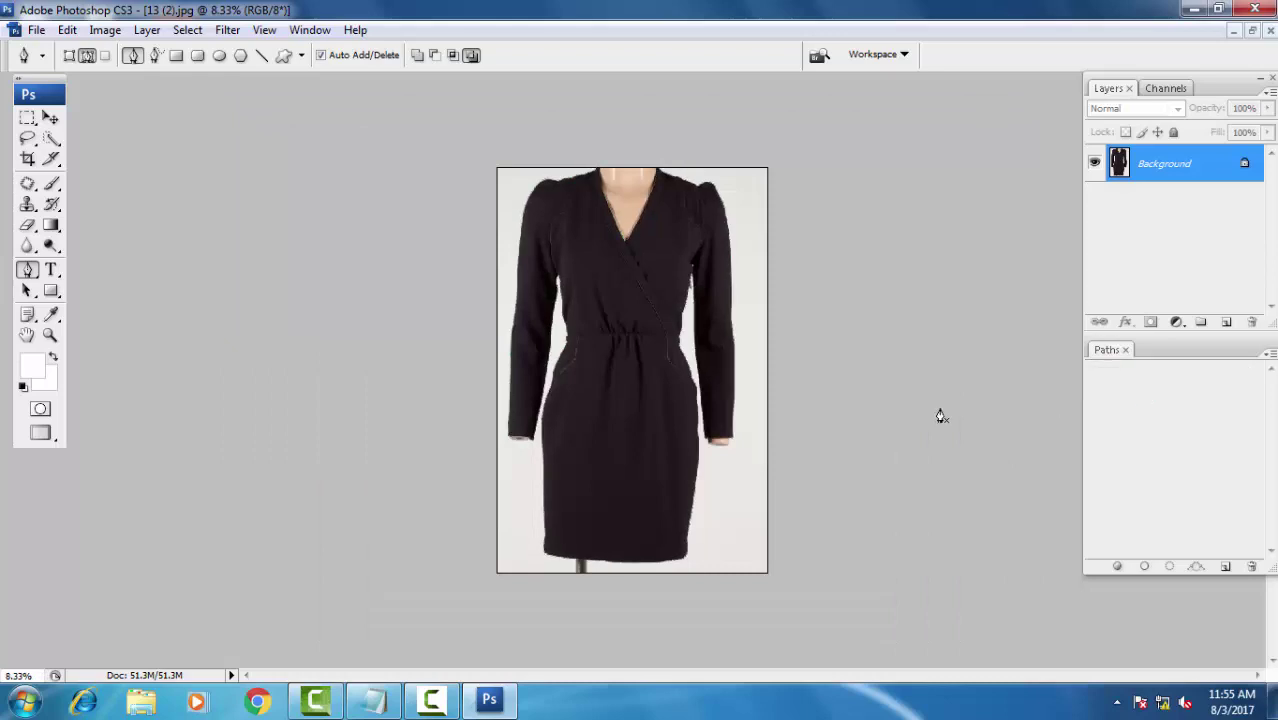
# - Hide the panels and show the dress full screen, magnified on the right neckline
pyautogui.press('Tab')
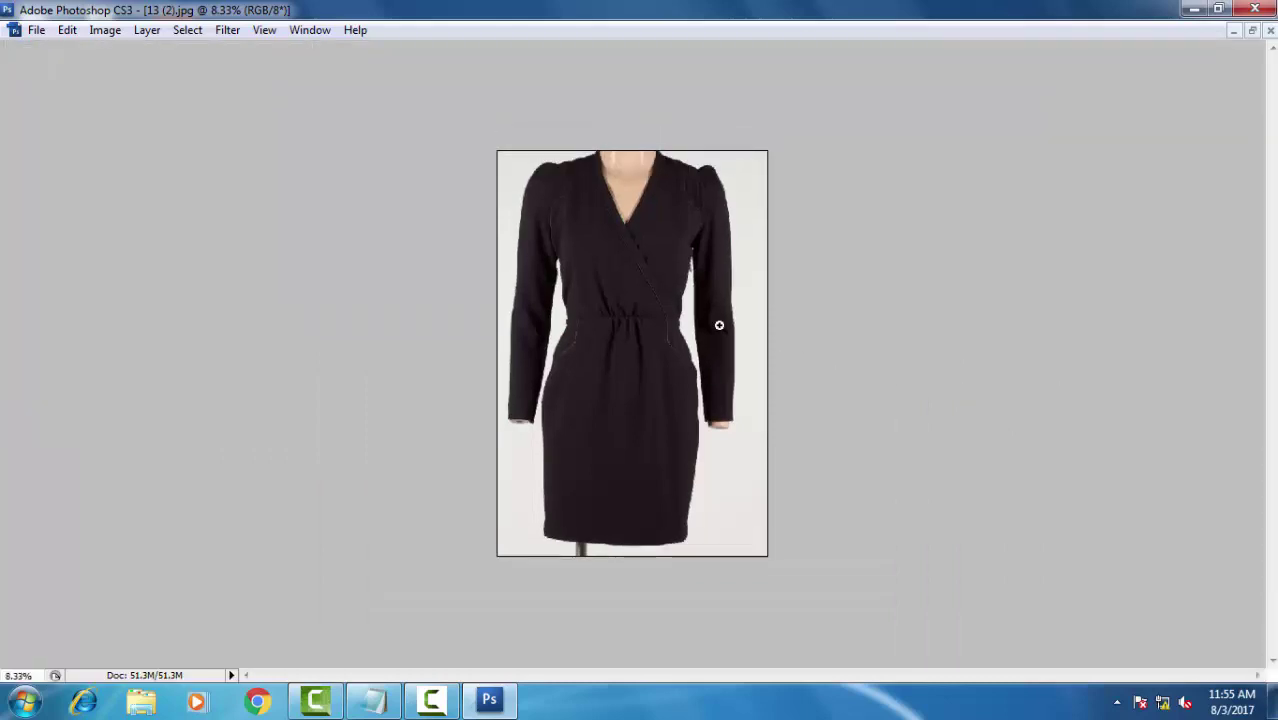
pyautogui.hotkey('ctrl', '+')
pyautogui.hotkey('ctrl', '+')
pyautogui.hotkey('ctrl', '+')
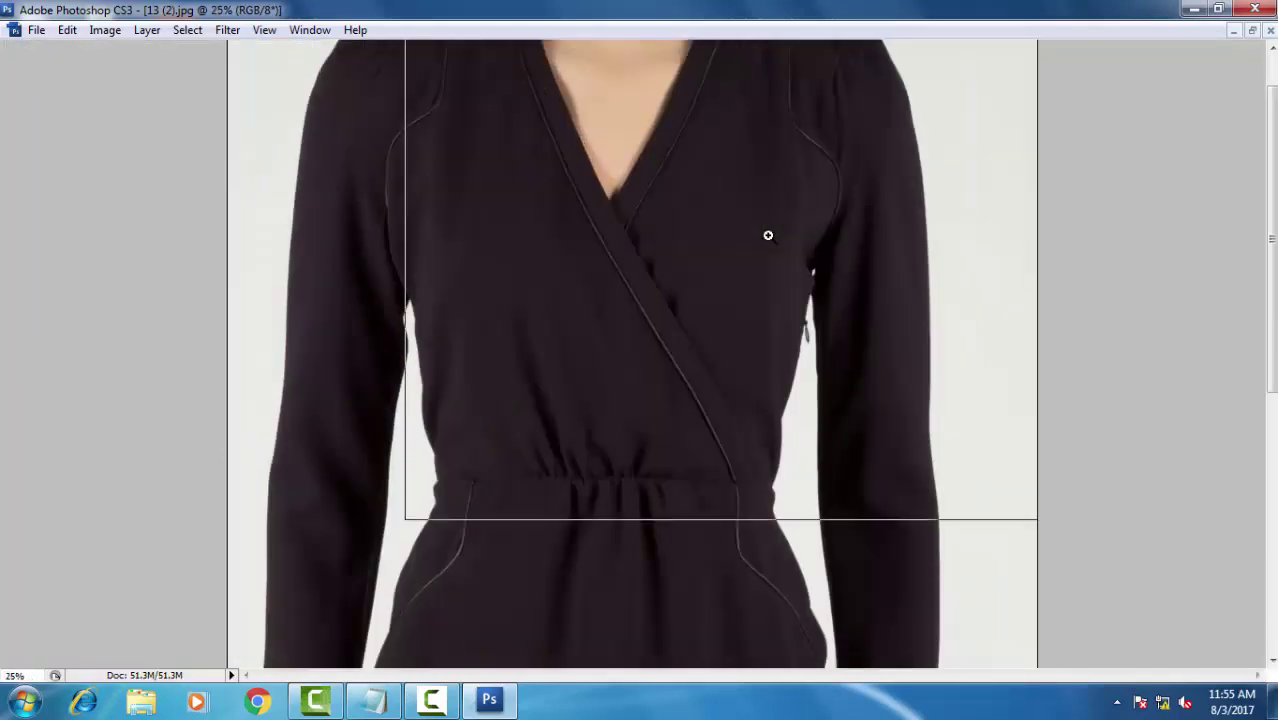
pyautogui.hotkey('ctrl', '+')
pyautogui.hotkey('ctrl', '+')
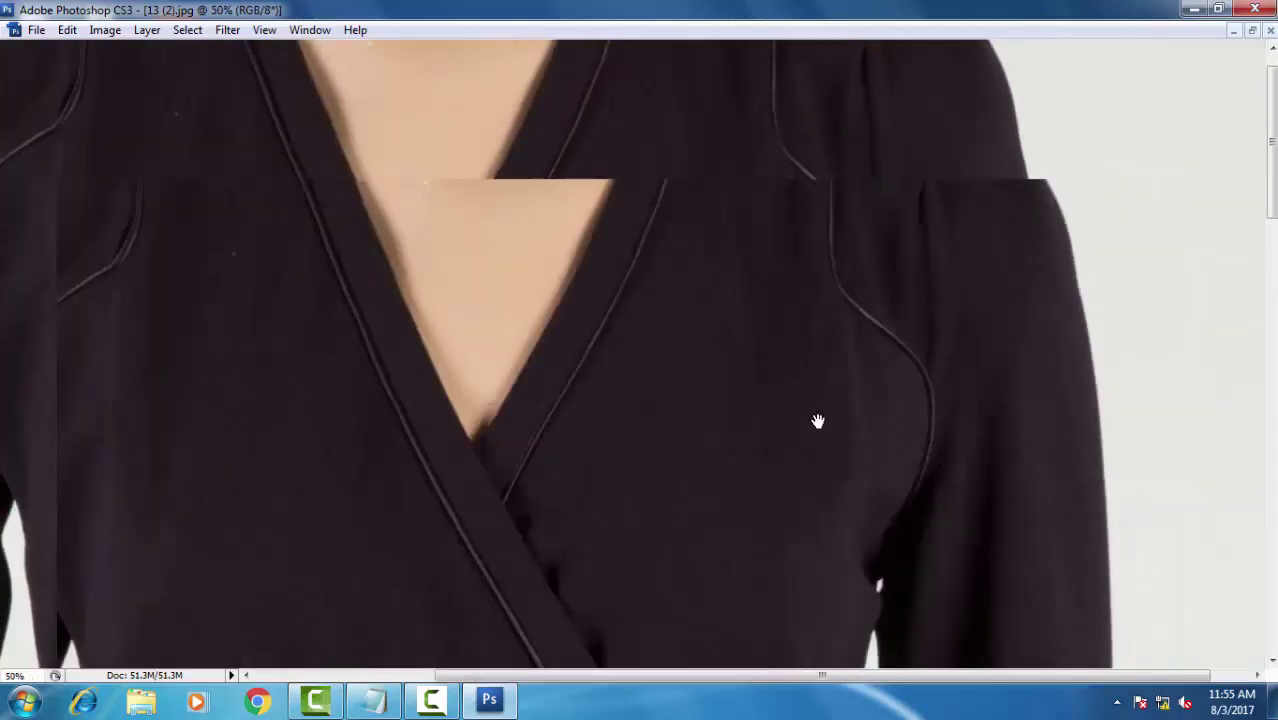
pyautogui.hotkey('ctrl', '+')
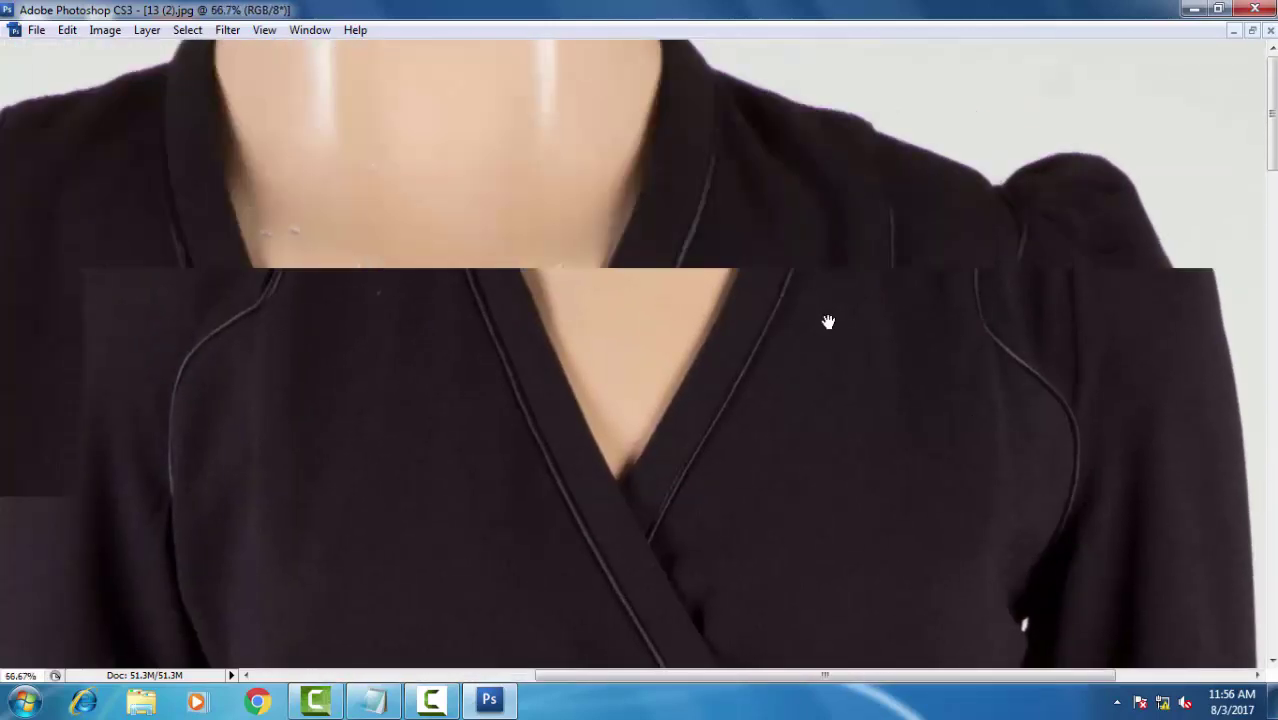
pyautogui.hotkey('ctrl', '+')
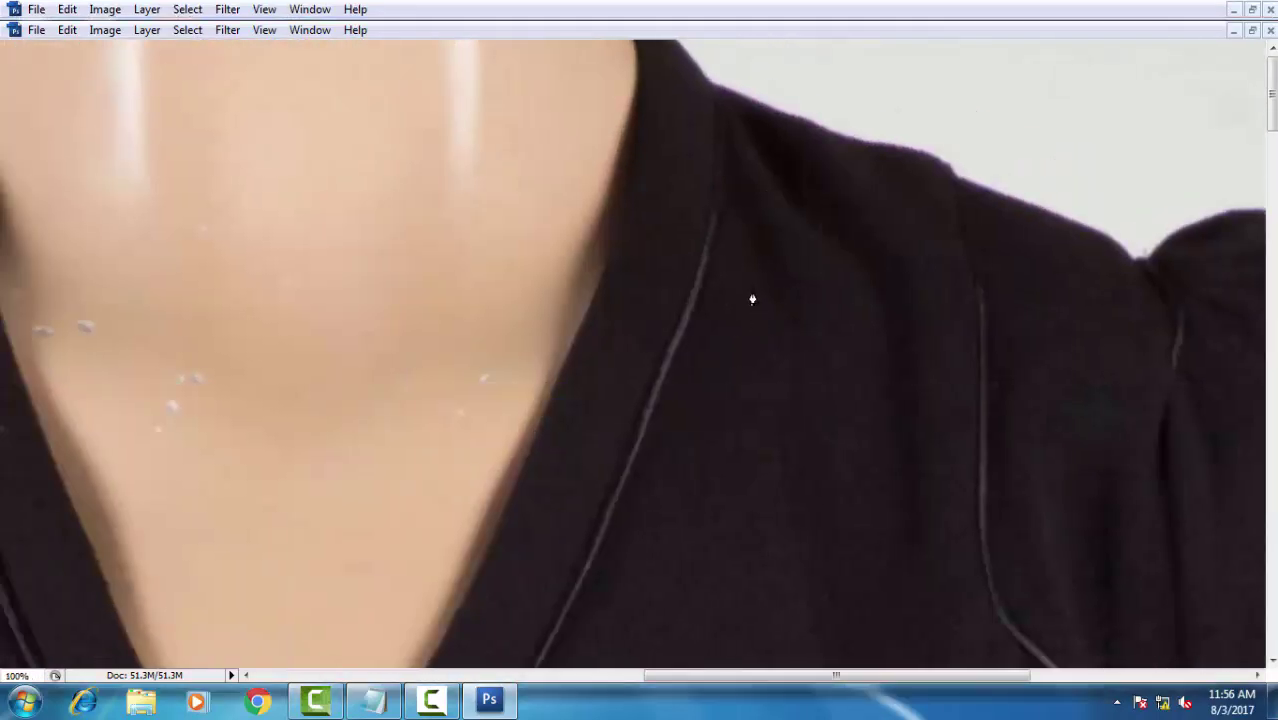
pyautogui.press('f')
pyautogui.hotkey('ctrl', '+')
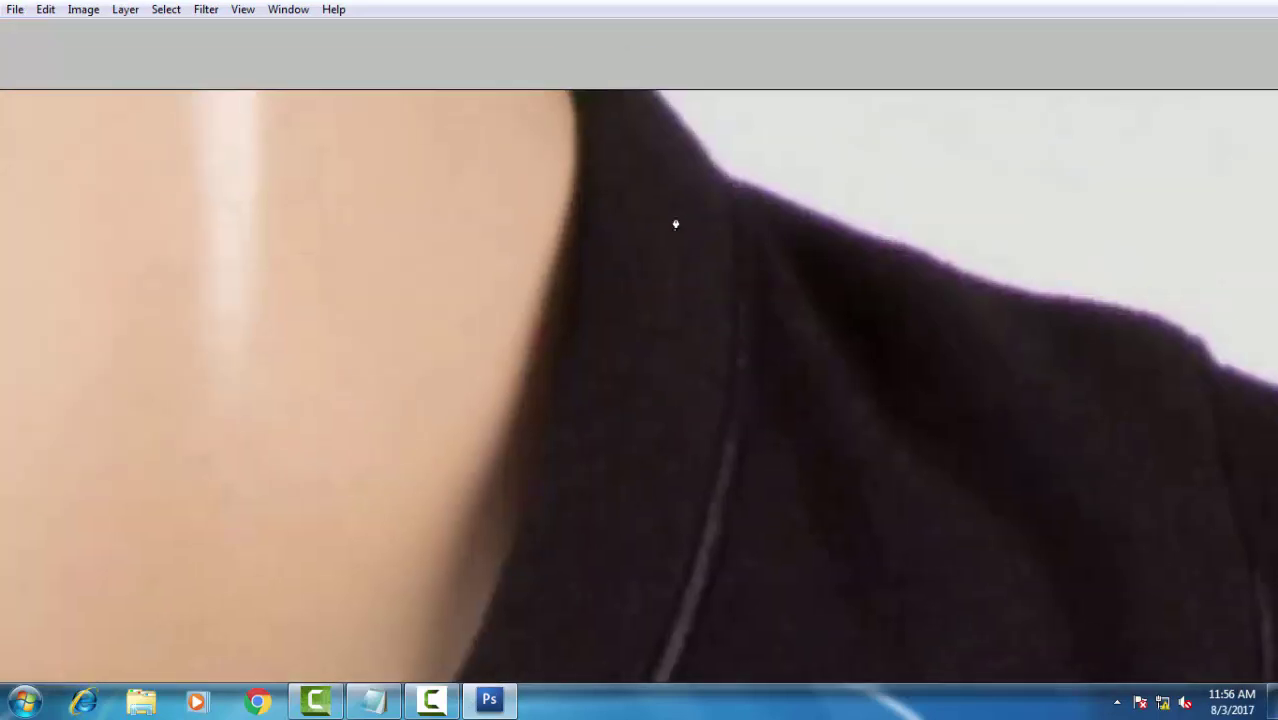
# - Place pen anchors from the right neckline along the shoulder edge
pyautogui.click(644, 84)
pyautogui.click(723, 190)
pyautogui.click(755, 214)
pyautogui.click(875, 250)
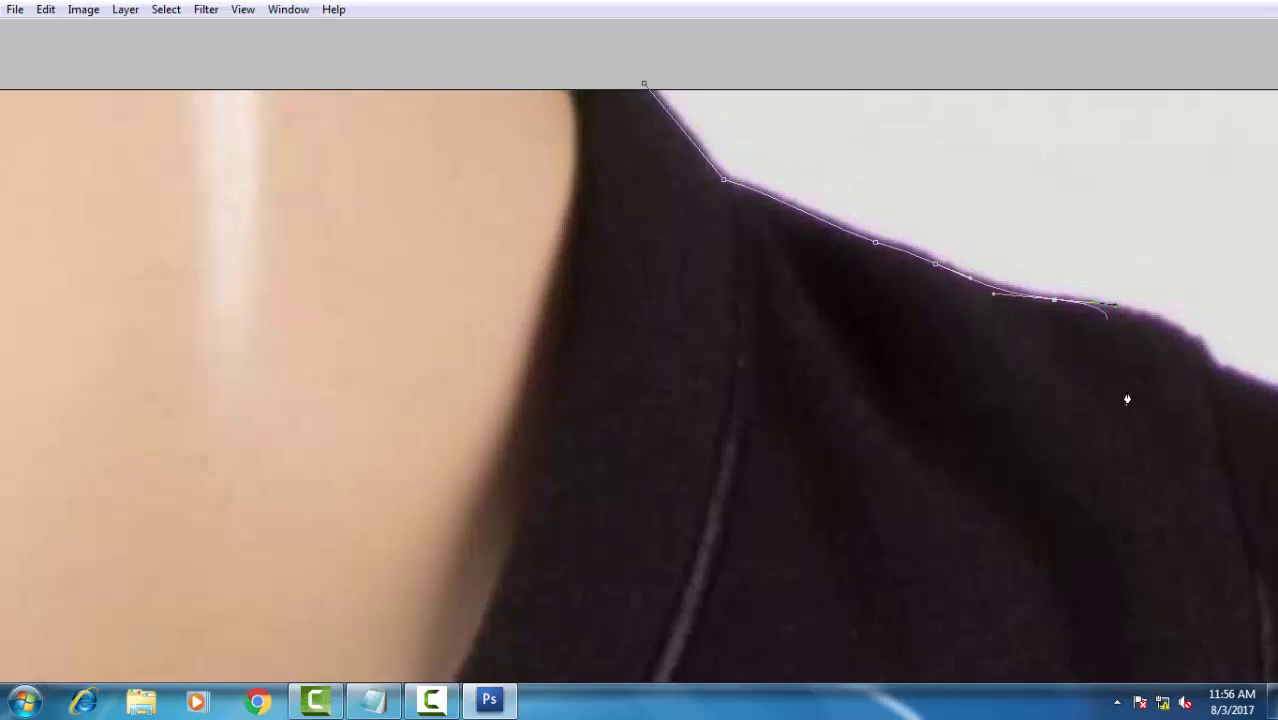
pyautogui.moveTo(1127, 400)
pyautogui.mouseDown()
pyautogui.moveTo(1047, 348)
pyautogui.moveTo(1140, 358)
pyautogui.mouseUp()
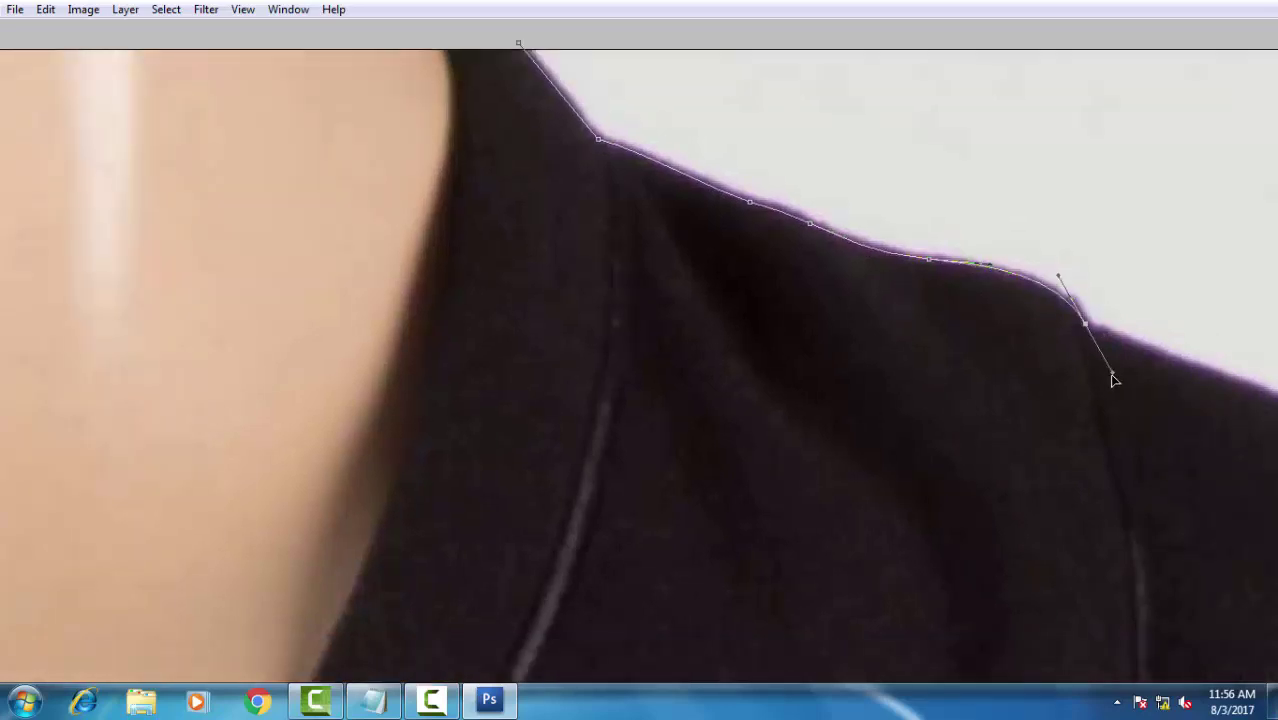
pyautogui.moveTo(893, 343); pyautogui.dragTo(547, 241)
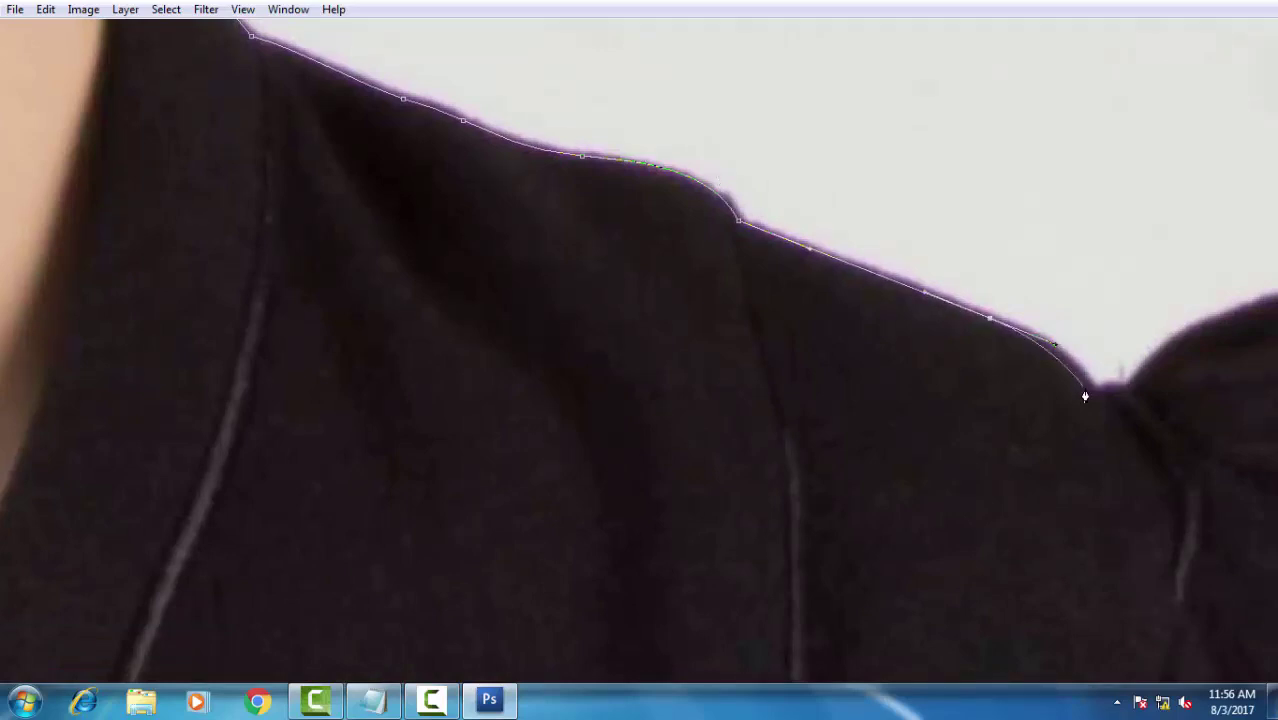
# - Curve the pen path through the shoulder dip and over the puffed sleeve top
pyautogui.moveTo(1097, 391); pyautogui.dragTo(1130, 430)
pyautogui.moveTo(1112, 400); pyautogui.dragTo(660, 406)
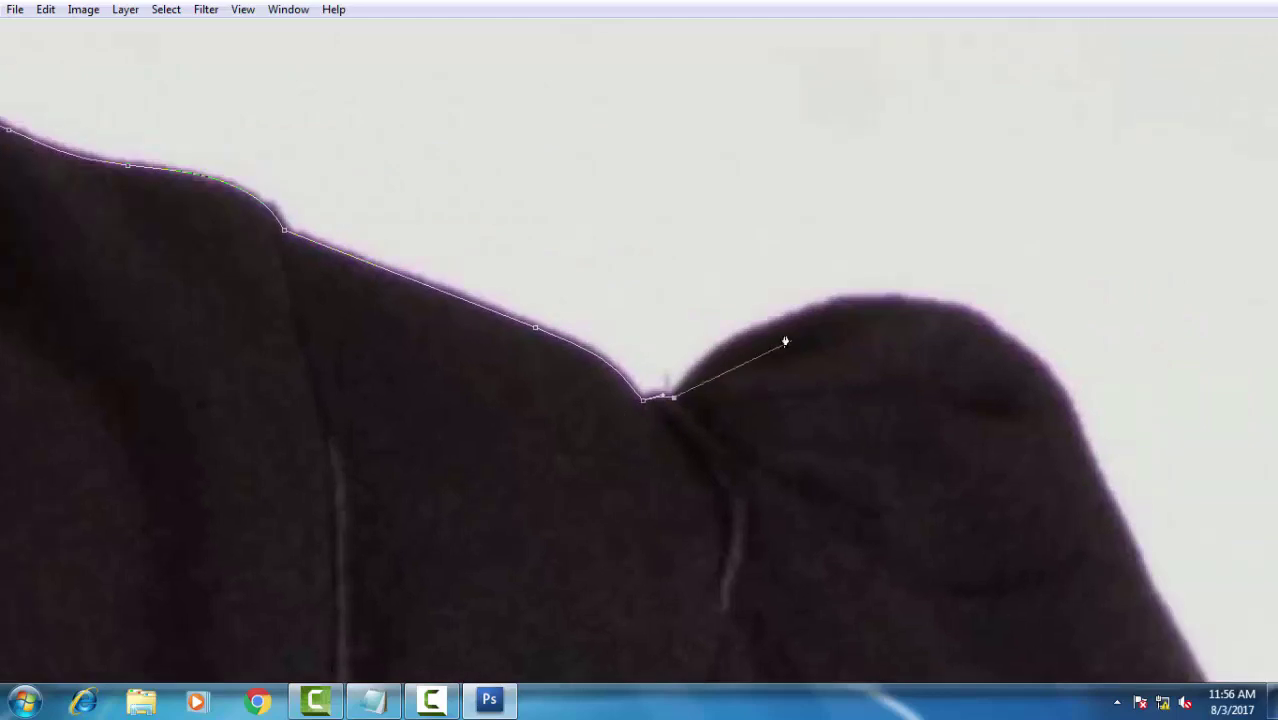
pyautogui.moveTo(772, 327)
pyautogui.mouseDown()
pyautogui.moveTo(845, 311)
pyautogui.moveTo(993, 320)
pyautogui.mouseUp()
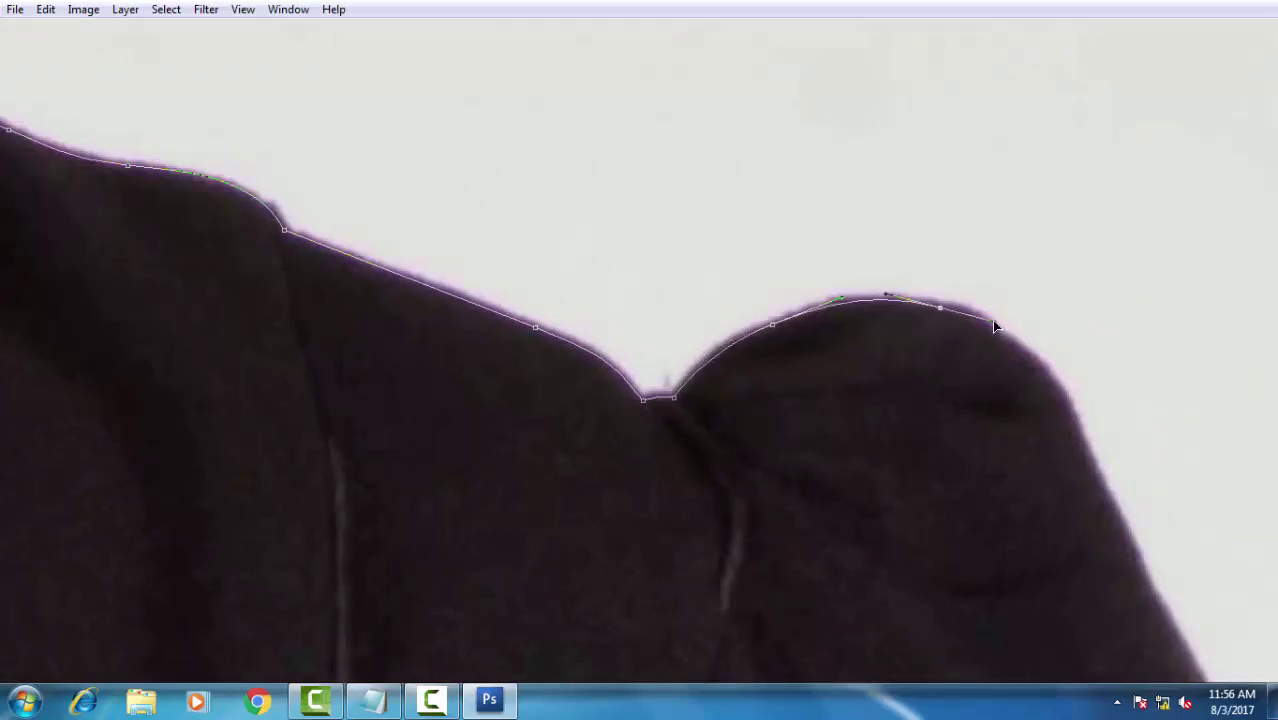
pyautogui.moveTo(1075, 421); pyautogui.dragTo(1093, 486)
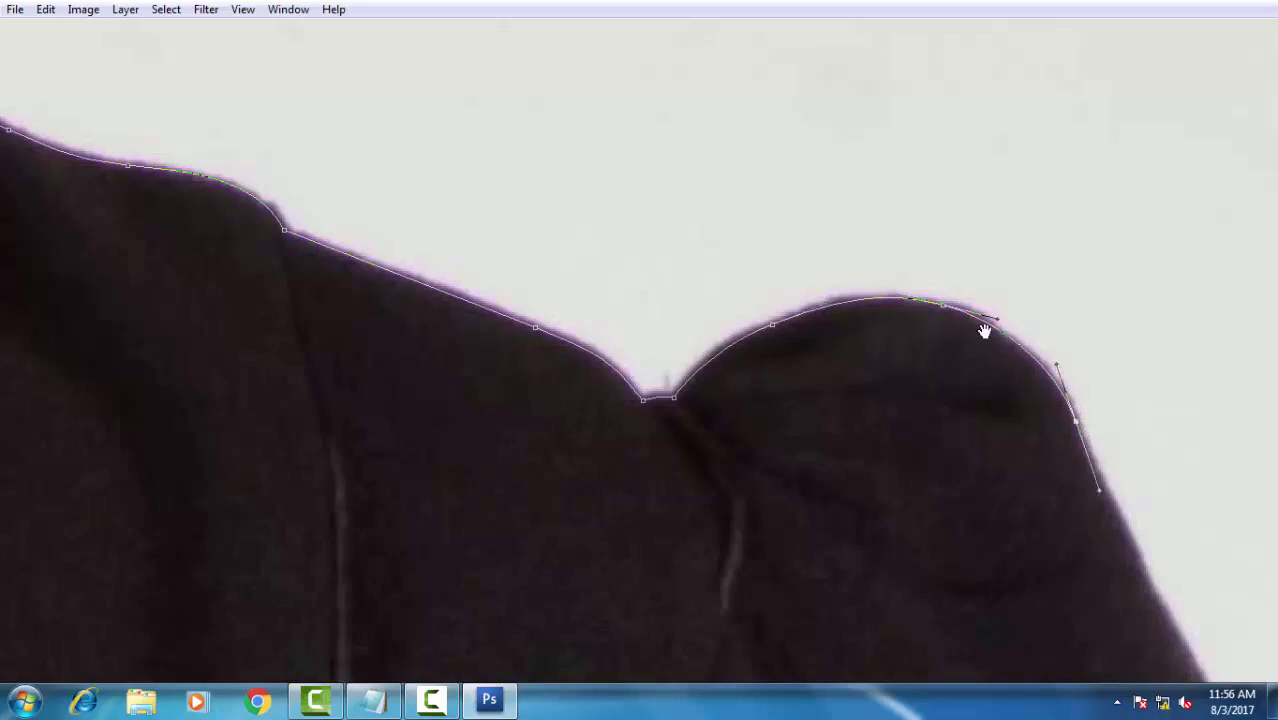
pyautogui.scroll(-2, 1095, 503)
# - Add pen anchors down the upper outer edge of the dark sleeve
pyautogui.moveTo(1097, 541); pyautogui.dragTo(1138, 614)
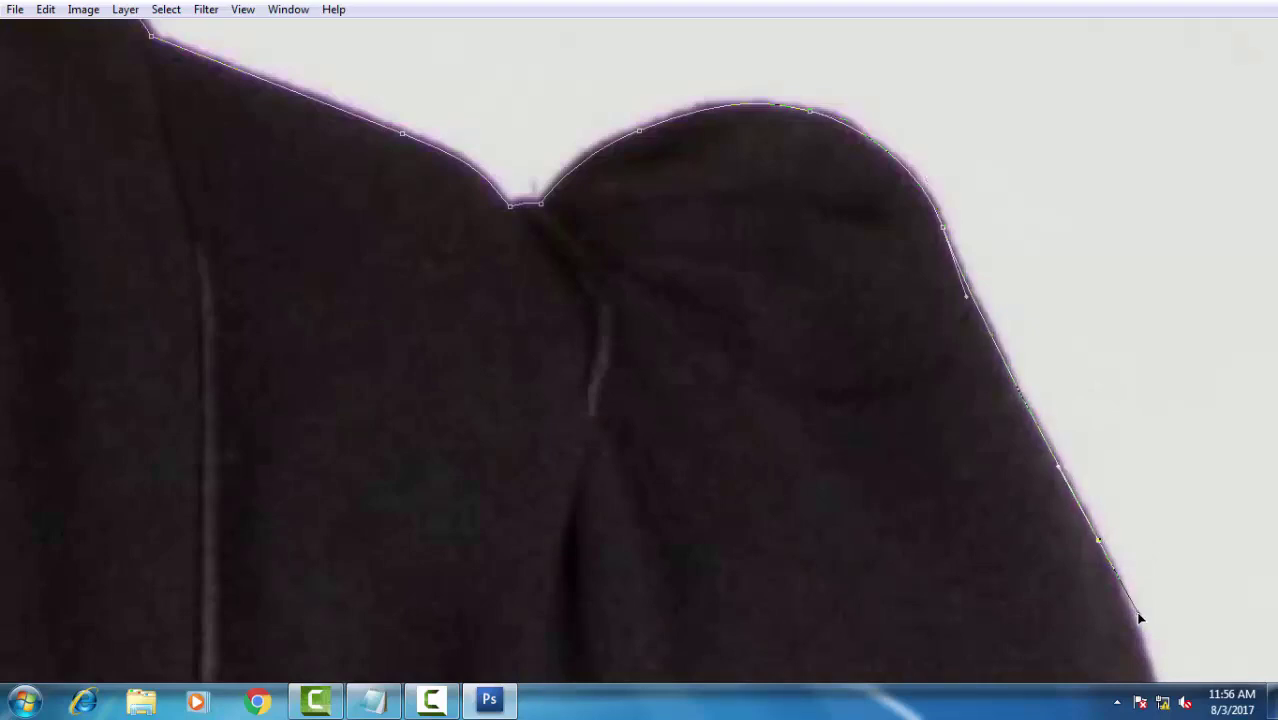
pyautogui.keyDown('ctrl'); pyautogui.click(1022, 400); pyautogui.keyUp('ctrl')
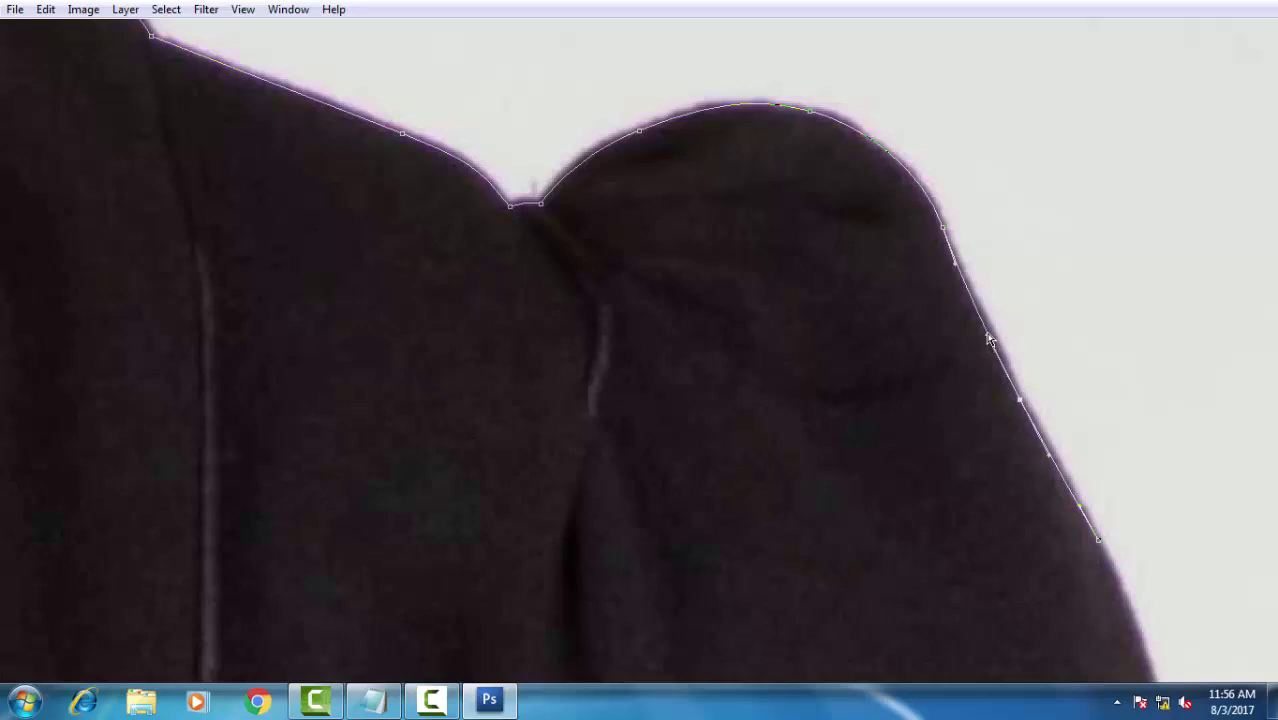
pyautogui.scroll(-5, 987, 331)
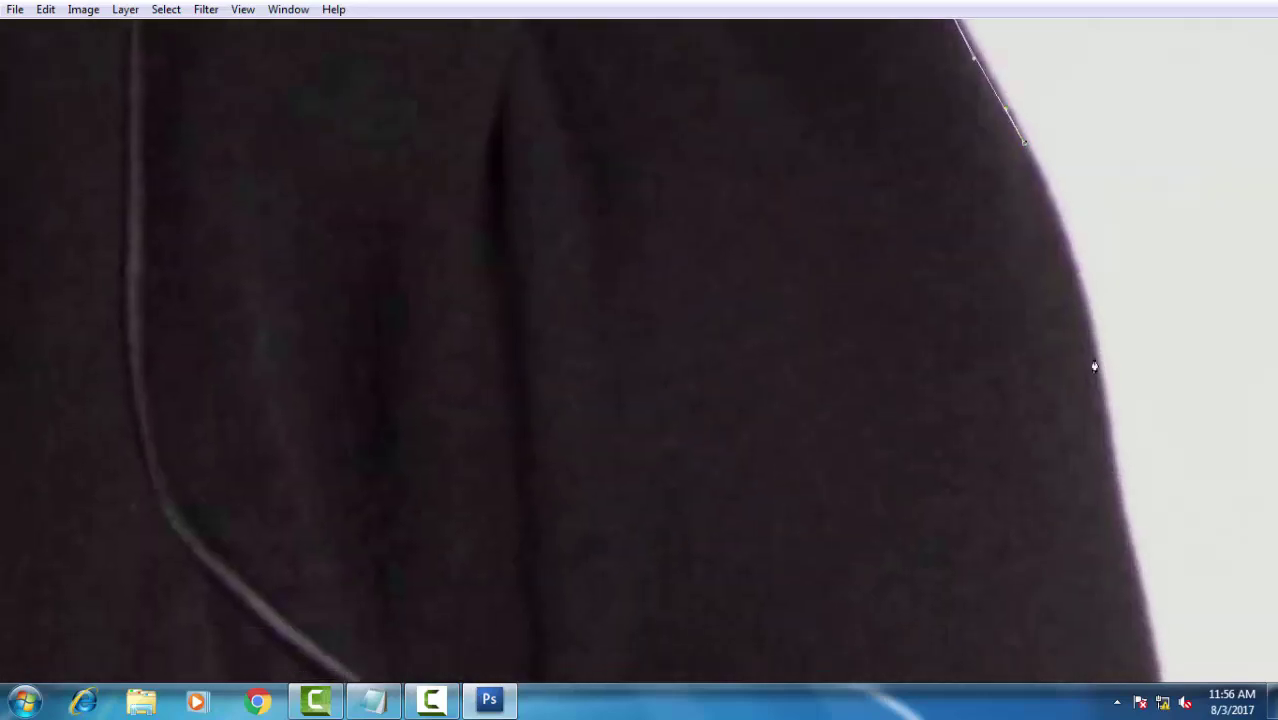
pyautogui.moveTo(1100, 376); pyautogui.dragTo(1109, 431)
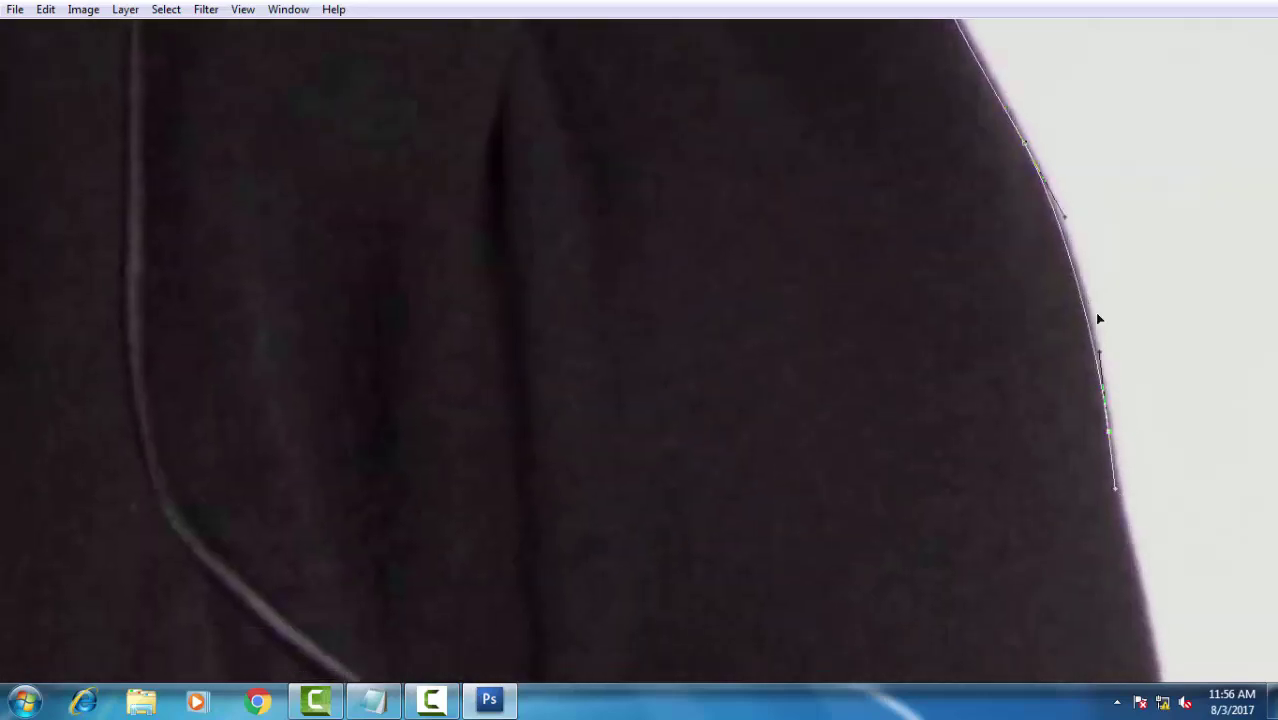
pyautogui.moveTo(1079, 385); pyautogui.dragTo(1073, 339)
pyautogui.scroll(-3, 1070, 340)
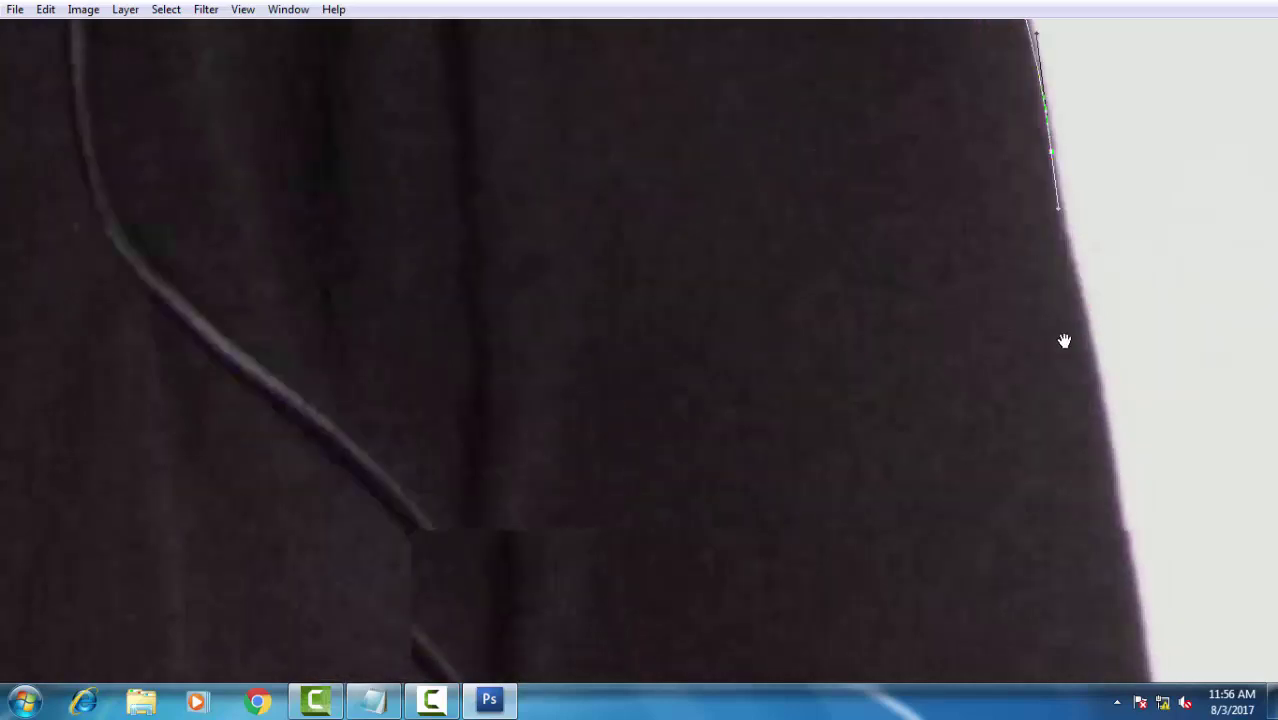
pyautogui.click(1077, 293)
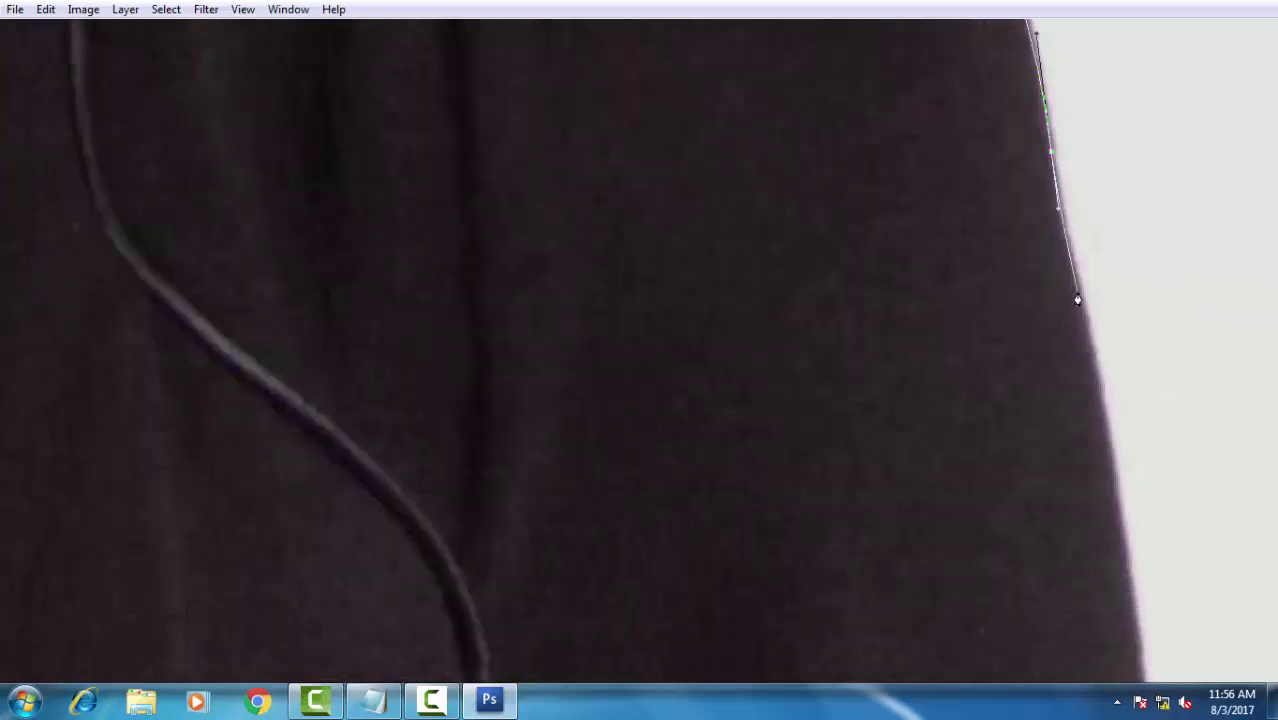
pyautogui.click(1094, 368)
pyautogui.moveTo(1114, 475)
pyautogui.mouseDown()
pyautogui.moveTo(1093, 317)
pyautogui.moveTo(1104, 222)
pyautogui.mouseUp()
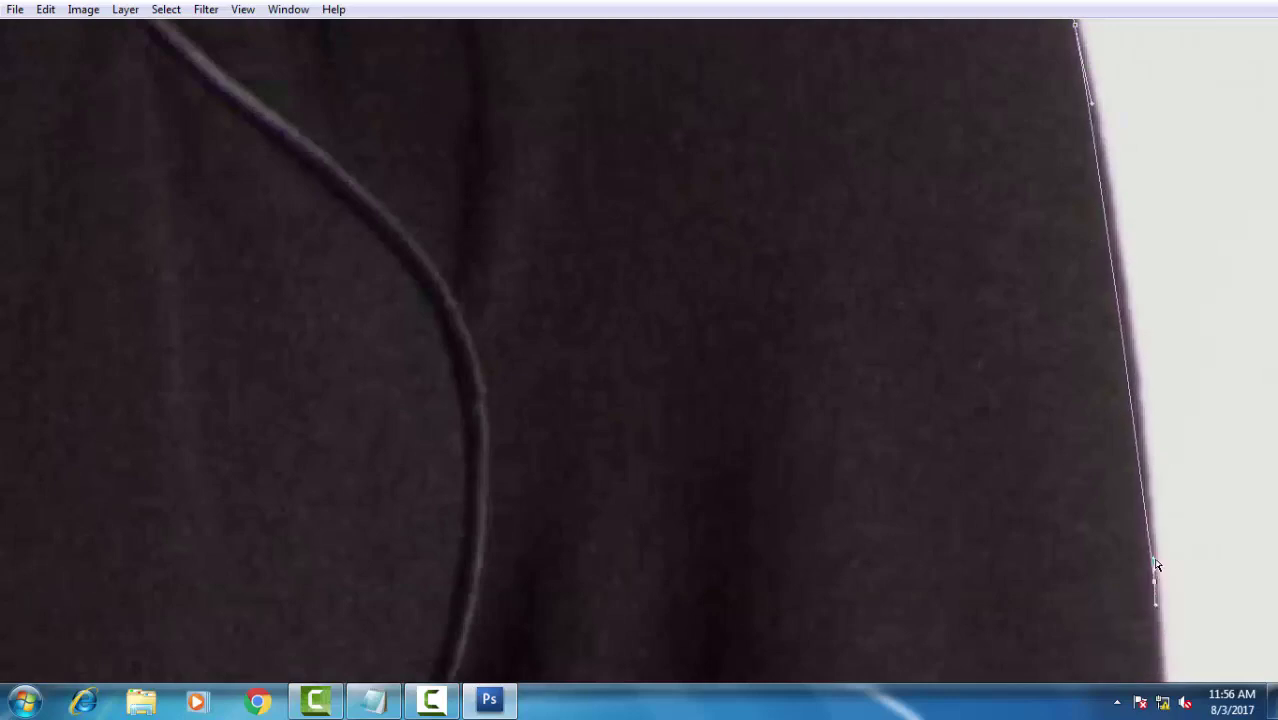
pyautogui.moveTo(1128, 278); pyautogui.dragTo(1140, 346)
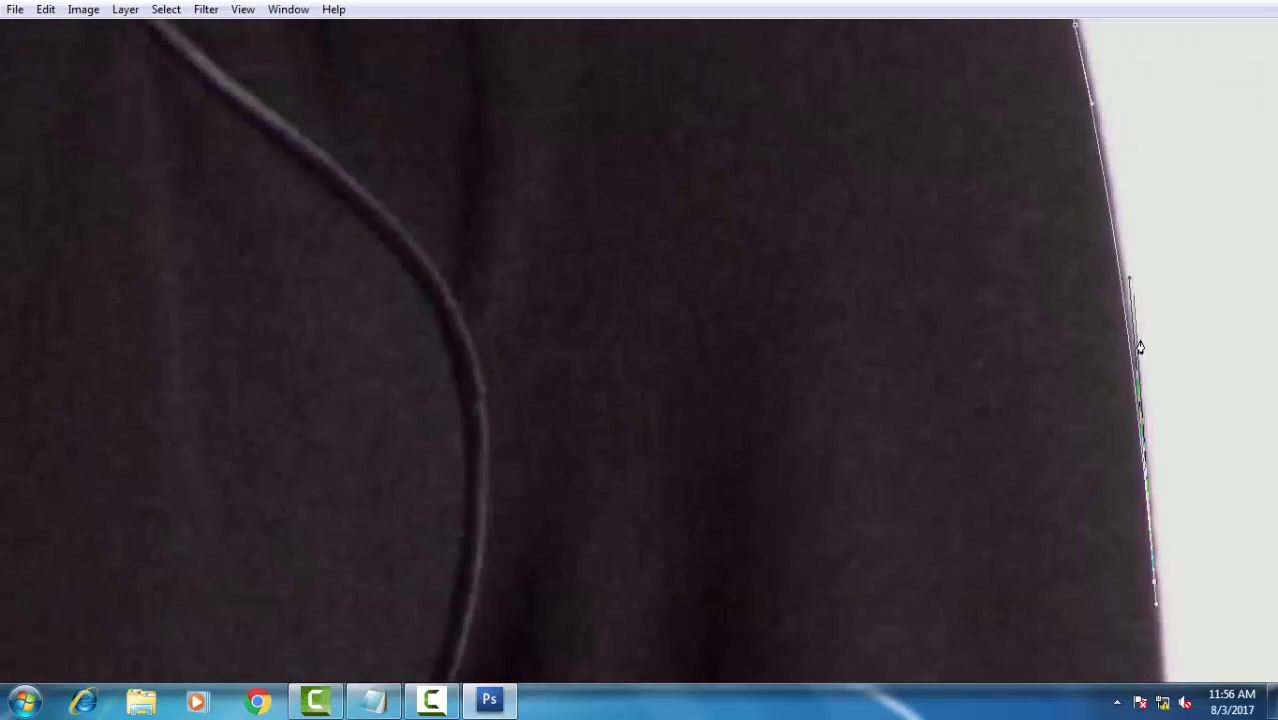
# - Continue curved anchors further down the sleeve's outer edge against the white background
pyautogui.scroll(-5, 1163, 507)
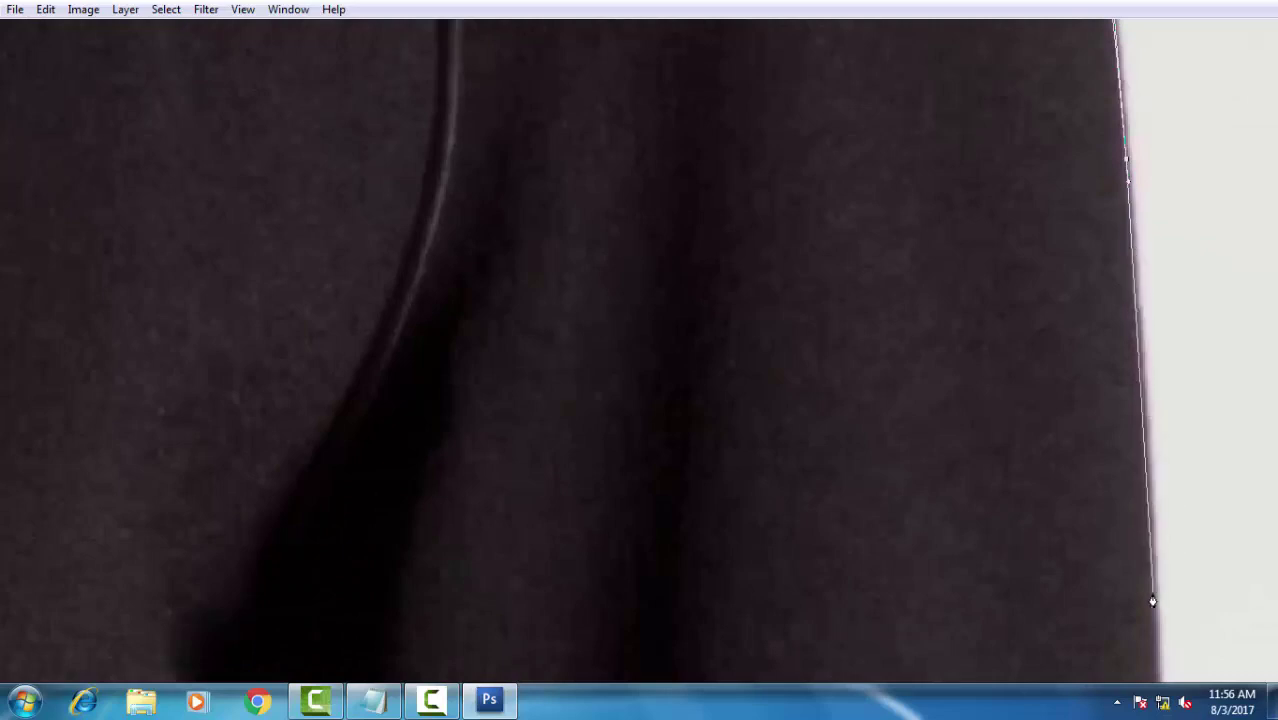
pyautogui.moveTo(1152, 601); pyautogui.dragTo(1155, 625)
pyautogui.moveTo(1155, 570); pyautogui.dragTo(1146, 361)
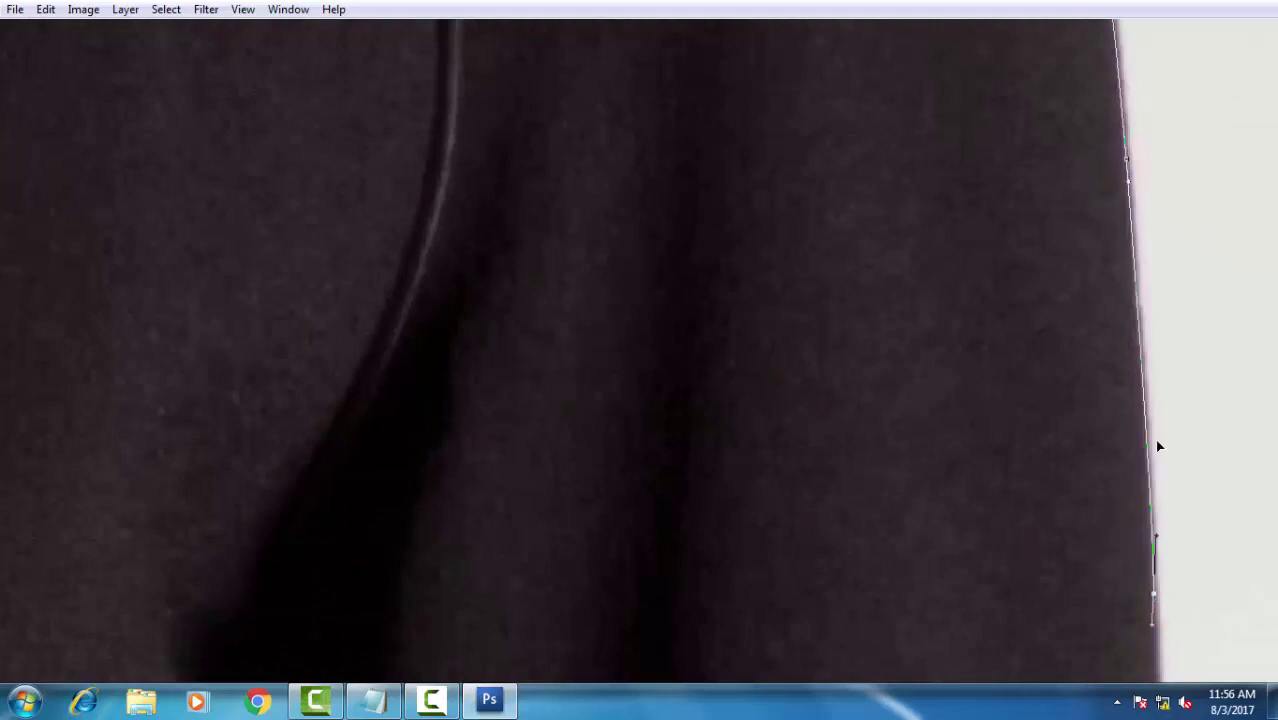
pyautogui.scroll(-3, 1152, 385)
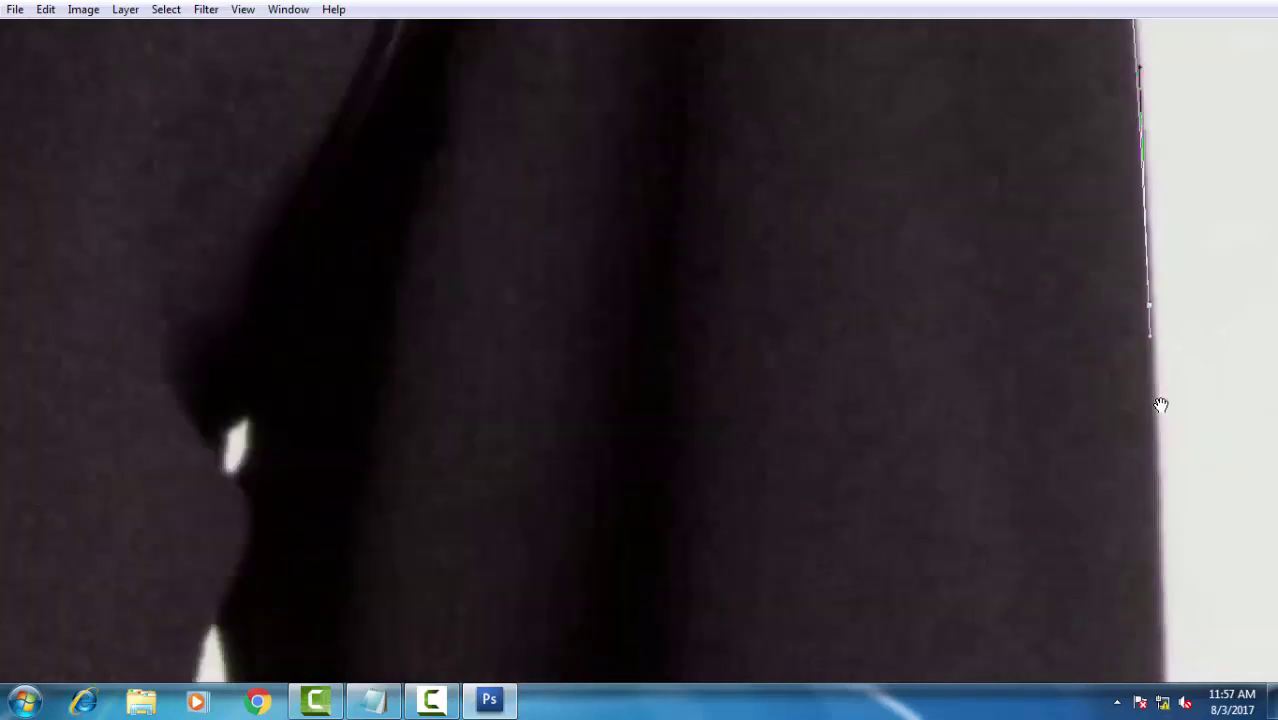
pyautogui.scroll(-3, 1178, 330)
pyautogui.moveTo(1193, 612); pyautogui.dragTo(1193, 623)
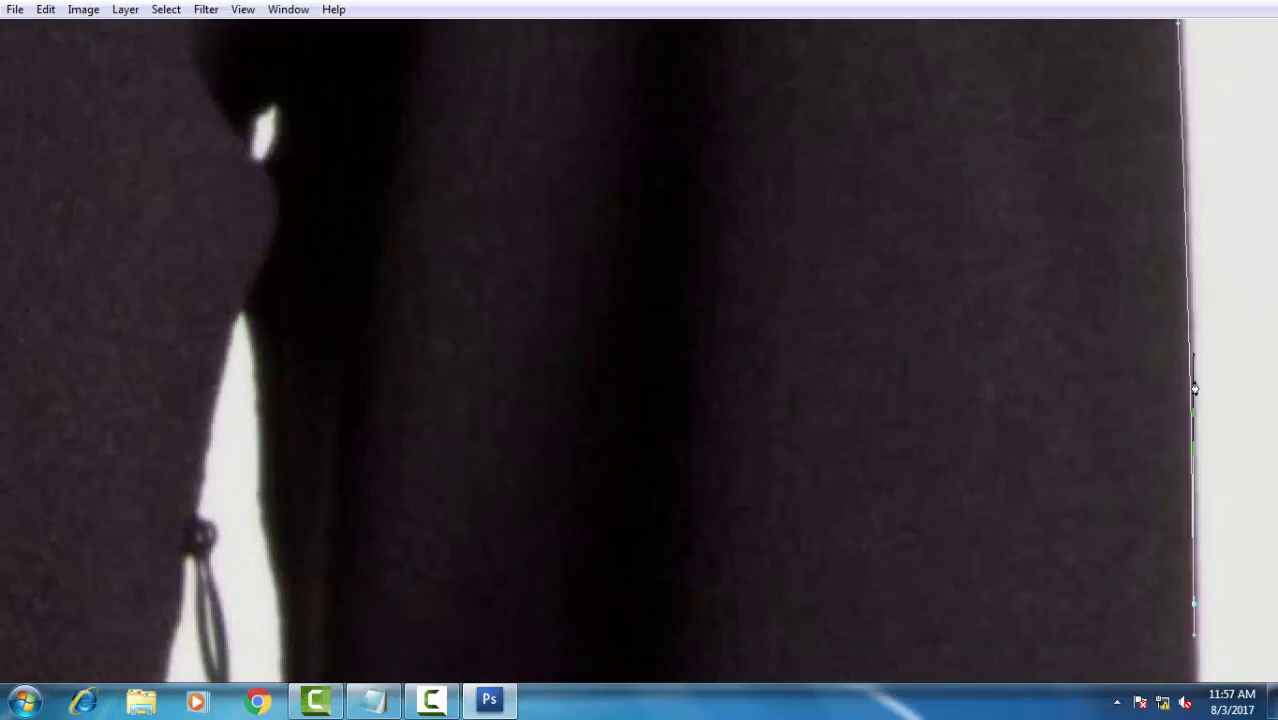
pyautogui.moveTo(1195, 380); pyautogui.dragTo(1163, 172)
pyautogui.scroll(-2, 1164, 300)
pyautogui.keyDown('alt'); pyautogui.scroll(-1, 1161, 399); pyautogui.keyUp('alt')
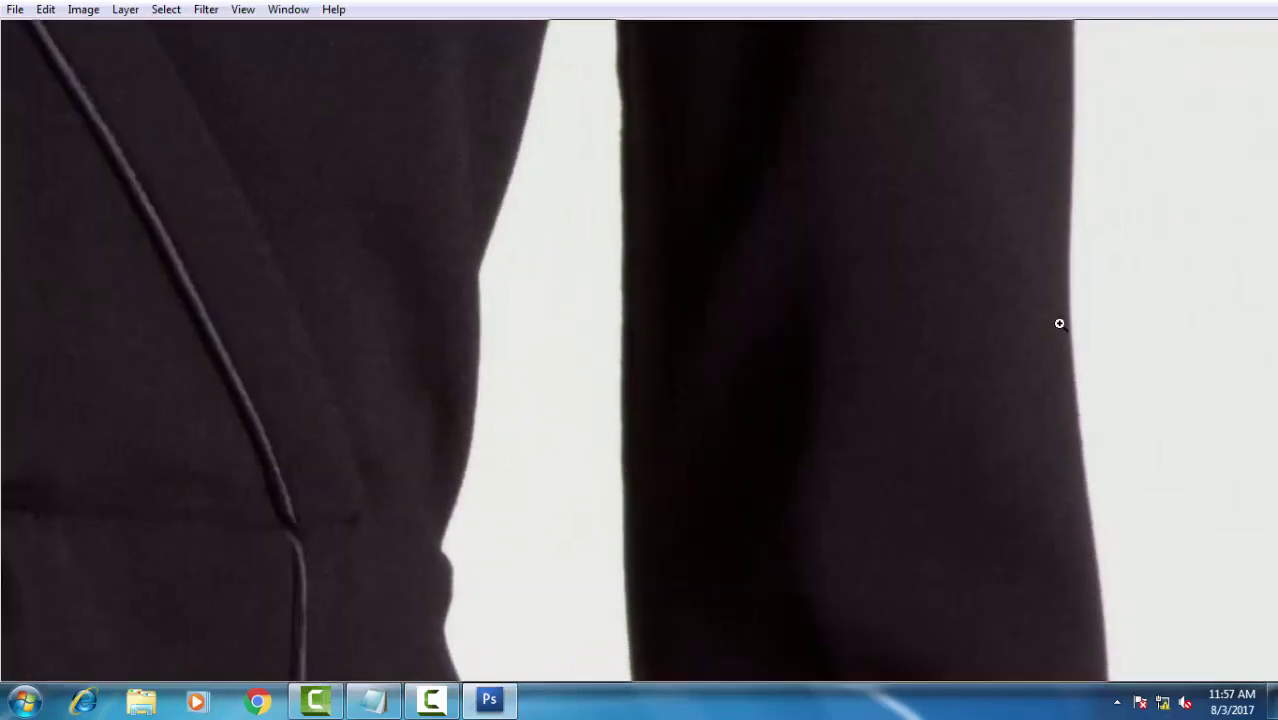
pyautogui.scroll(1, 1058, 322)
# - Hide the panels and zoom out to bring the path's end on the sleeve into view
pyautogui.press('Tab')
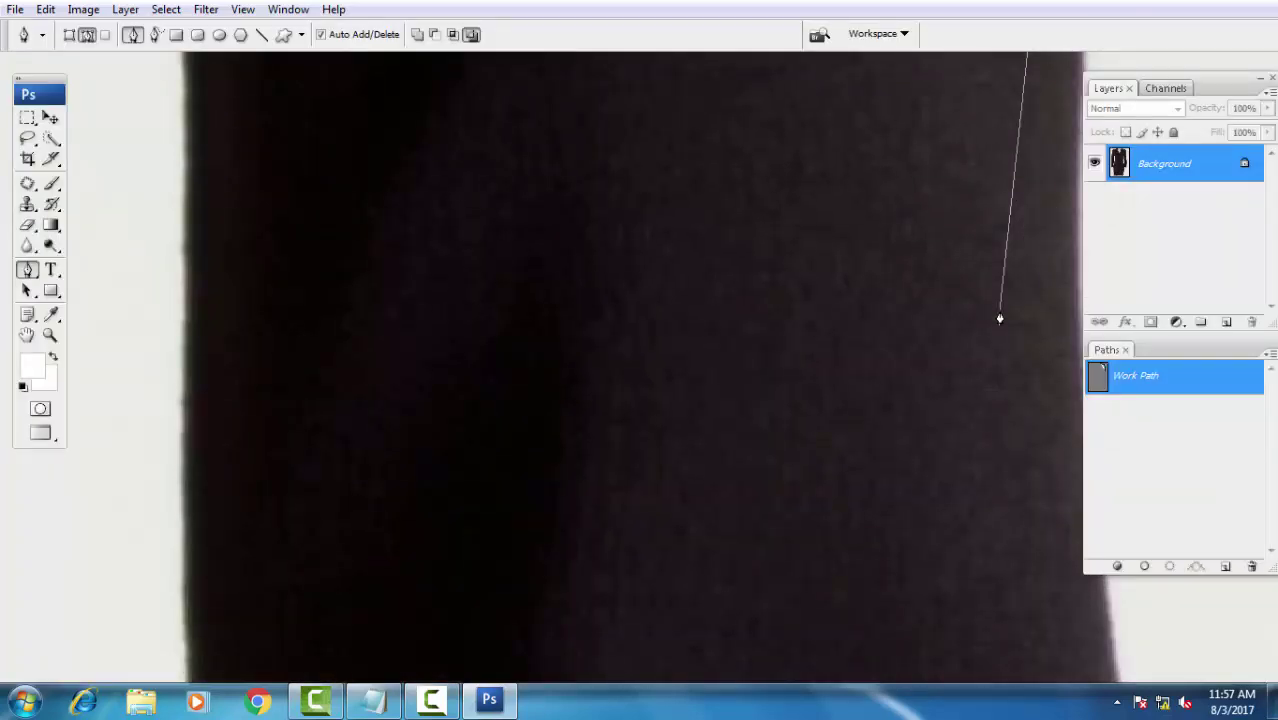
pyautogui.press('Tab')
pyautogui.moveTo(1096, 343); pyautogui.dragTo(979, 425)
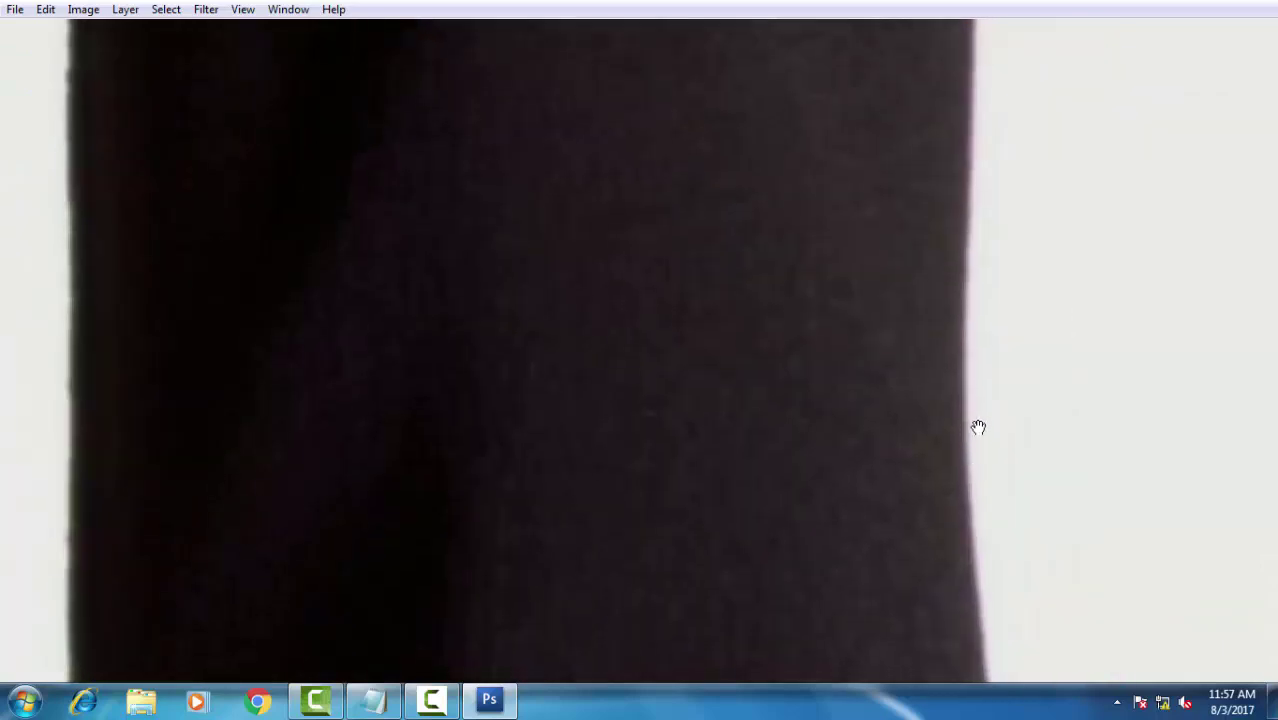
pyautogui.moveTo(950, 268)
pyautogui.mouseDown()
pyautogui.moveTo(967, 471)
pyautogui.moveTo(973, 331)
pyautogui.moveTo(944, 428)
pyautogui.moveTo(955, 630)
pyautogui.mouseUp()
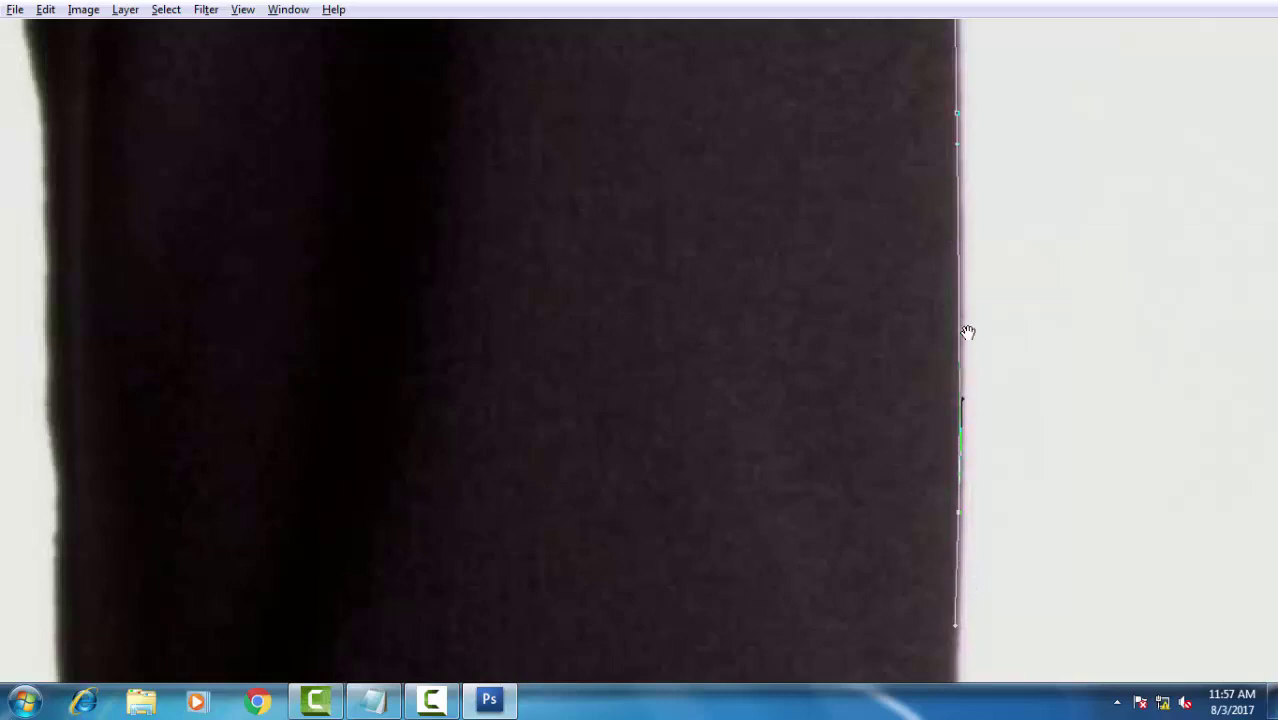
pyautogui.hotkey('ctrl', '-')
# - Add curved anchors further down the sleeve's outer edge
pyautogui.moveTo(961, 393); pyautogui.dragTo(972, 476)
pyautogui.scroll(-5, 985, 480)
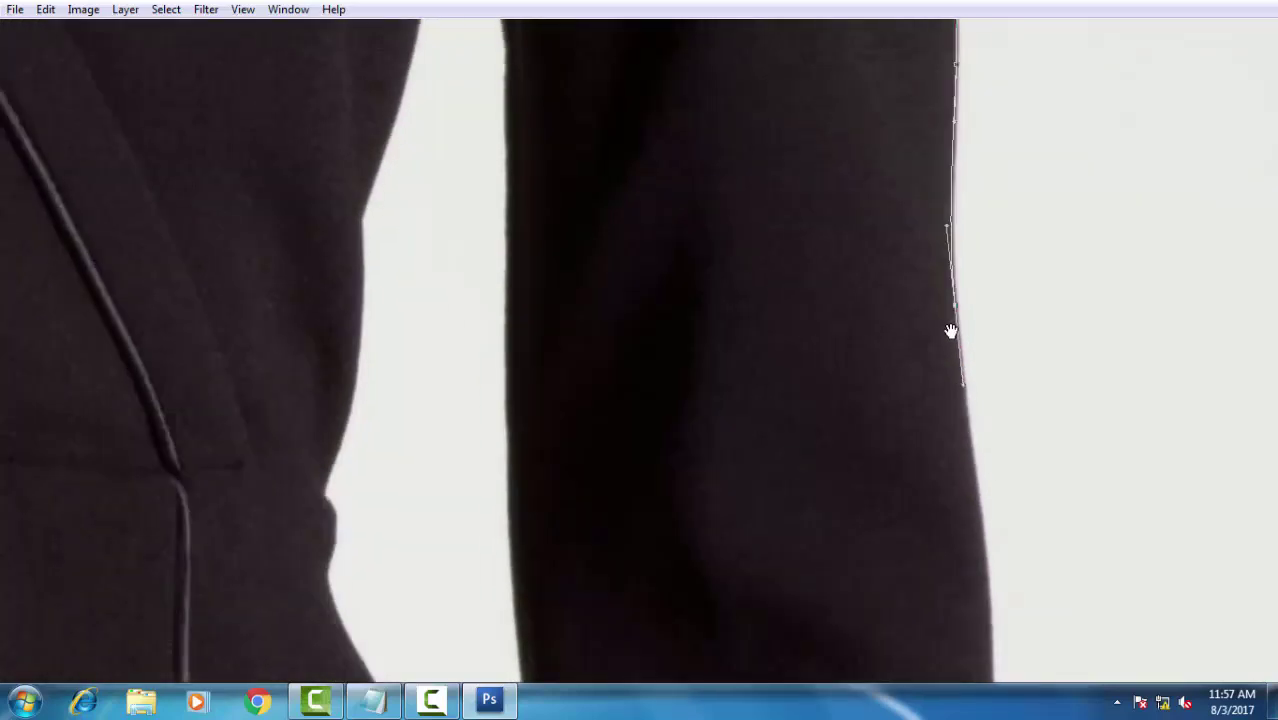
pyautogui.click(962, 380)
pyautogui.moveTo(962, 380)
pyautogui.mouseDown()
pyautogui.moveTo(973, 448)
pyautogui.moveTo(959, 393)
pyautogui.mouseUp()
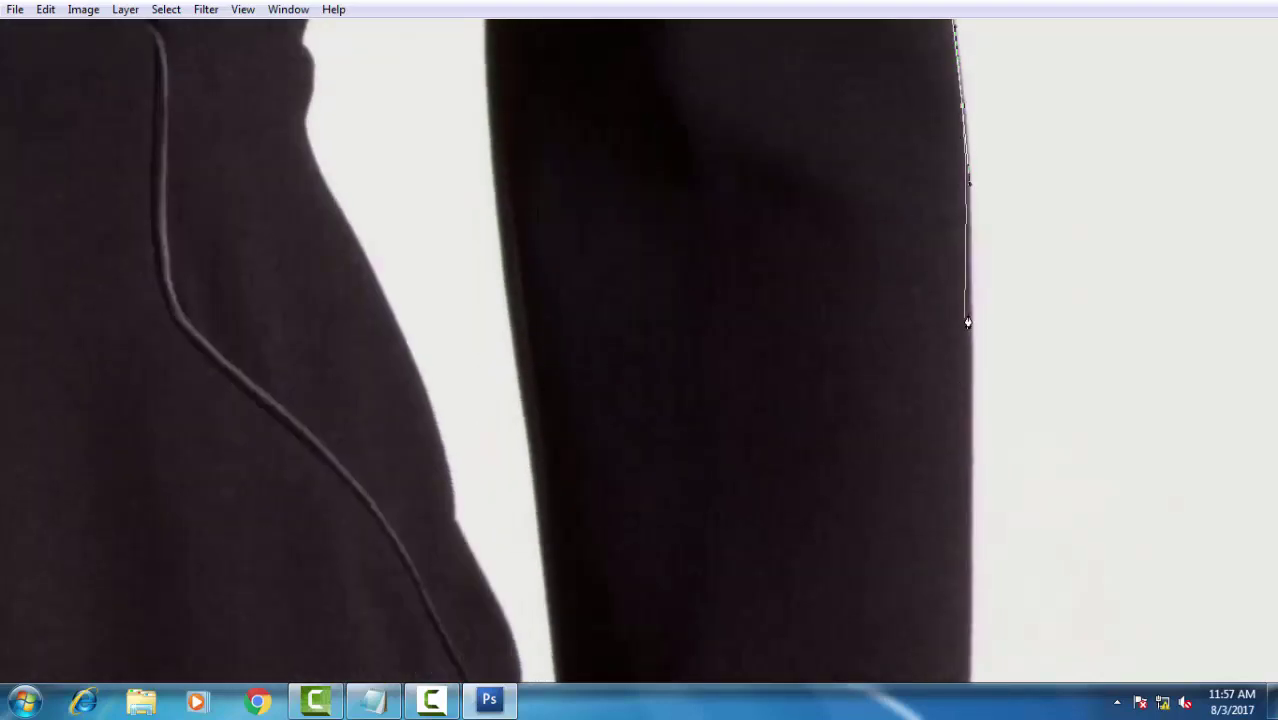
pyautogui.moveTo(964, 320)
pyautogui.mouseDown()
pyautogui.moveTo(972, 418)
pyautogui.moveTo(979, 294)
pyautogui.mouseUp()
pyautogui.click(972, 534)
pyautogui.moveTo(972, 534); pyautogui.dragTo(978, 558)
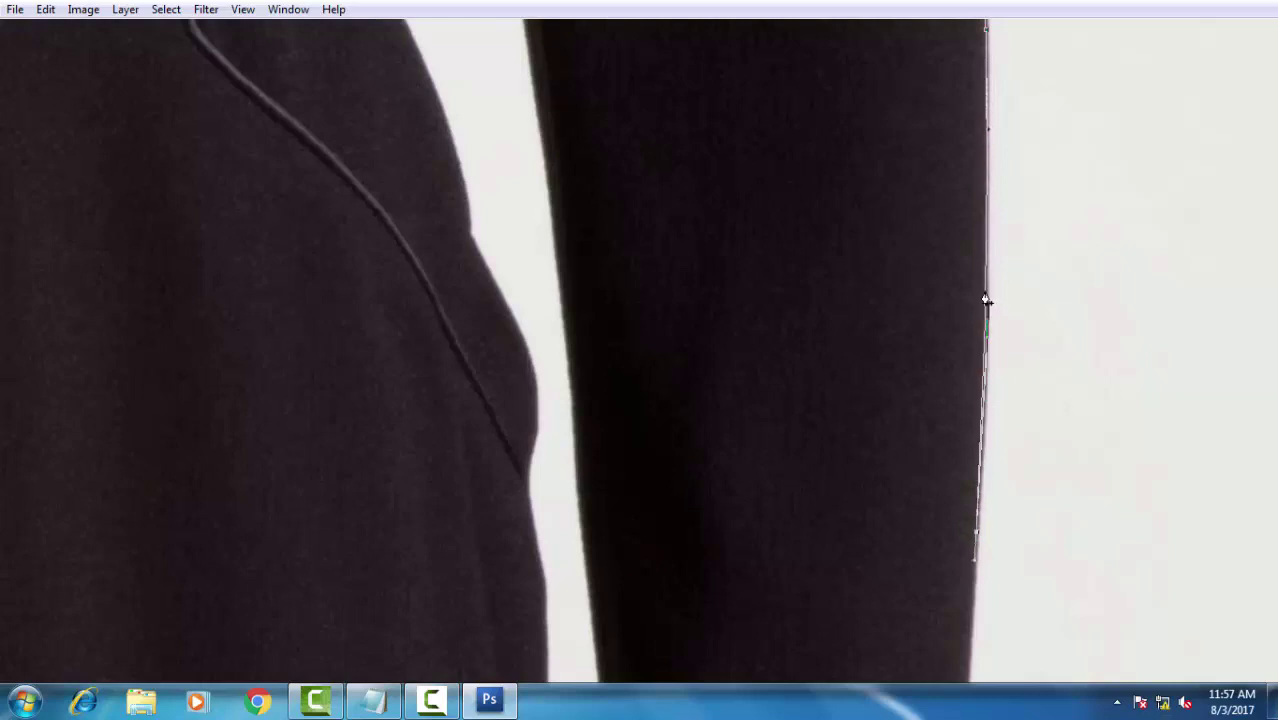
pyautogui.scroll(-5, 1000, 310)
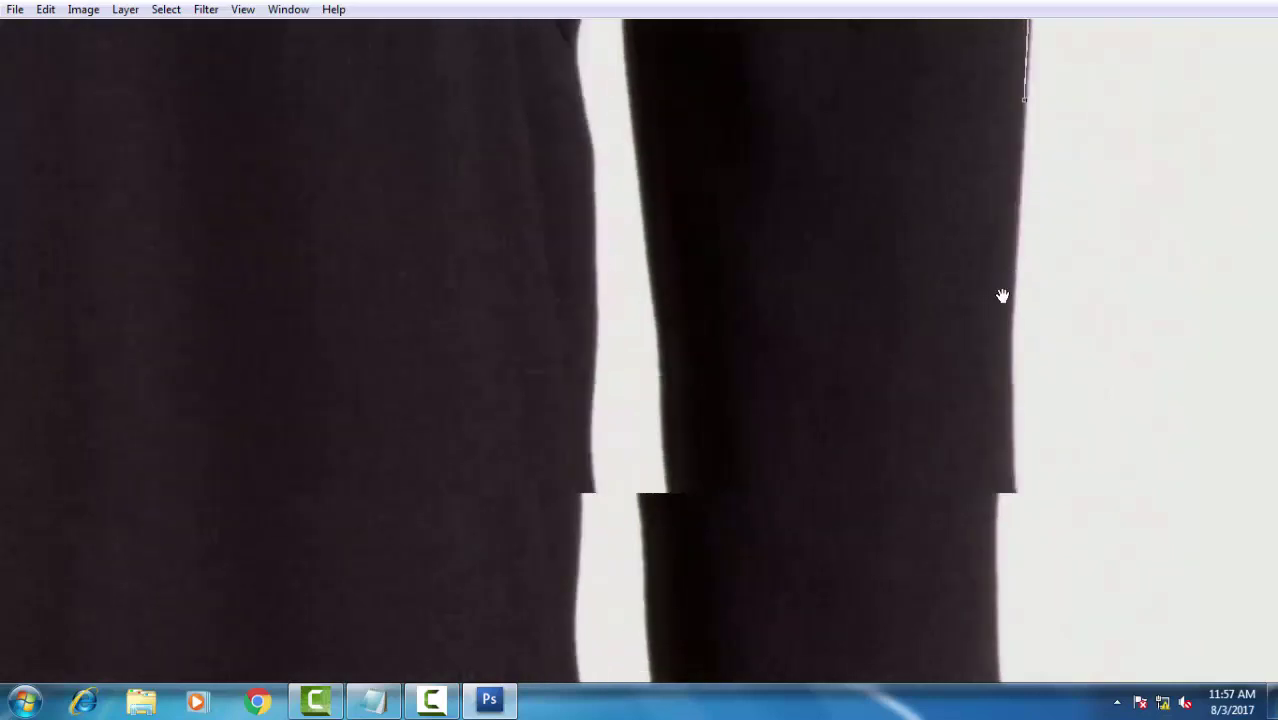
# - Trace the path to the cuff's outer corner, across the cuff bottom and onto the inner edge
pyautogui.click(1013, 338)
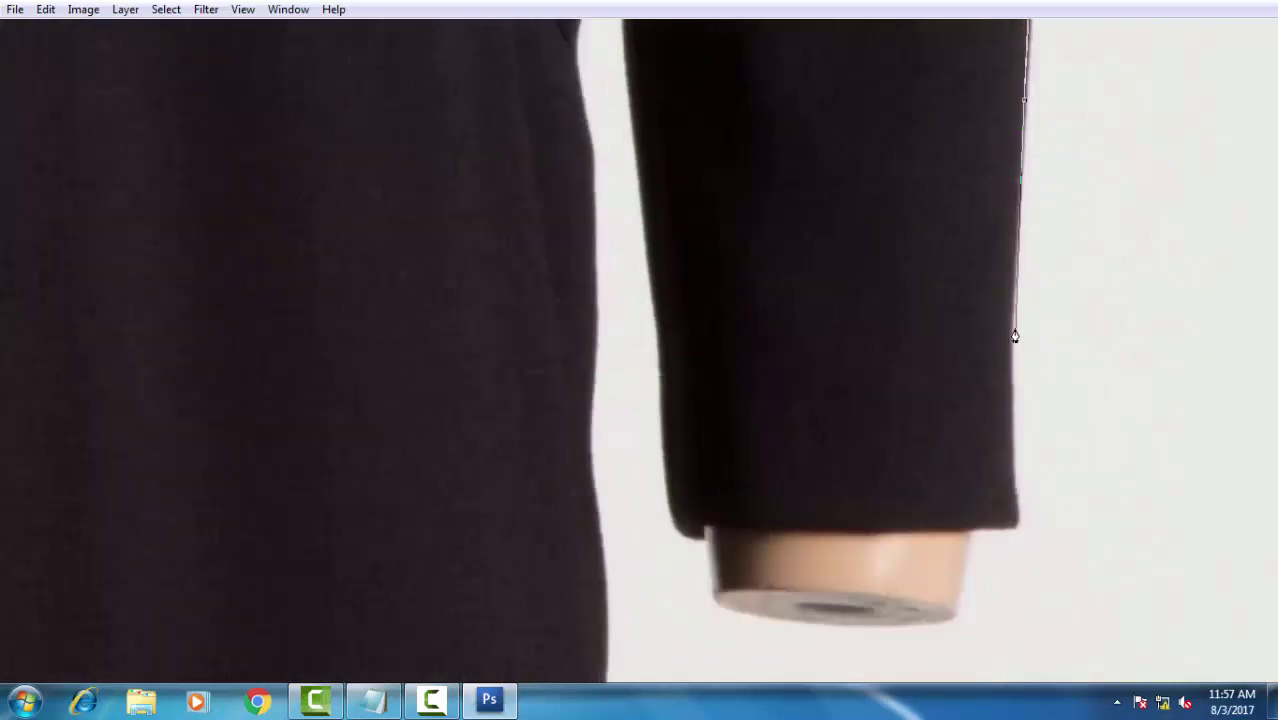
pyautogui.click(1013, 404)
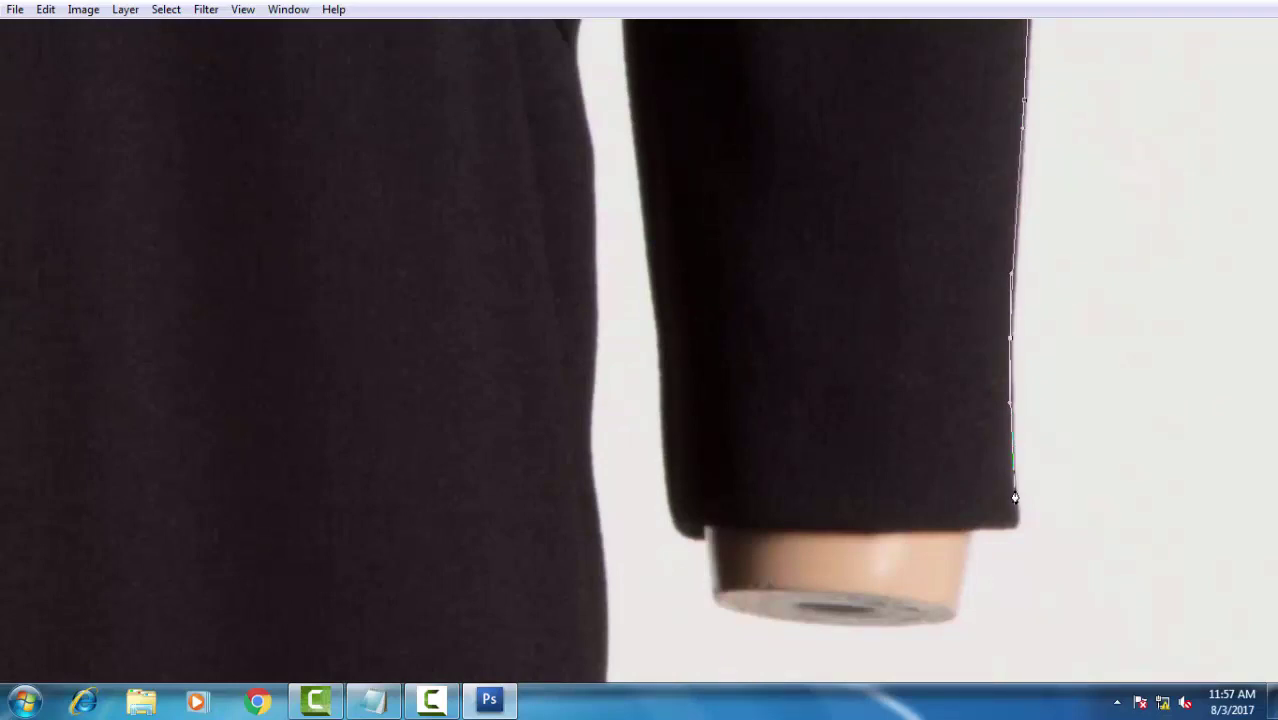
pyautogui.moveTo(1000, 524); pyautogui.dragTo(976, 526)
pyautogui.click(848, 531)
pyautogui.click(785, 529)
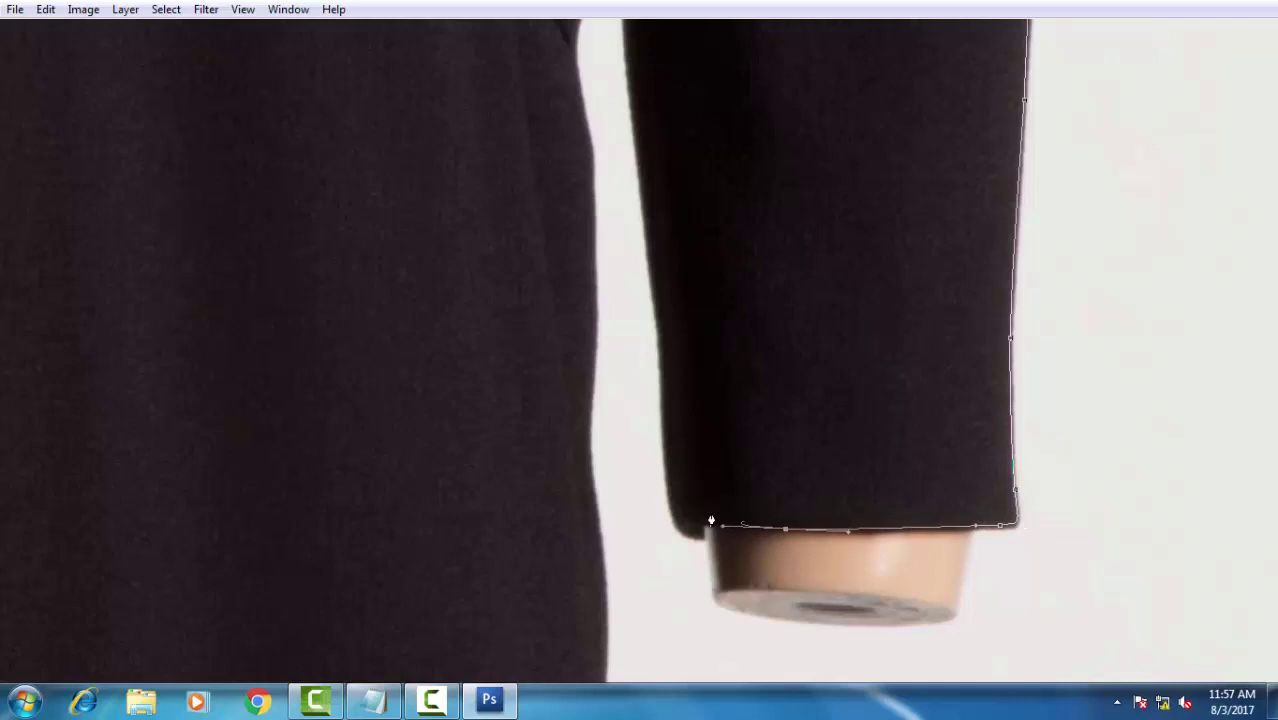
pyautogui.moveTo(660, 339); pyautogui.dragTo(660, 264)
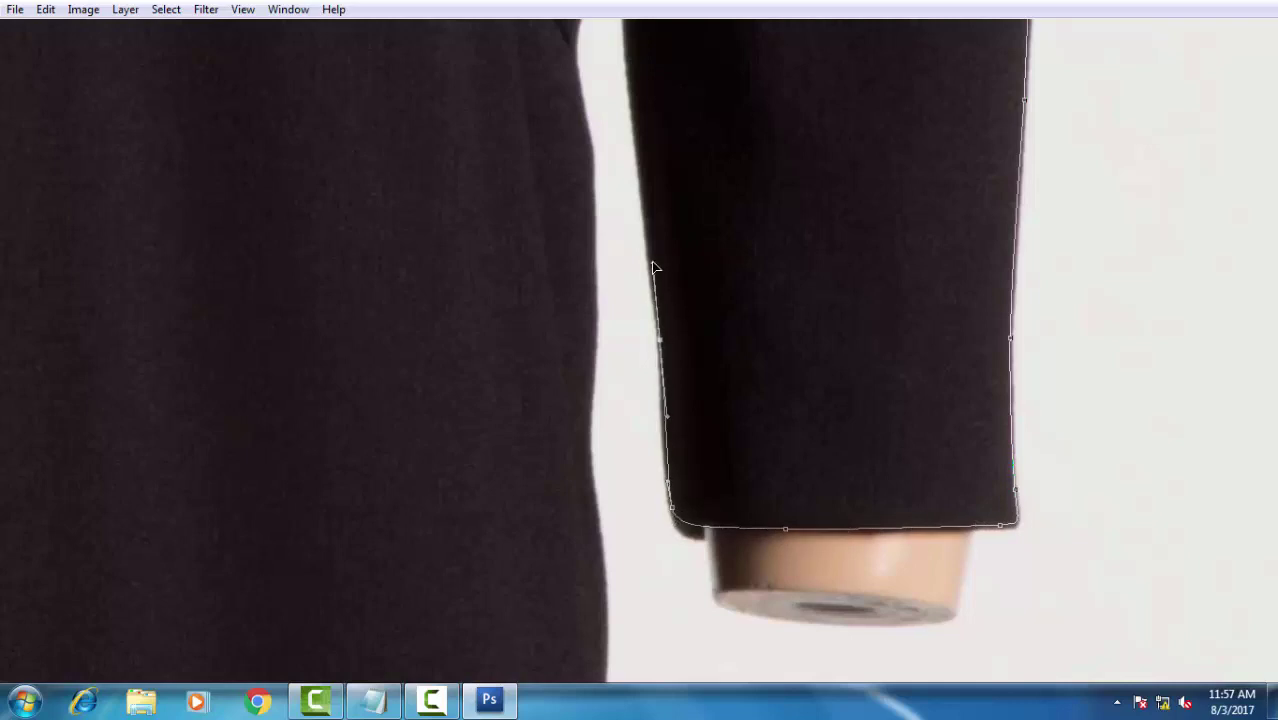
# - Place anchors up the sleeve's inner edge and resume the path from its top anchor
pyautogui.scroll(3, 648, 230)
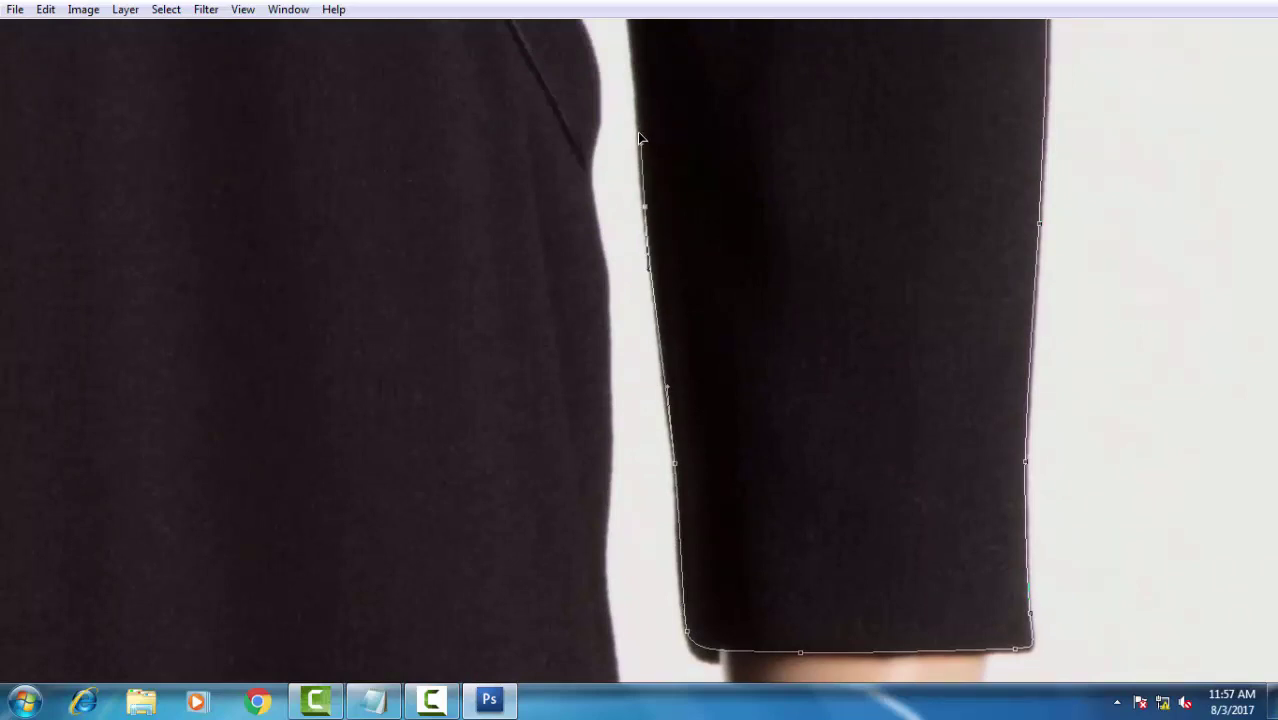
pyautogui.moveTo(640, 125); pyautogui.dragTo(663, 270)
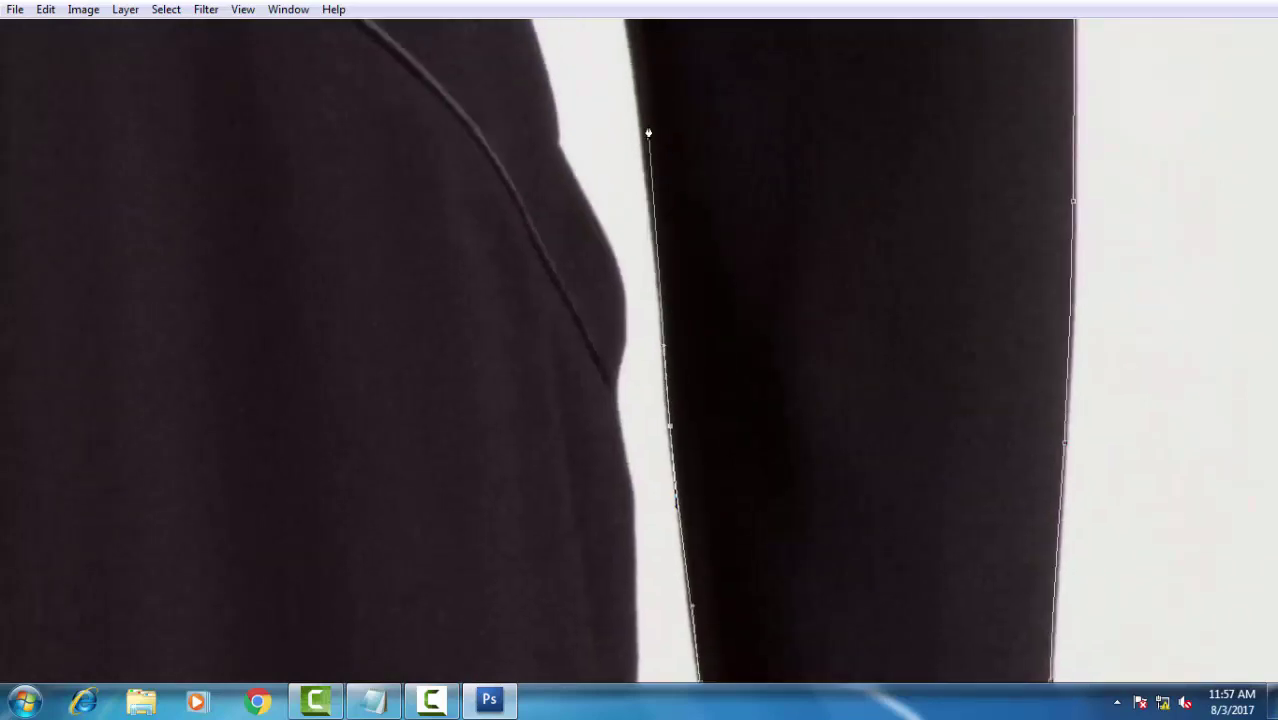
pyautogui.moveTo(645, 121); pyautogui.dragTo(644, 58)
pyautogui.scroll(1, 641, 52)
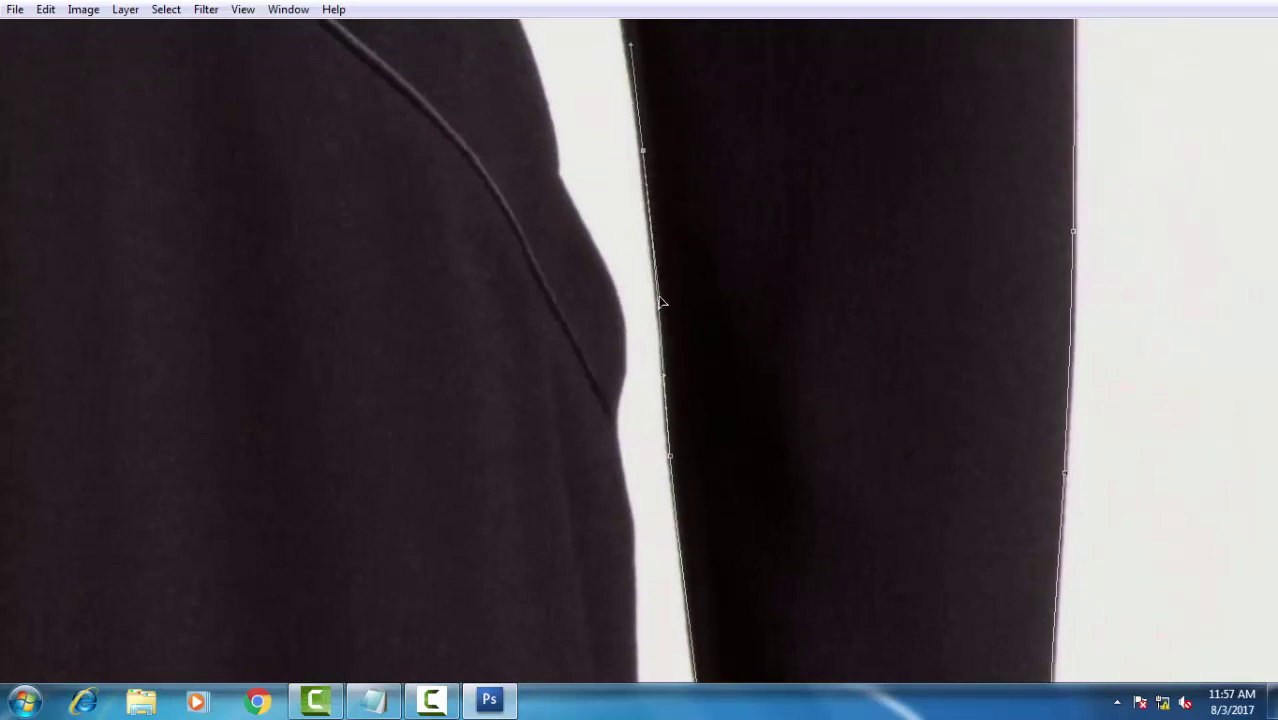
pyautogui.scroll(8, 690, 348)
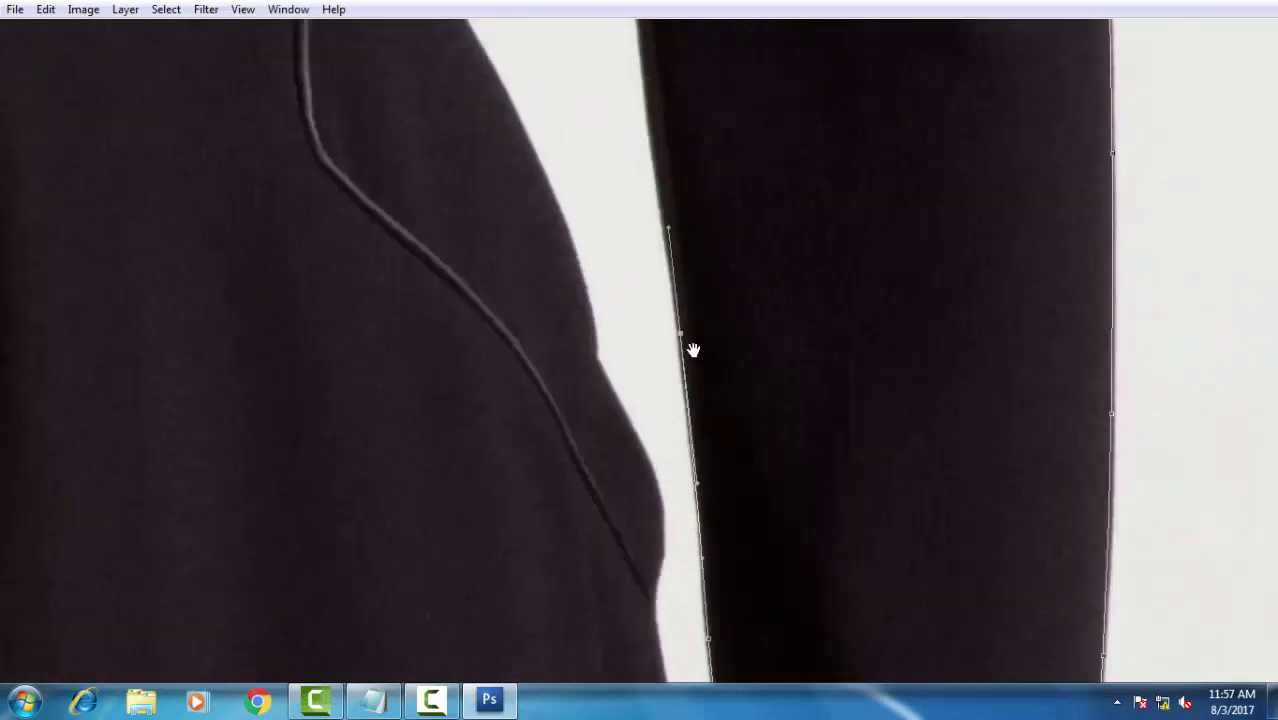
pyautogui.scroll(1, 662, 255)
pyautogui.click(662, 182)
pyautogui.click(654, 84)
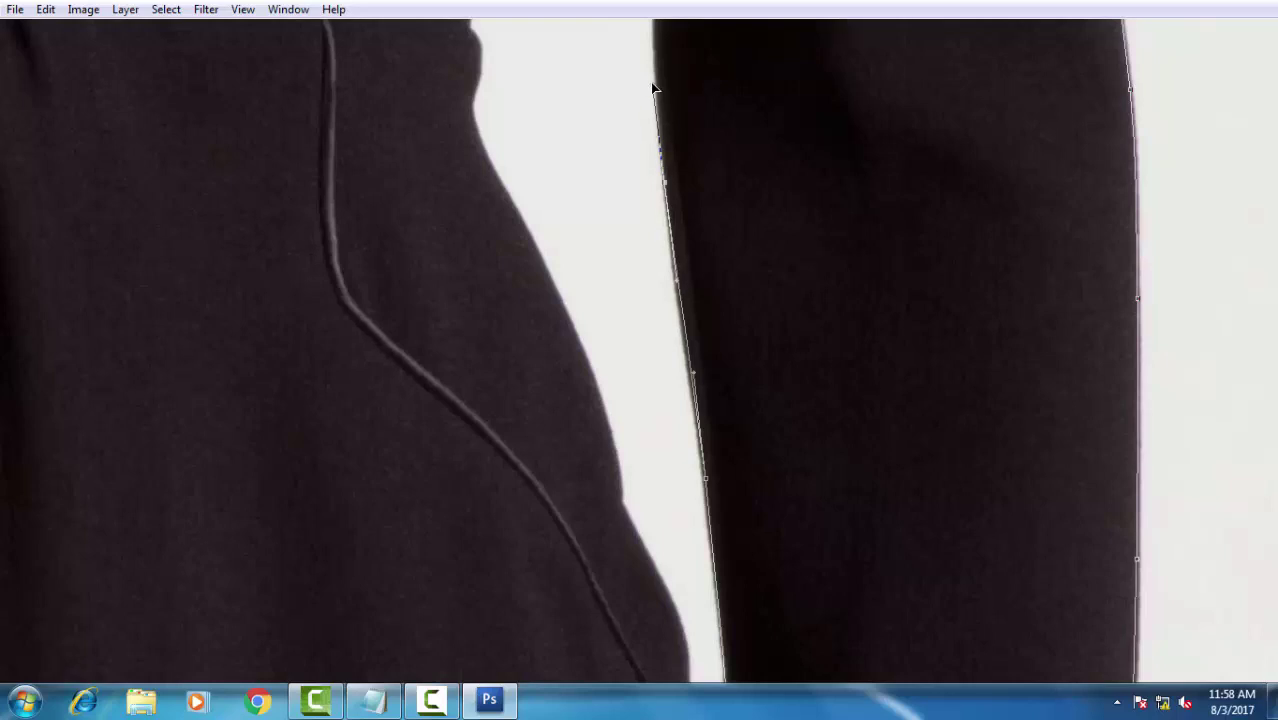
pyautogui.keyDown('ctrl'); pyautogui.click(684, 294); pyautogui.keyUp('ctrl')
pyautogui.click(679, 288)
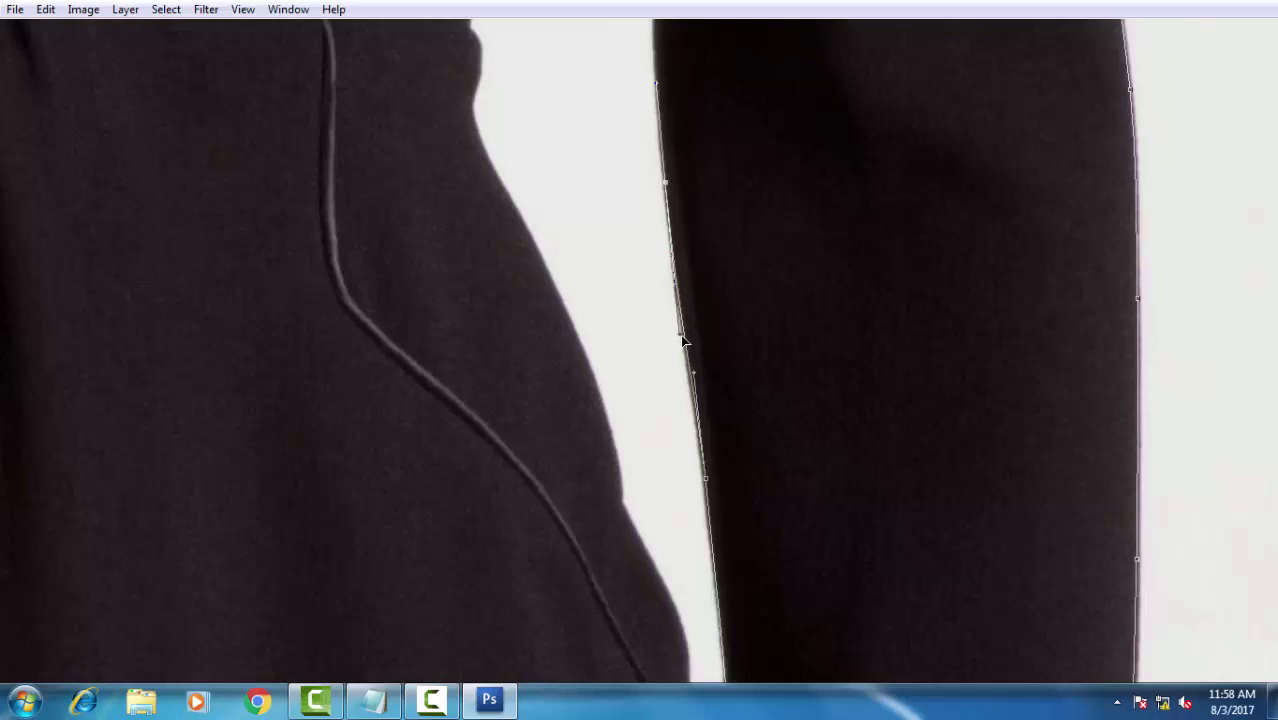
# - Extend the path up the inner edge toward the underarm drawstring
pyautogui.scroll(3, 680, 330)
pyautogui.scroll(2, 699, 345)
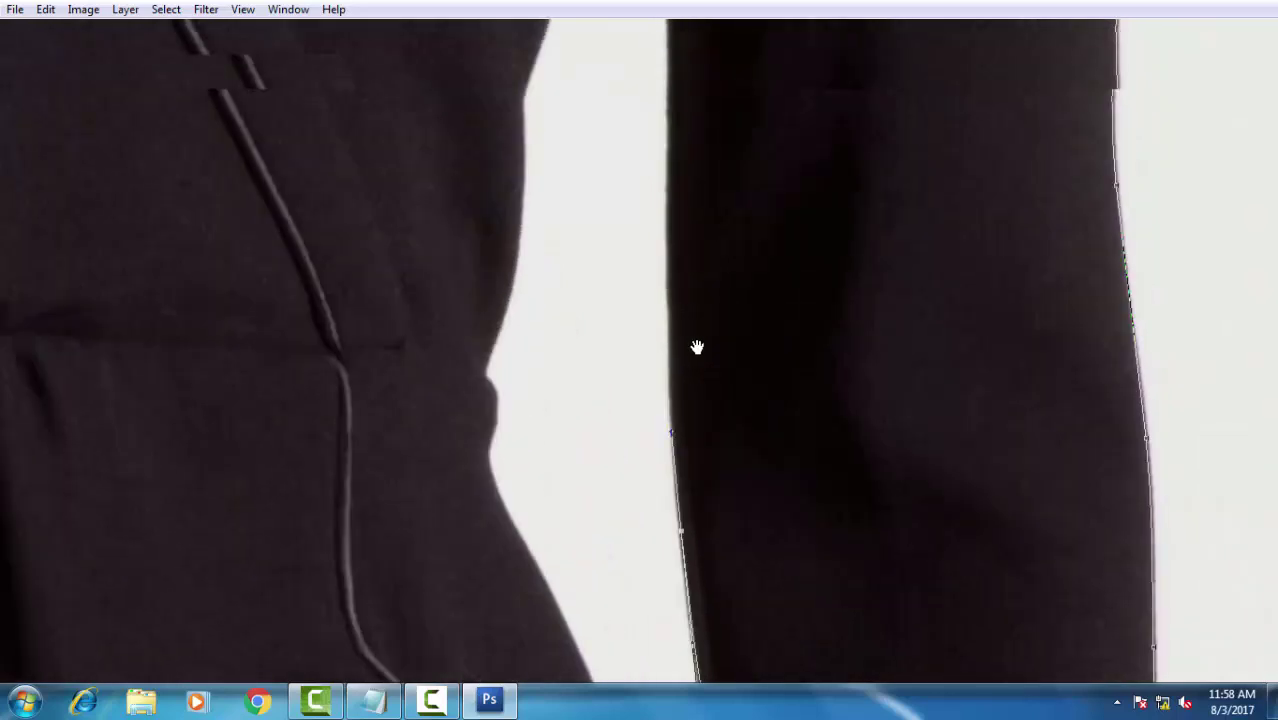
pyautogui.scroll(2, 680, 290)
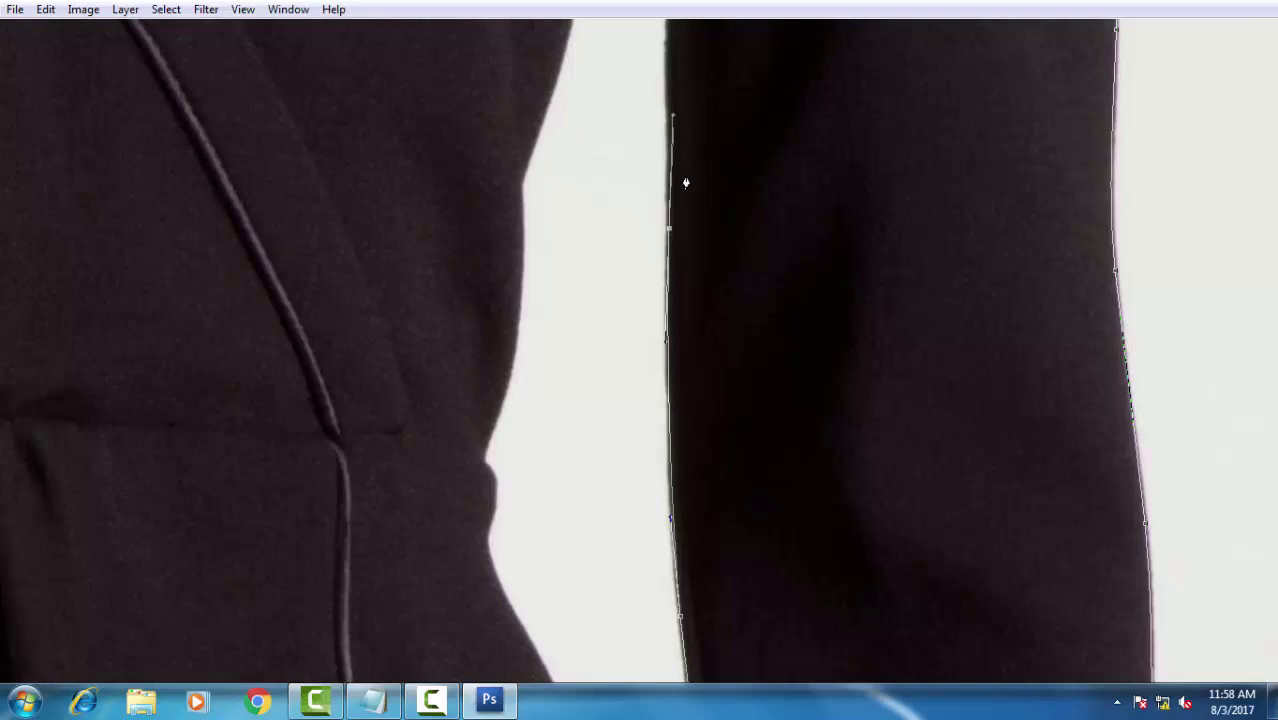
pyautogui.scroll(2, 680, 332)
pyautogui.scroll(3, 682, 400)
pyautogui.scroll(2, 670, 340)
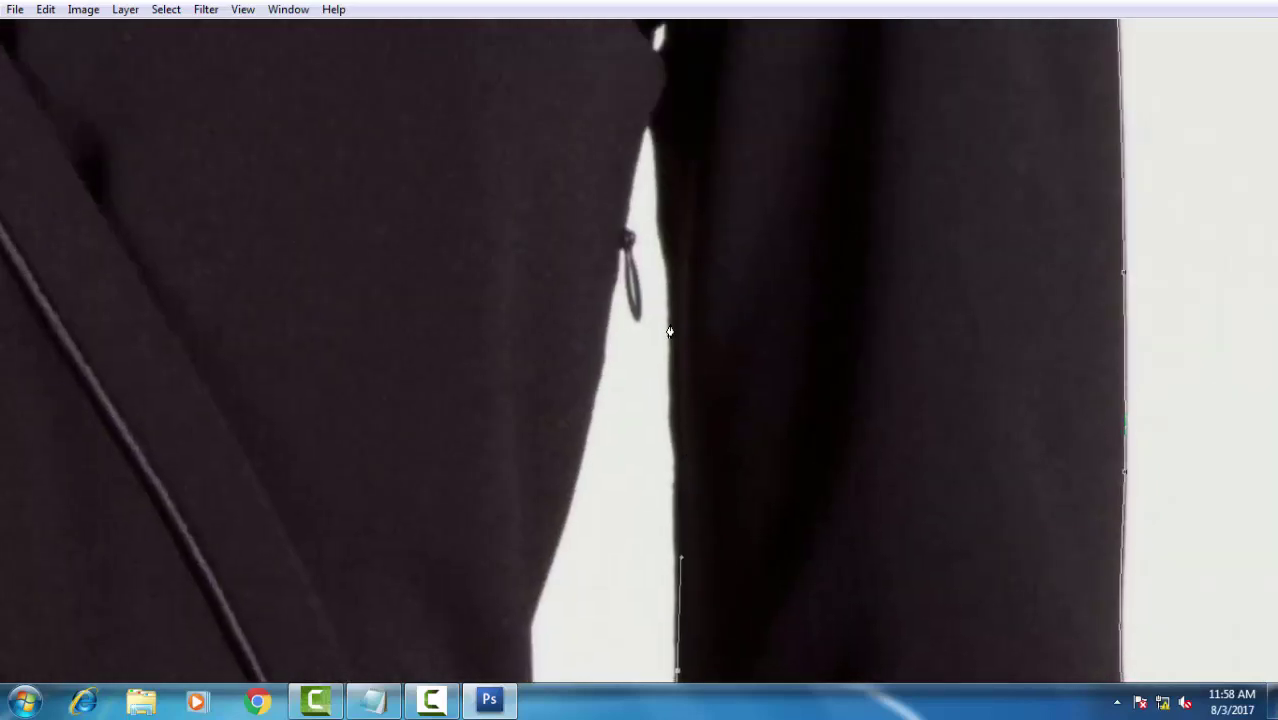
pyautogui.scroll(-4, 680, 280)
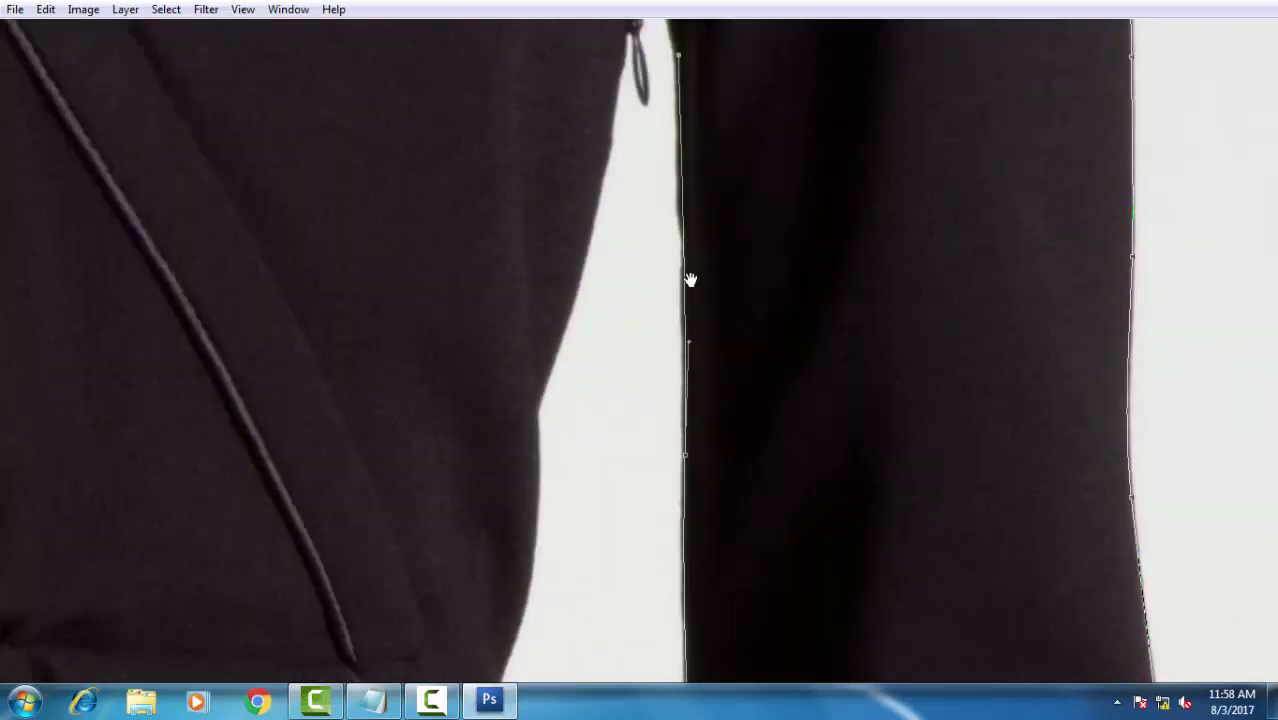
pyautogui.scroll(3, 690, 279)
pyautogui.scroll(1, 685, 330)
pyautogui.click(678, 288)
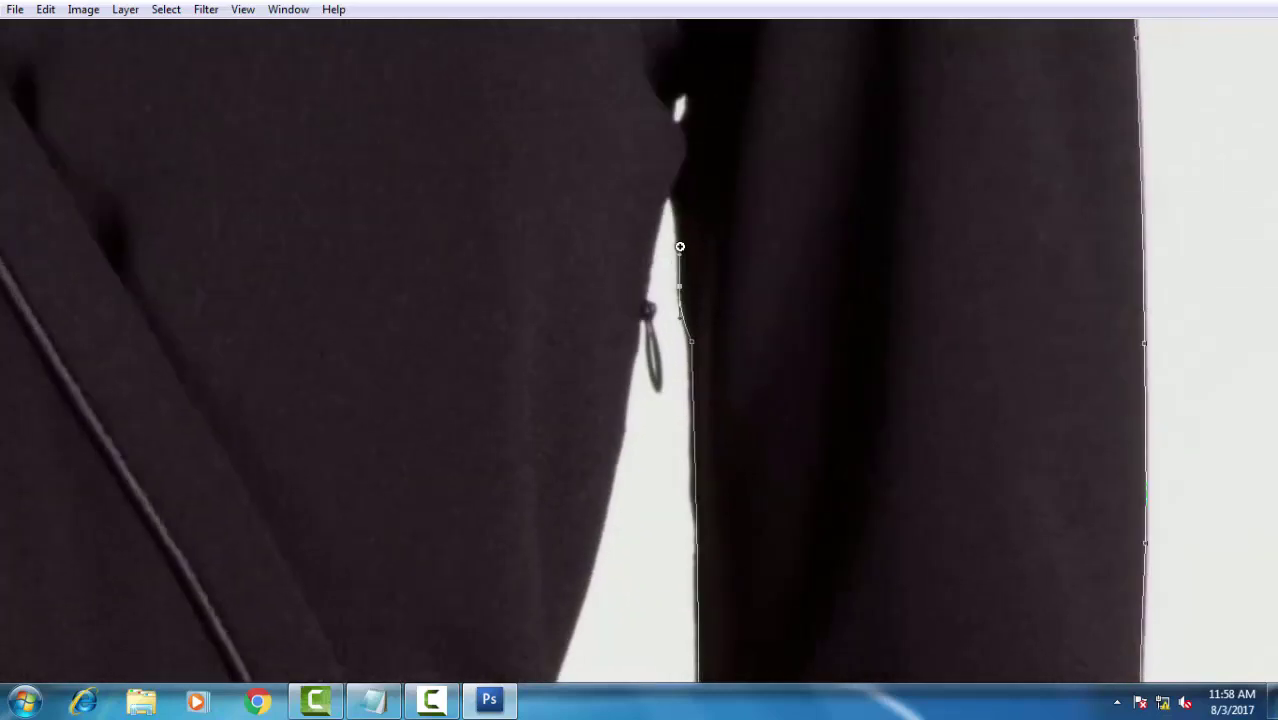
pyautogui.scroll(1, 680, 247)
# - Make a sharp corner anchor at the armpit and curve down toward the drawstring
pyautogui.moveTo(653, 140); pyautogui.dragTo(622, 122)
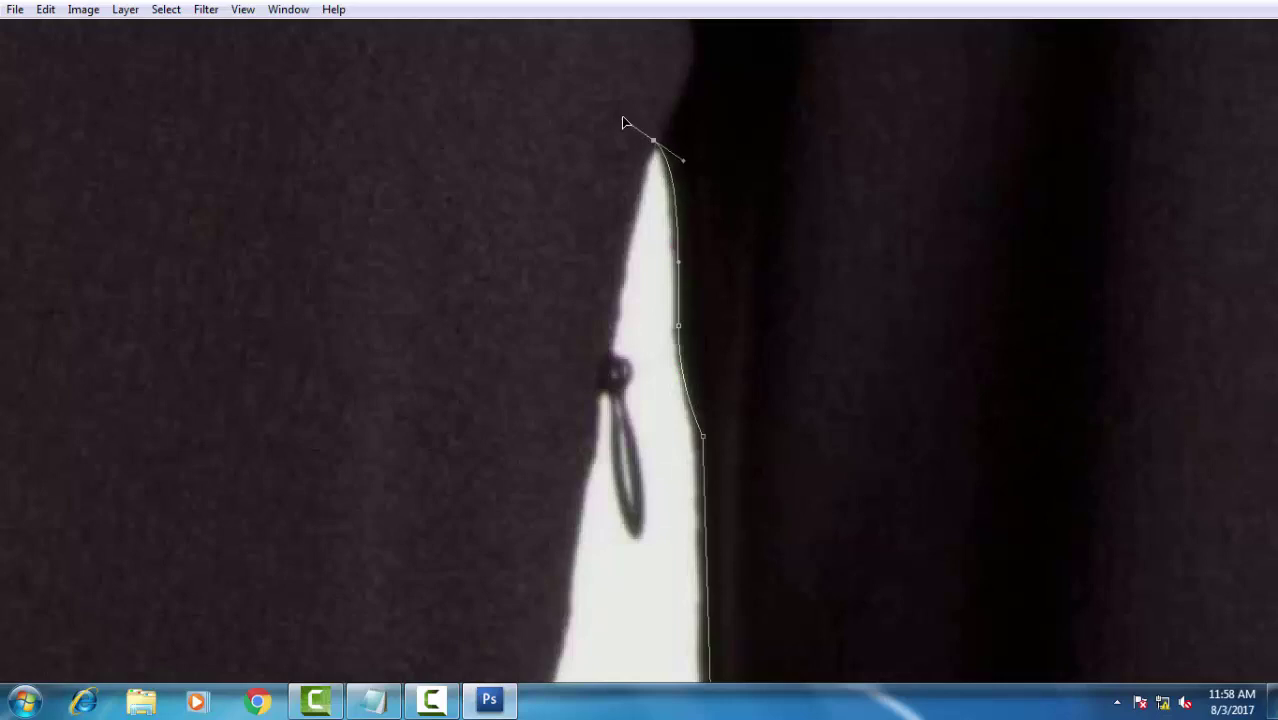
pyautogui.keyDown('alt'); pyautogui.click(653, 140); pyautogui.keyUp('alt')
pyautogui.moveTo(610, 352); pyautogui.dragTo(612, 398)
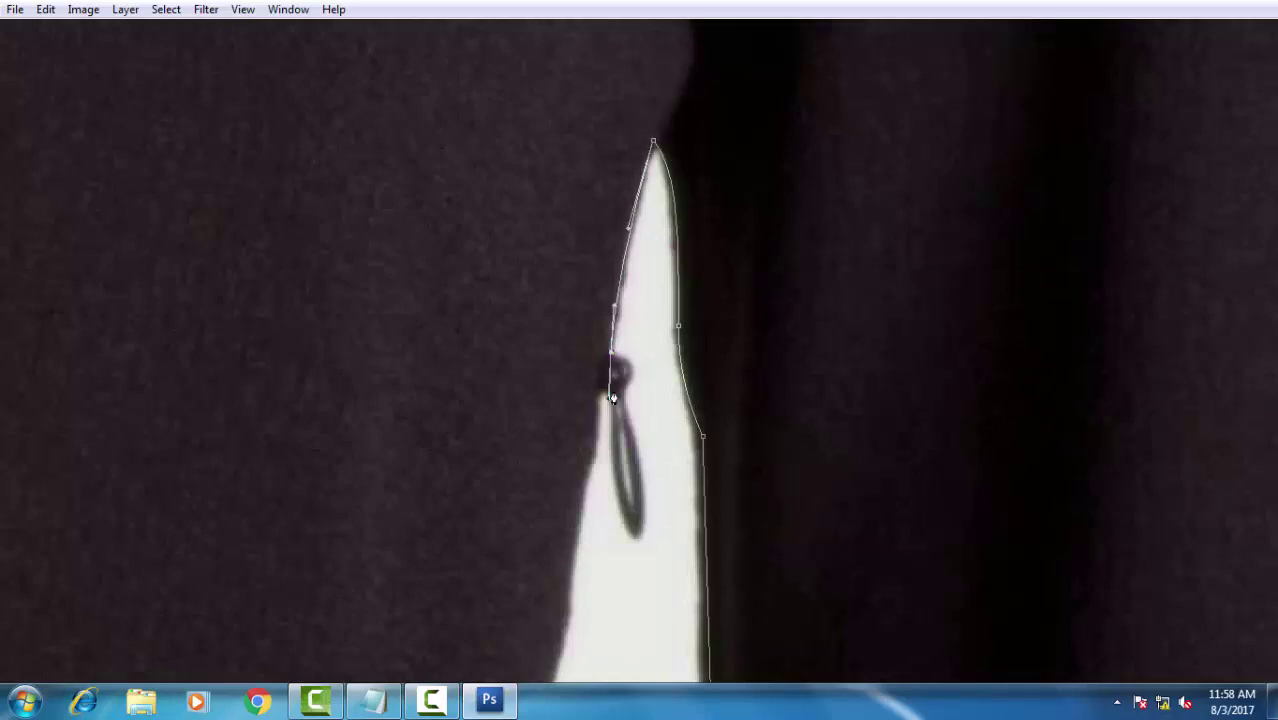
pyautogui.moveTo(641, 449); pyautogui.dragTo(683, 194)
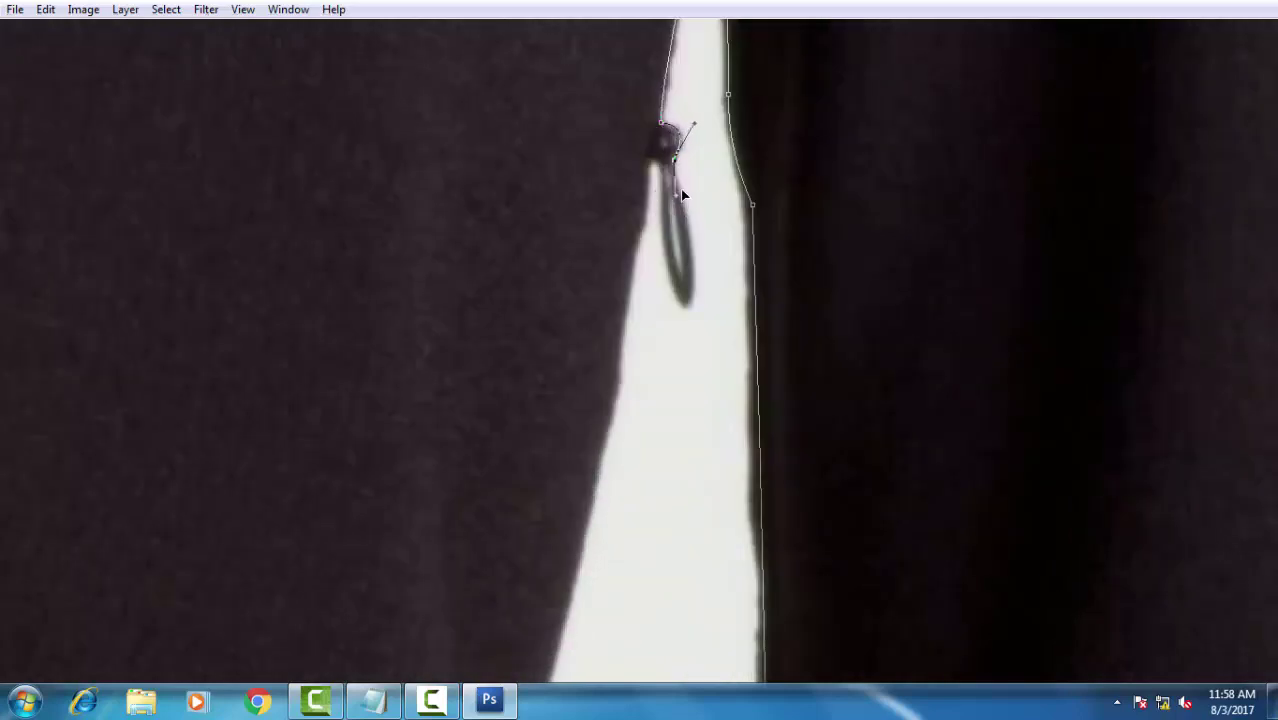
# - Curve the path around the drawstring loop and down the dress's side edge
pyautogui.click(693, 303)
pyautogui.moveTo(636, 248); pyautogui.dragTo(619, 368)
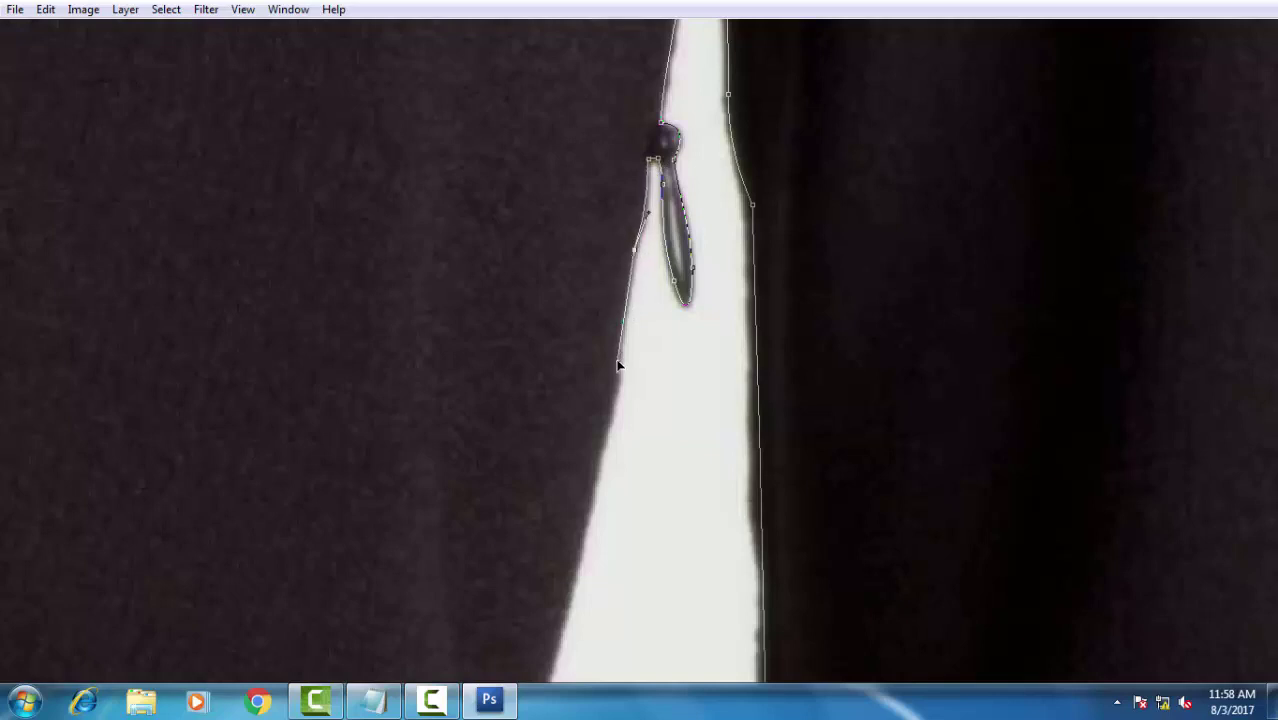
pyautogui.scroll(-3, 647, 298)
pyautogui.moveTo(637, 320); pyautogui.dragTo(630, 364)
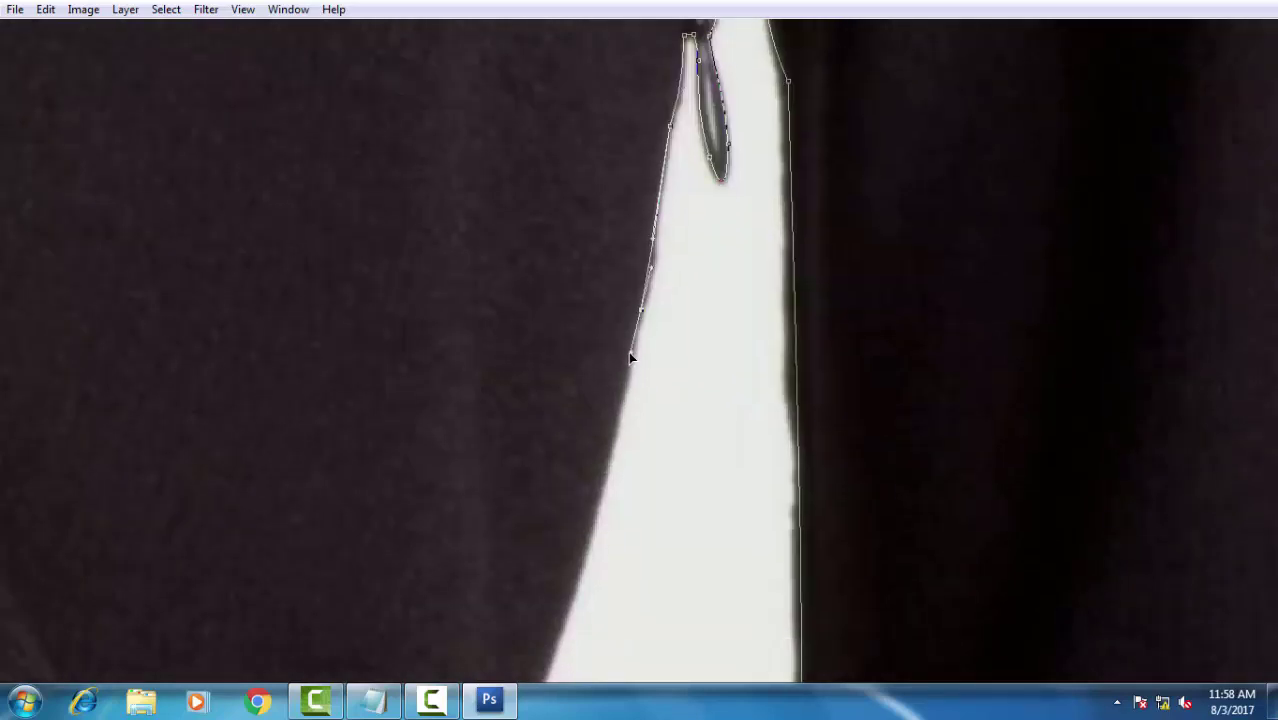
# - Add curved anchors further down the dress's side edge
pyautogui.moveTo(604, 520); pyautogui.dragTo(645, 348)
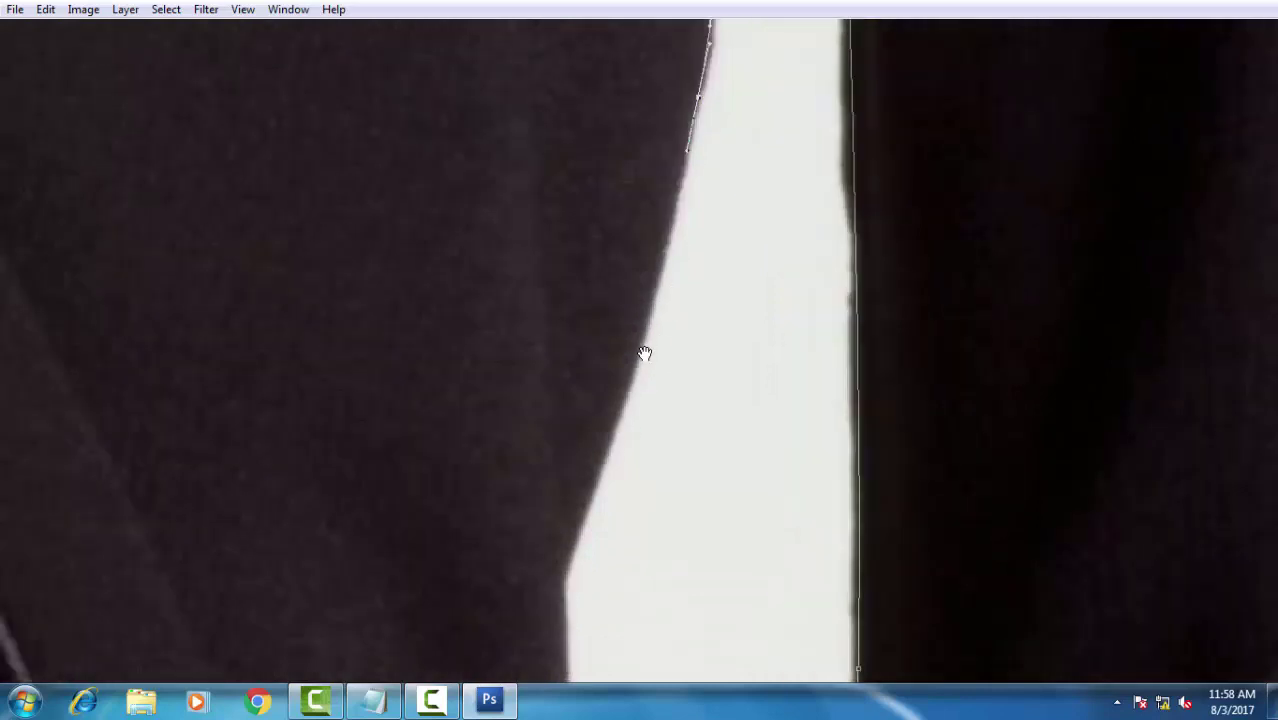
pyautogui.click(558, 604)
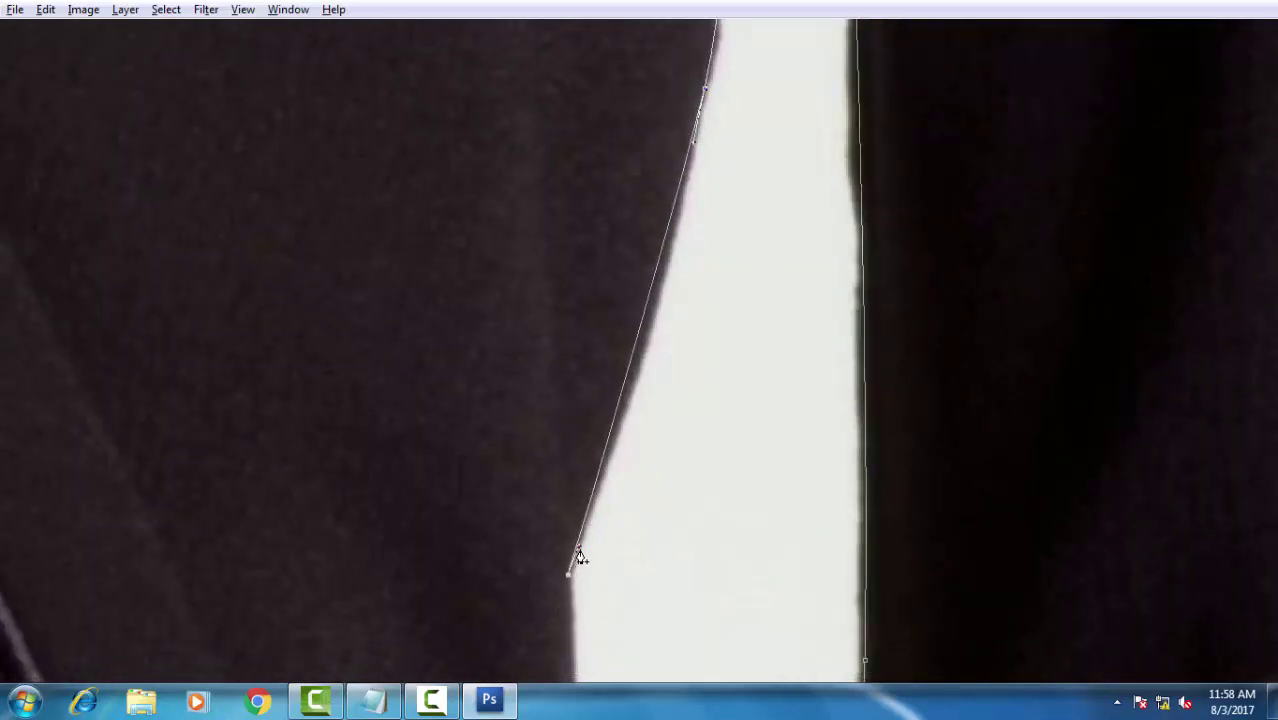
pyautogui.moveTo(580, 556); pyautogui.dragTo(653, 360)
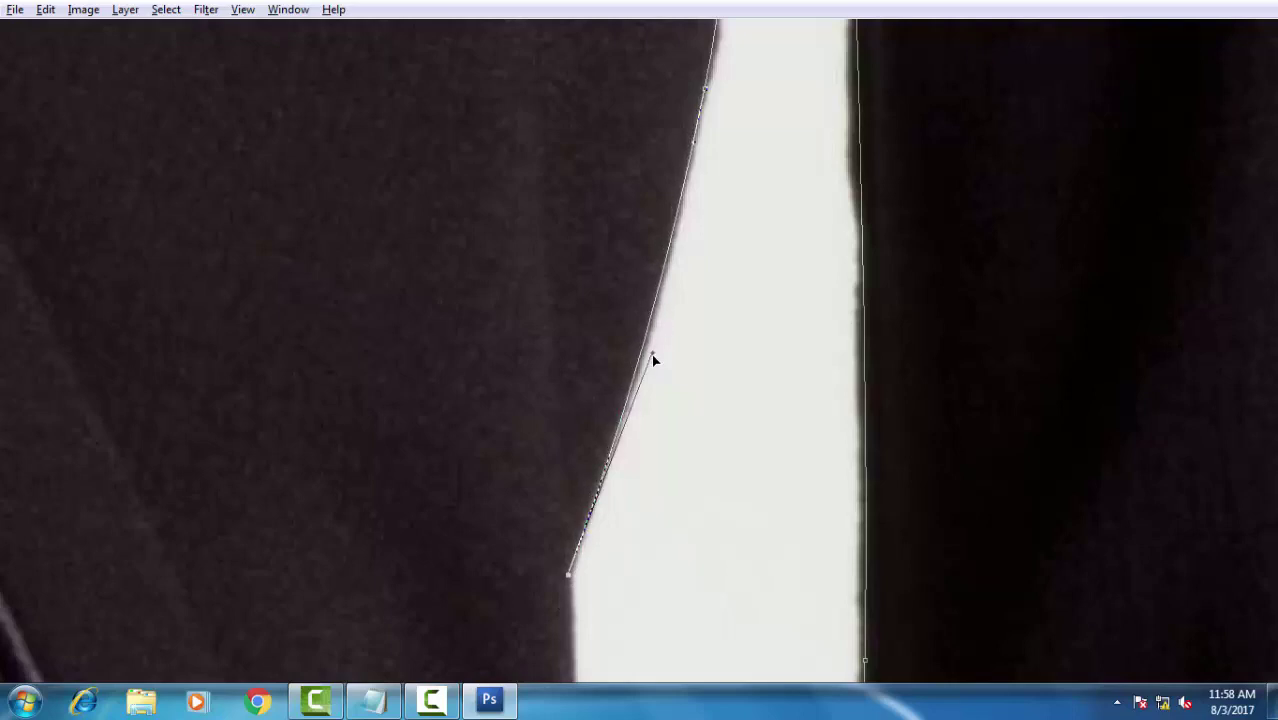
pyautogui.moveTo(625, 570); pyautogui.dragTo(663, 145)
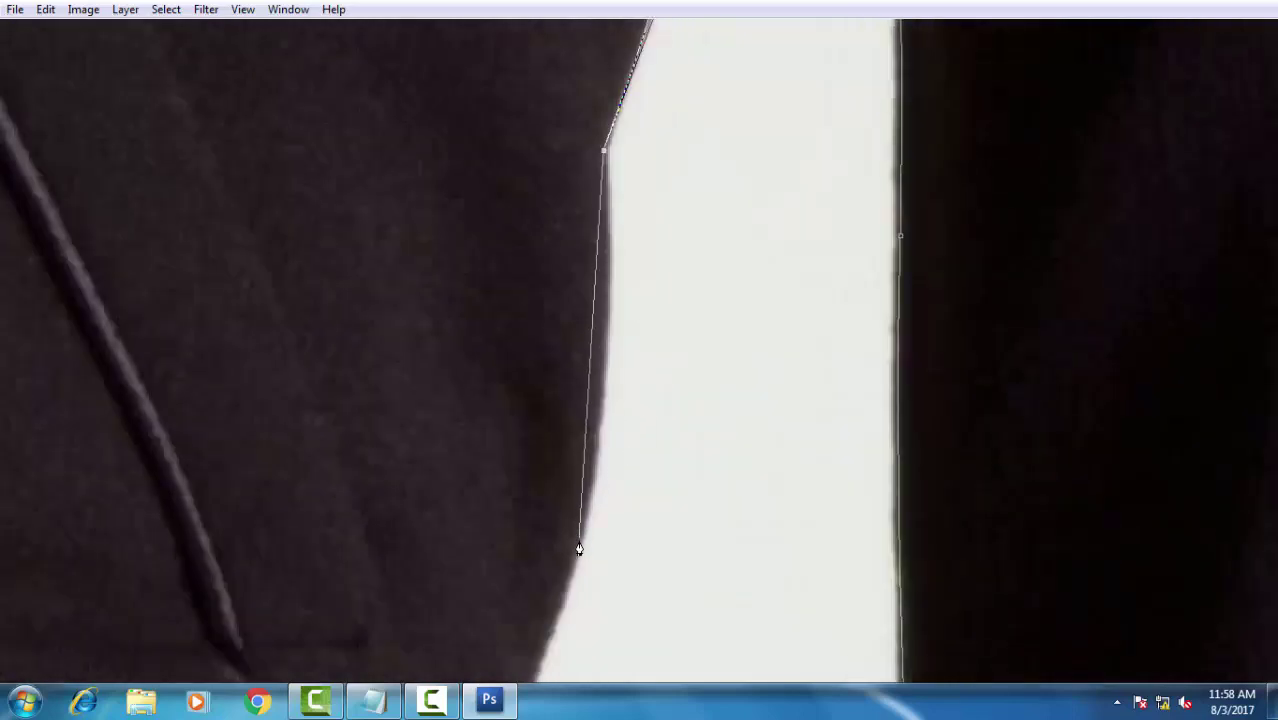
pyautogui.moveTo(579, 545)
pyautogui.mouseDown()
pyautogui.moveTo(623, 344)
pyautogui.moveTo(622, 508)
pyautogui.moveTo(750, 204)
pyautogui.mouseUp()
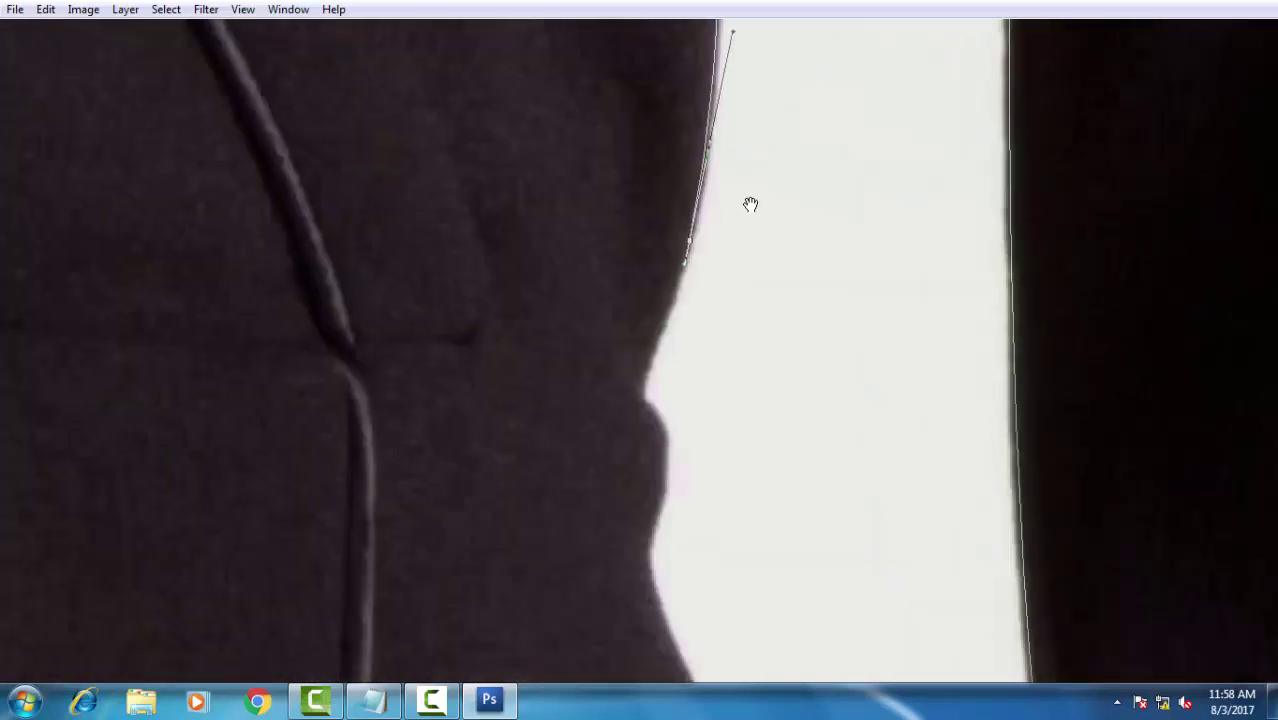
pyautogui.hotkey('ctrl', 'Return')
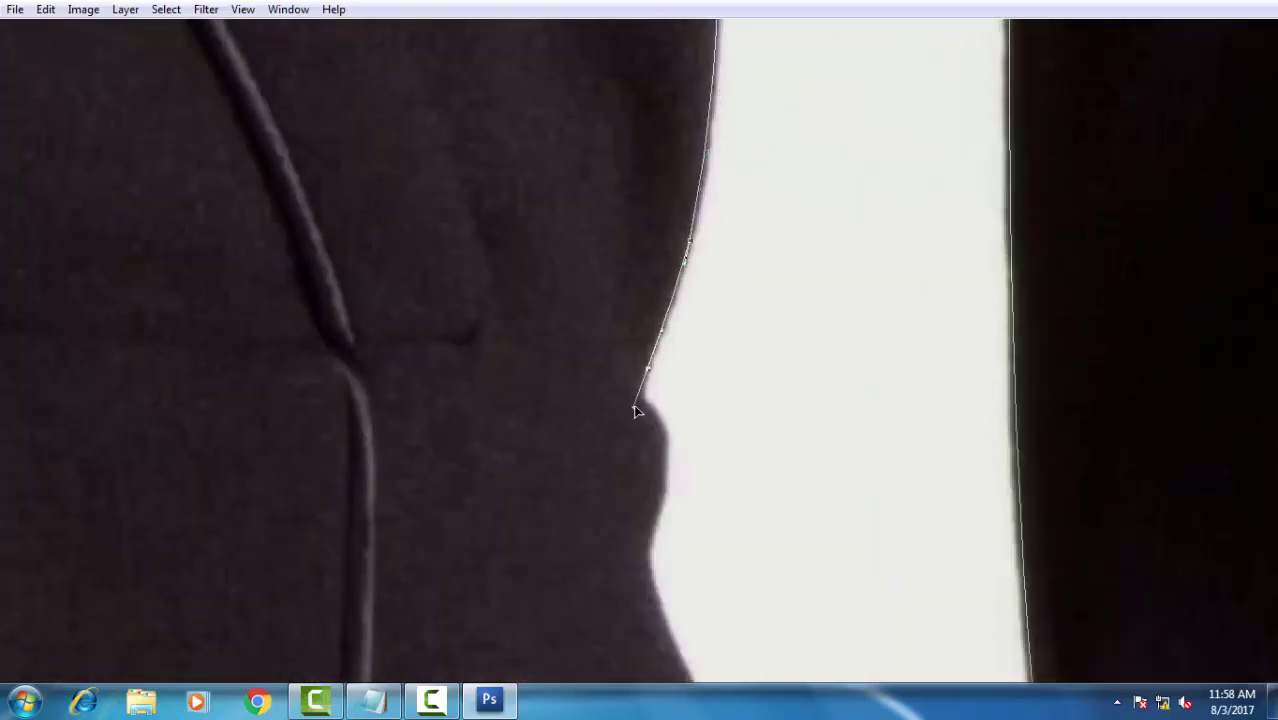
# - Resume the path and hug the waist dip with curved and corner anchors
pyautogui.click(640, 402)
pyautogui.moveTo(655, 503)
pyautogui.mouseDown()
pyautogui.moveTo(691, 356)
pyautogui.moveTo(667, 410)
pyautogui.moveTo(691, 494)
pyautogui.mouseUp()
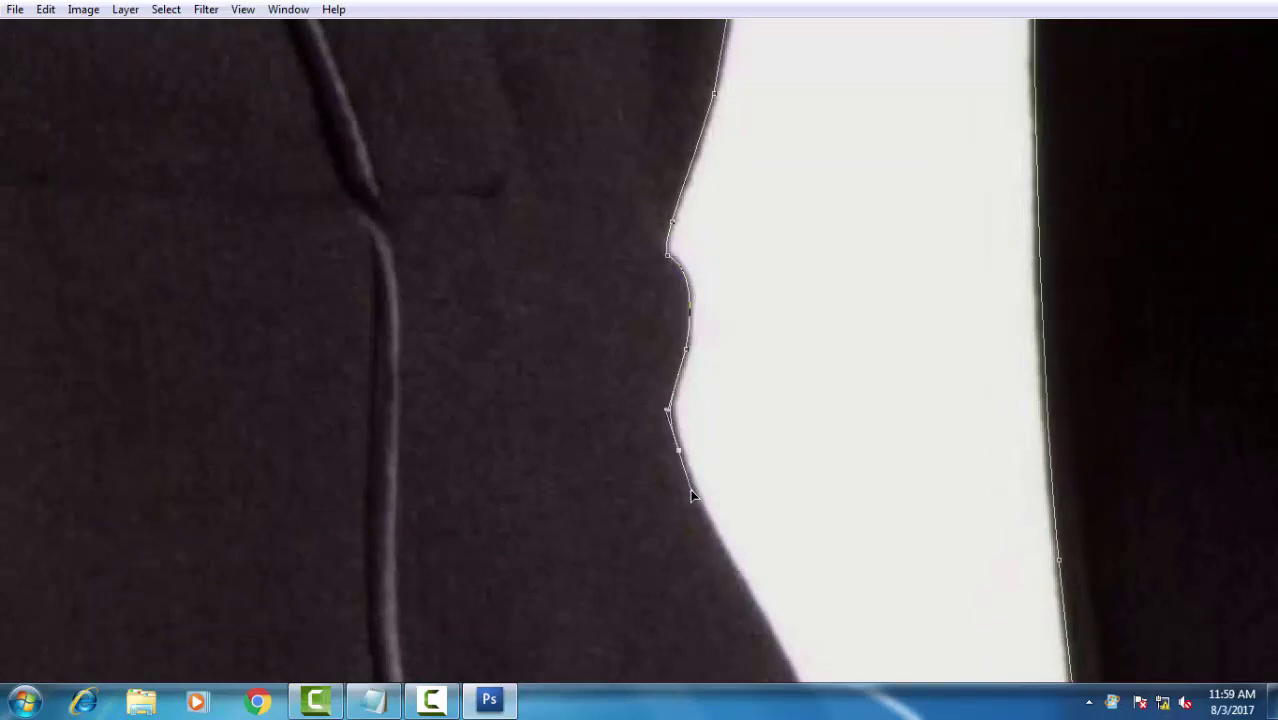
pyautogui.moveTo(680, 540); pyautogui.dragTo(690, 422)
pyautogui.moveTo(793, 370); pyautogui.dragTo(848, 478)
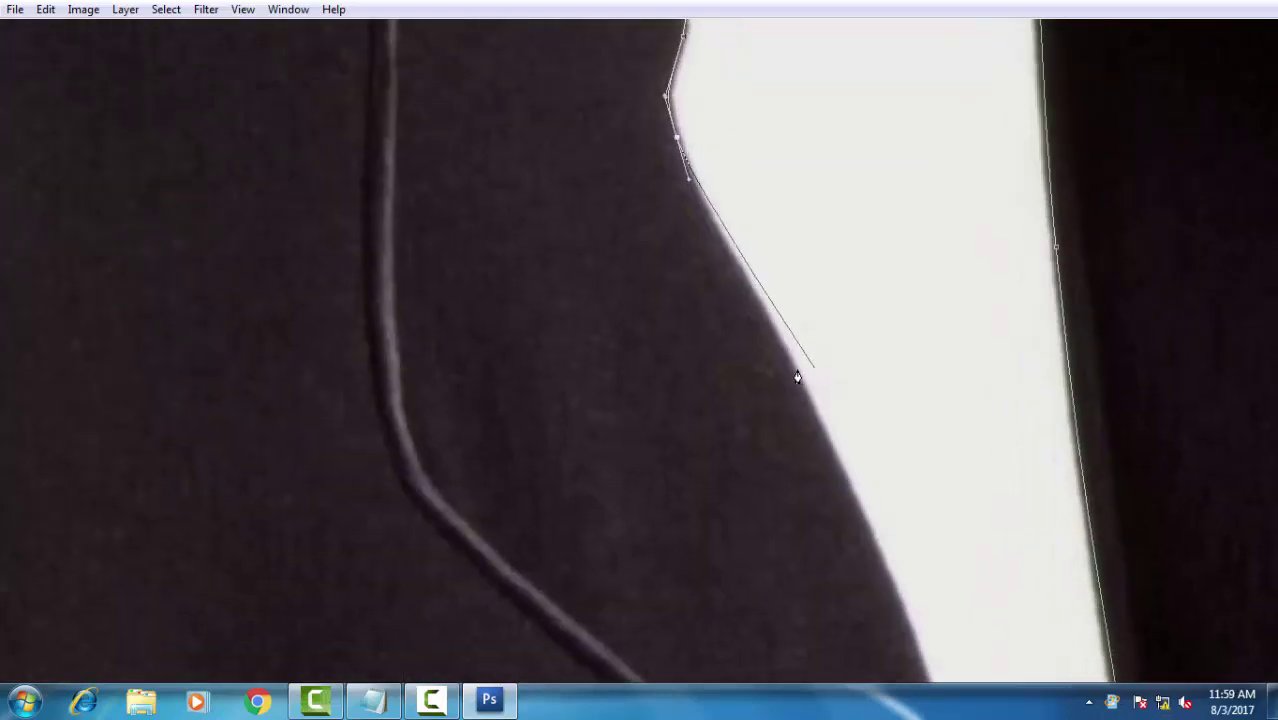
pyautogui.keyDown('alt'); pyautogui.click(795, 370); pyautogui.keyUp('alt')
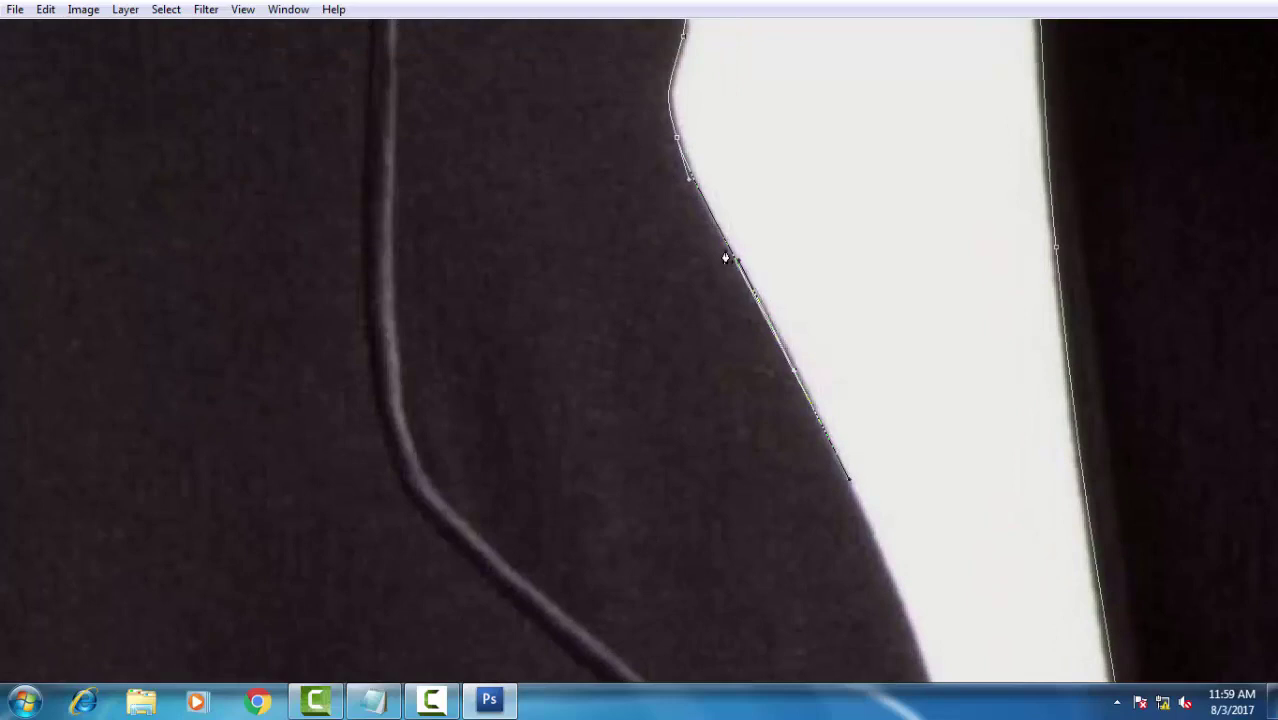
pyautogui.moveTo(818, 406); pyautogui.dragTo(805, 360)
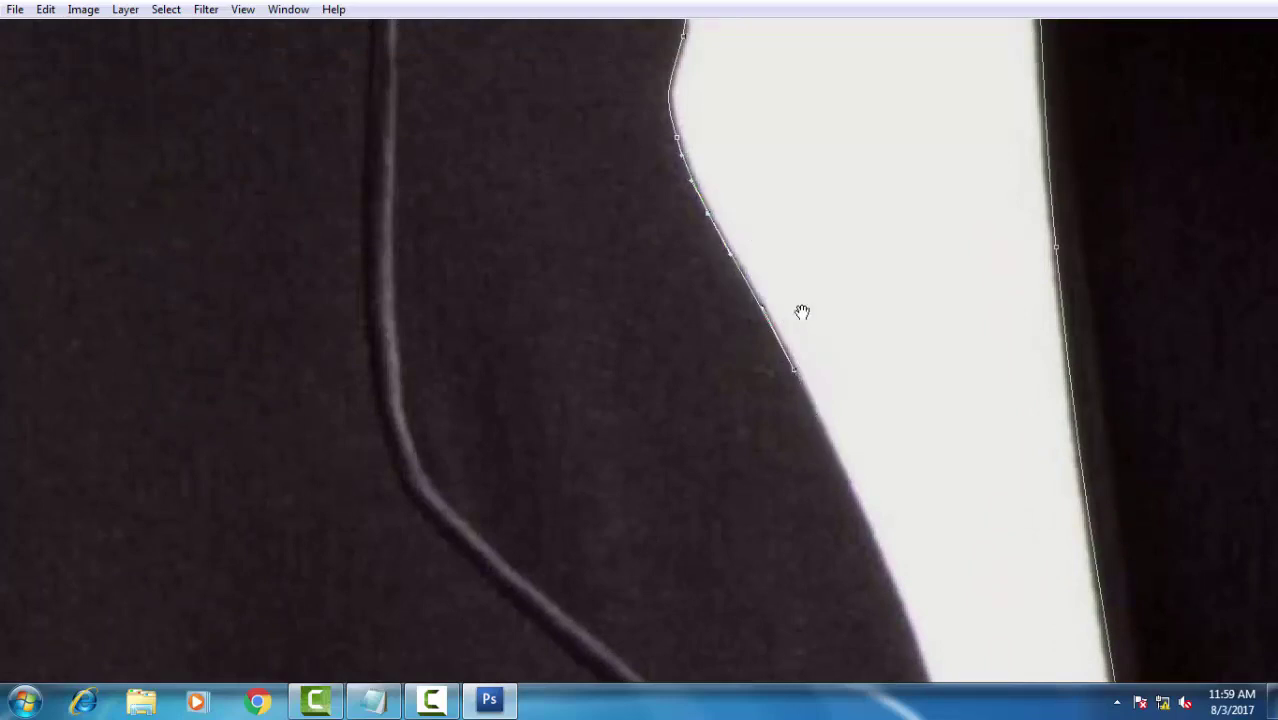
pyautogui.scroll(-5, 802, 312)
pyautogui.moveTo(927, 566); pyautogui.dragTo(950, 716)
pyautogui.keyDown('alt'); pyautogui.click(932, 558); pyautogui.keyUp('alt')
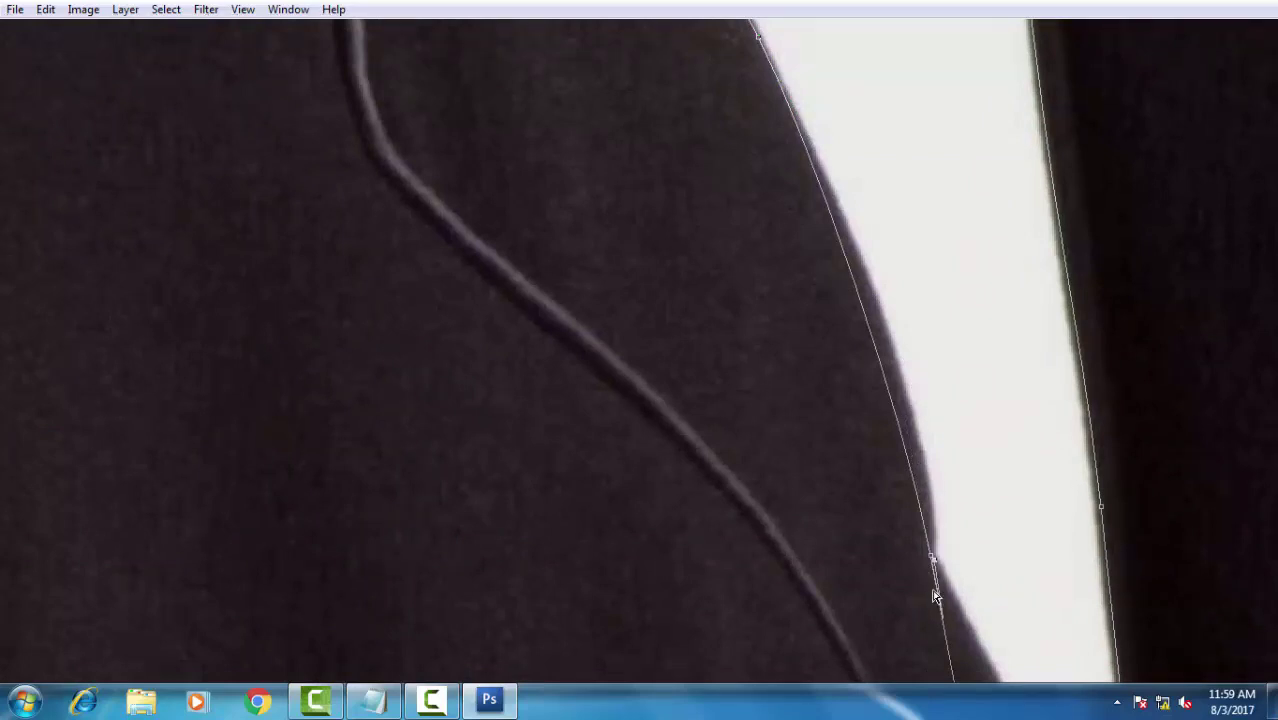
# - Reshape the curve below the waist and add a curved anchor down the skirt edge
pyautogui.click(931, 558)
pyautogui.moveTo(906, 420); pyautogui.dragTo(942, 432)
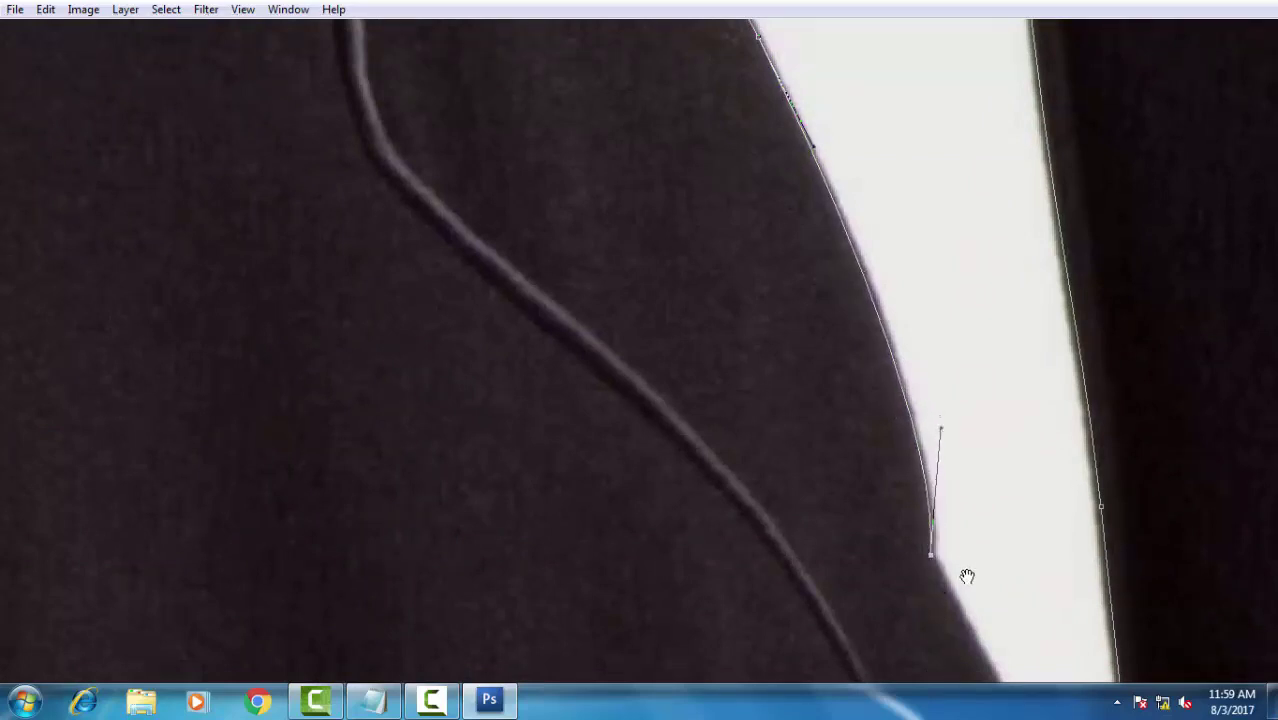
pyautogui.moveTo(967, 576); pyautogui.dragTo(952, 331)
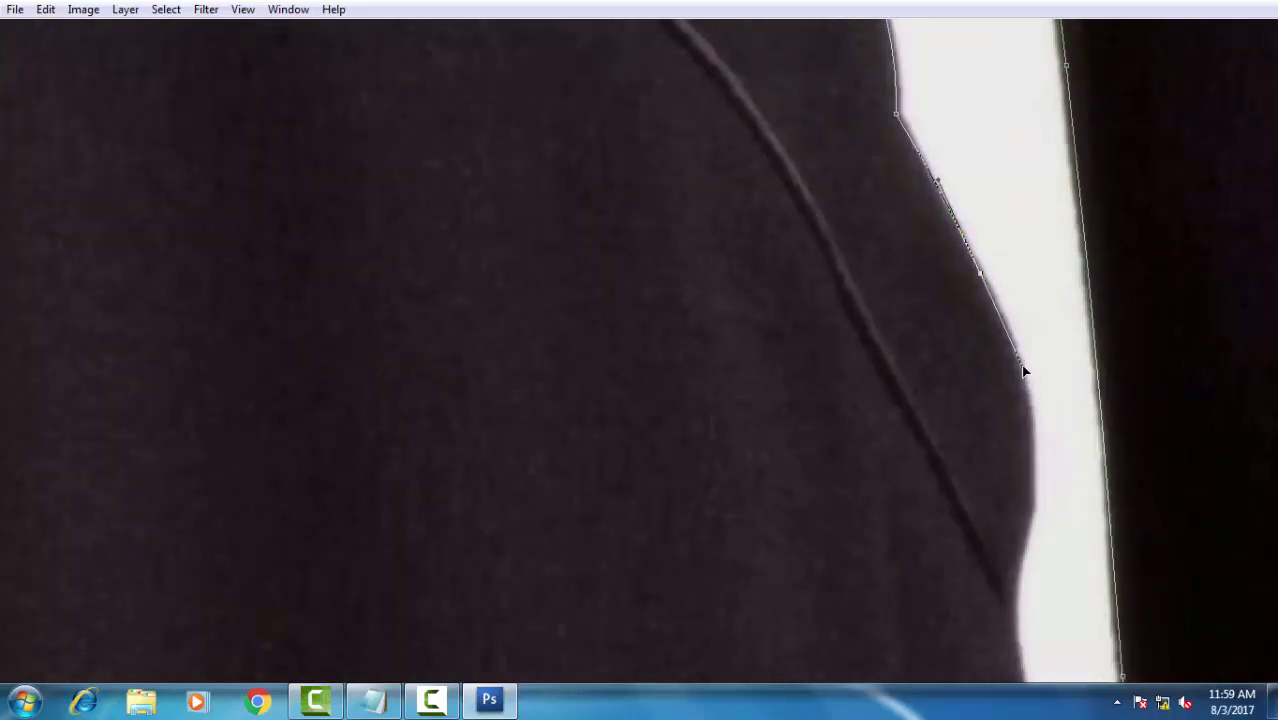
pyautogui.moveTo(1023, 371); pyautogui.dragTo(1034, 372)
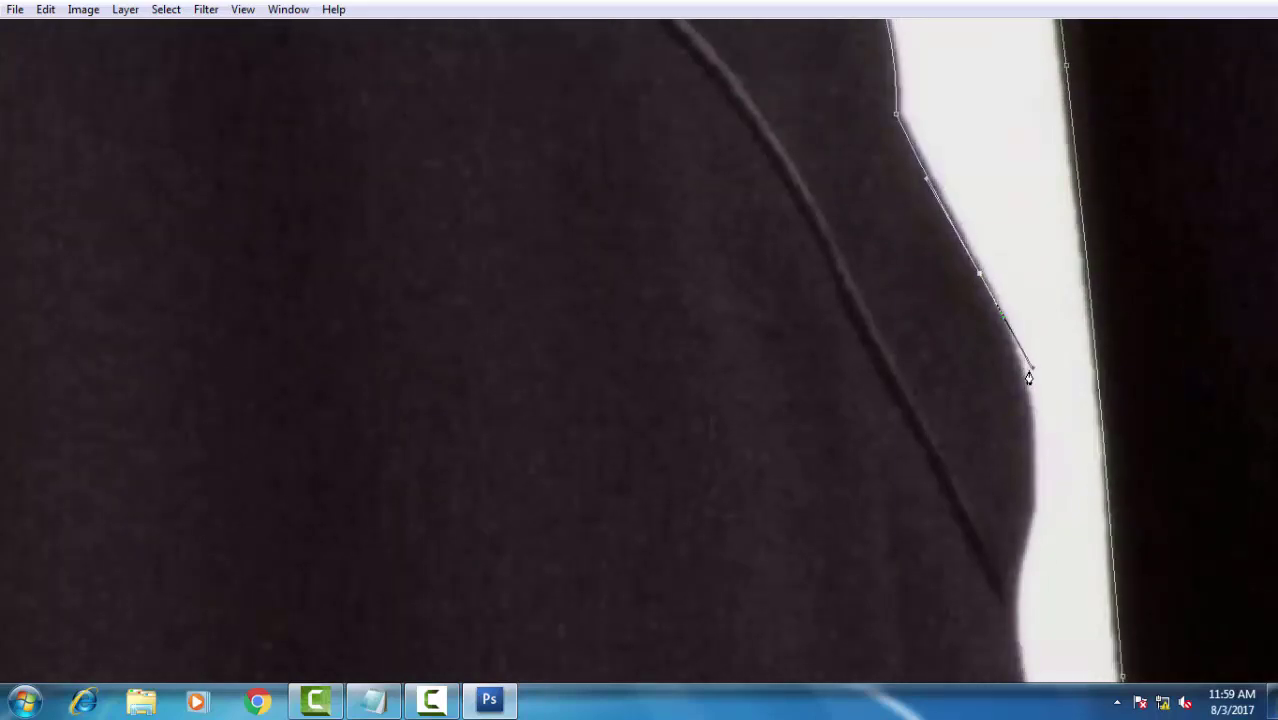
pyautogui.scroll(-3, 1050, 340)
pyautogui.moveTo(1043, 389); pyautogui.dragTo(1022, 490)
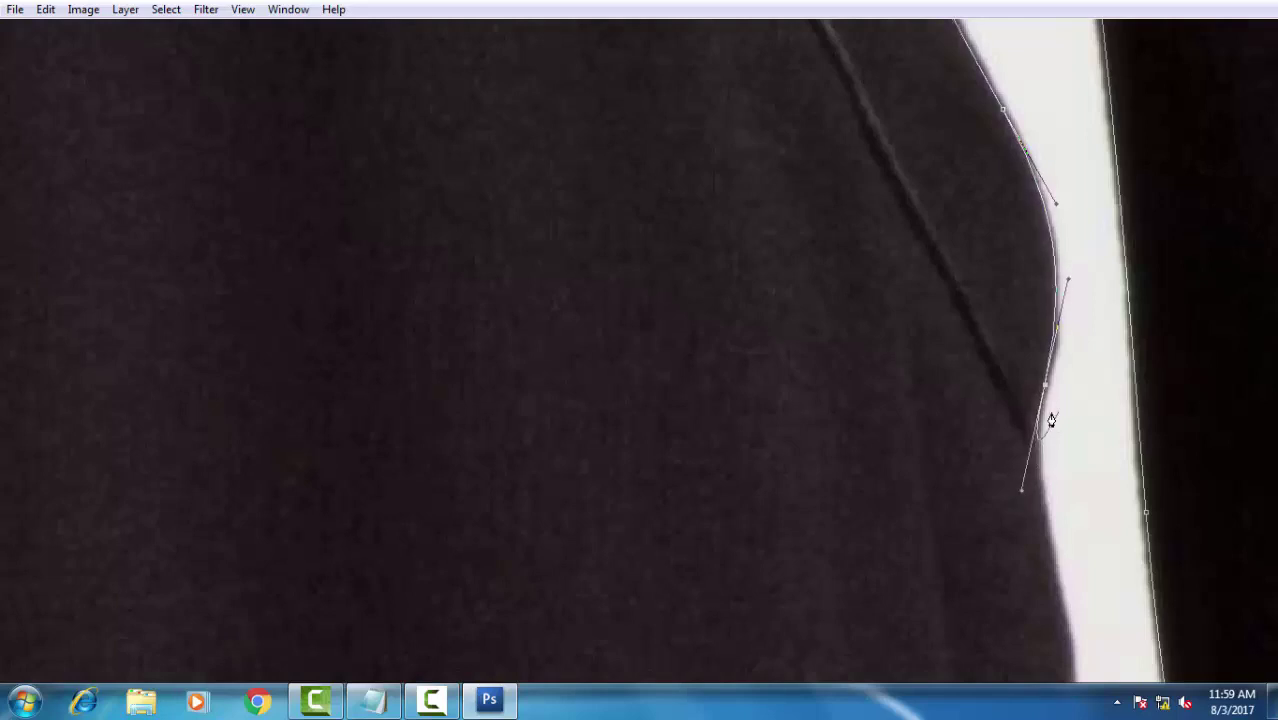
pyautogui.moveTo(1055, 494); pyautogui.dragTo(1046, 379)
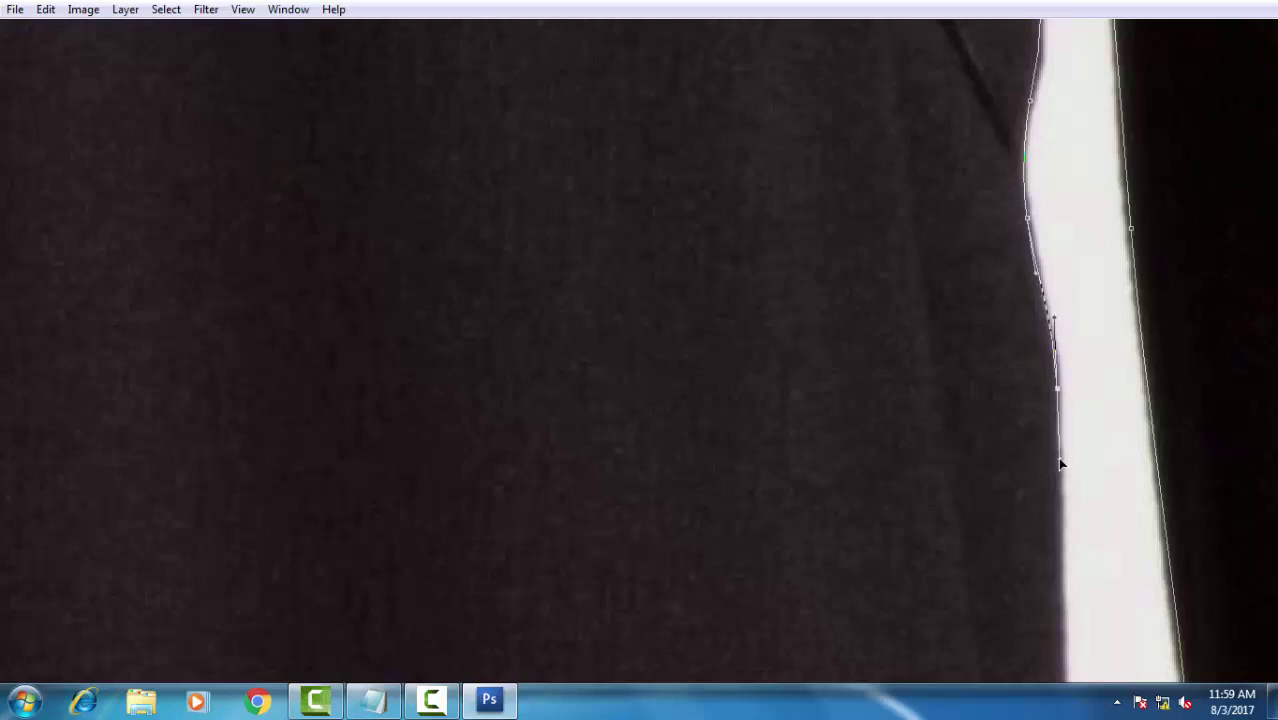
pyautogui.moveTo(1030, 290); pyautogui.dragTo(1110, 280)
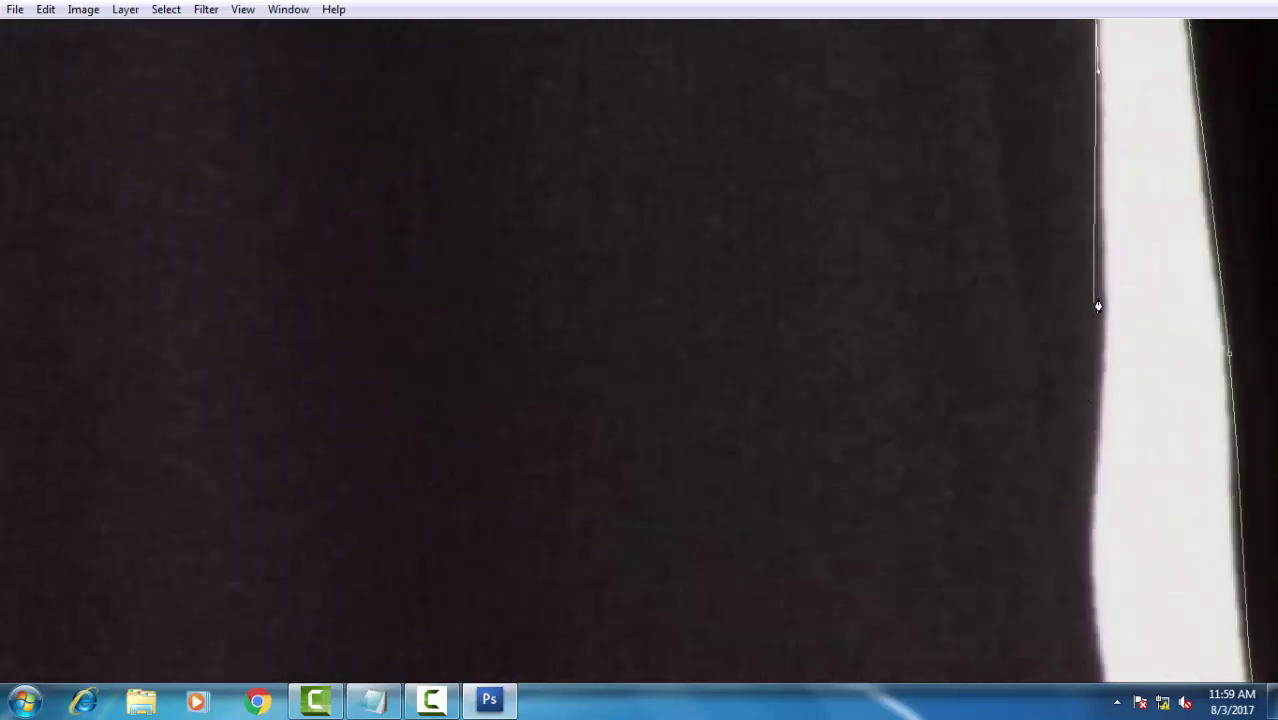
# - Place straight anchors down the long side of the skirt
pyautogui.click(1099, 391)
pyautogui.click(1090, 467)
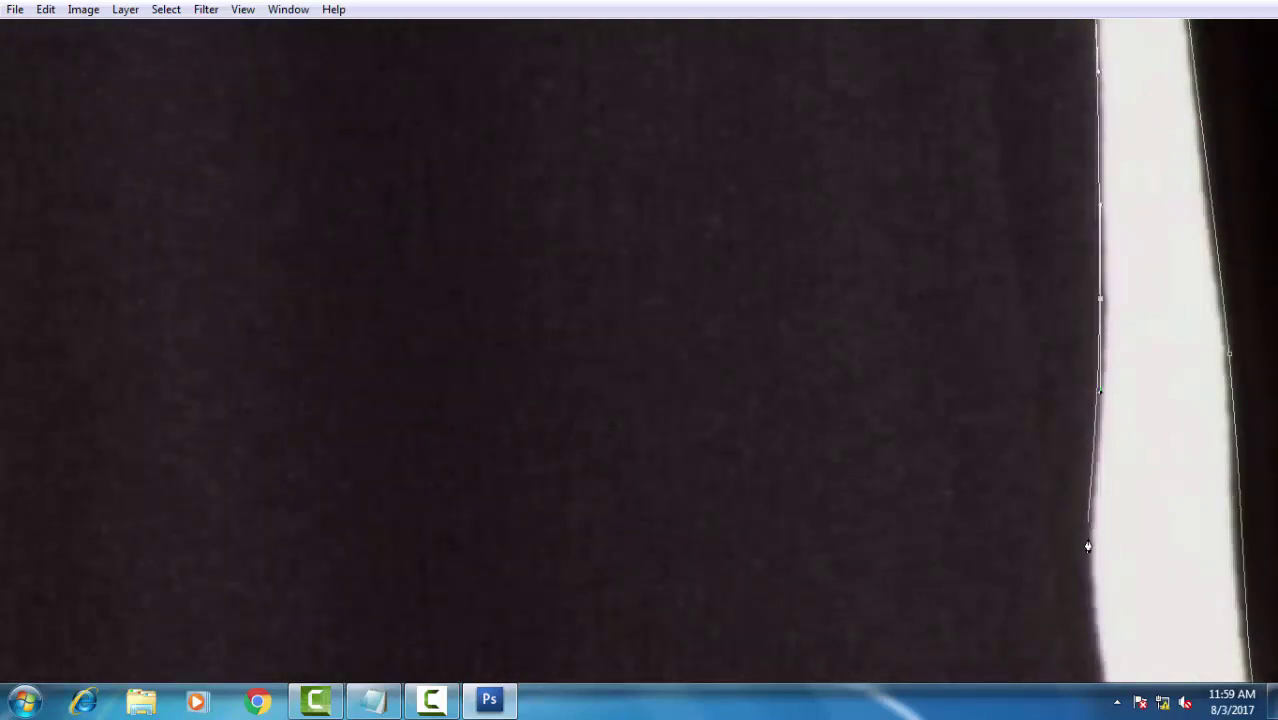
pyautogui.click(1088, 542)
pyautogui.scroll(-5, 1095, 423)
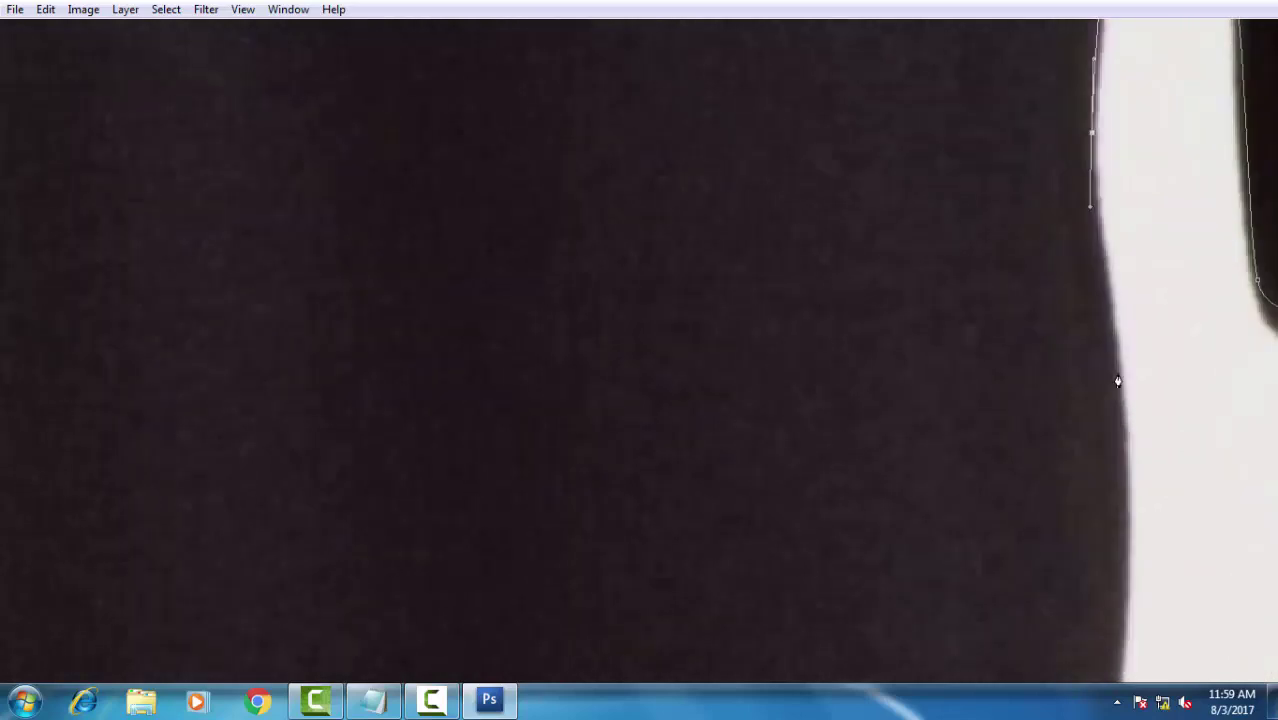
pyautogui.click(1110, 315)
pyautogui.click(1122, 403)
pyautogui.scroll(-5, 1150, 350)
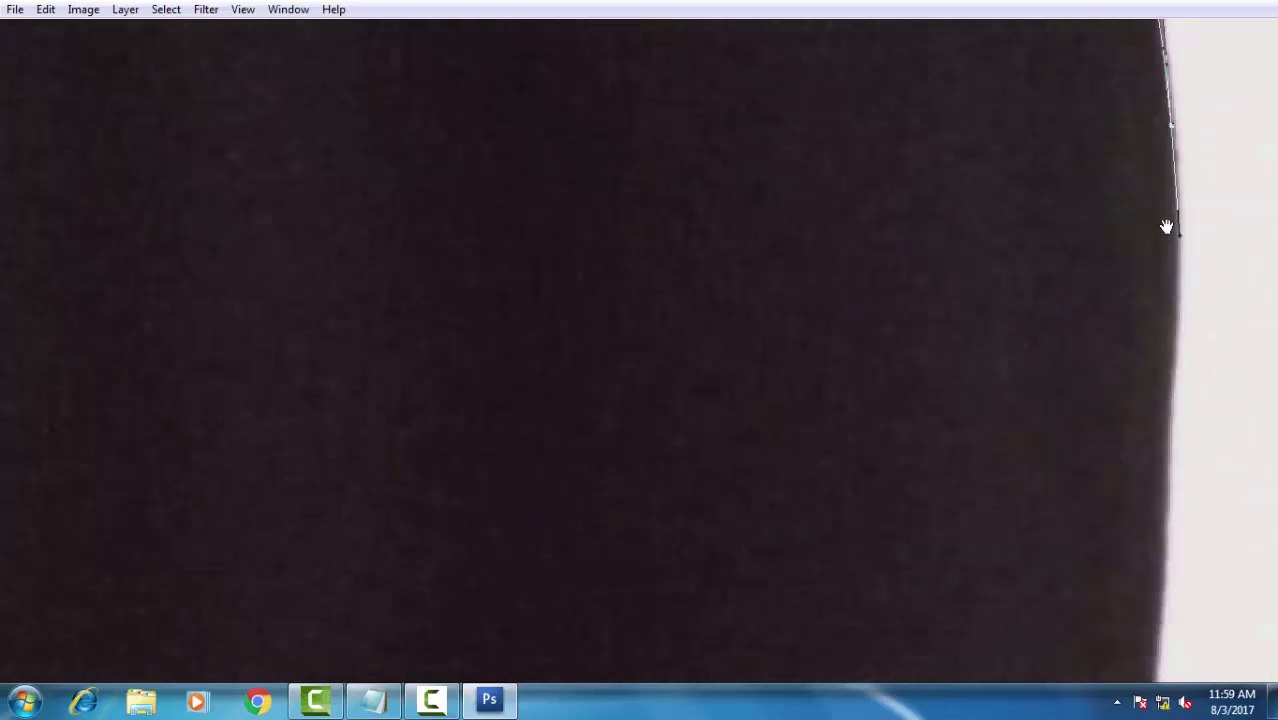
pyautogui.click(1160, 400)
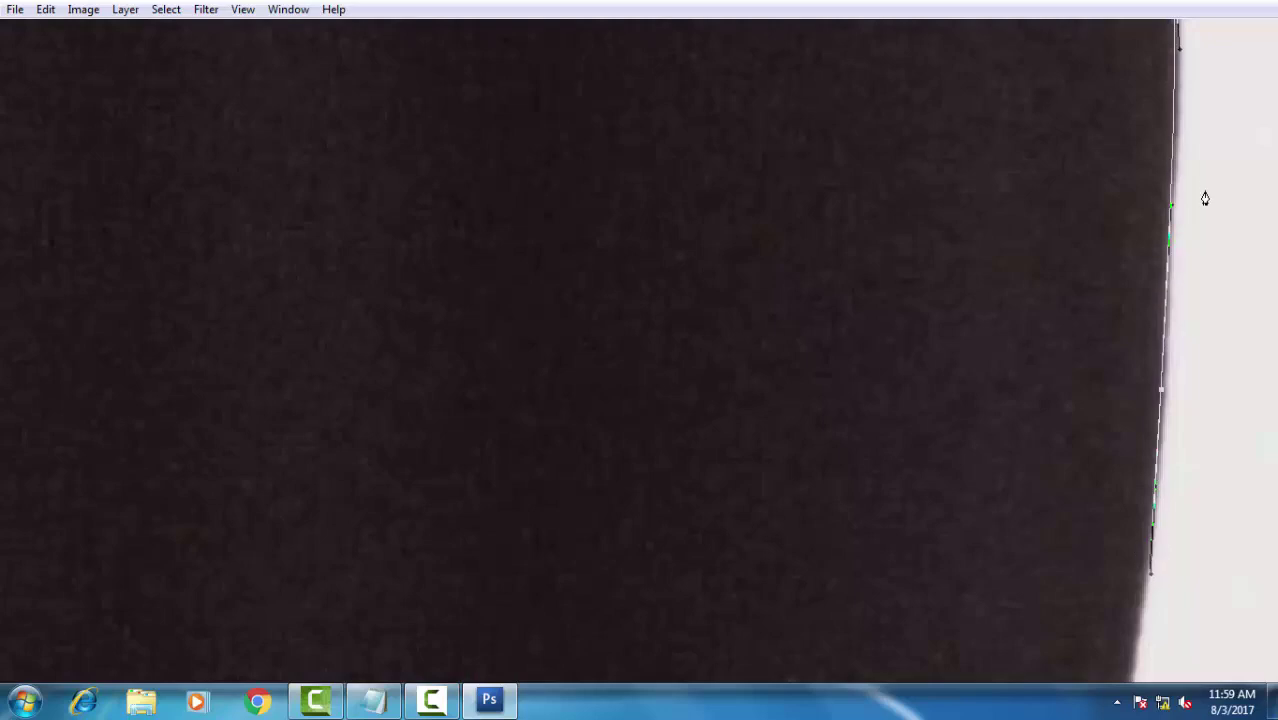
pyautogui.scroll(-3, 1175, 400)
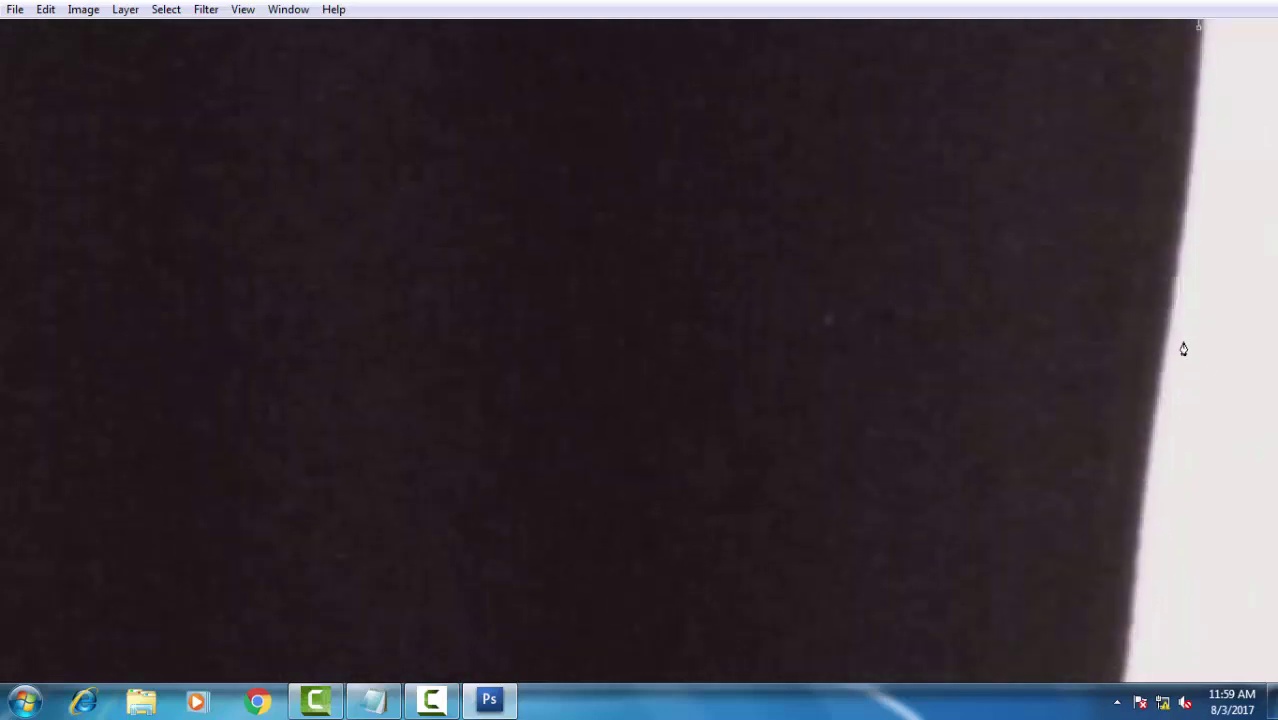
pyautogui.moveTo(1143, 404); pyautogui.dragTo(1127, 537)
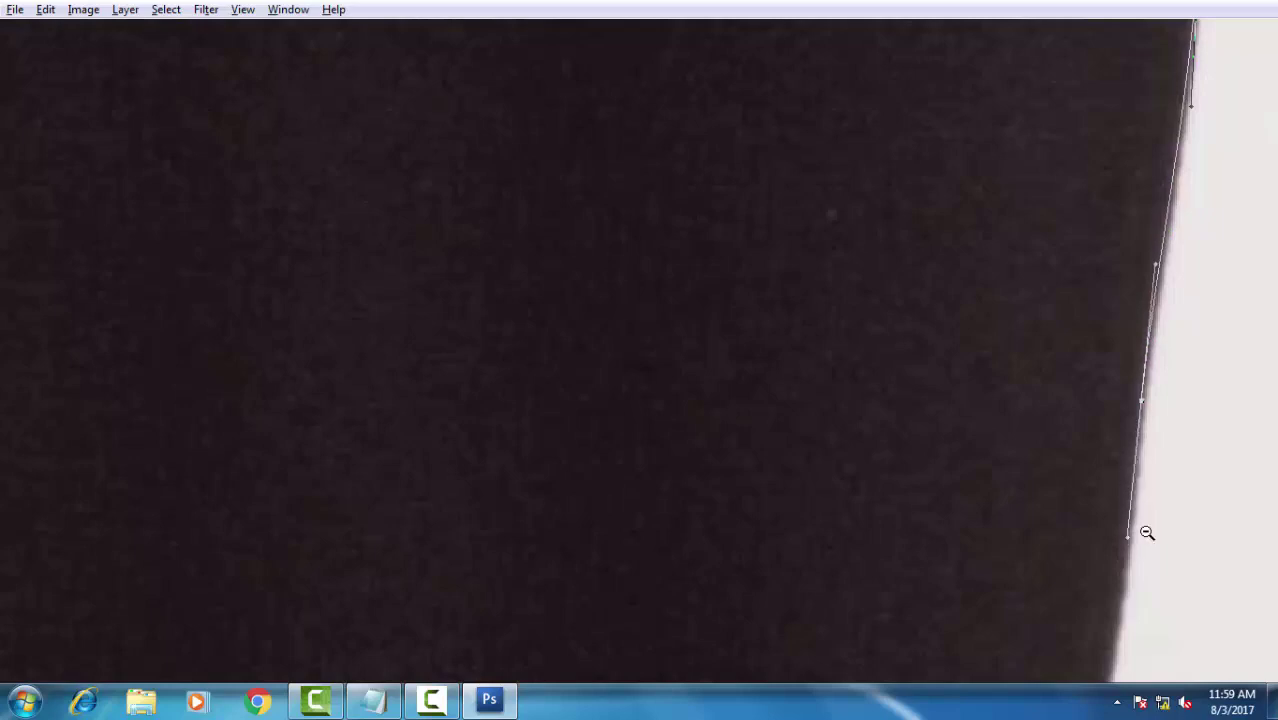
# - Fit curved anchors along the lower skirt edge to just above the hem corner
pyautogui.moveTo(1171, 249)
pyautogui.mouseDown()
pyautogui.moveTo(1144, 400)
pyautogui.moveTo(1104, 442)
pyautogui.moveTo(1138, 265)
pyautogui.mouseUp()
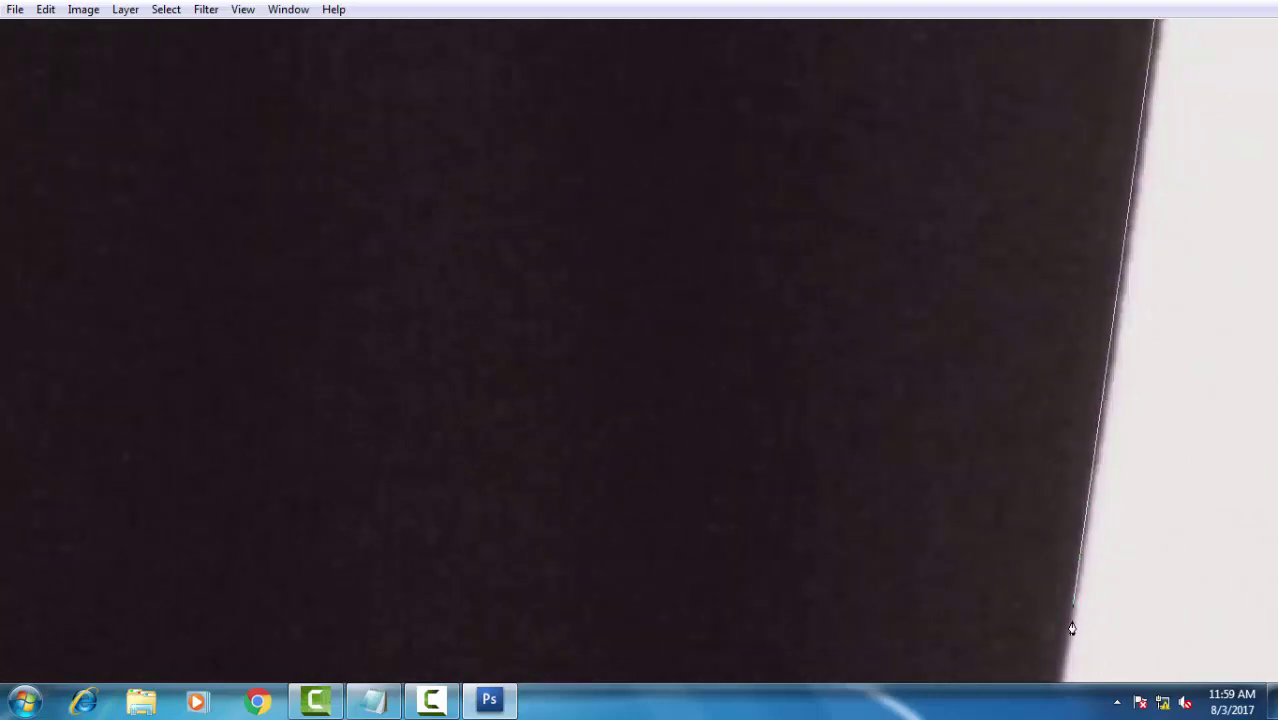
pyautogui.click(1064, 627)
pyautogui.moveTo(1058, 671)
pyautogui.mouseDown()
pyautogui.moveTo(1087, 550)
pyautogui.moveTo(1099, 323)
pyautogui.mouseUp()
pyautogui.moveTo(1131, 474); pyautogui.dragTo(1105, 483)
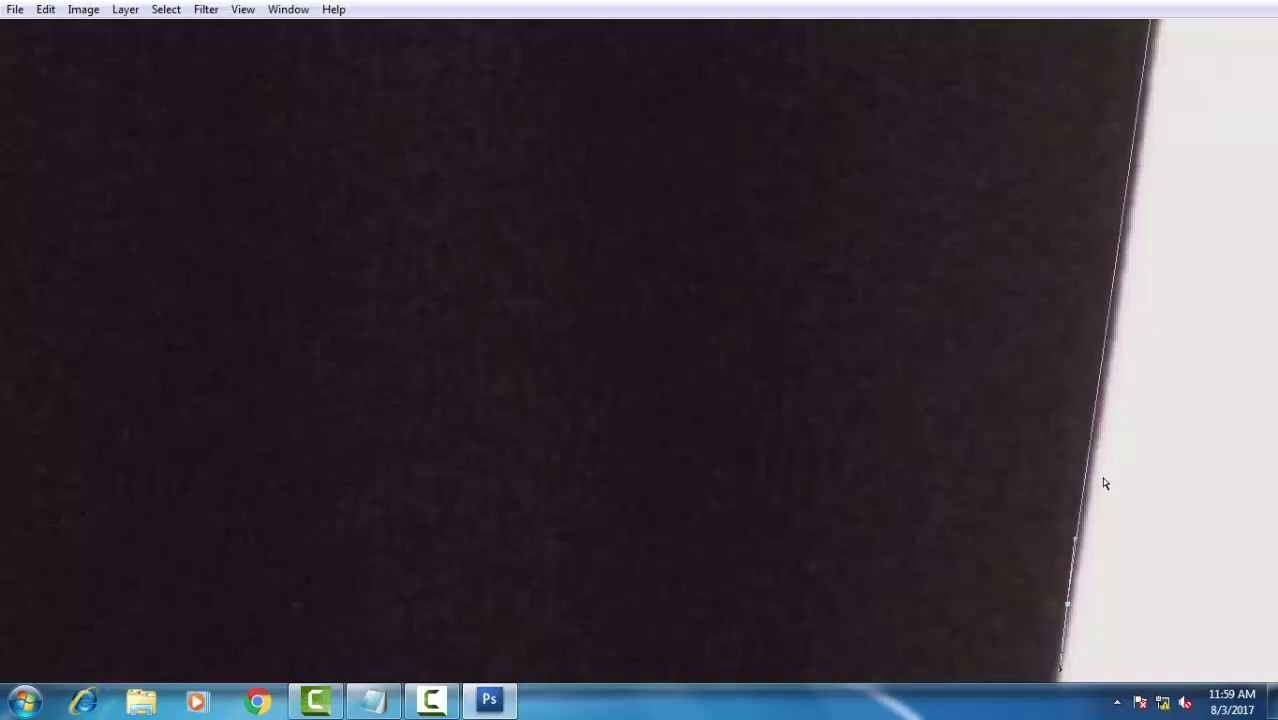
pyautogui.moveTo(1075, 539); pyautogui.dragTo(1114, 316)
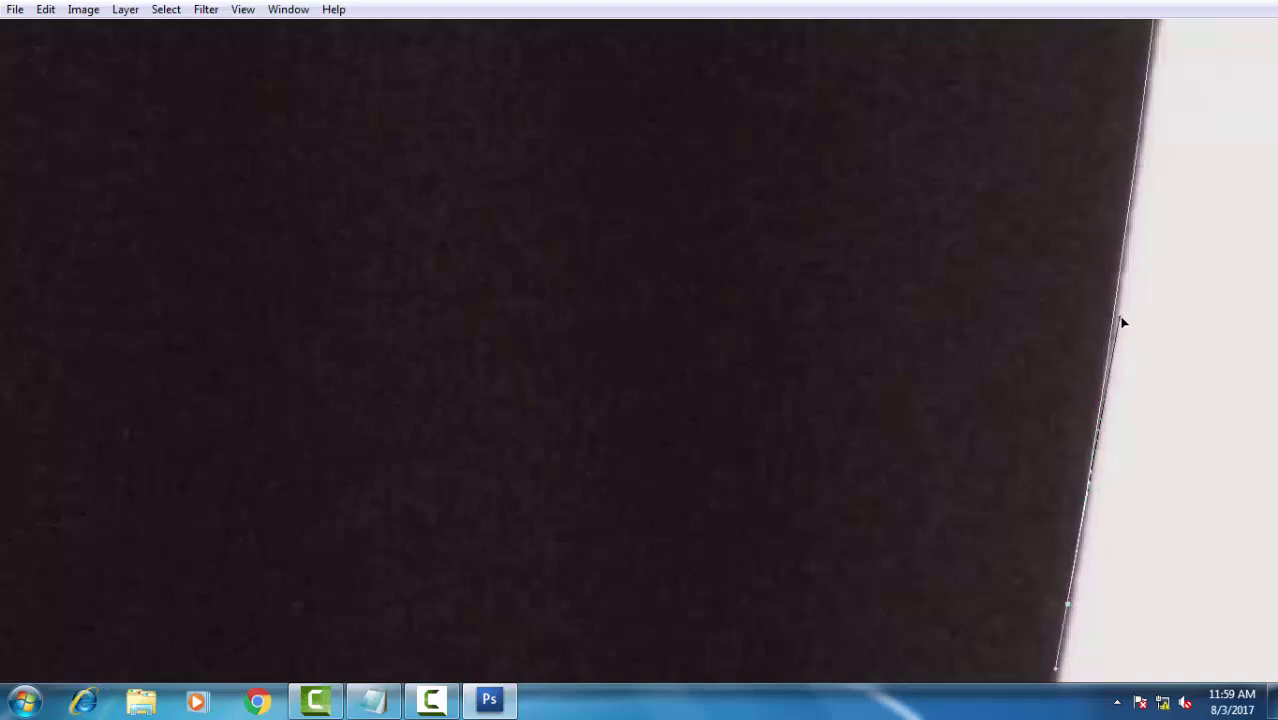
pyautogui.moveTo(1088, 591); pyautogui.dragTo(1094, 308)
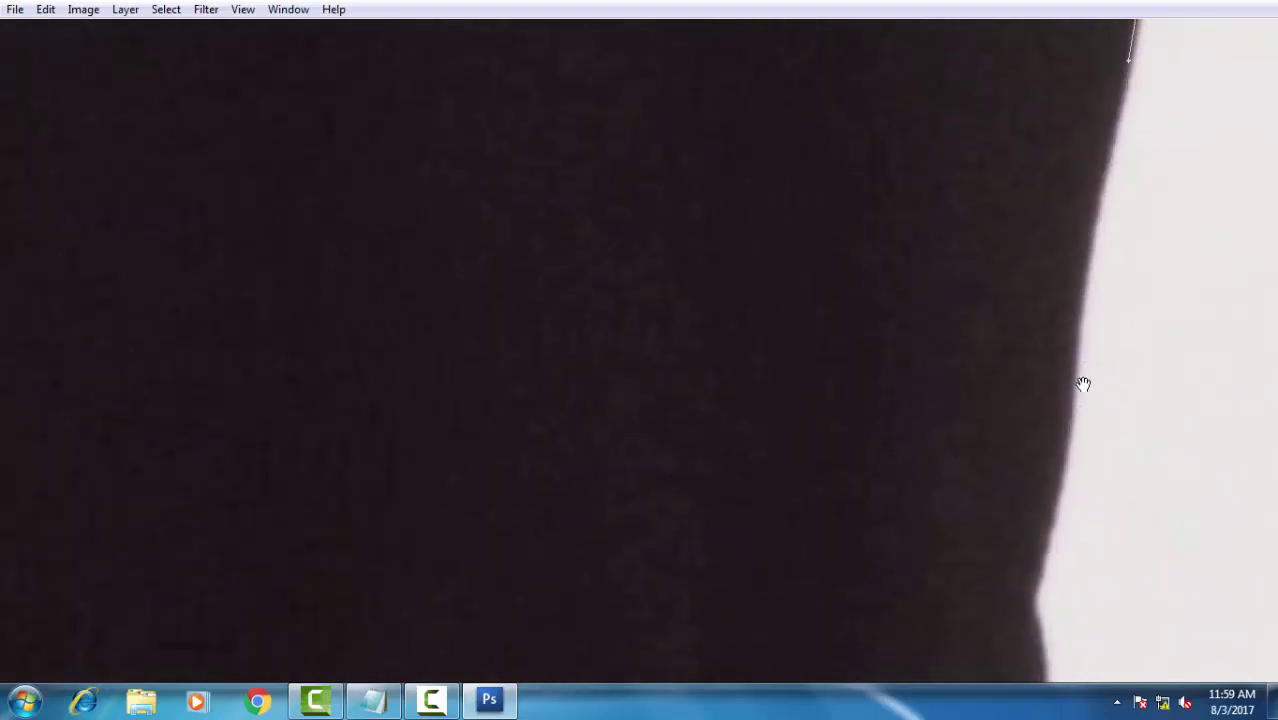
pyautogui.moveTo(1076, 470)
pyautogui.mouseDown()
pyautogui.moveTo(1071, 585)
pyautogui.moveTo(1078, 362)
pyautogui.moveTo(1051, 430)
pyautogui.mouseUp()
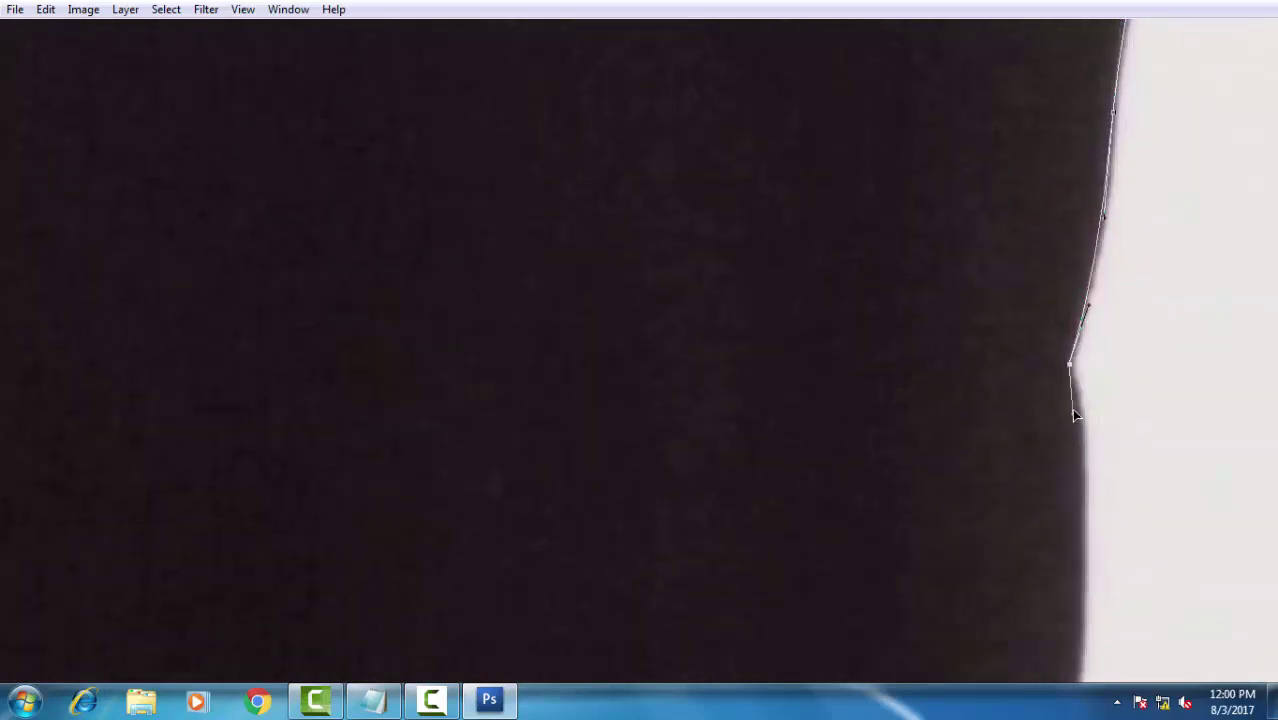
pyautogui.moveTo(1081, 500)
pyautogui.mouseDown()
pyautogui.moveTo(1110, 317)
pyautogui.moveTo(1102, 449)
pyautogui.moveTo(1131, 248)
pyautogui.mouseUp()
# - Trace the pen path around the dress's hem corner with a curved anchor
pyautogui.click(1107, 360)
pyautogui.click(1117, 328)
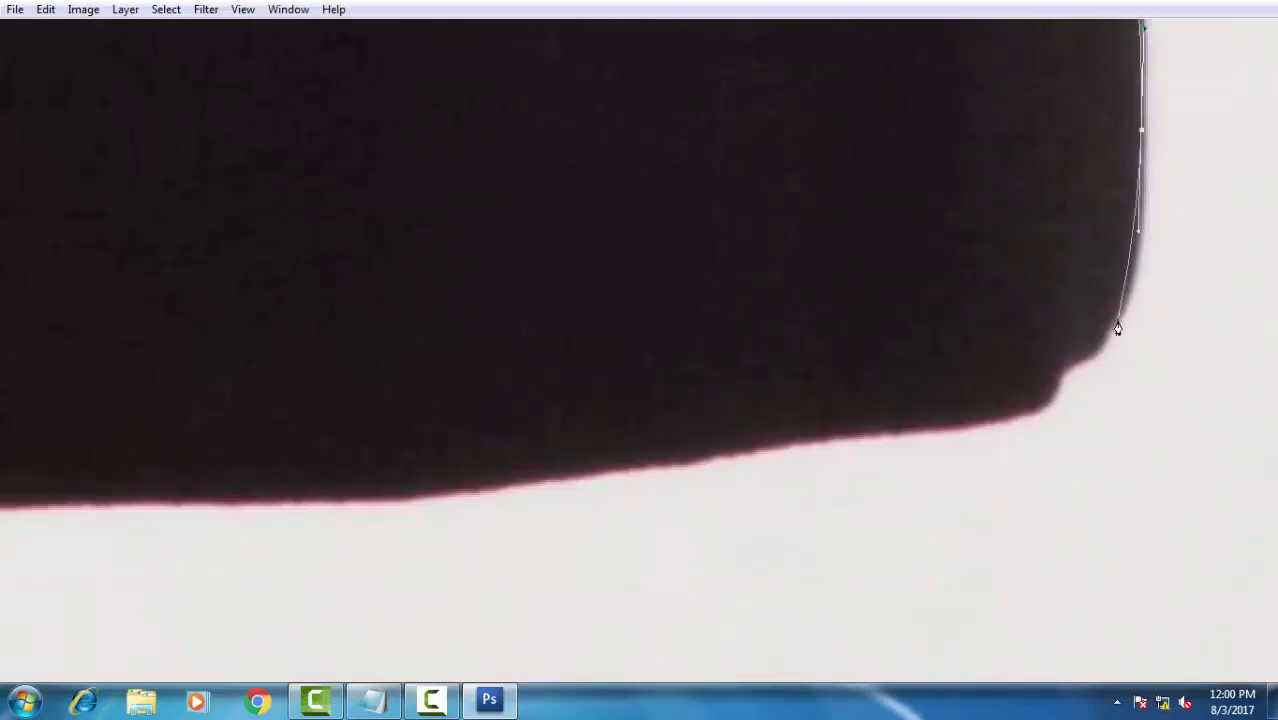
pyautogui.moveTo(1094, 352); pyautogui.dragTo(1049, 393)
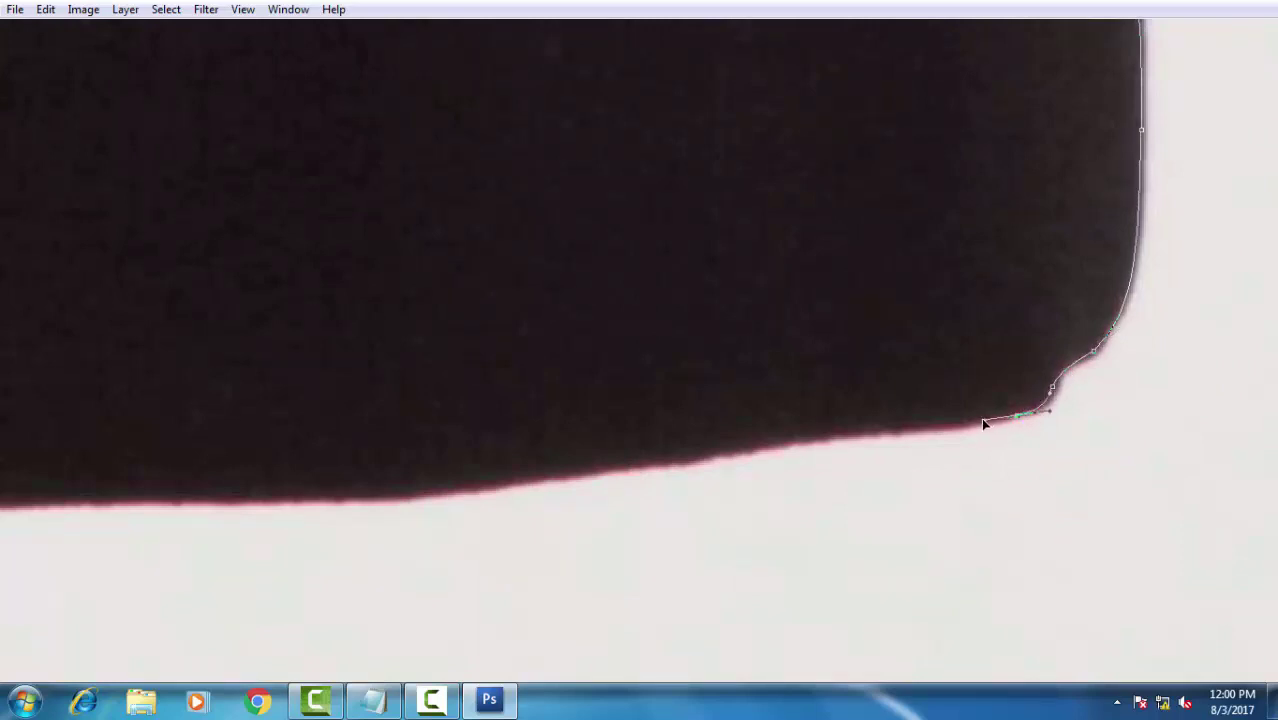
pyautogui.moveTo(907, 420); pyautogui.dragTo(1063, 375)
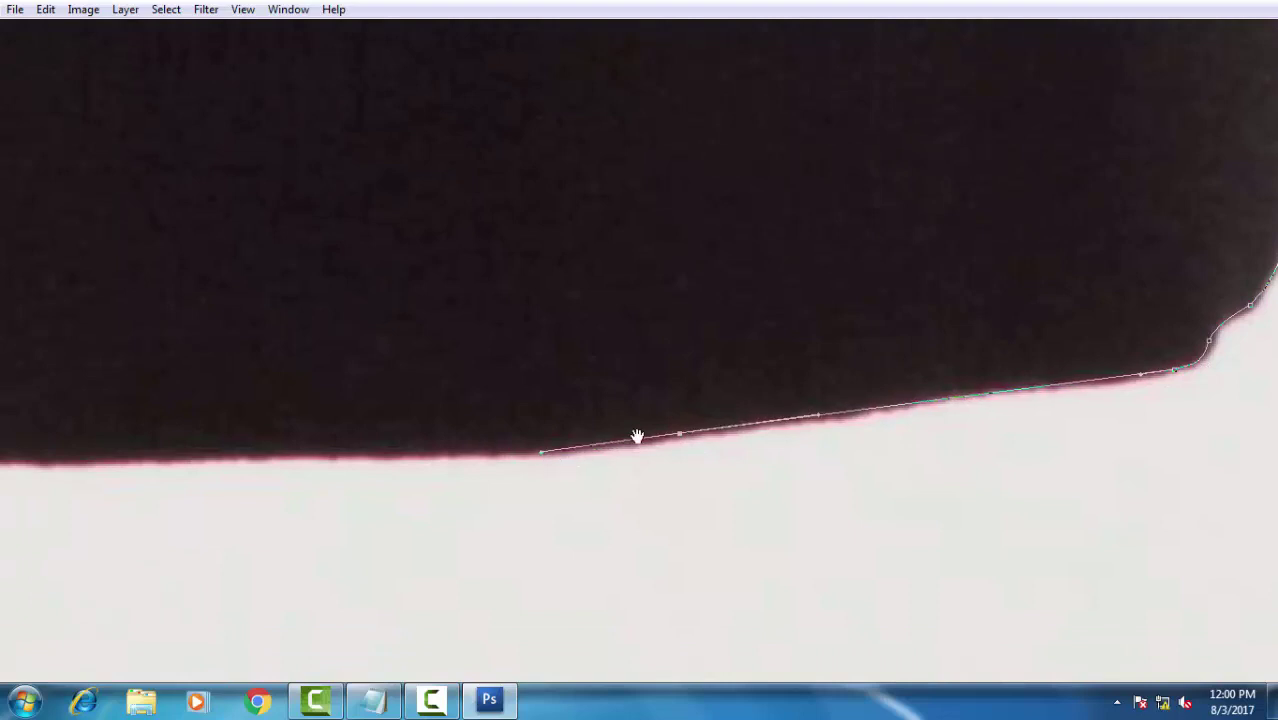
pyautogui.moveTo(408, 440)
pyautogui.mouseDown()
pyautogui.moveTo(736, 414)
pyautogui.moveTo(641, 406)
pyautogui.mouseUp()
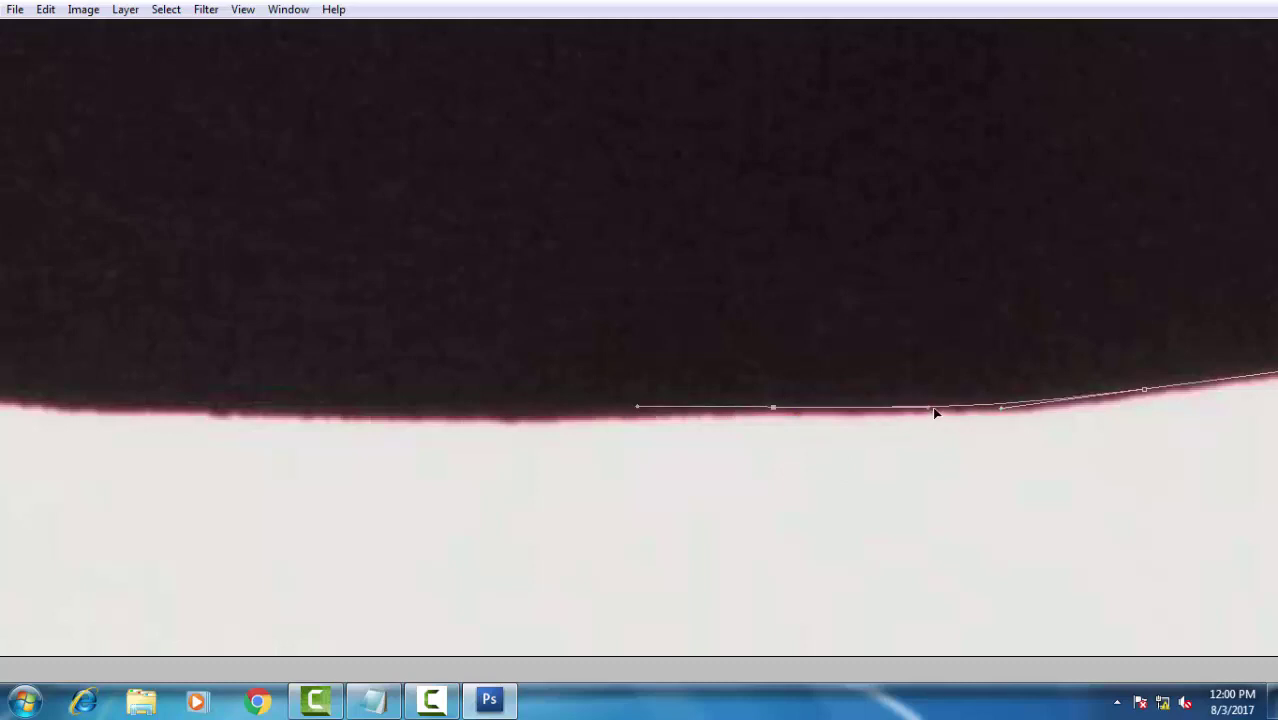
# - Continue curved anchors leftward along the bottom hem to where it meets the mannequin stand
pyautogui.click(985, 407)
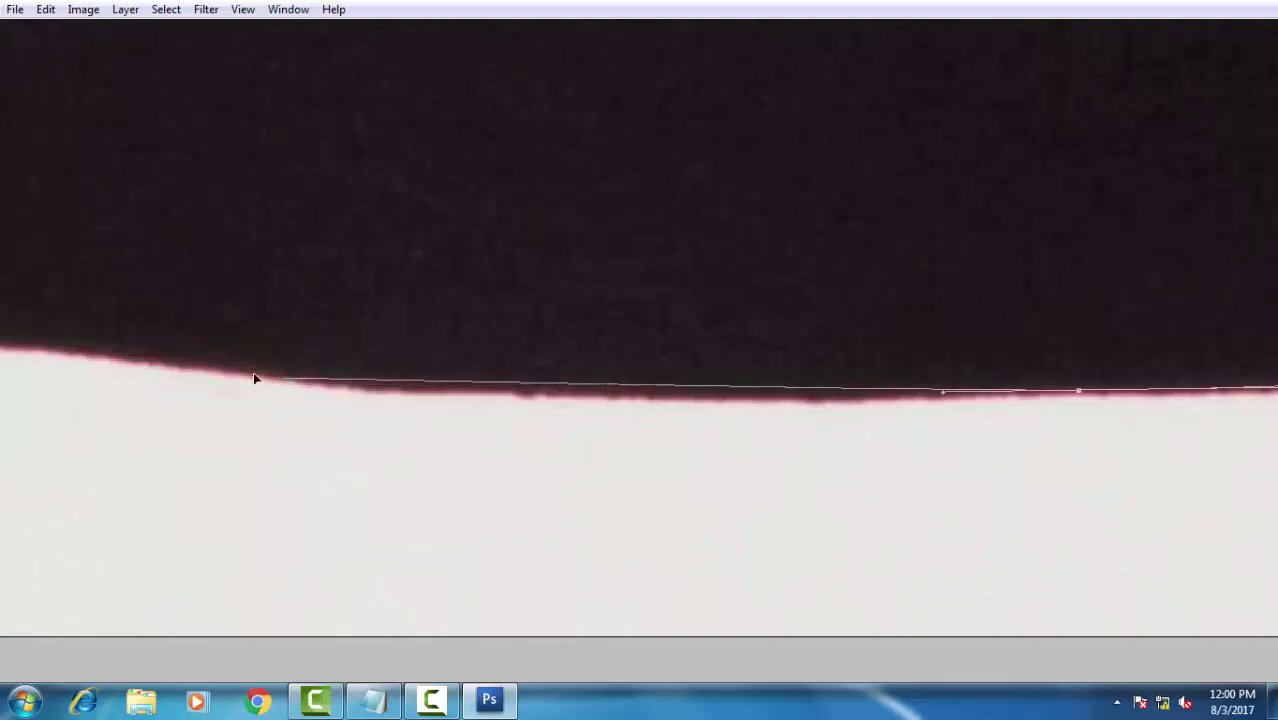
pyautogui.moveTo(283, 377); pyautogui.dragTo(341, 396)
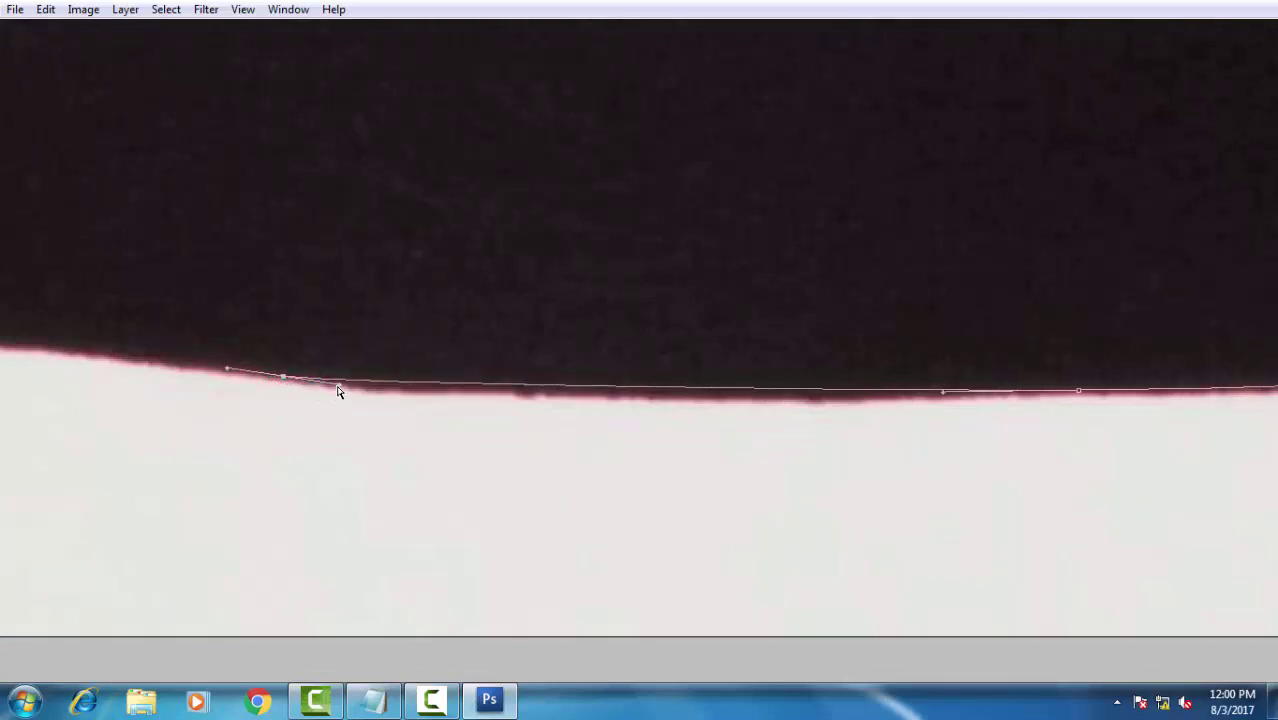
pyautogui.click(523, 395)
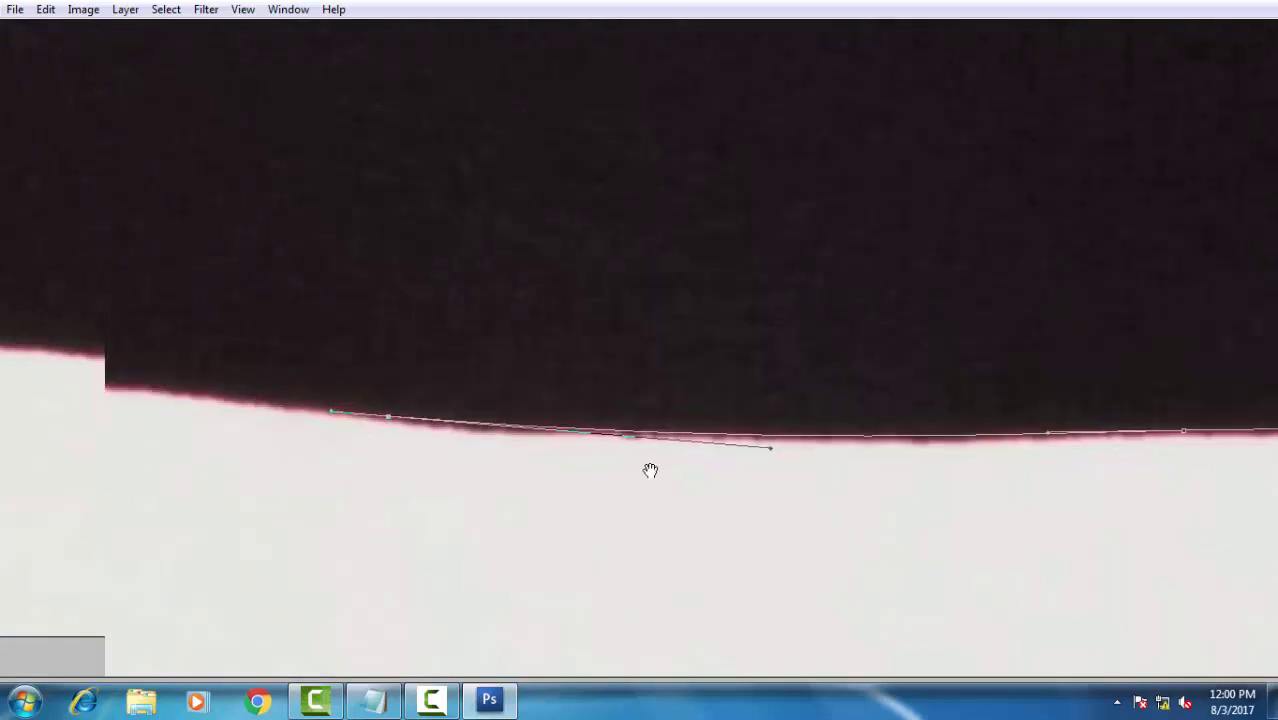
pyautogui.moveTo(393, 404); pyautogui.dragTo(70, 385)
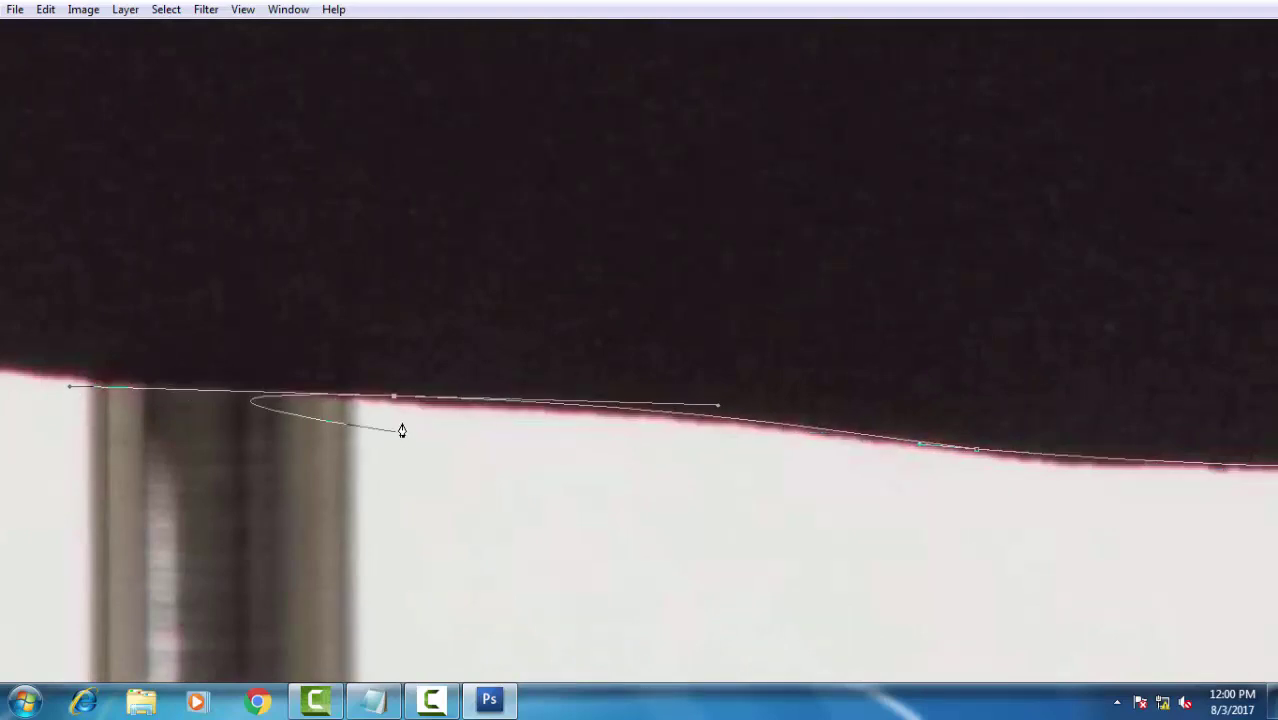
pyautogui.keyDown('alt'); pyautogui.click(393, 398); pyautogui.keyUp('alt')
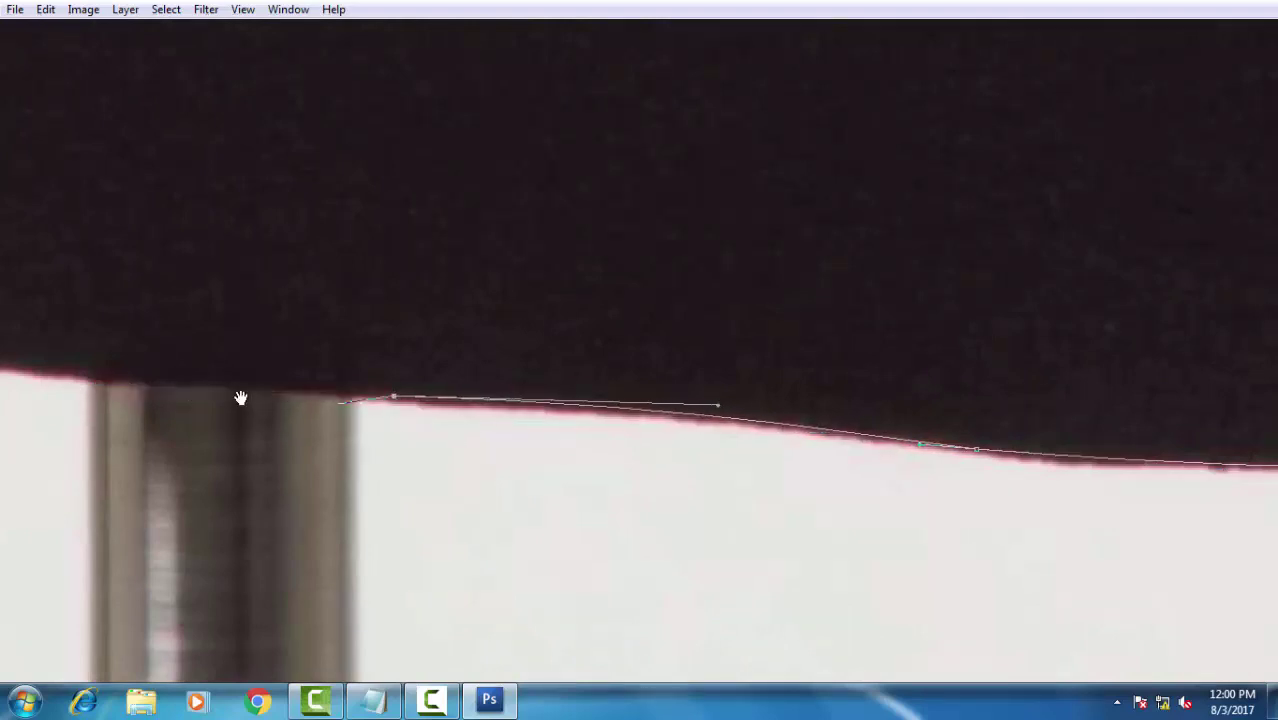
pyautogui.moveTo(240, 397); pyautogui.dragTo(586, 391)
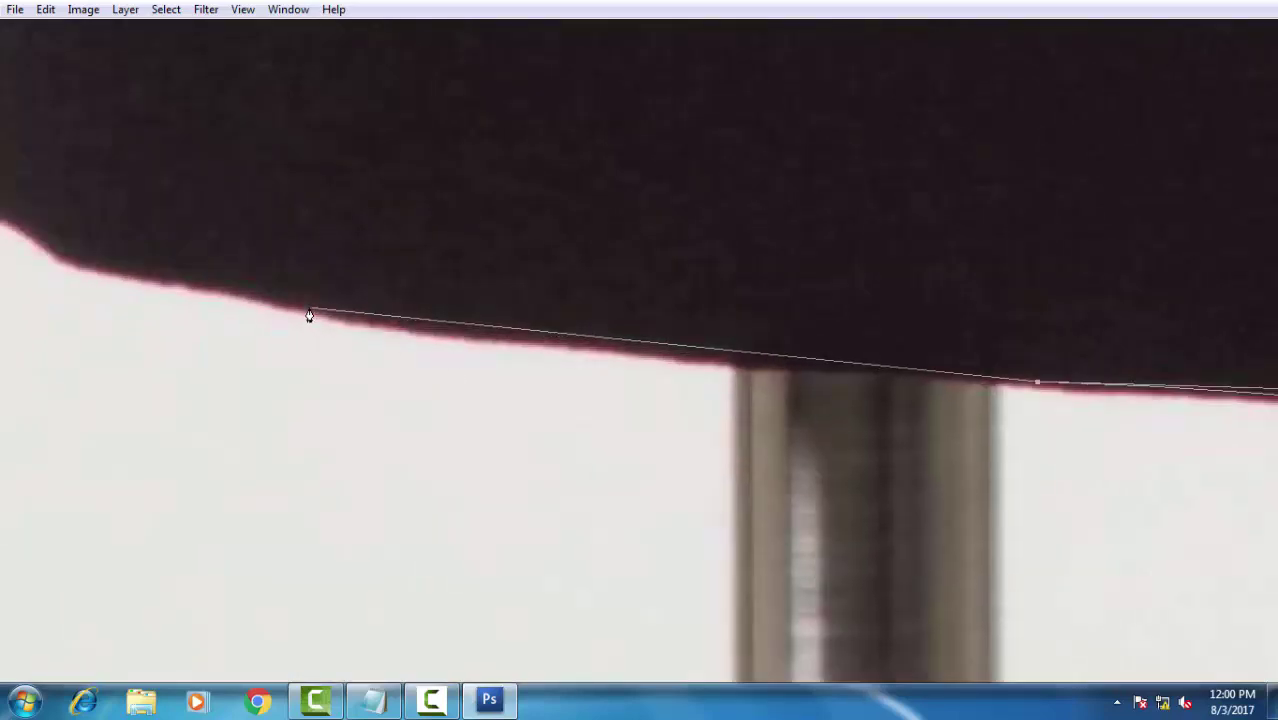
pyautogui.moveTo(307, 309); pyautogui.dragTo(363, 325)
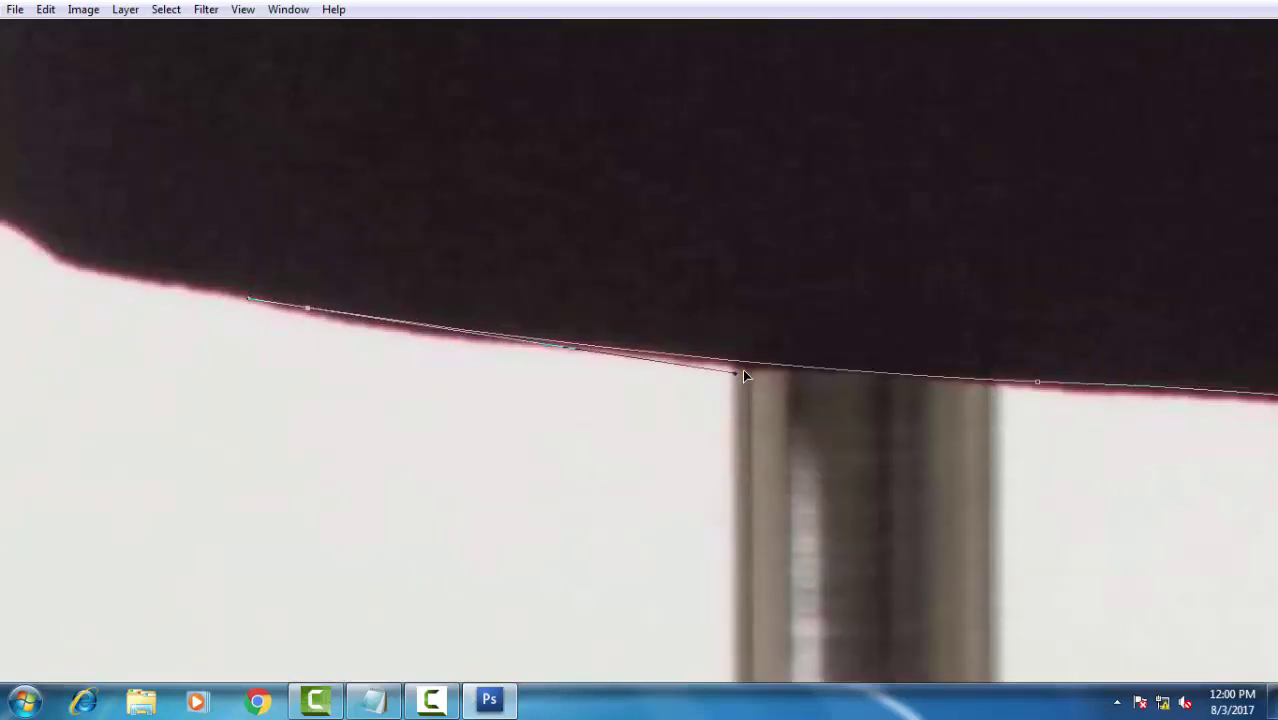
pyautogui.moveTo(747, 375); pyautogui.dragTo(731, 383)
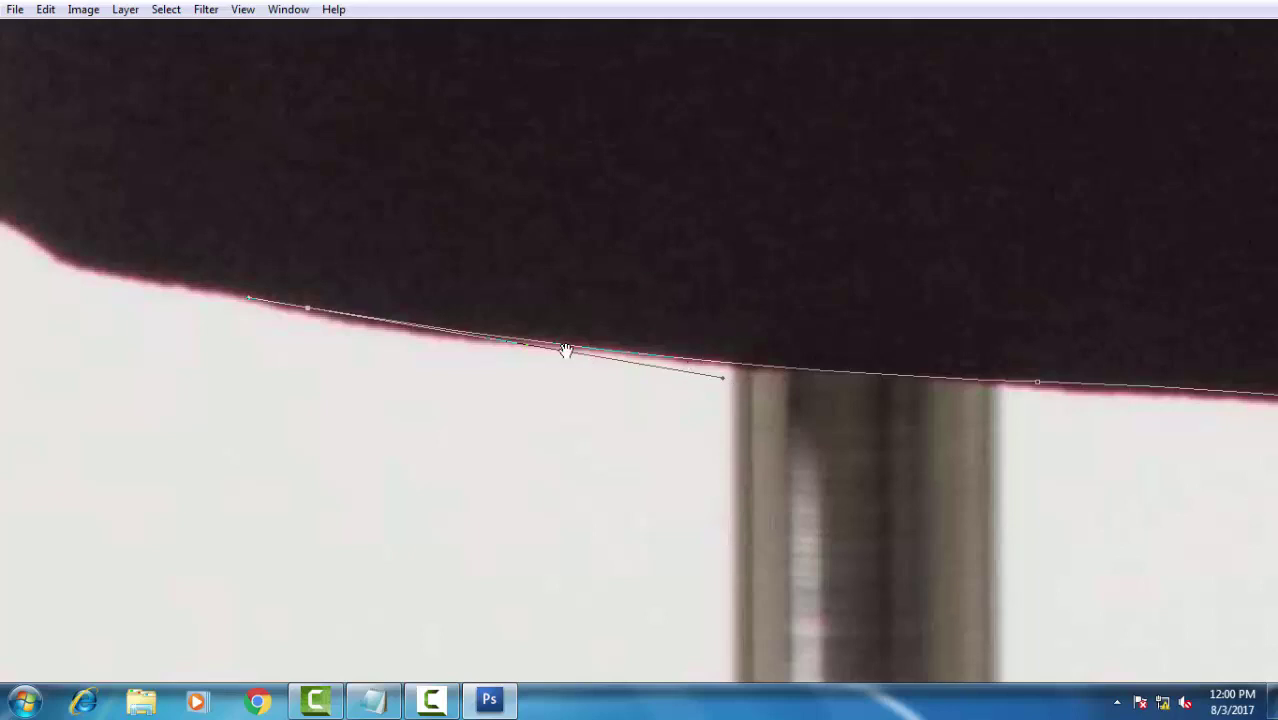
pyautogui.moveTo(566, 350); pyautogui.dragTo(801, 316)
# - Extend the path to the hem's lower-left corner and round it upward
pyautogui.moveTo(490, 213); pyautogui.dragTo(458, 196)
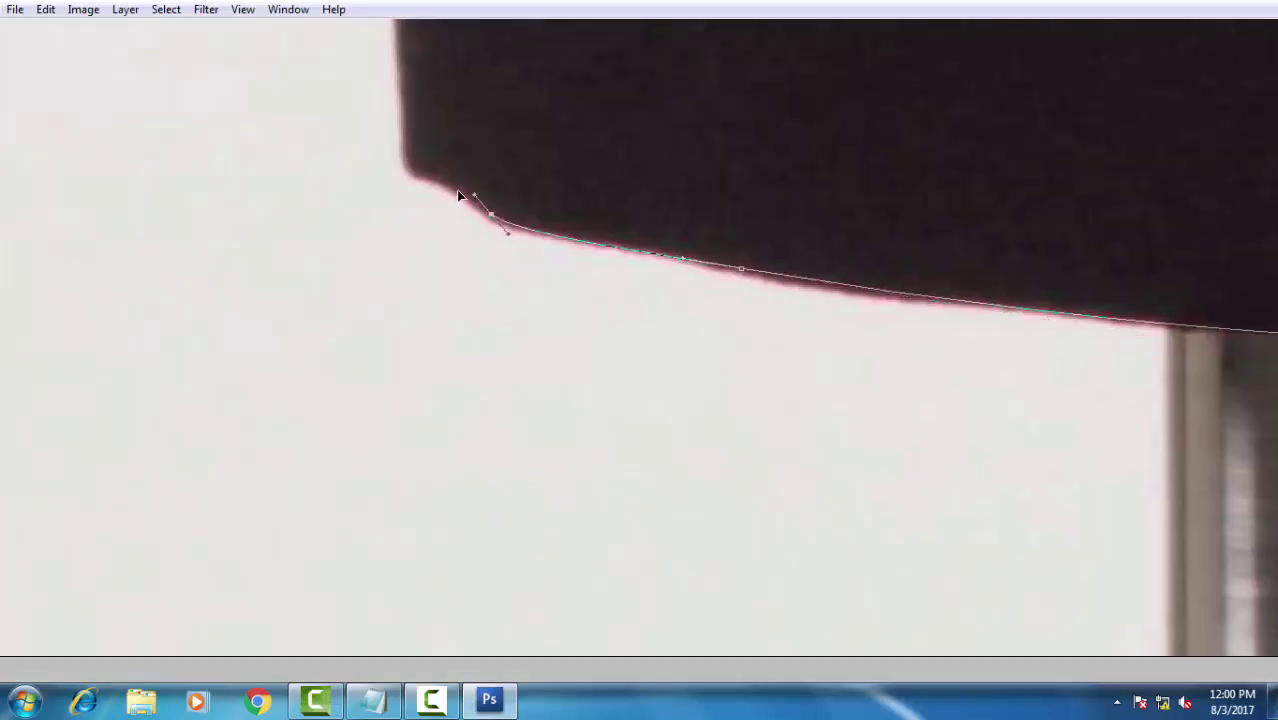
pyautogui.click(443, 187)
pyautogui.moveTo(480, 214); pyautogui.dragTo(654, 303)
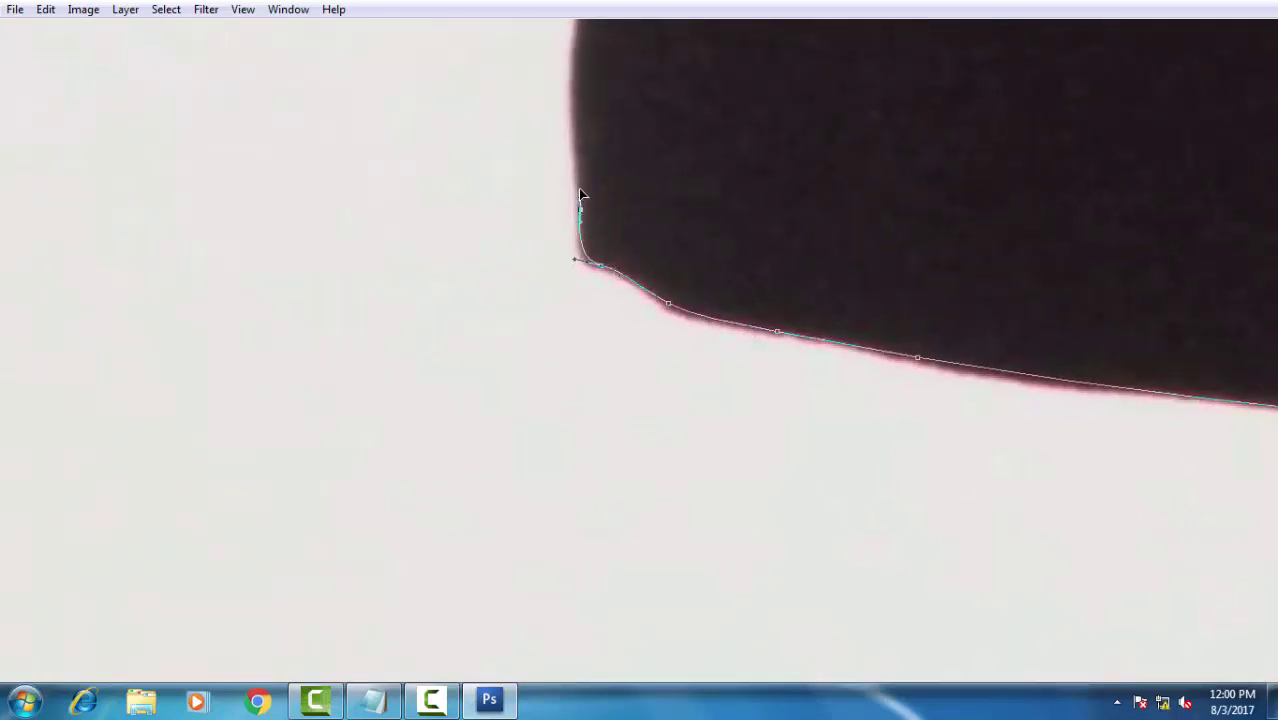
pyautogui.moveTo(605, 163); pyautogui.dragTo(558, 354)
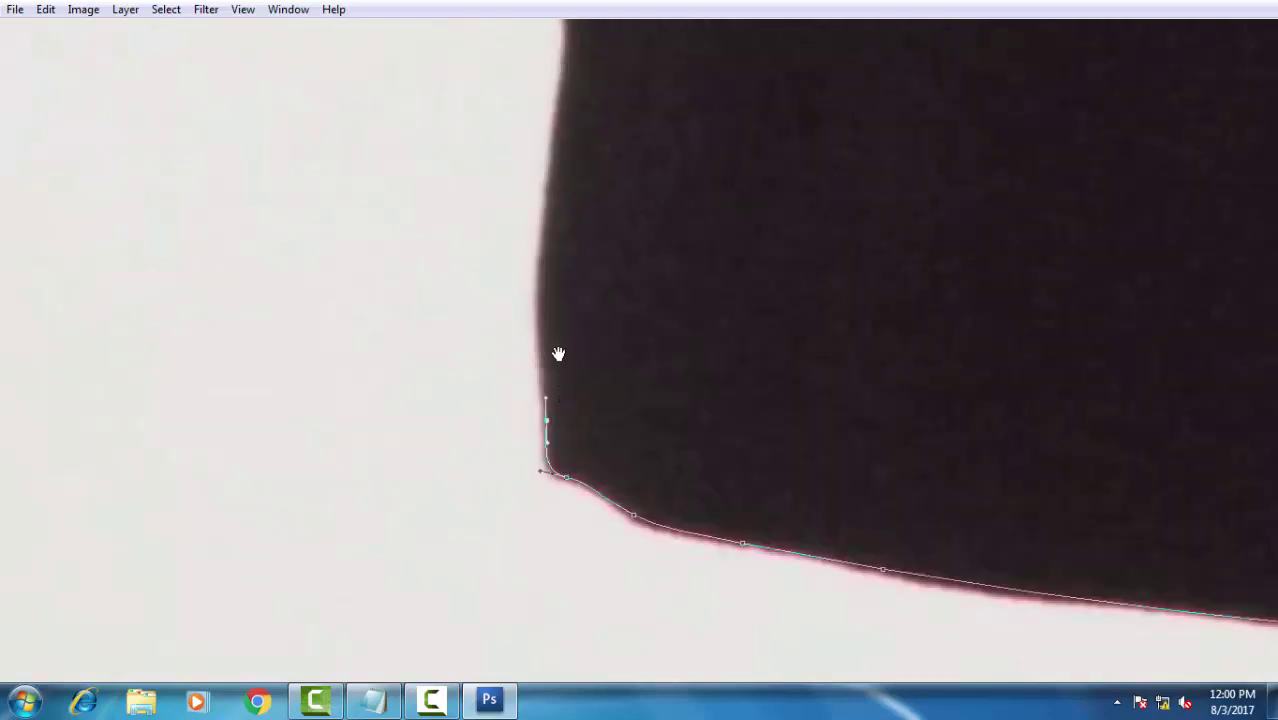
pyautogui.moveTo(543, 238); pyautogui.dragTo(552, 148)
pyautogui.moveTo(583, 86); pyautogui.dragTo(527, 391)
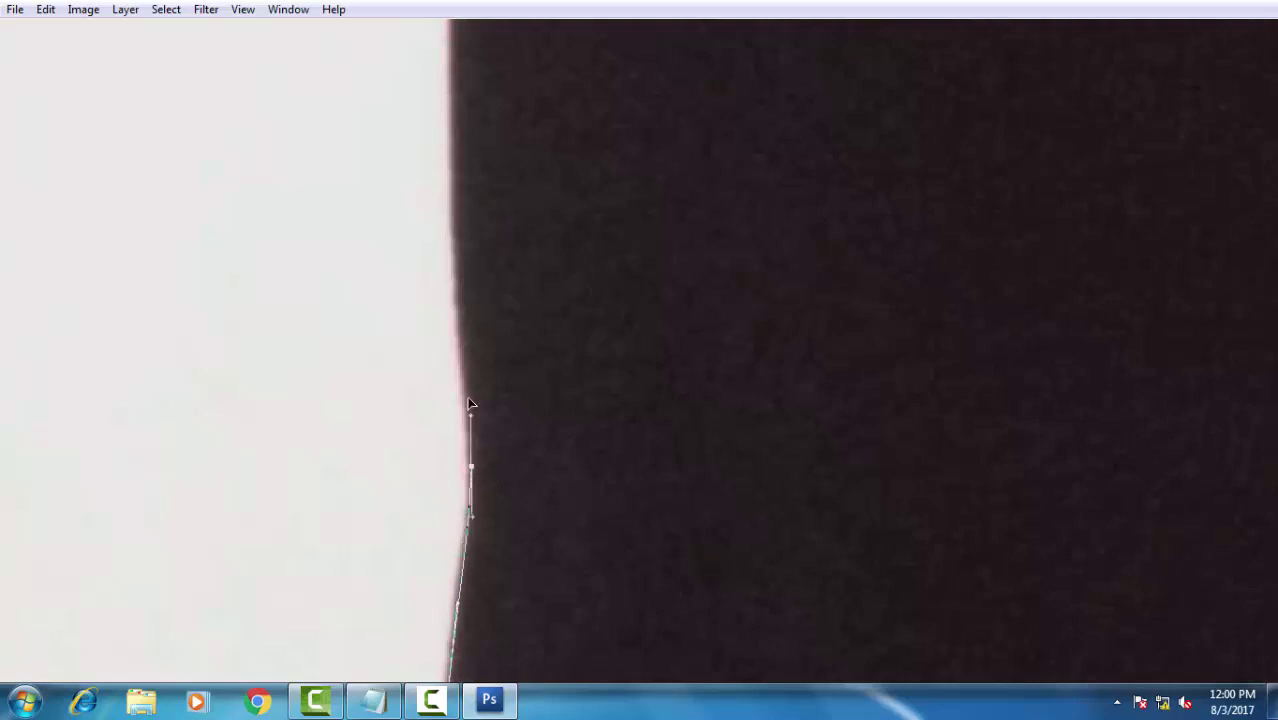
# - Place anchors up the dress's straight left side edge
pyautogui.moveTo(470, 282)
pyautogui.mouseDown()
pyautogui.moveTo(479, 473)
pyautogui.moveTo(457, 430)
pyautogui.mouseUp()
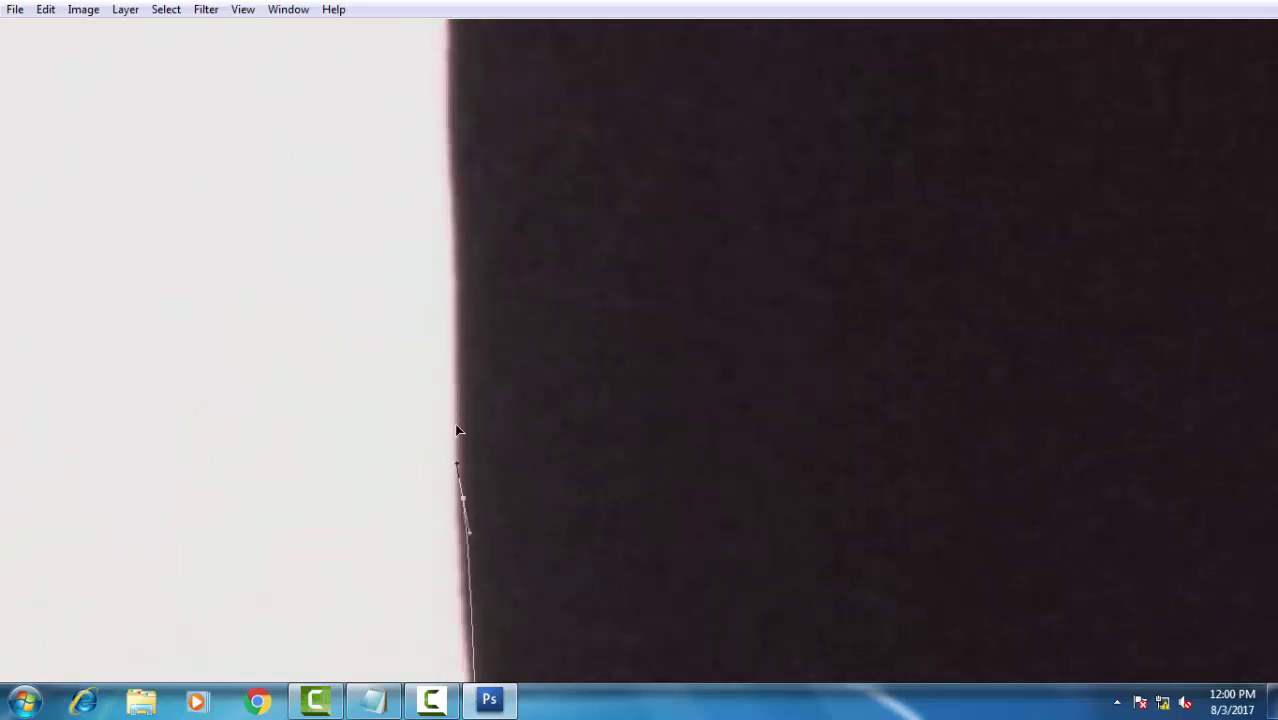
pyautogui.moveTo(473, 305); pyautogui.dragTo(487, 384)
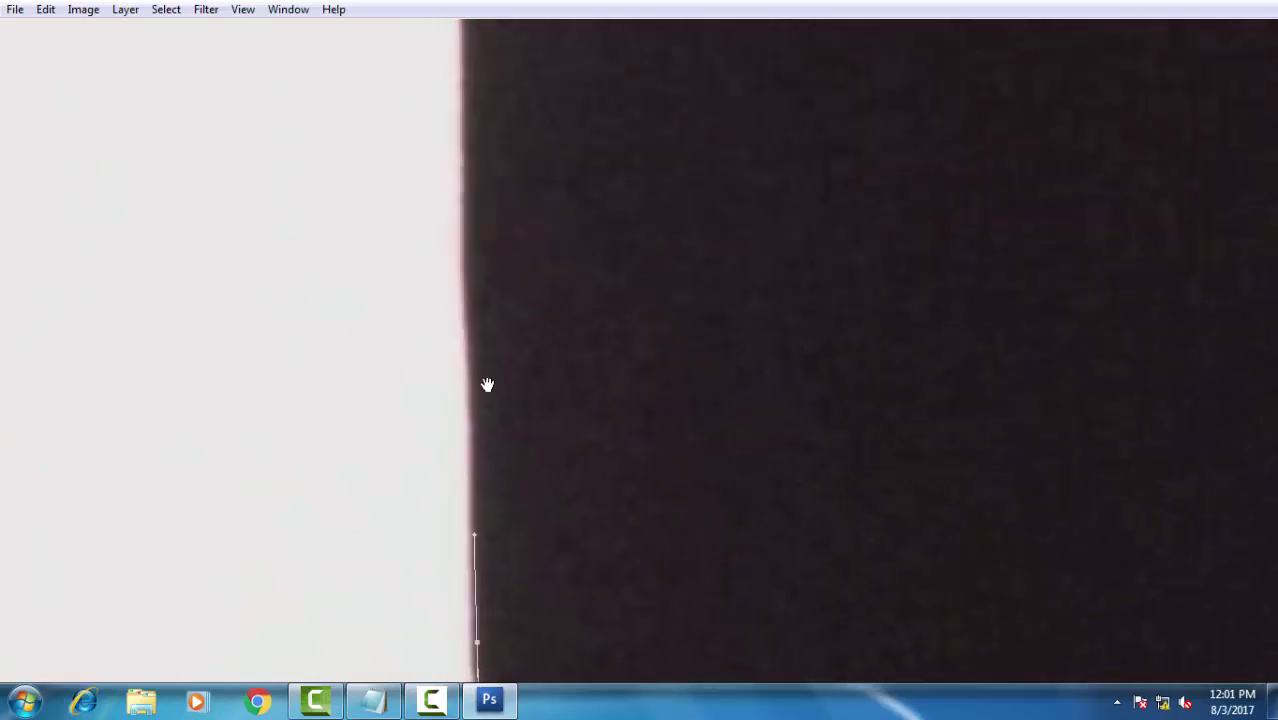
pyautogui.click(475, 390)
pyautogui.click(474, 251)
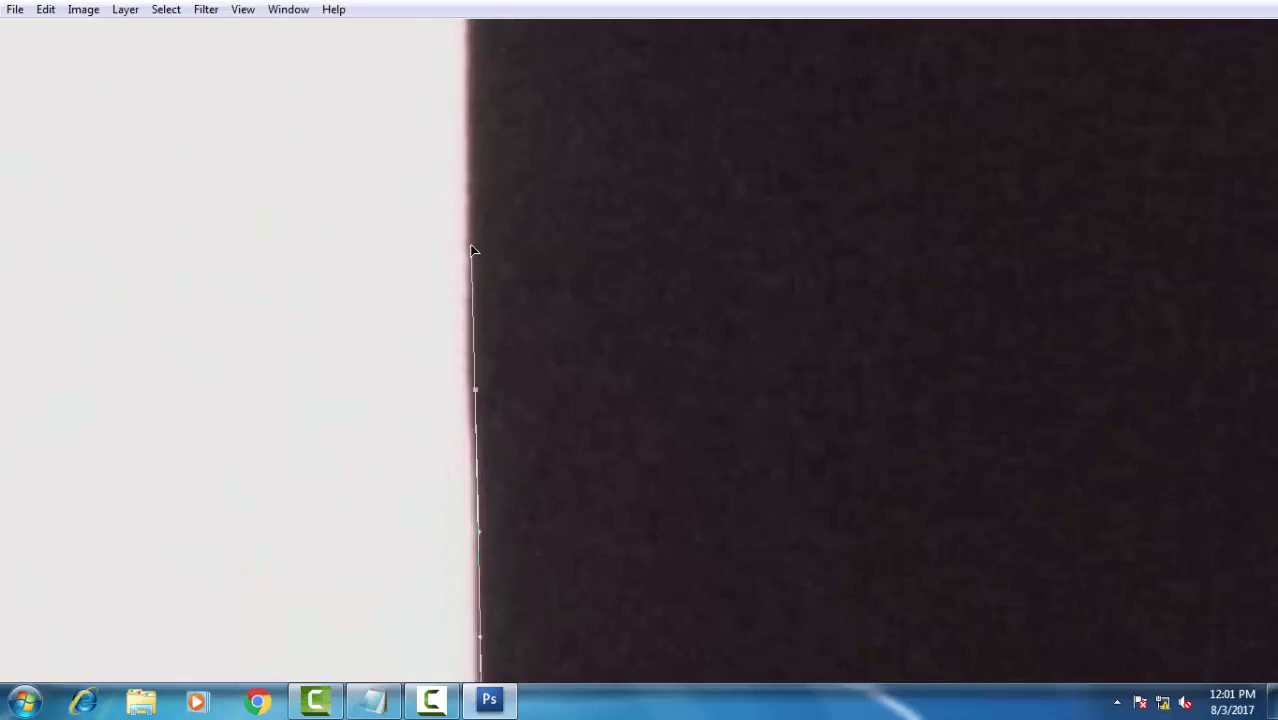
pyautogui.click(469, 249)
pyautogui.moveTo(499, 423); pyautogui.dragTo(491, 334)
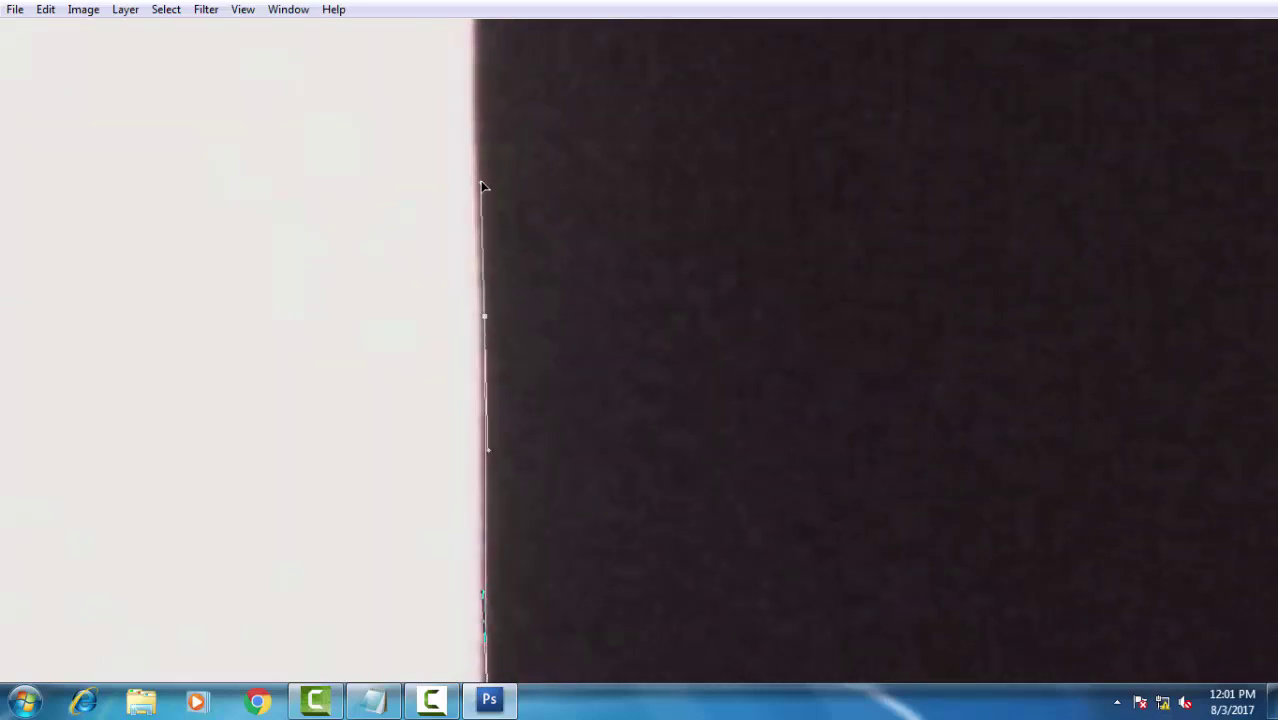
pyautogui.moveTo(470, 255); pyautogui.dragTo(567, 328)
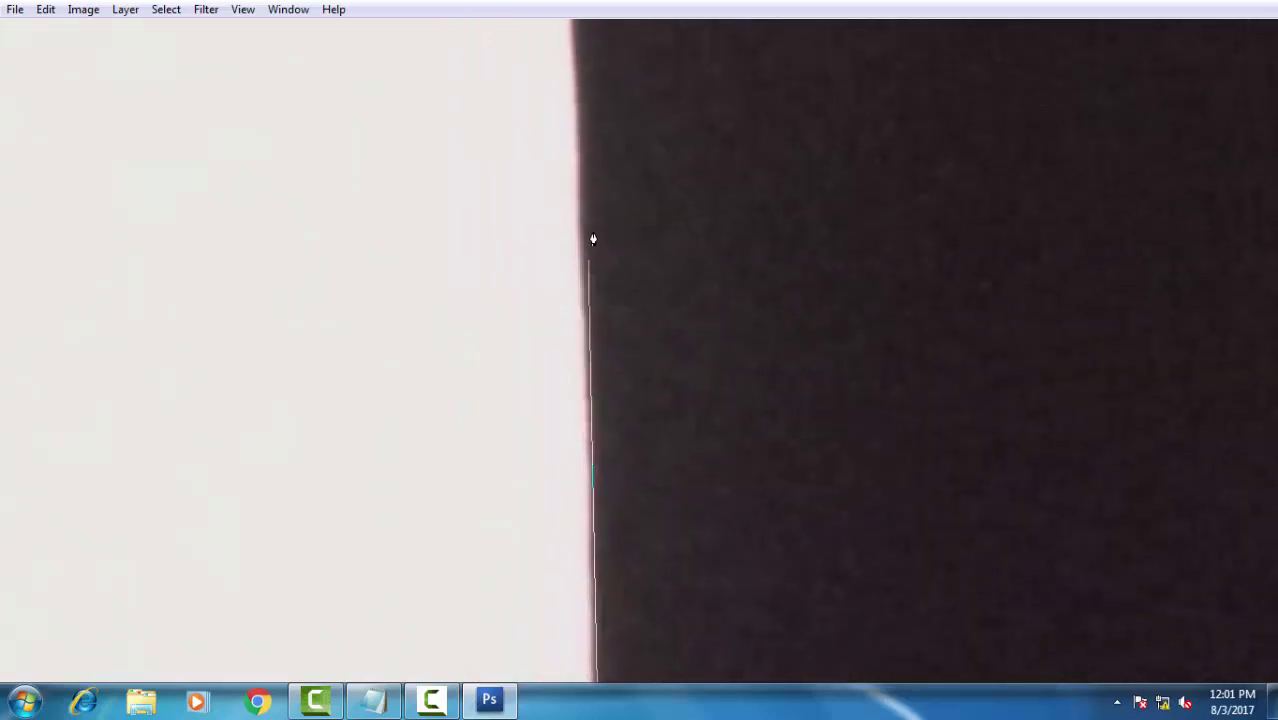
pyautogui.click(583, 216)
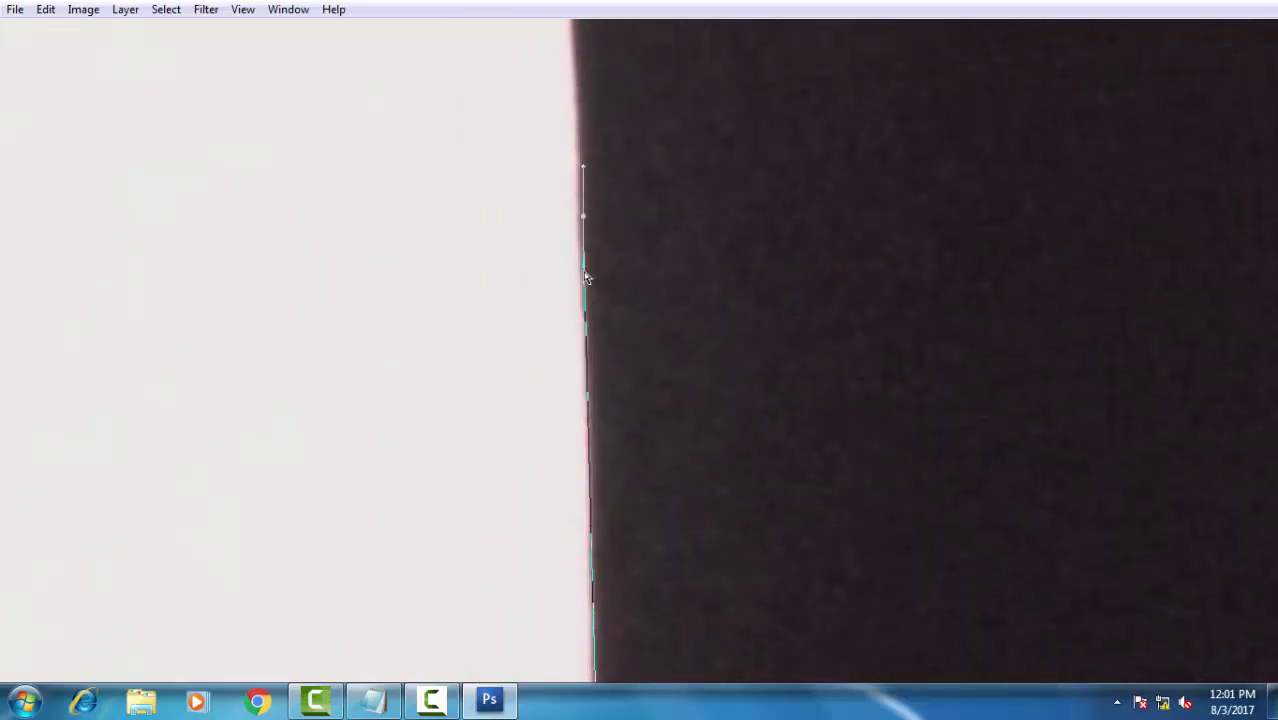
pyautogui.click(583, 465)
pyautogui.click(595, 502)
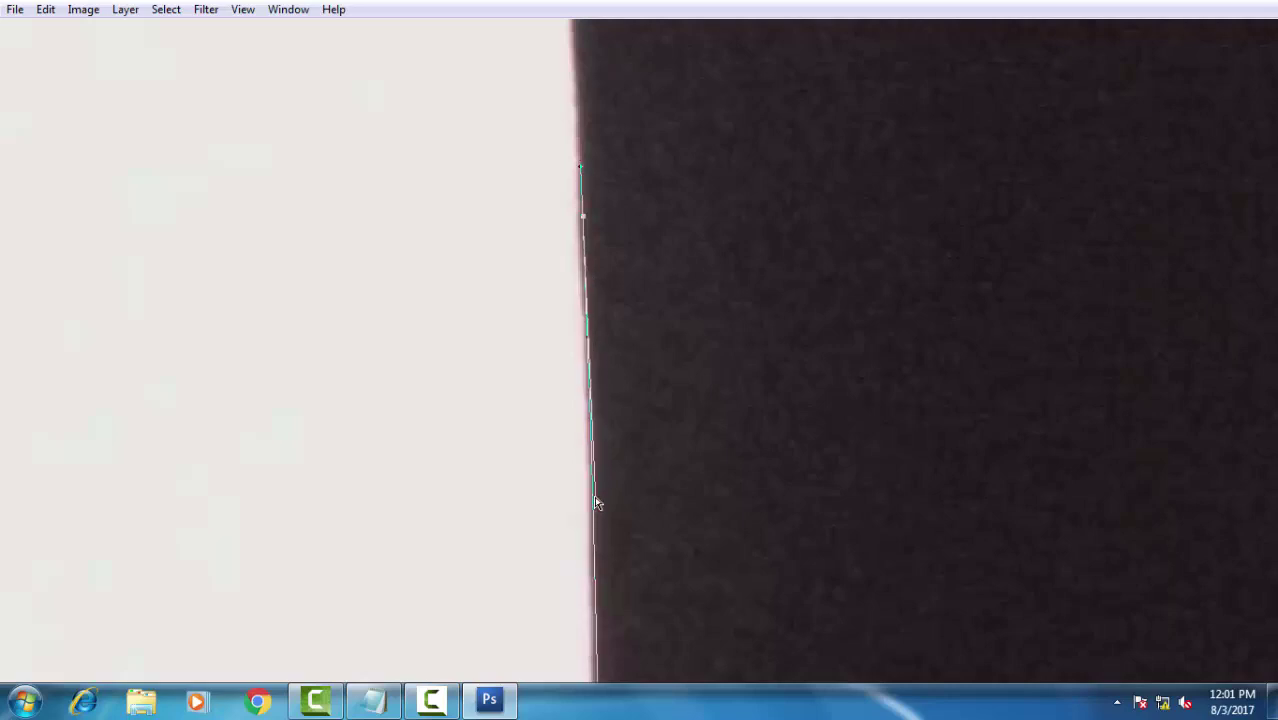
pyautogui.scroll(2, 610, 548)
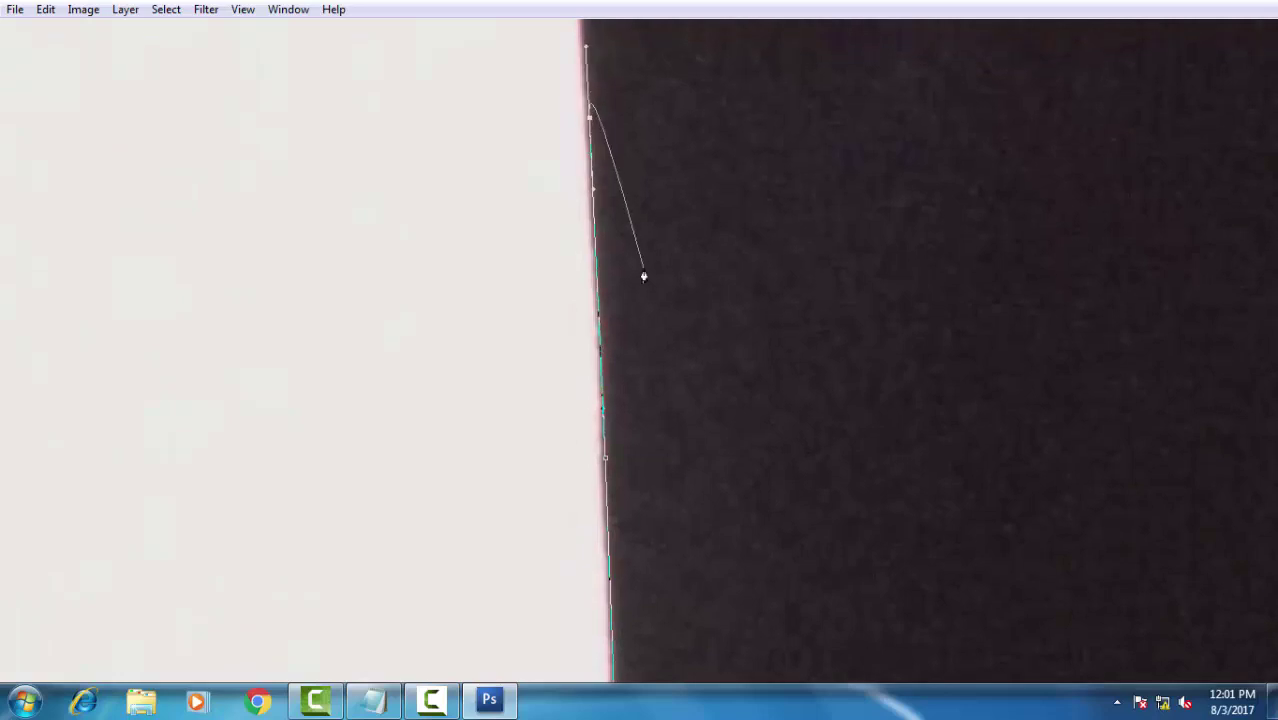
pyautogui.scroll(2, 628, 302)
# - Start the path up the dress edge beside the white gap with curved anchors
pyautogui.scroll(3, 596, 315)
pyautogui.click(599, 303)
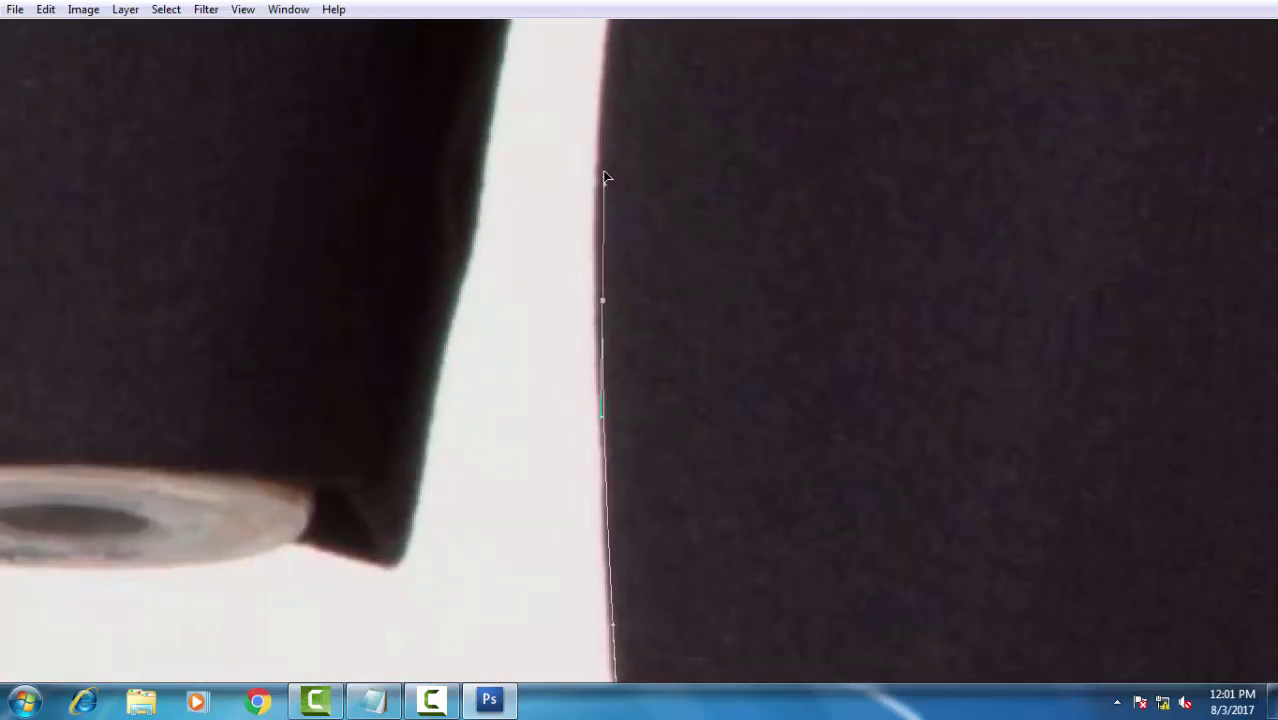
pyautogui.scroll(3, 690, 230)
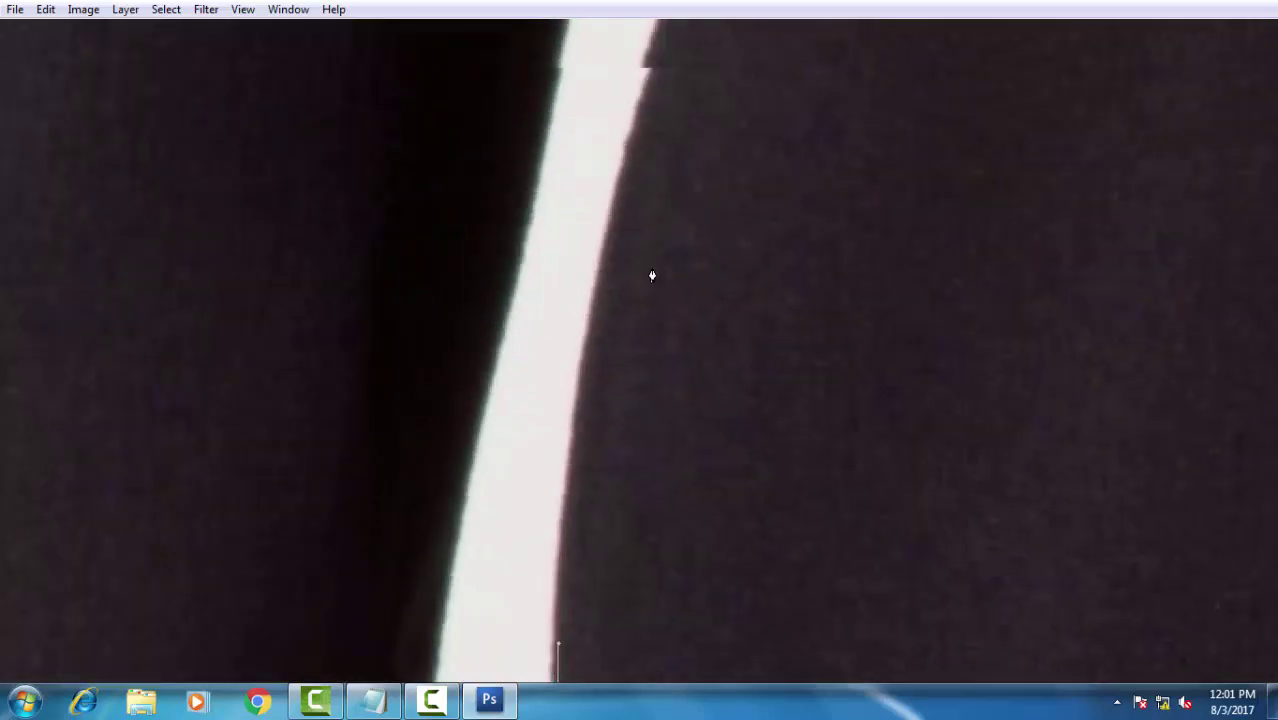
pyautogui.moveTo(656, 64)
pyautogui.mouseDown()
pyautogui.moveTo(660, 87)
pyautogui.moveTo(550, 390)
pyautogui.mouseUp()
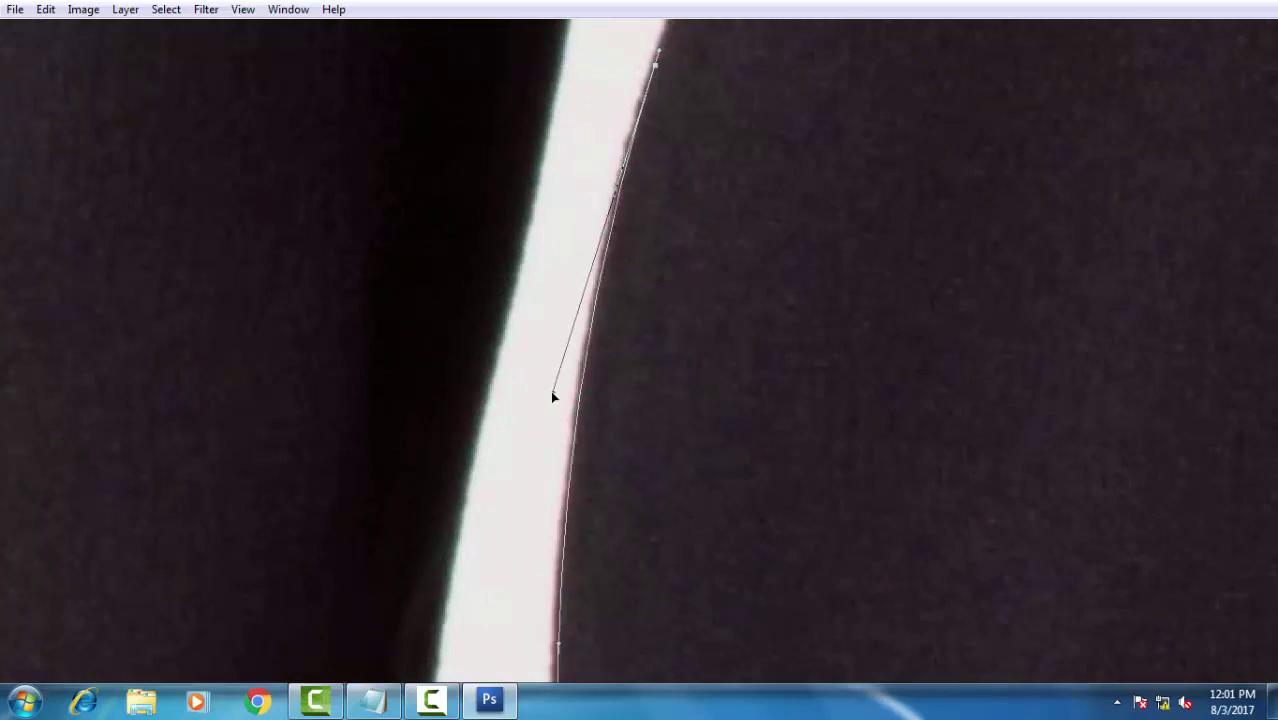
pyautogui.moveTo(729, 74); pyautogui.dragTo(567, 502)
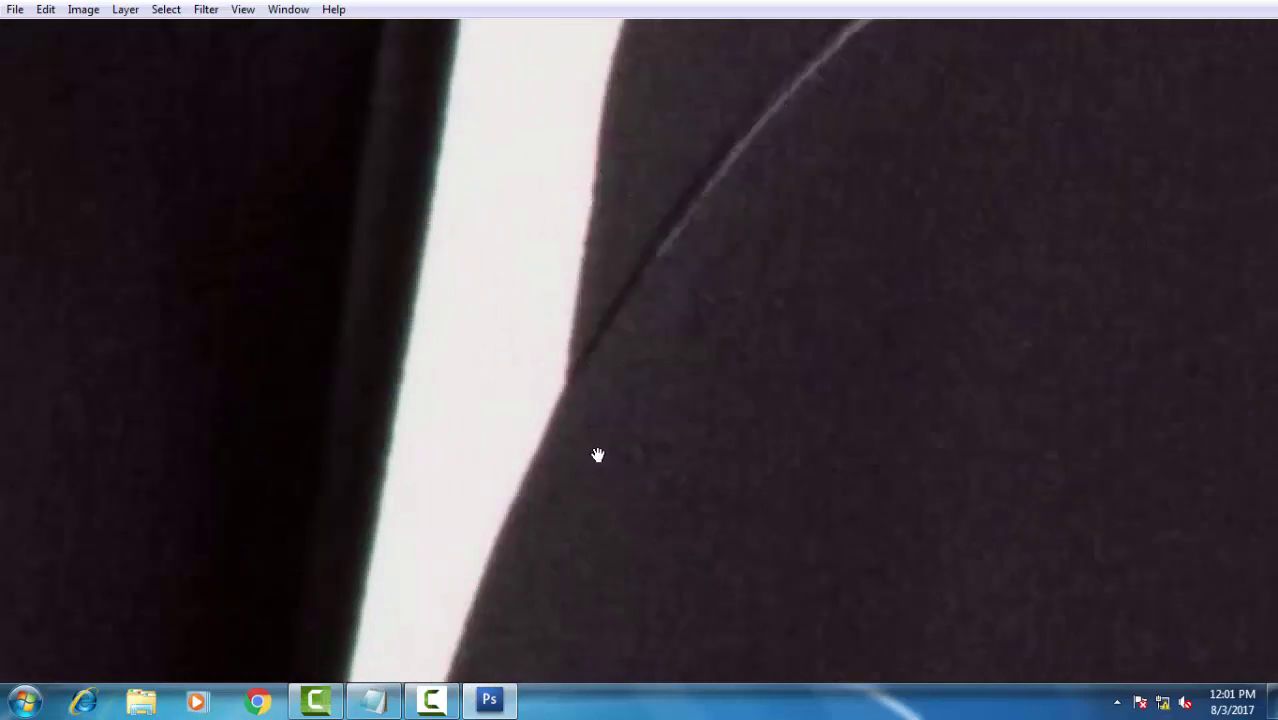
pyautogui.moveTo(645, 240); pyautogui.dragTo(710, 113)
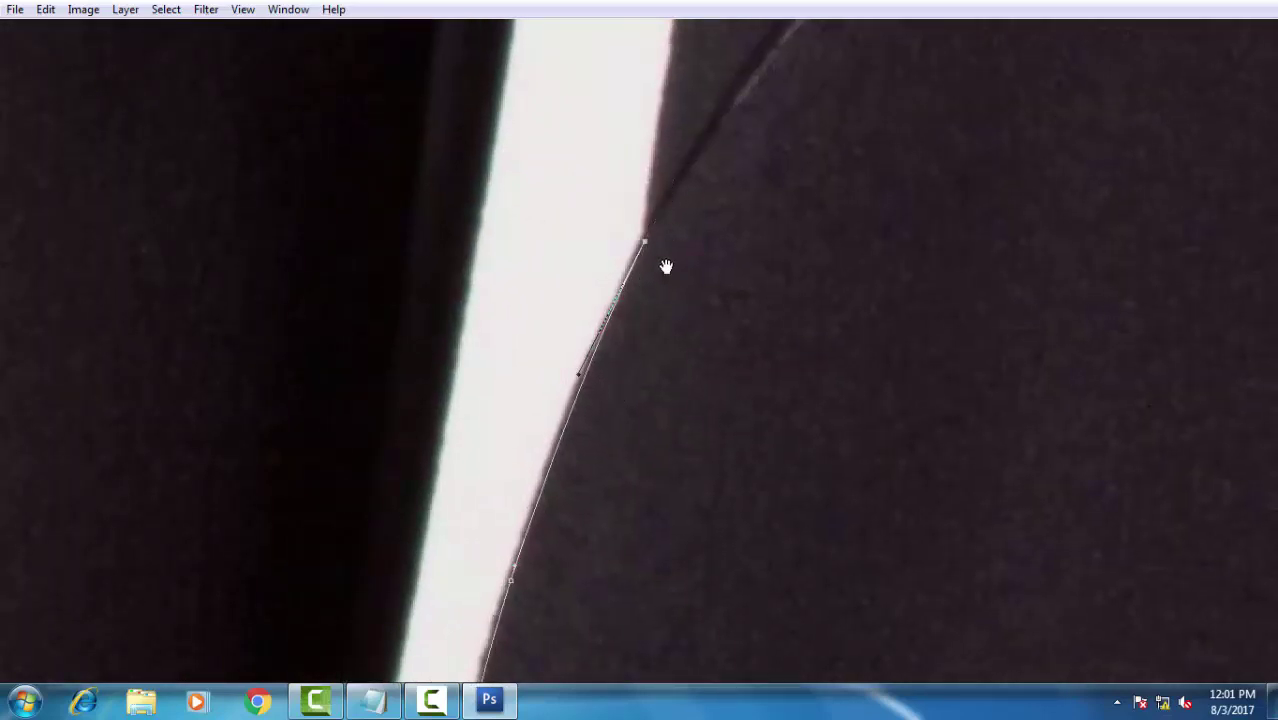
pyautogui.moveTo(665, 265); pyautogui.dragTo(633, 565)
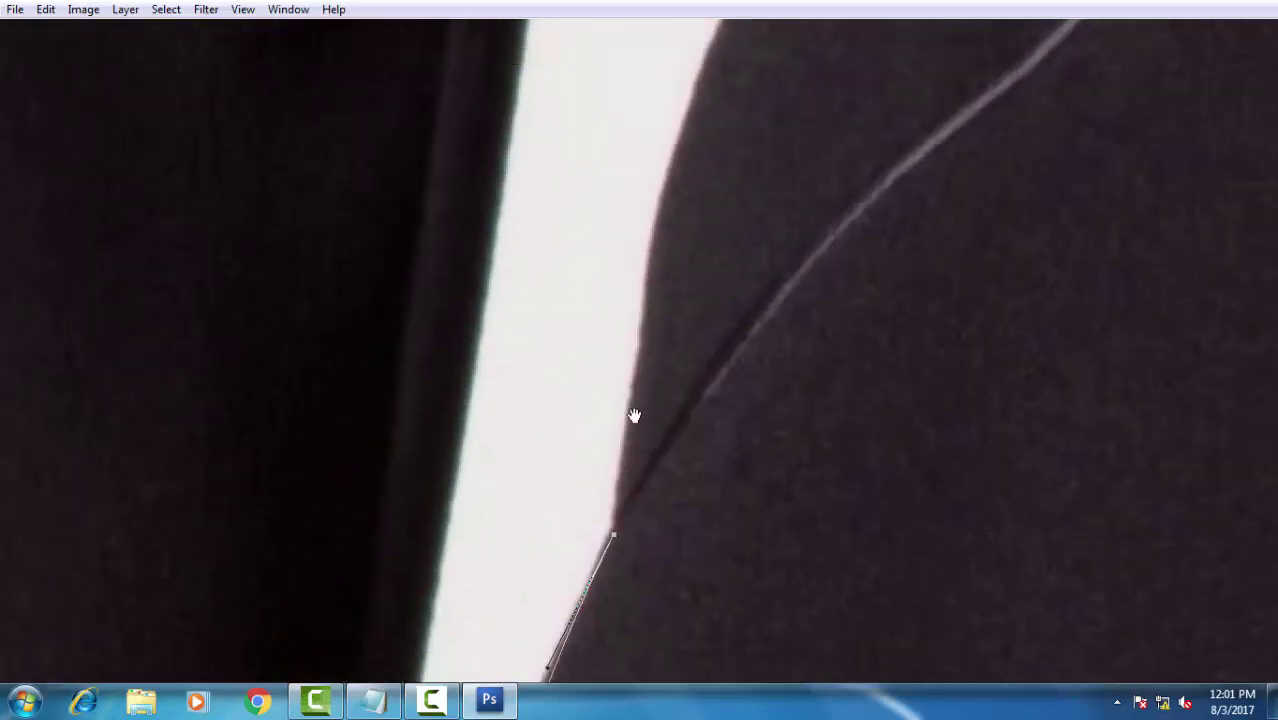
pyautogui.click(652, 271)
pyautogui.moveTo(661, 271); pyautogui.dragTo(639, 373)
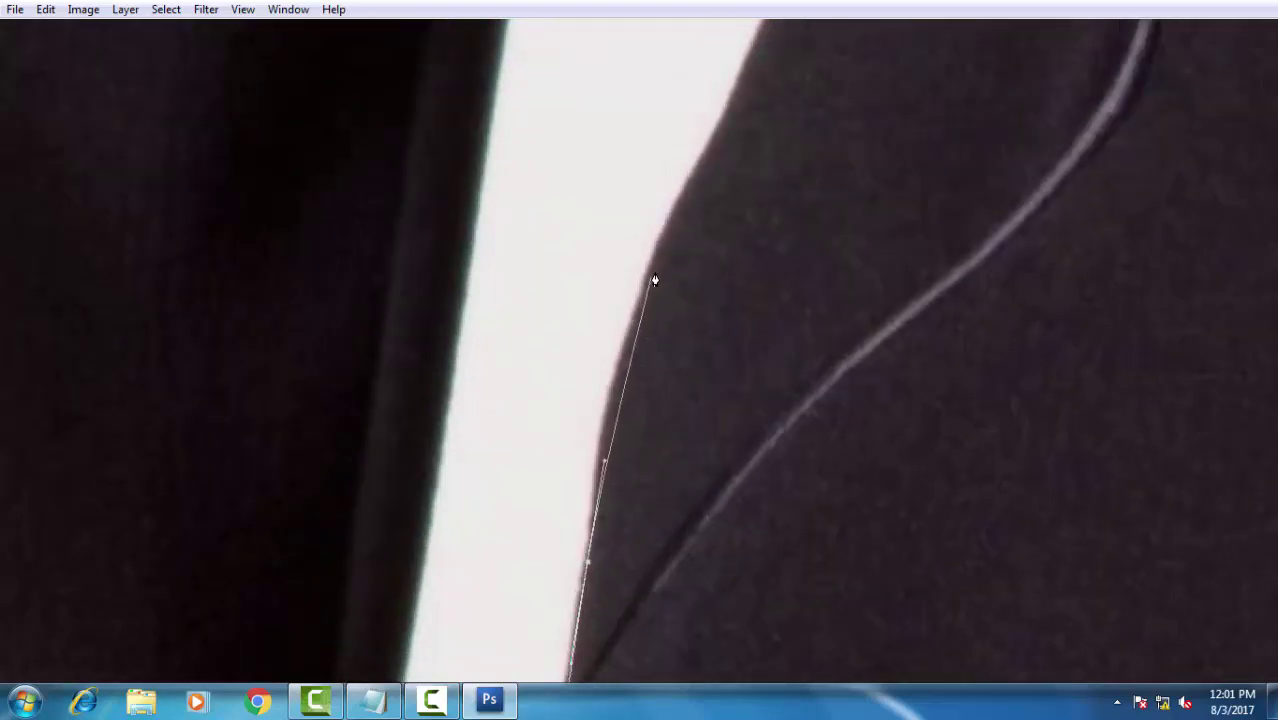
# - Continue anchors higher along the gap's edge over the top of its curve
pyautogui.moveTo(657, 260); pyautogui.dragTo(712, 134)
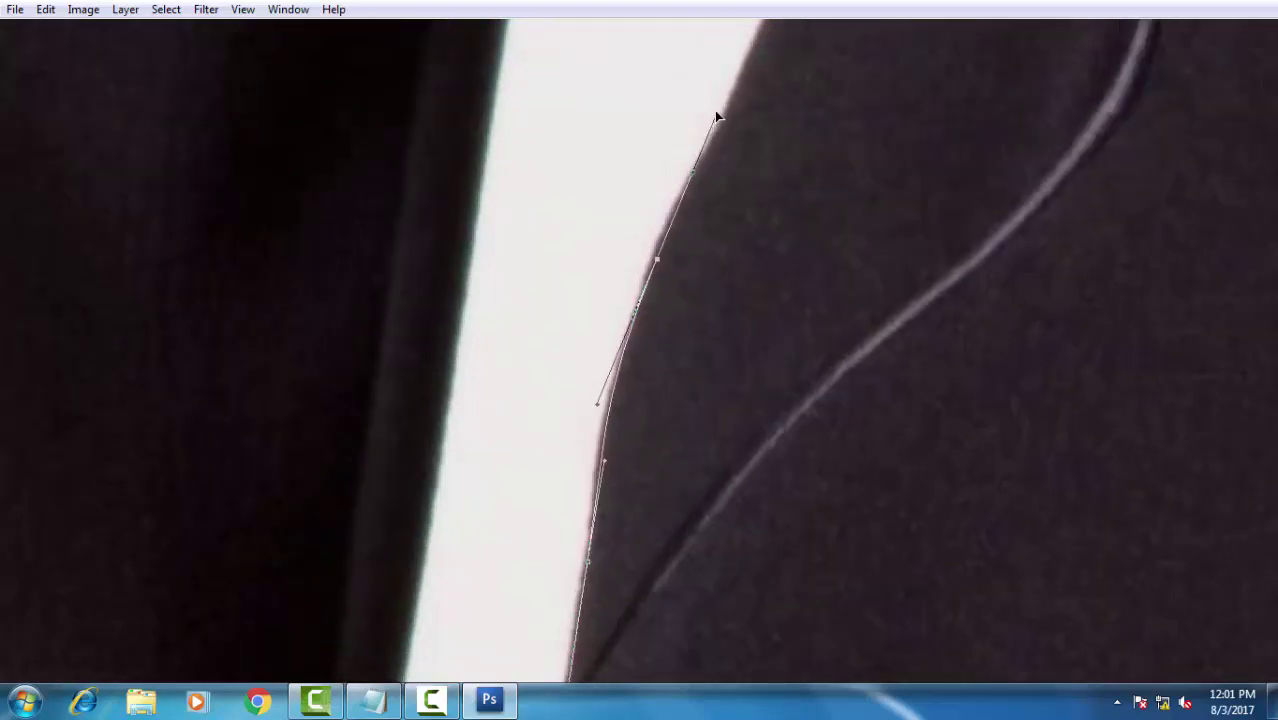
pyautogui.click(698, 154)
pyautogui.moveTo(739, 94); pyautogui.dragTo(642, 358)
pyautogui.moveTo(655, 313); pyautogui.dragTo(698, 212)
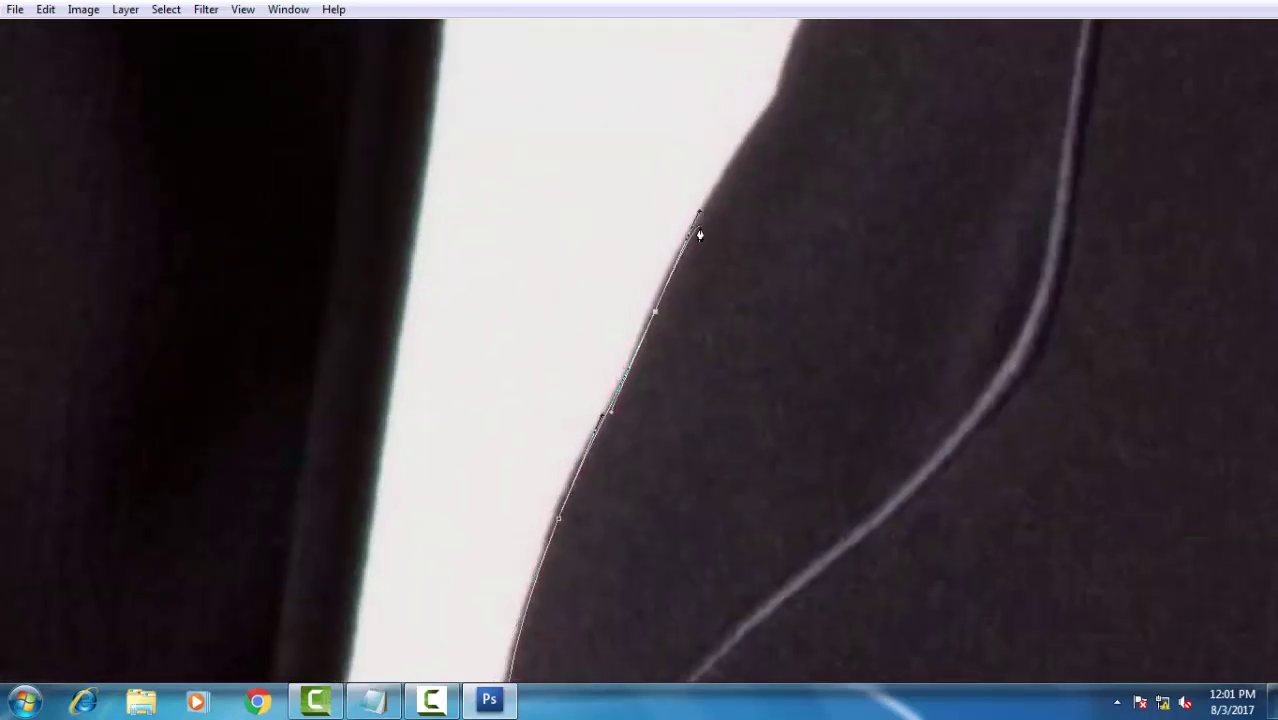
pyautogui.moveTo(780, 97); pyautogui.dragTo(818, 42)
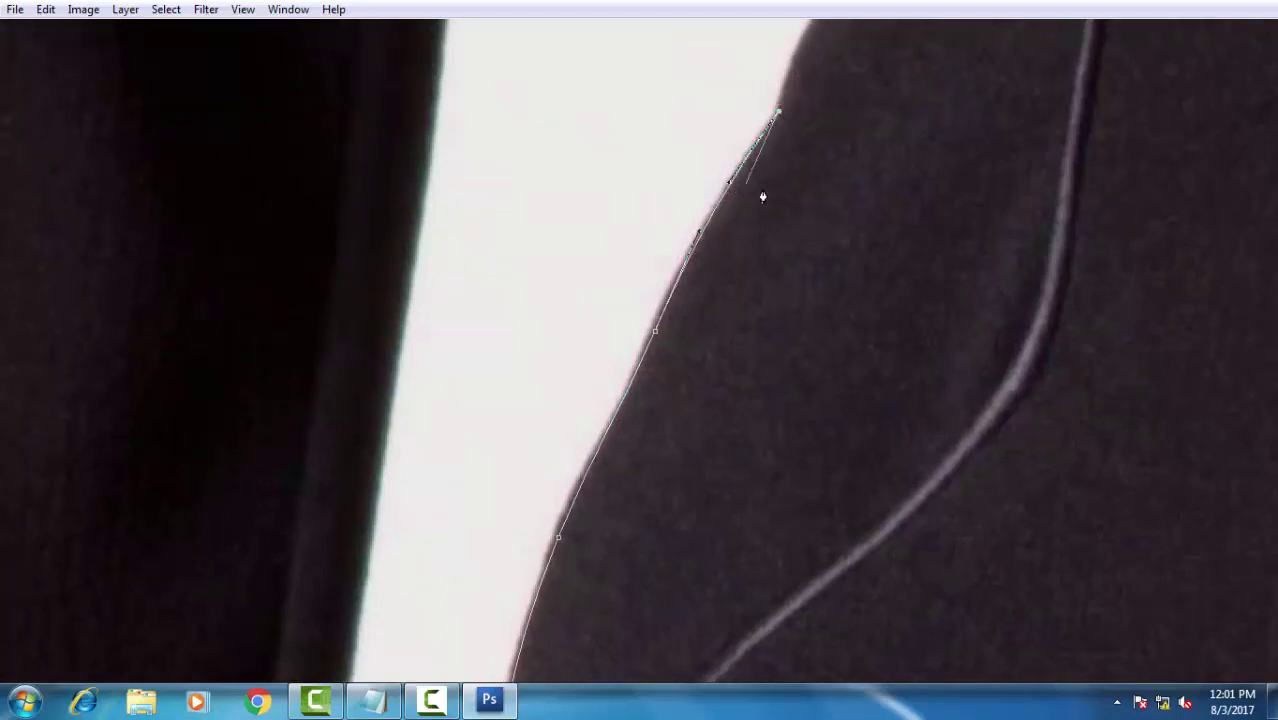
pyautogui.moveTo(764, 177)
pyautogui.mouseDown()
pyautogui.moveTo(650, 426)
pyautogui.moveTo(671, 354)
pyautogui.mouseUp()
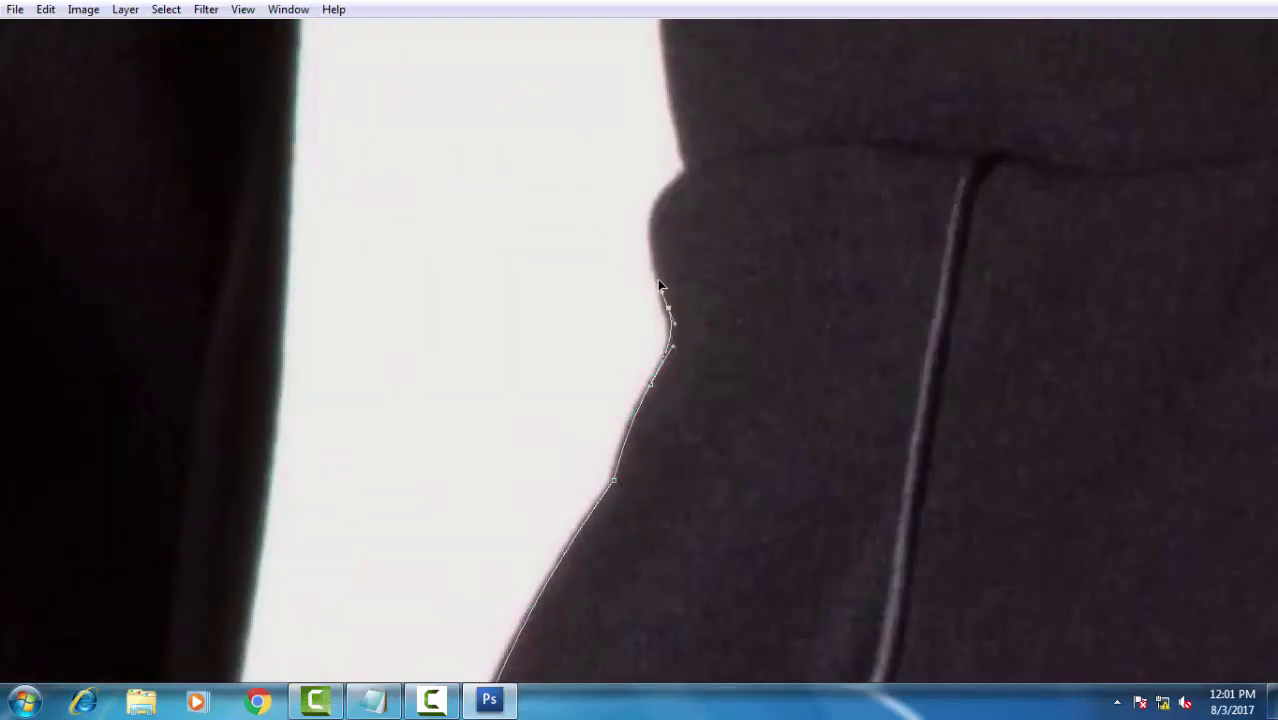
pyautogui.moveTo(686, 172); pyautogui.dragTo(750, 140)
pyautogui.moveTo(711, 338); pyautogui.dragTo(719, 641)
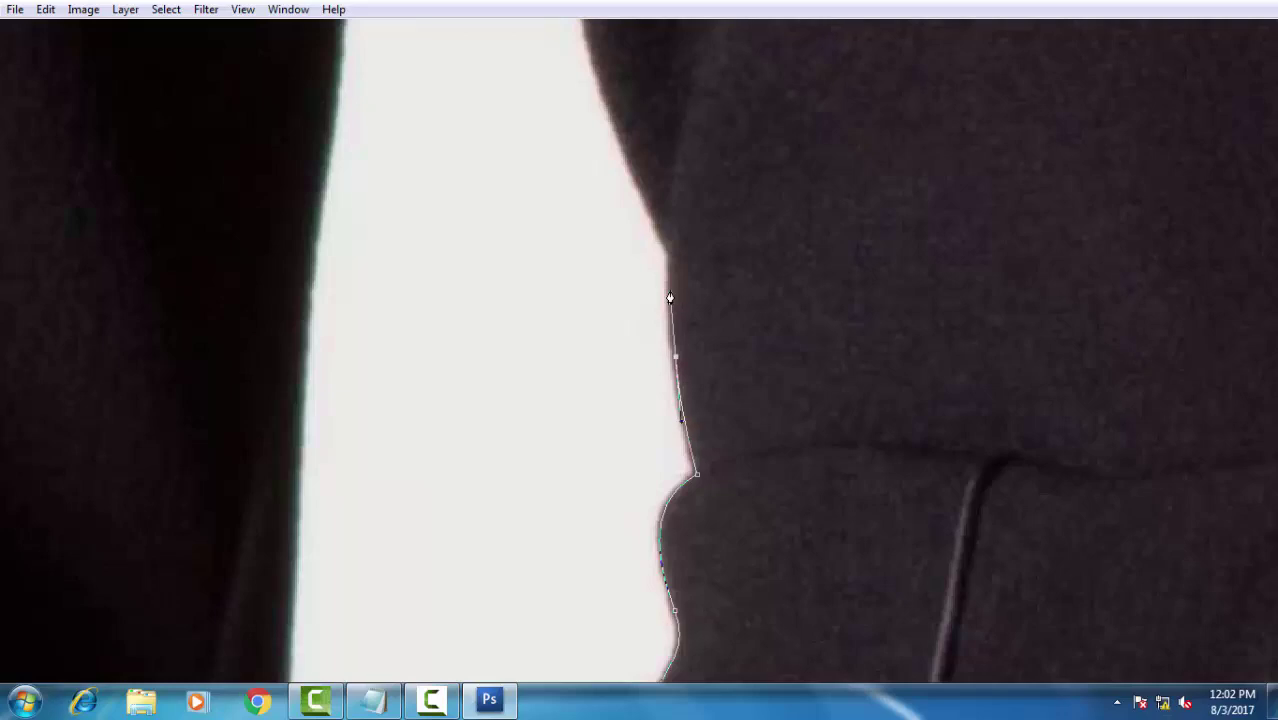
pyautogui.click(670, 256)
pyautogui.moveTo(681, 278); pyautogui.dragTo(709, 511)
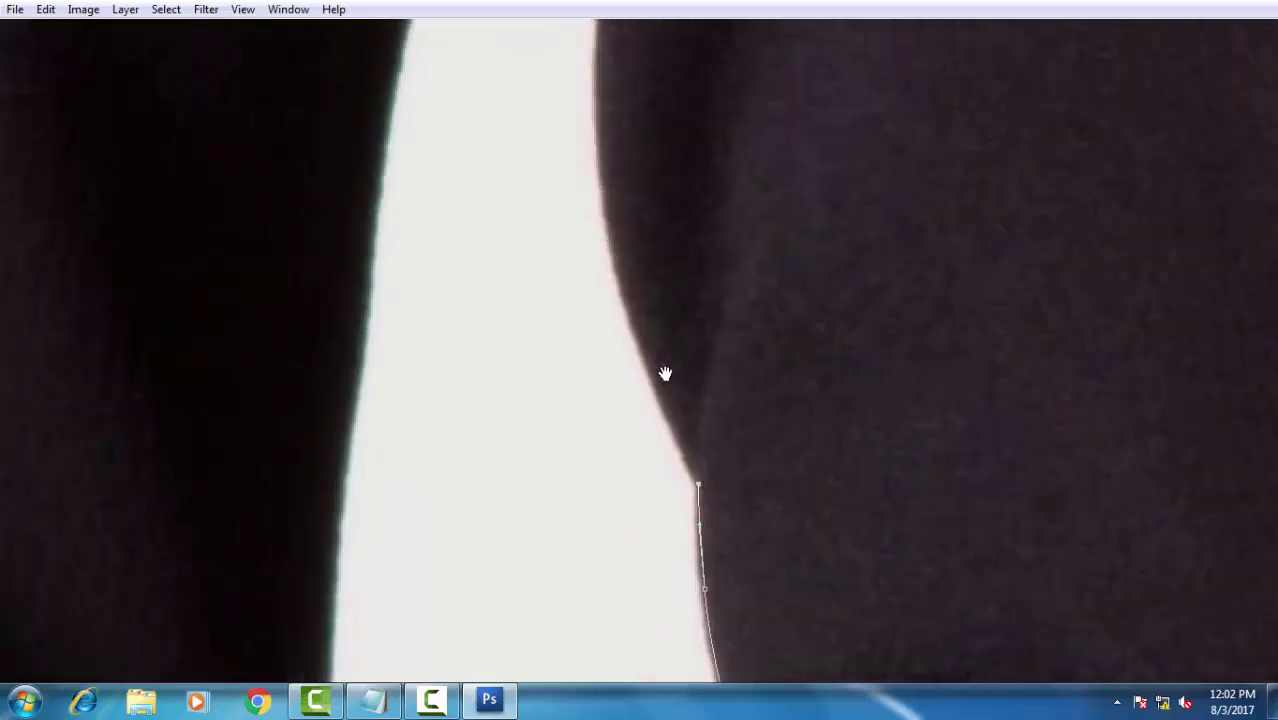
# - Finish the edge up to the gap's pointed tip, adding a sharp corner anchor
pyautogui.click(607, 243)
pyautogui.moveTo(614, 125); pyautogui.dragTo(587, 378)
pyautogui.moveTo(575, 258); pyautogui.dragTo(600, 80)
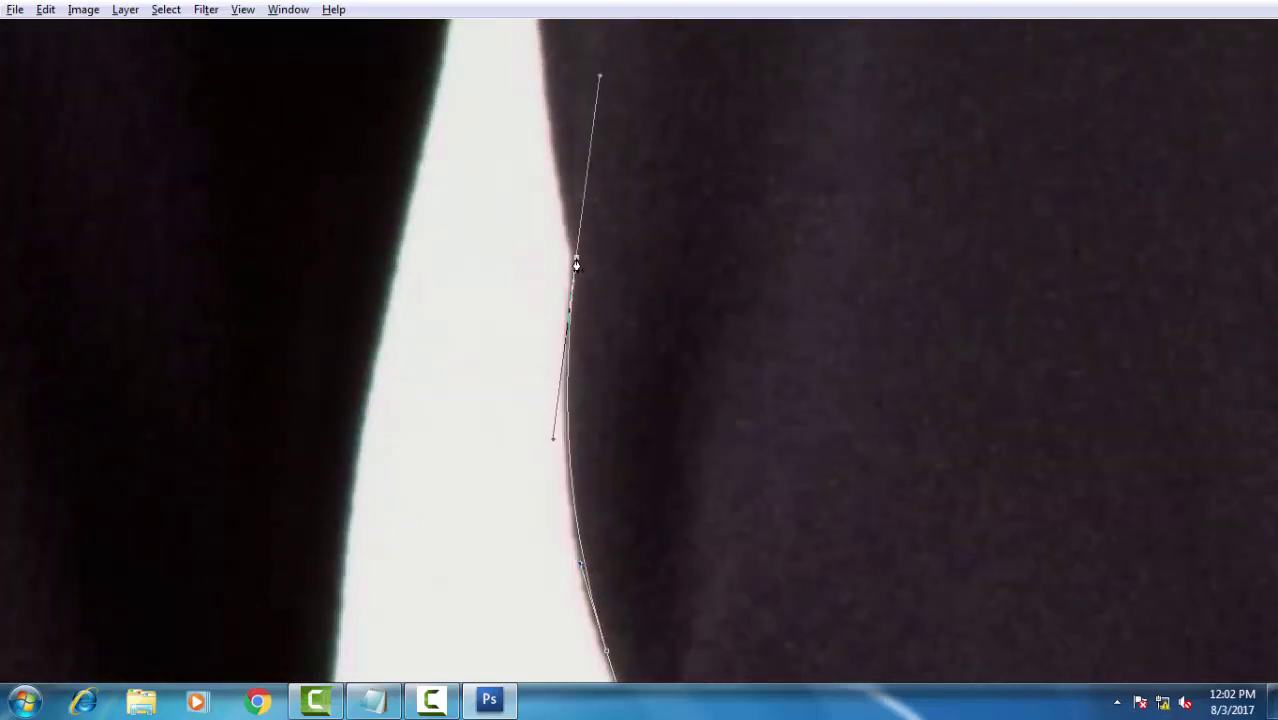
pyautogui.keyDown('alt'); pyautogui.click(576, 265); pyautogui.keyUp('alt')
pyautogui.moveTo(557, 157)
pyautogui.mouseDown()
pyautogui.moveTo(577, 235)
pyautogui.moveTo(560, 135)
pyautogui.moveTo(571, 423)
pyautogui.mouseUp()
pyautogui.moveTo(563, 375); pyautogui.dragTo(556, 326)
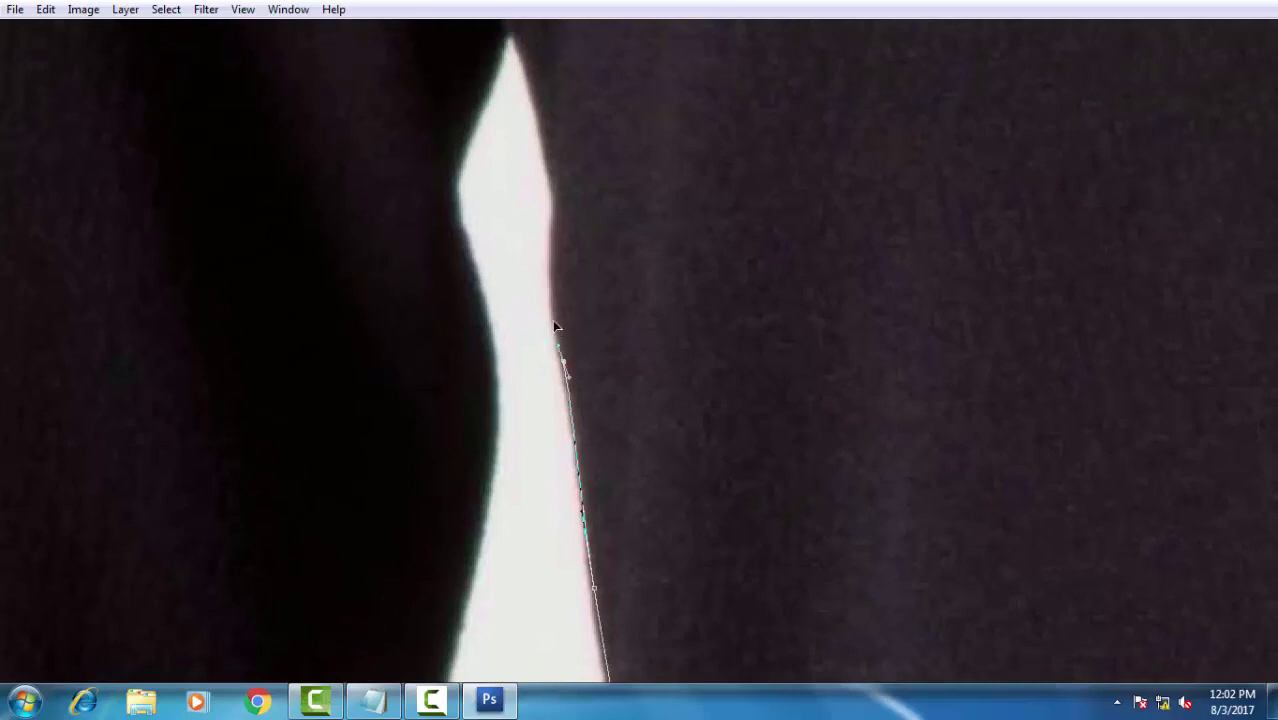
pyautogui.moveTo(557, 211); pyautogui.dragTo(560, 187)
pyautogui.moveTo(540, 140); pyautogui.dragTo(545, 265)
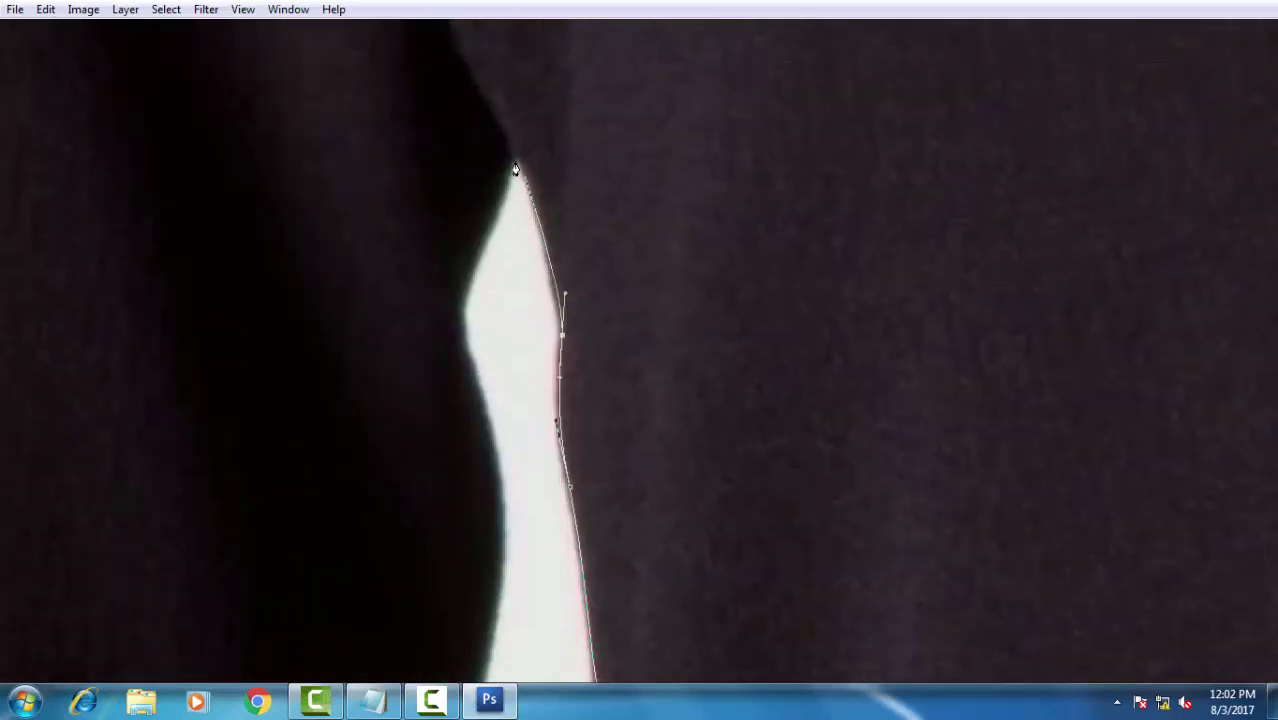
pyautogui.moveTo(496, 218); pyautogui.dragTo(580, 206)
# - Turn the path at the gap's tip and run anchors down its left edge
pyautogui.click(556, 262)
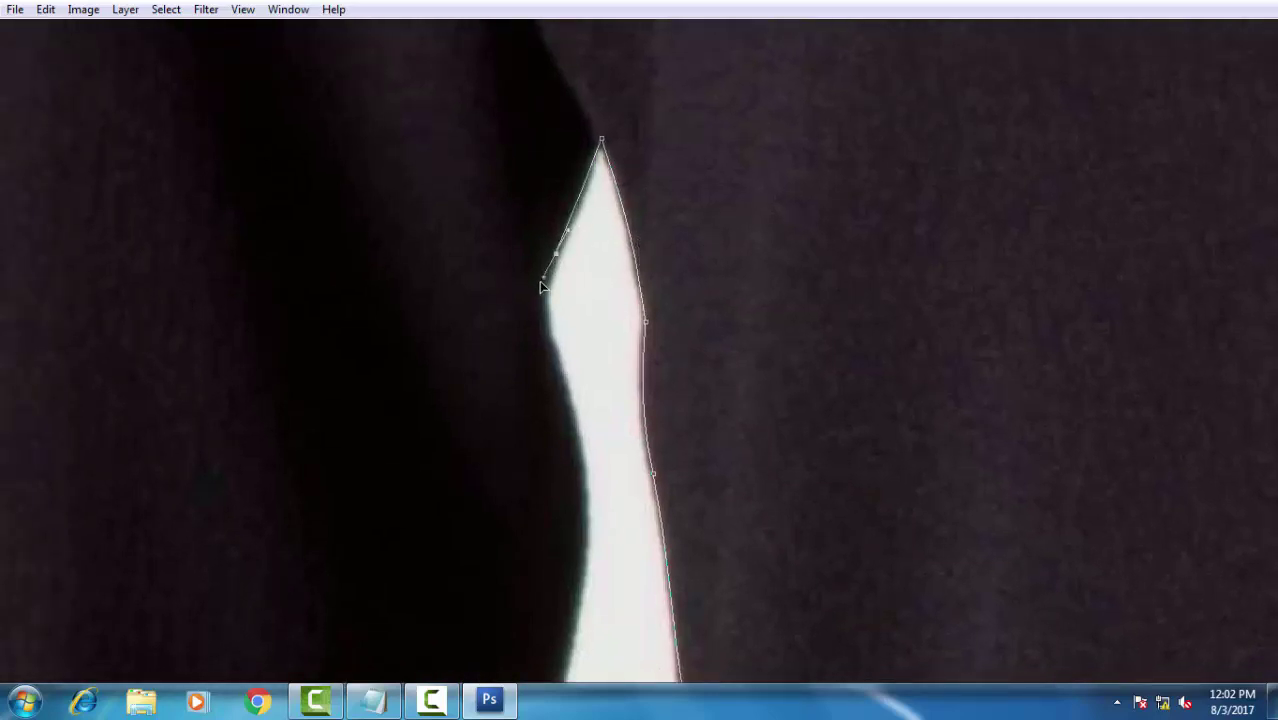
pyautogui.click(537, 302)
pyautogui.click(560, 376)
pyautogui.moveTo(595, 556); pyautogui.dragTo(685, 378)
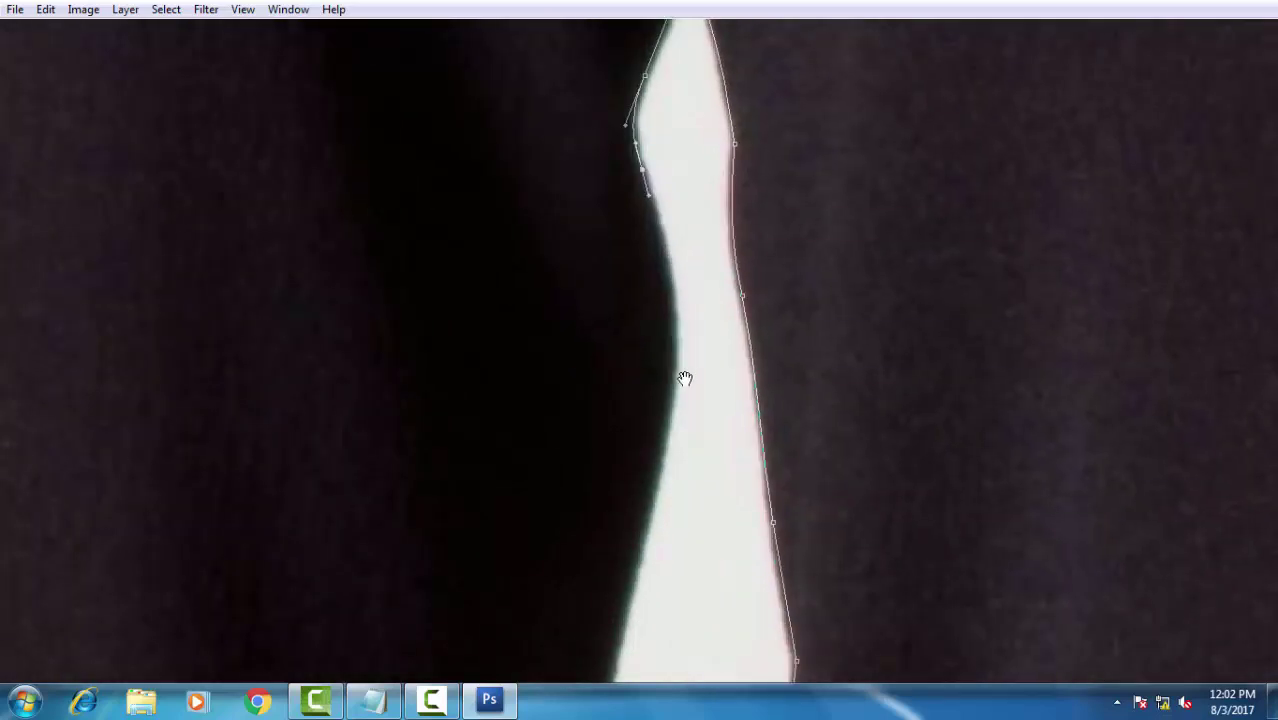
pyautogui.moveTo(639, 471)
pyautogui.mouseDown()
pyautogui.moveTo(705, 294)
pyautogui.moveTo(688, 458)
pyautogui.moveTo(716, 422)
pyautogui.moveTo(783, 202)
pyautogui.mouseUp()
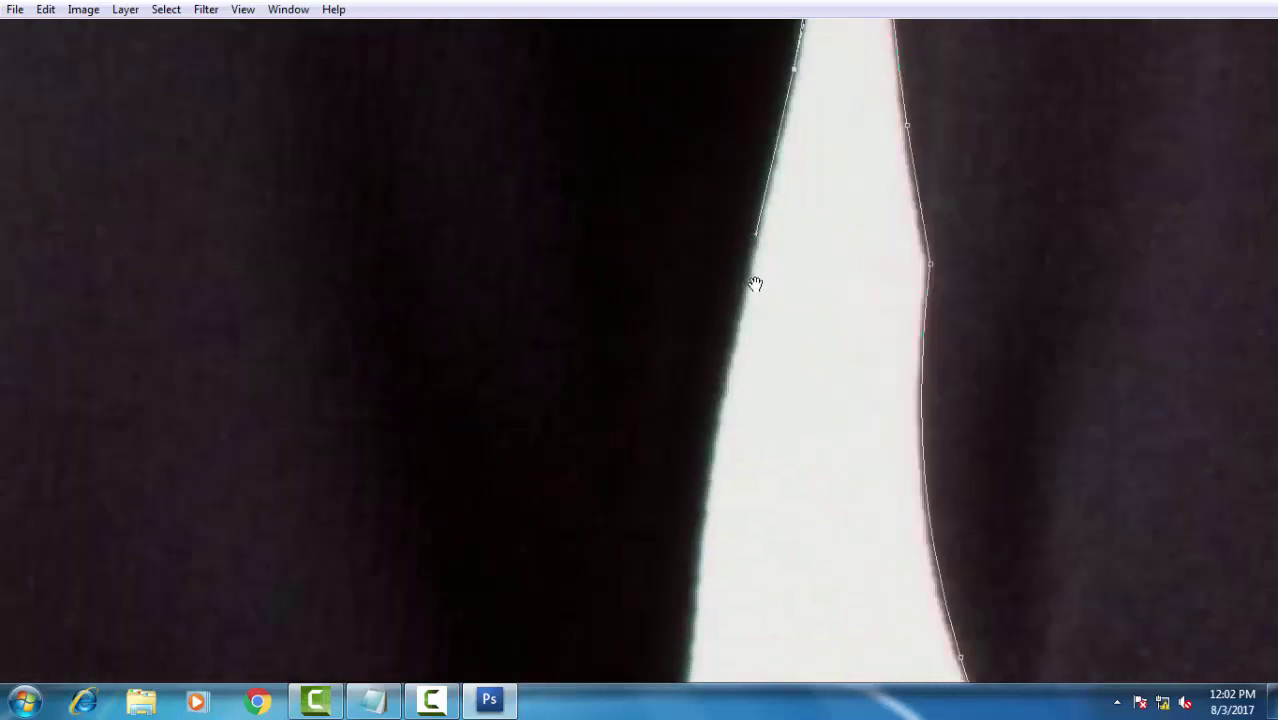
pyautogui.moveTo(697, 555); pyautogui.dragTo(691, 596)
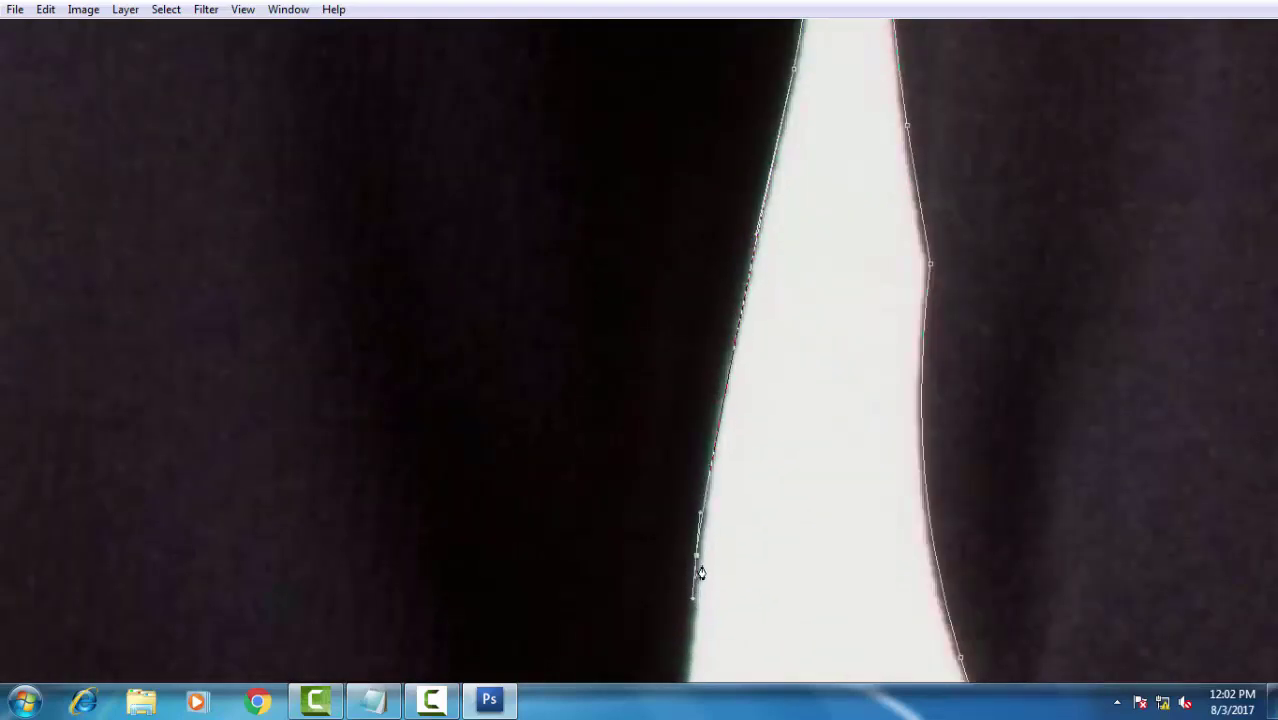
pyautogui.moveTo(700, 516); pyautogui.dragTo(720, 357)
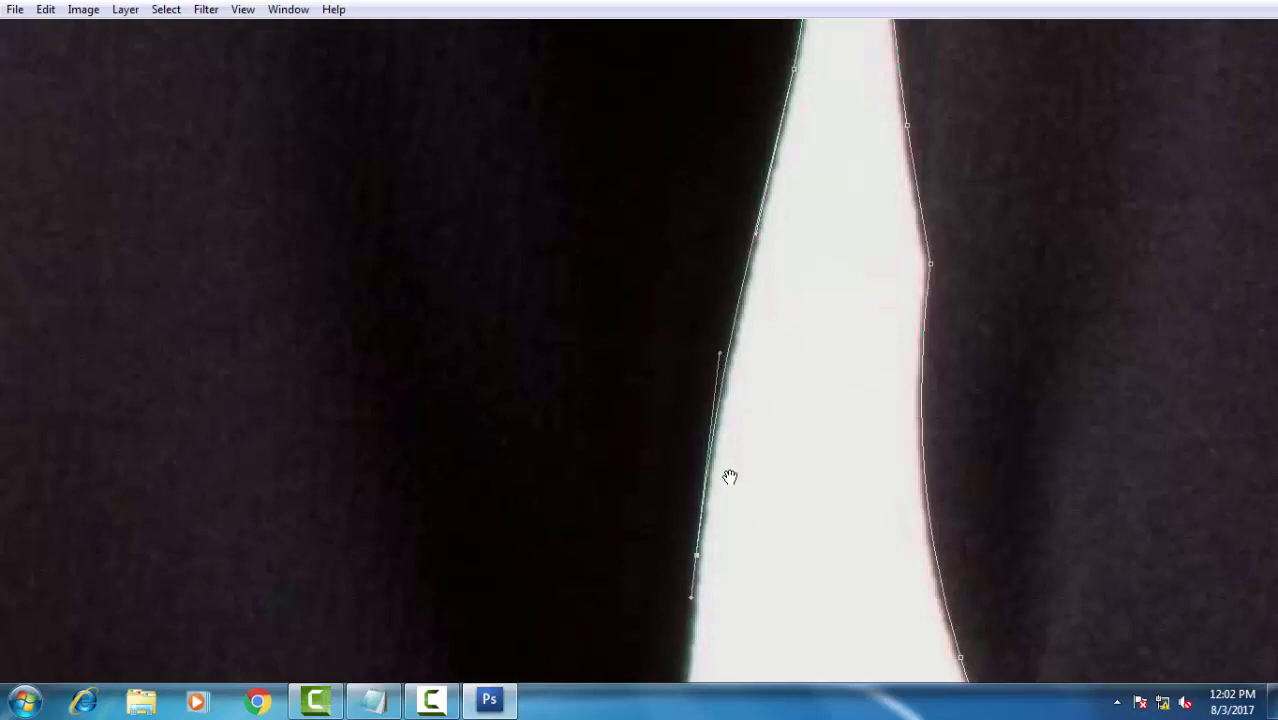
pyautogui.moveTo(730, 477)
pyautogui.mouseDown()
pyautogui.moveTo(776, 248)
pyautogui.moveTo(753, 514)
pyautogui.mouseUp()
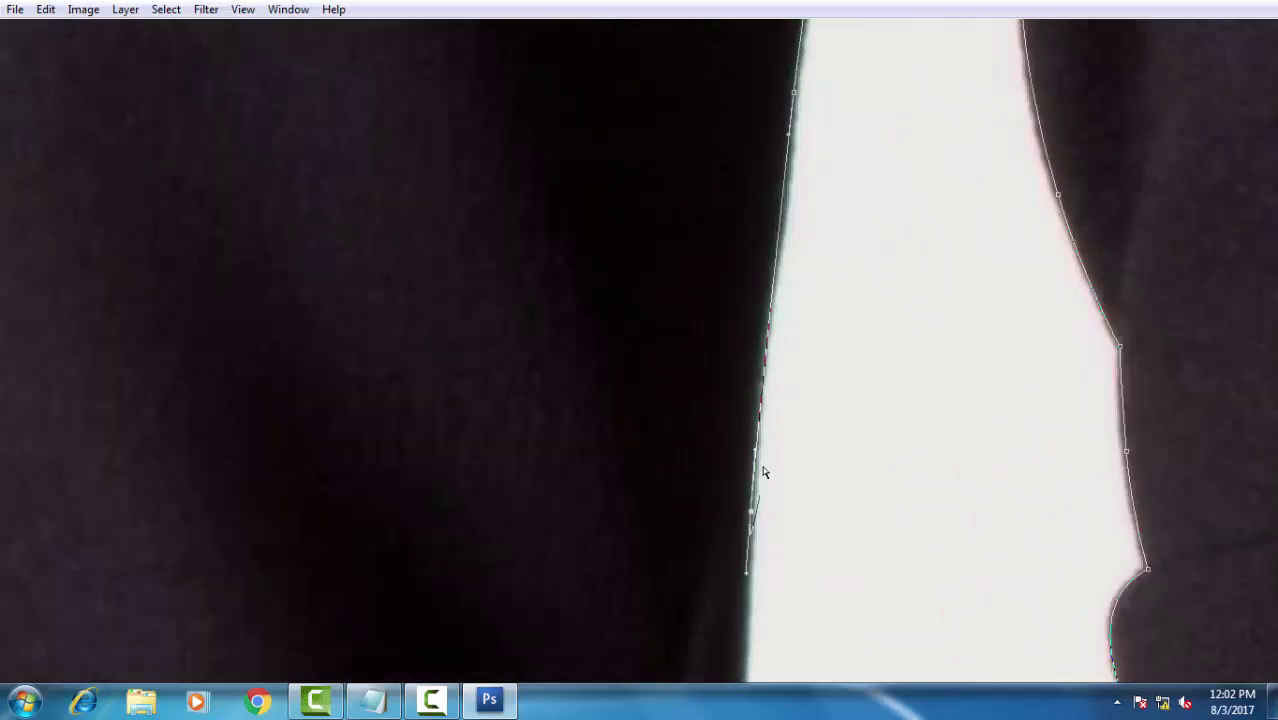
pyautogui.click(766, 309)
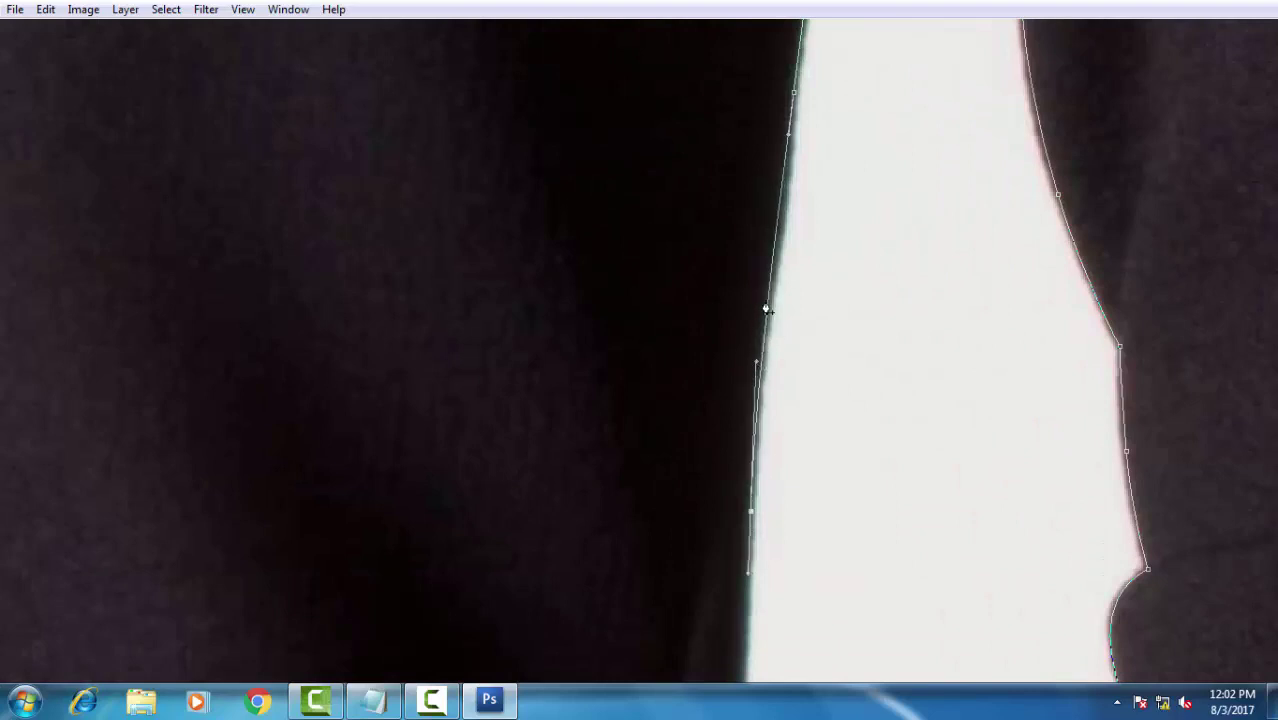
# - Continue curved anchors down the left sleeve's inner edge toward the cuff
pyautogui.scroll(-3, 790, 270)
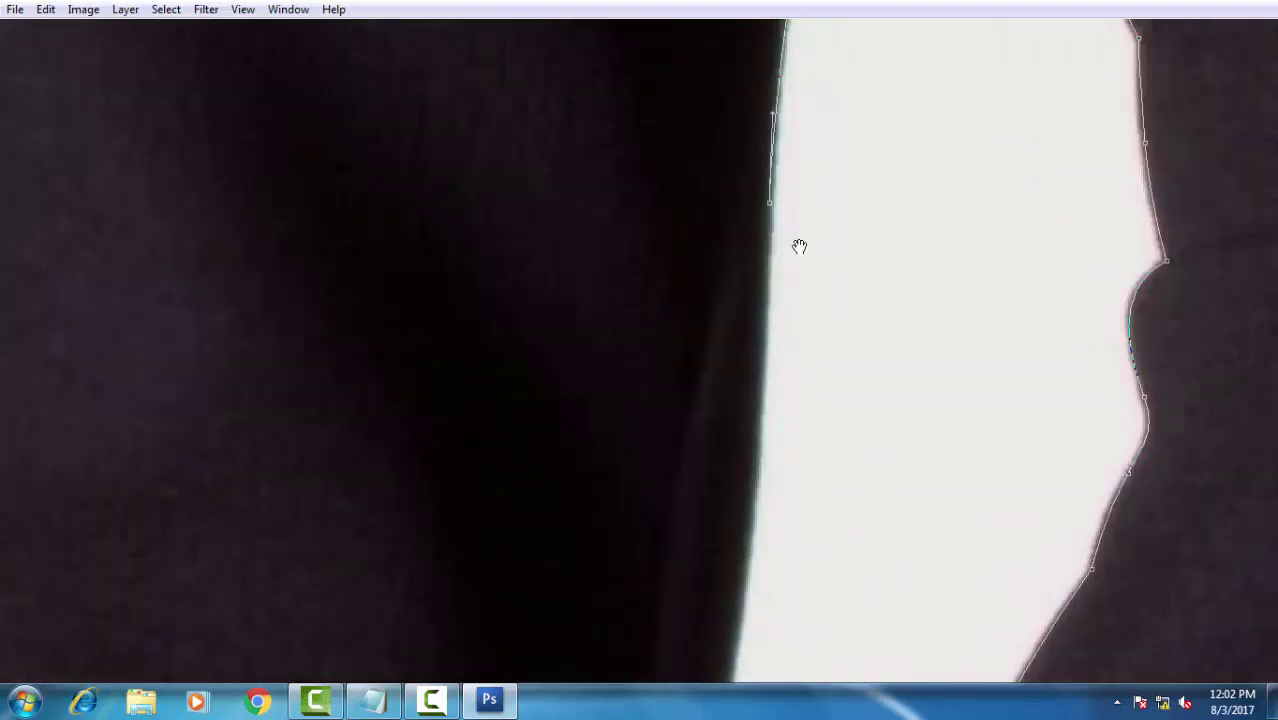
pyautogui.click(745, 575)
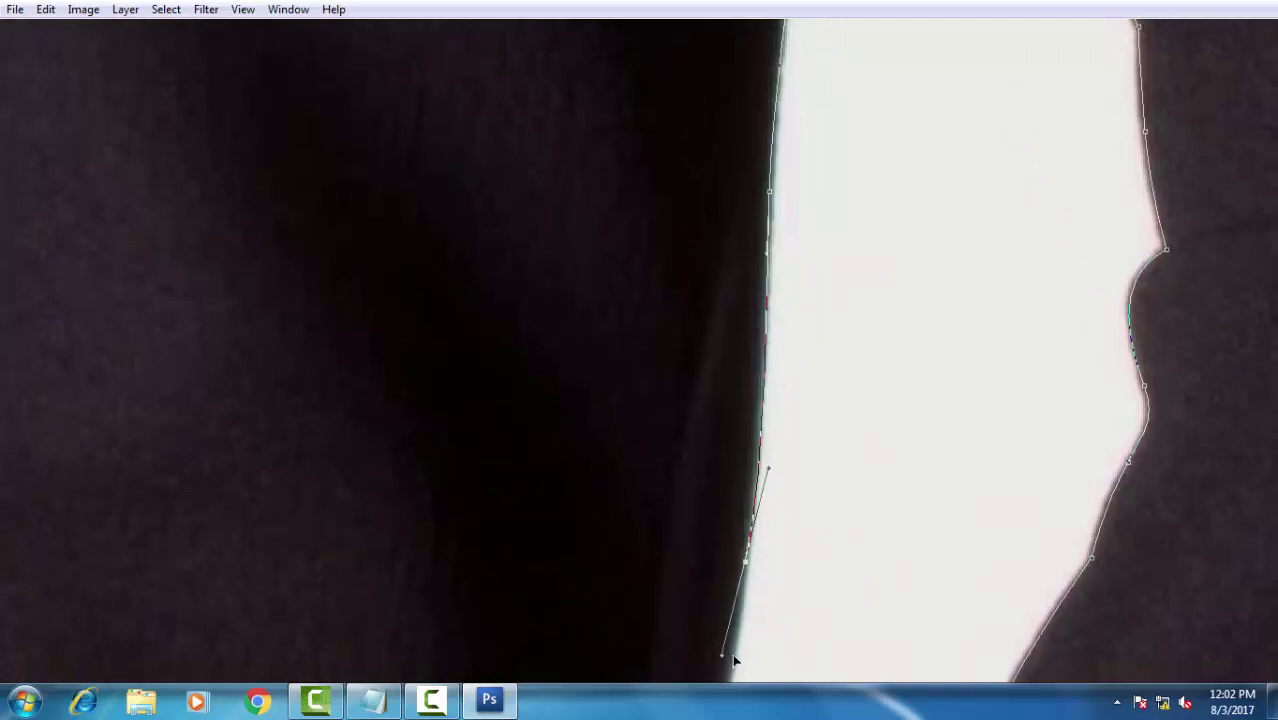
pyautogui.scroll(-1, 742, 620)
pyautogui.scroll(-1, 735, 655)
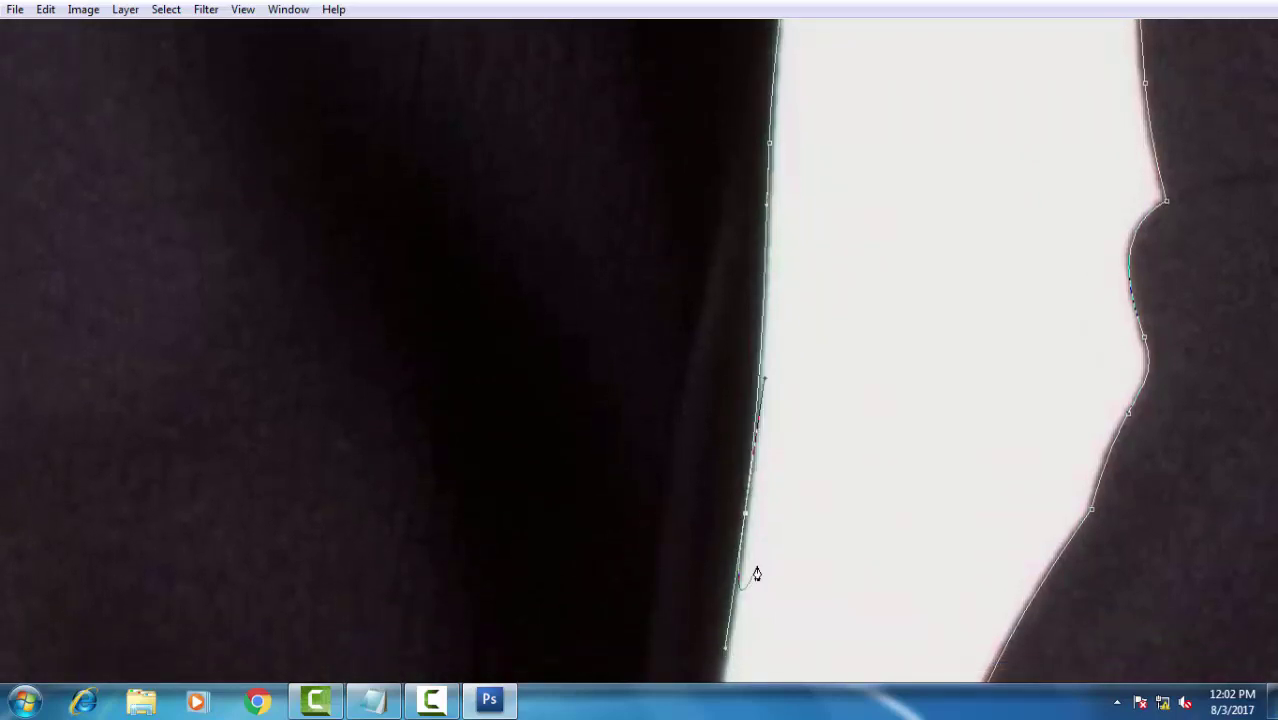
pyautogui.scroll(-3, 770, 500)
pyautogui.scroll(-2, 790, 420)
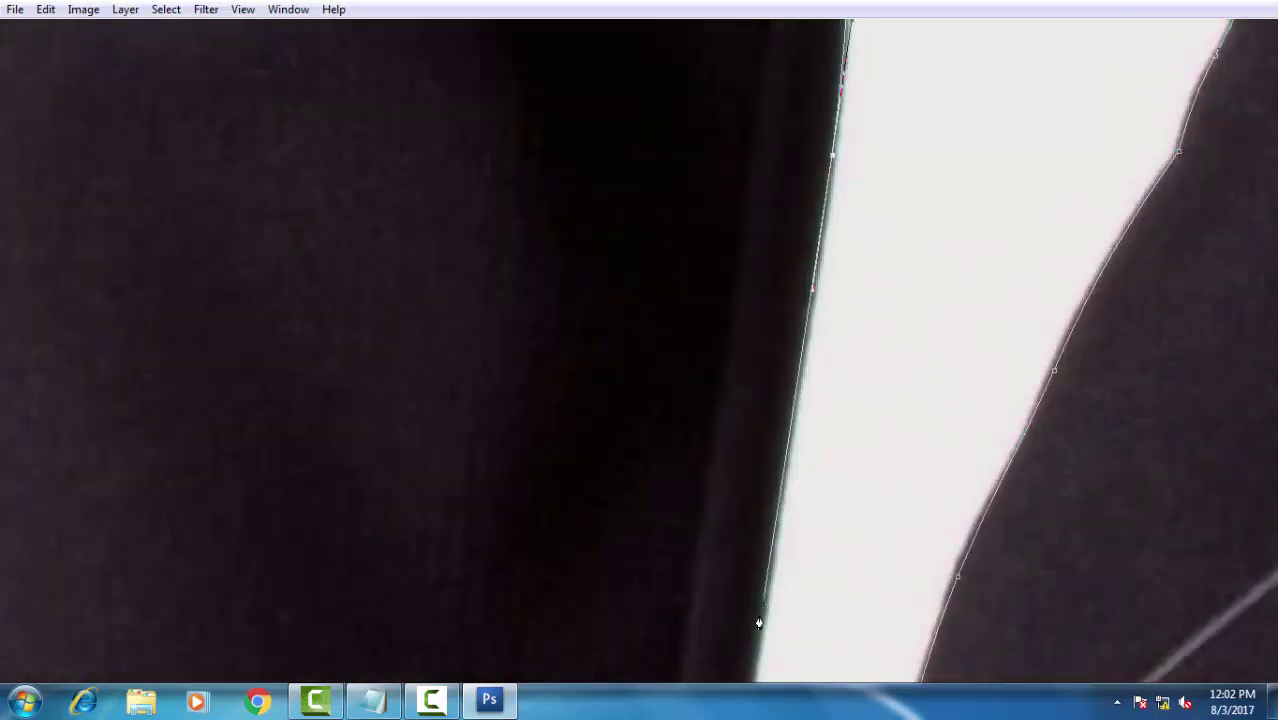
pyautogui.moveTo(765, 600); pyautogui.dragTo(853, 379)
pyautogui.moveTo(818, 491); pyautogui.dragTo(833, 328)
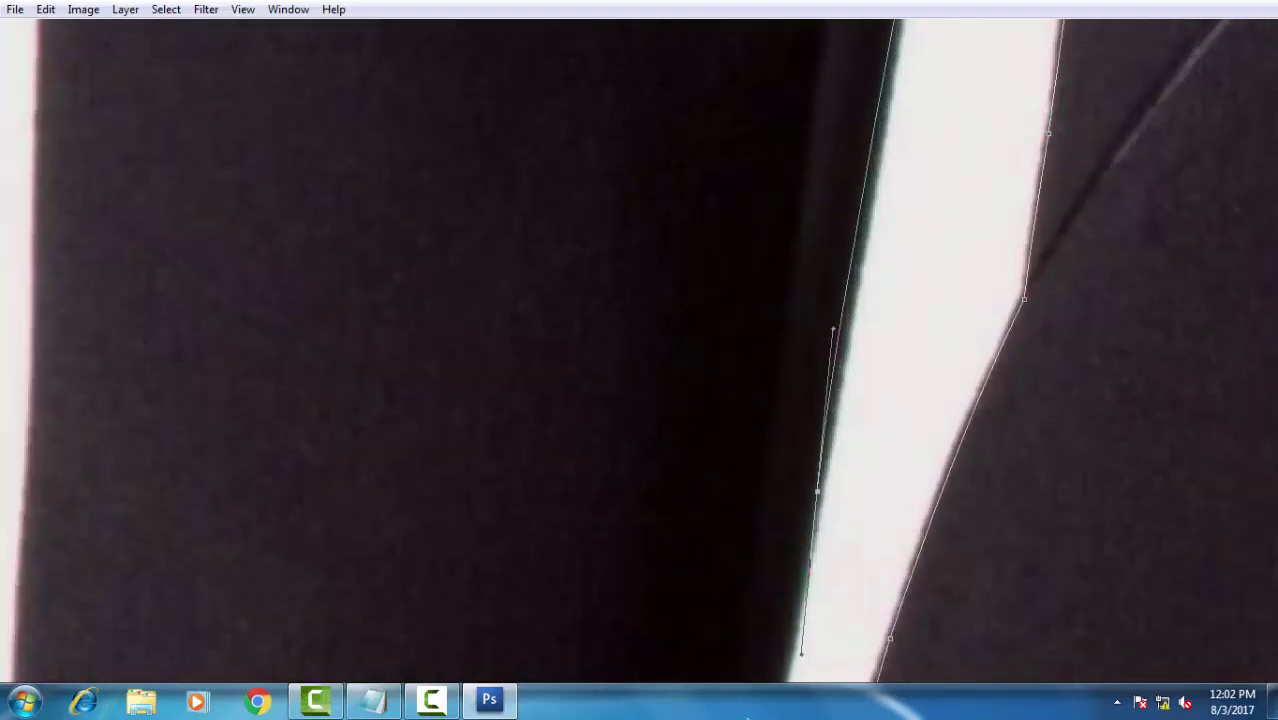
pyautogui.scroll(-3, 780, 468)
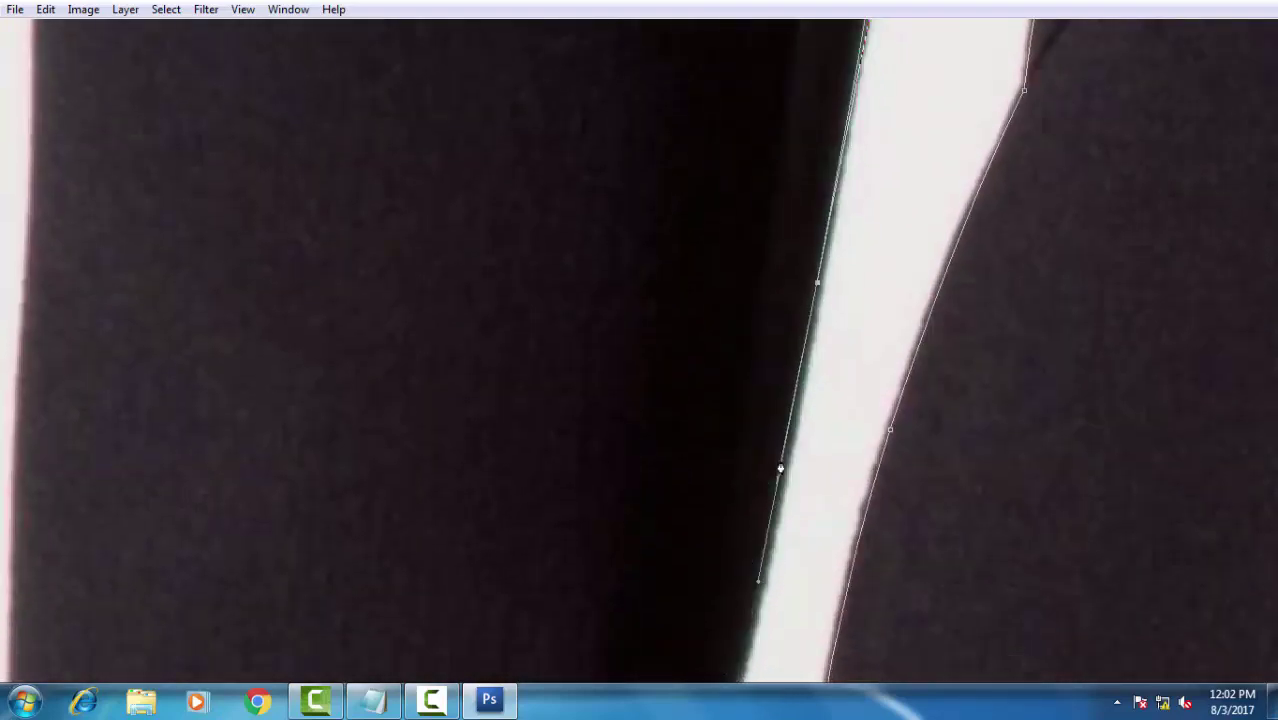
pyautogui.scroll(2, 772, 428)
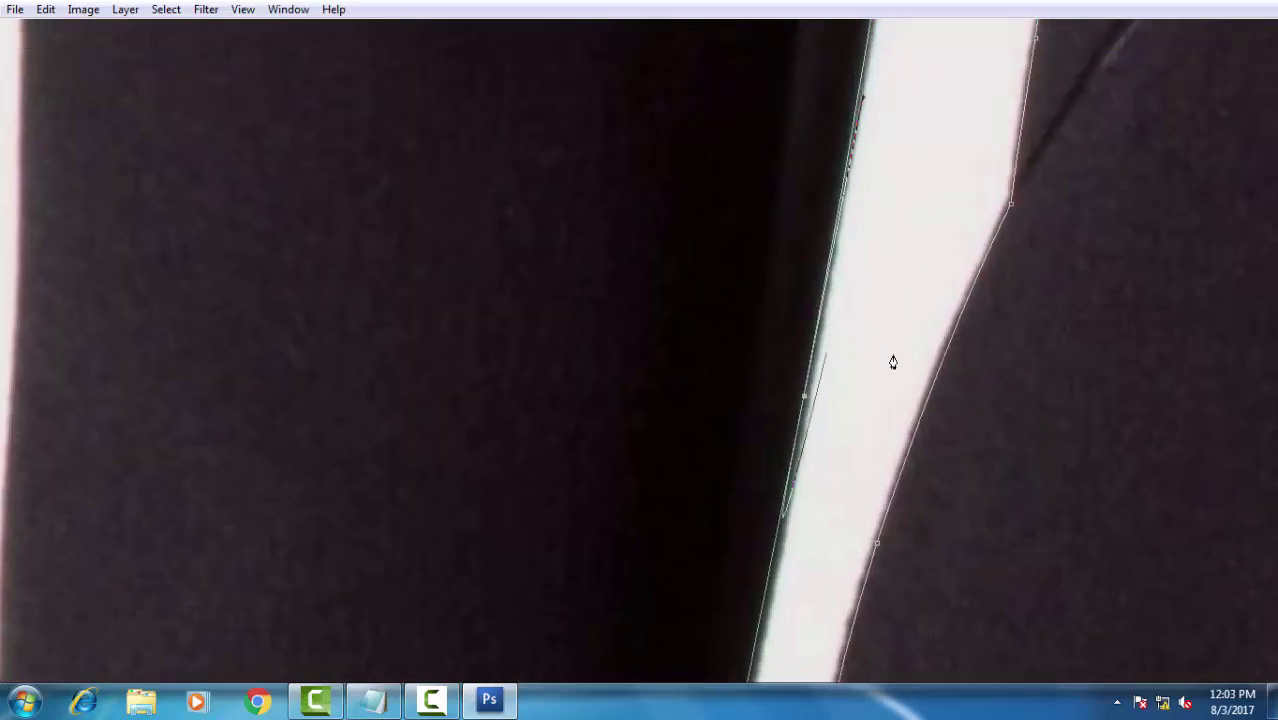
pyautogui.moveTo(873, 242)
pyautogui.mouseDown()
pyautogui.moveTo(859, 437)
pyautogui.moveTo(950, 217)
pyautogui.moveTo(889, 477)
pyautogui.moveTo(956, 151)
pyautogui.moveTo(924, 205)
pyautogui.moveTo(944, 377)
pyautogui.moveTo(976, 197)
pyautogui.moveTo(902, 491)
pyautogui.moveTo(855, 562)
pyautogui.mouseUp()
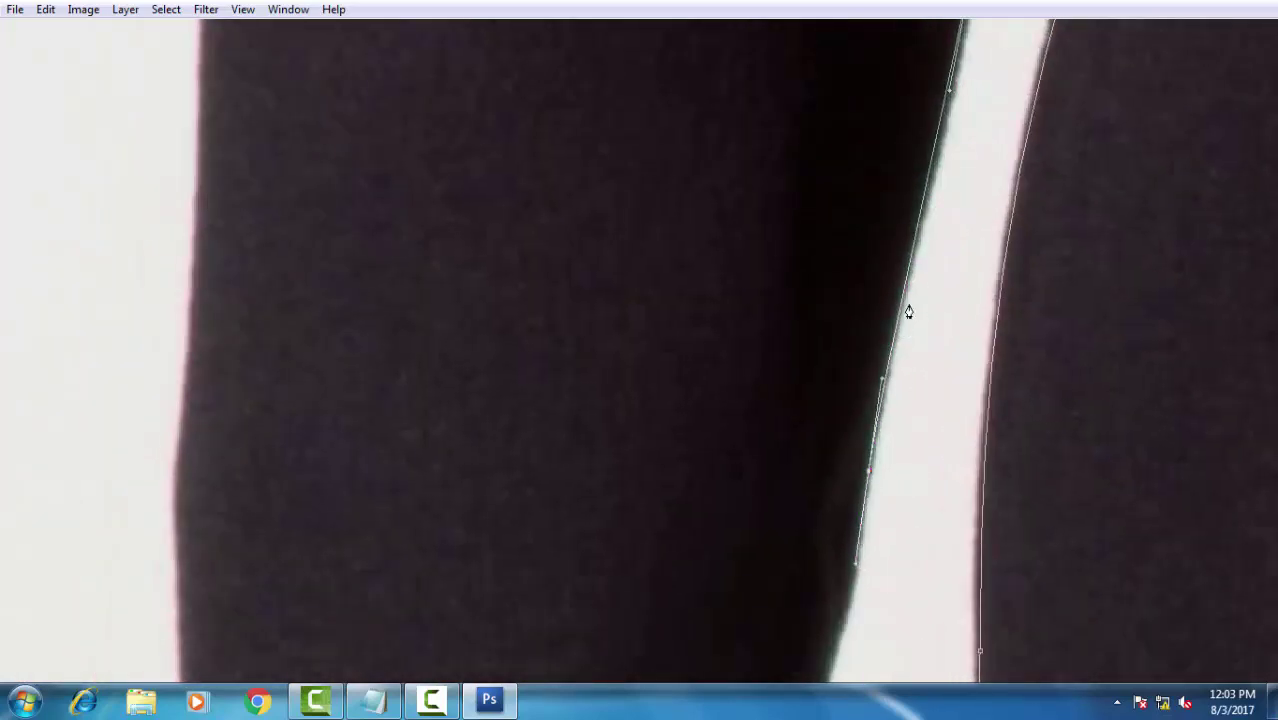
pyautogui.moveTo(920, 230); pyautogui.dragTo(951, 137)
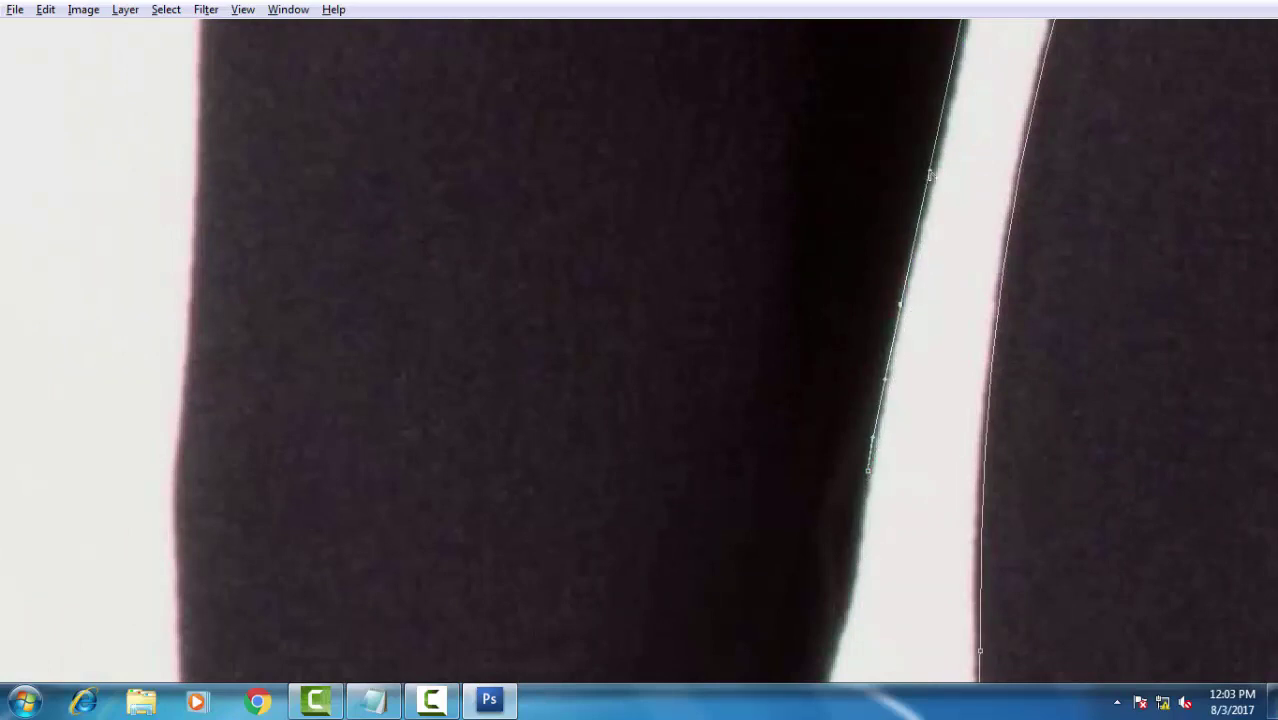
# - Run curved anchors across the left sleeve cuff's bottom and around its left corner
pyautogui.moveTo(907, 465)
pyautogui.mouseDown()
pyautogui.moveTo(907, 305)
pyautogui.moveTo(877, 320)
pyautogui.mouseUp()
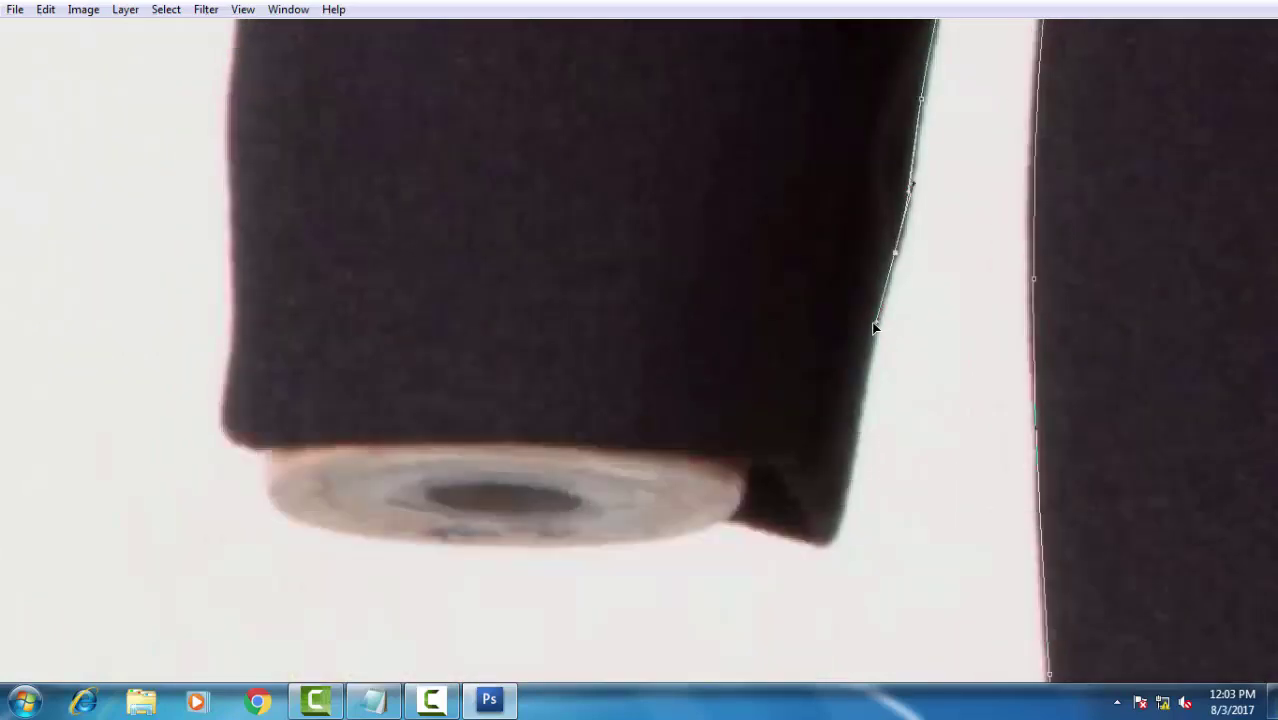
pyautogui.moveTo(855, 431); pyautogui.dragTo(849, 459)
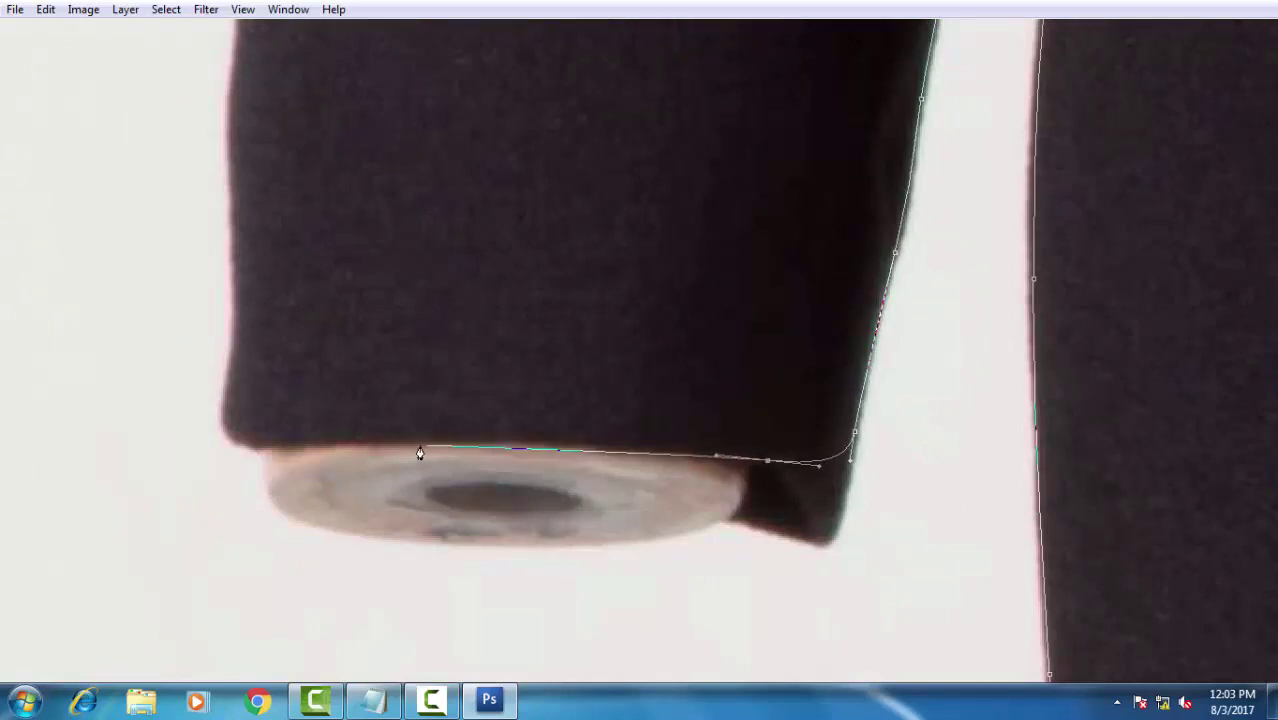
pyautogui.moveTo(400, 437); pyautogui.dragTo(309, 440)
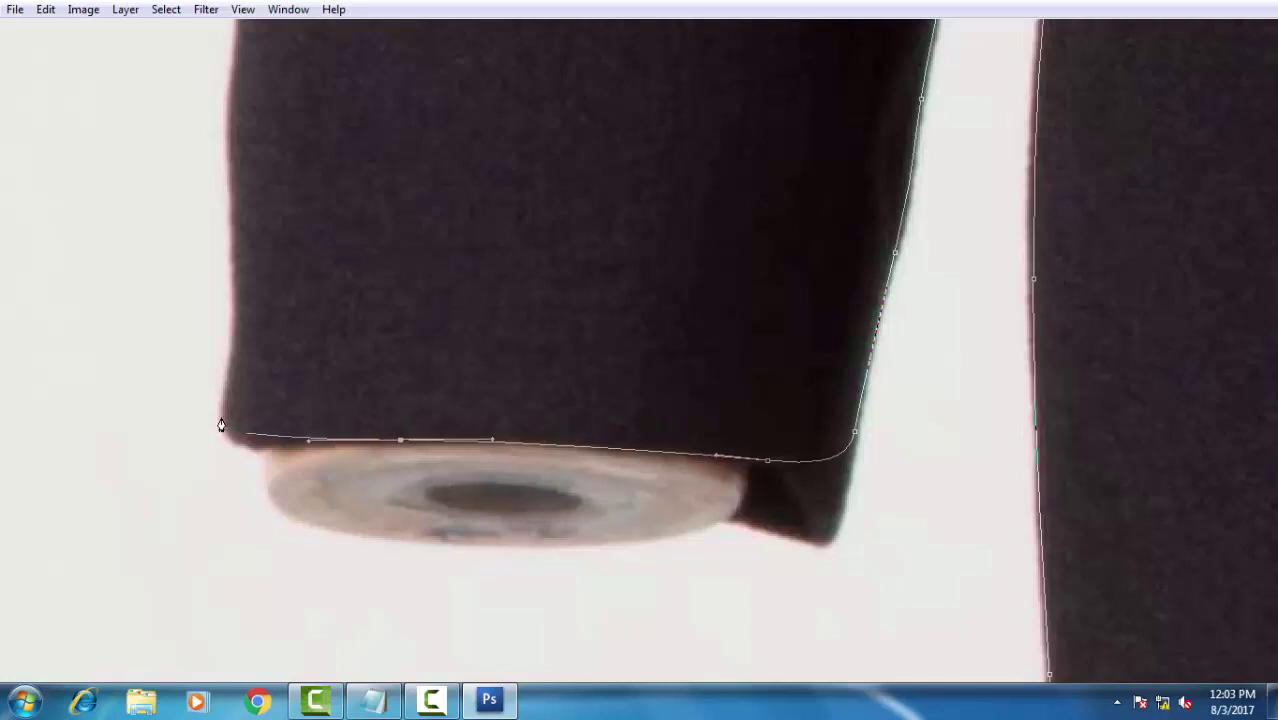
pyautogui.moveTo(226, 402); pyautogui.dragTo(233, 277)
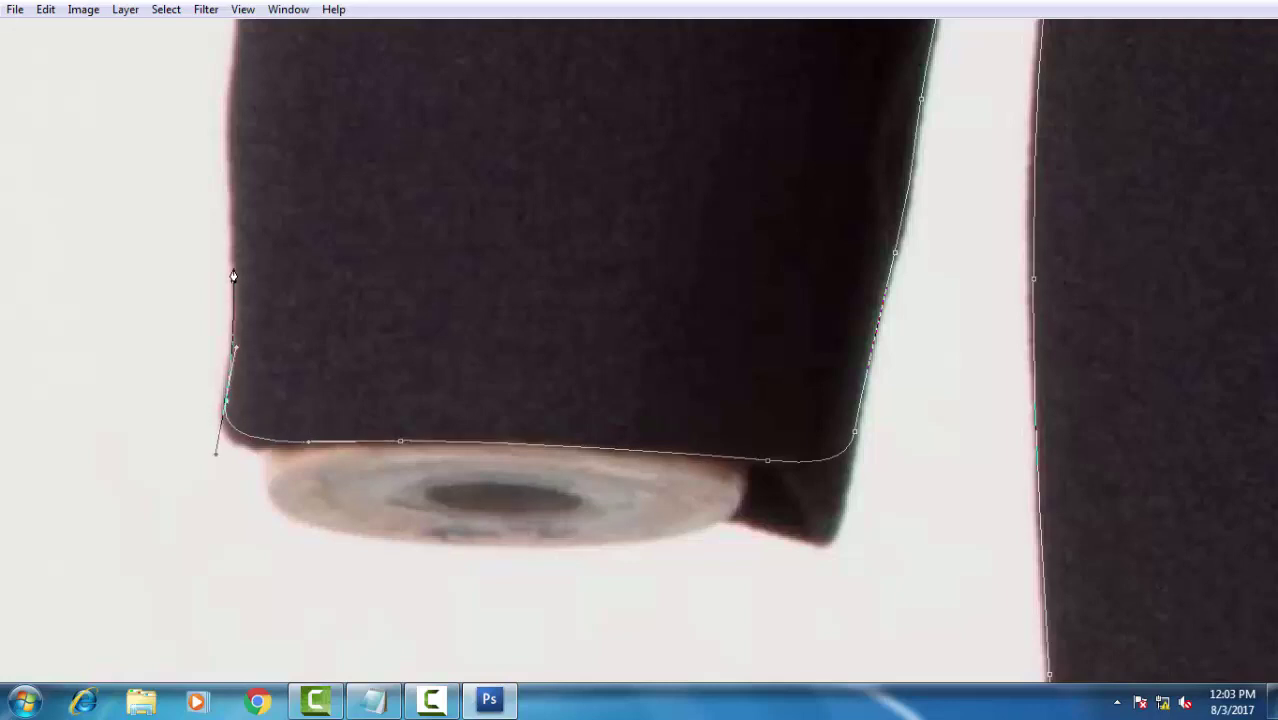
pyautogui.moveTo(235, 181); pyautogui.dragTo(232, 170)
pyautogui.scroll(4, 245, 260)
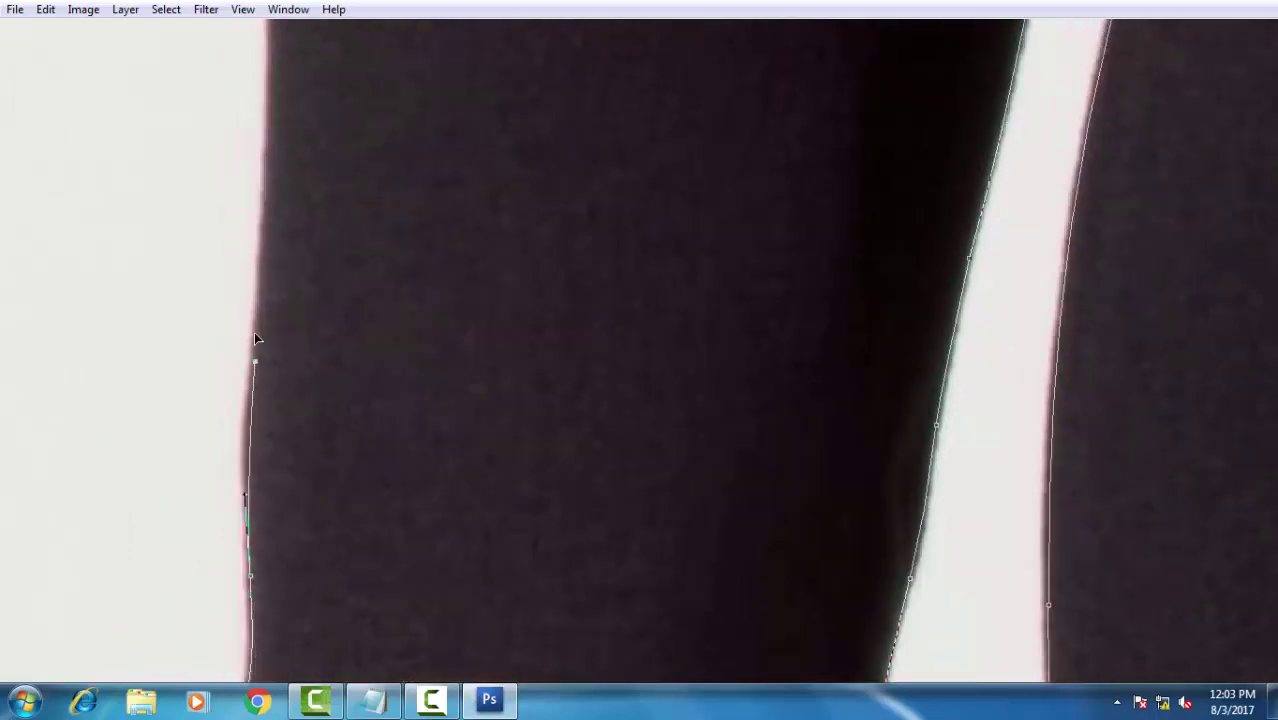
# - Place a series of anchors straight up the left sleeve's outer edge
pyautogui.moveTo(266, 338)
pyautogui.mouseDown()
pyautogui.moveTo(337, 383)
pyautogui.moveTo(337, 518)
pyautogui.mouseUp()
pyautogui.click(336, 347)
pyautogui.click(340, 205)
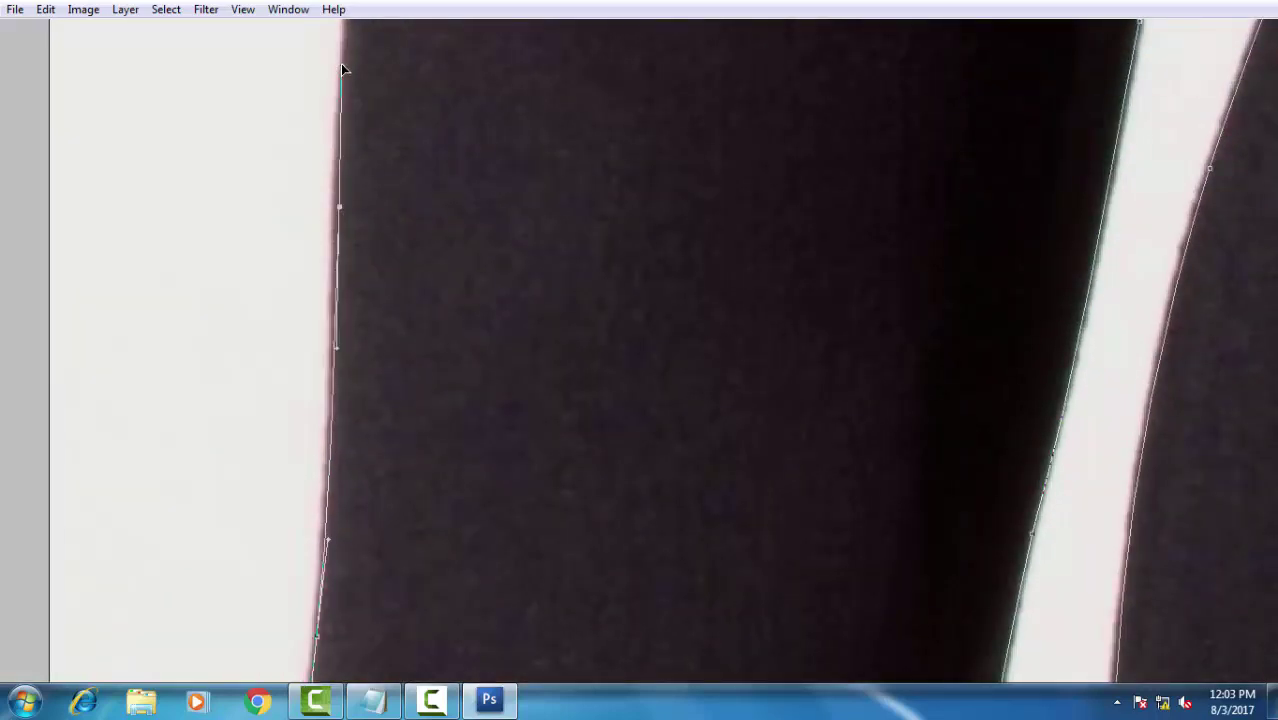
pyautogui.moveTo(414, 222); pyautogui.dragTo(394, 387)
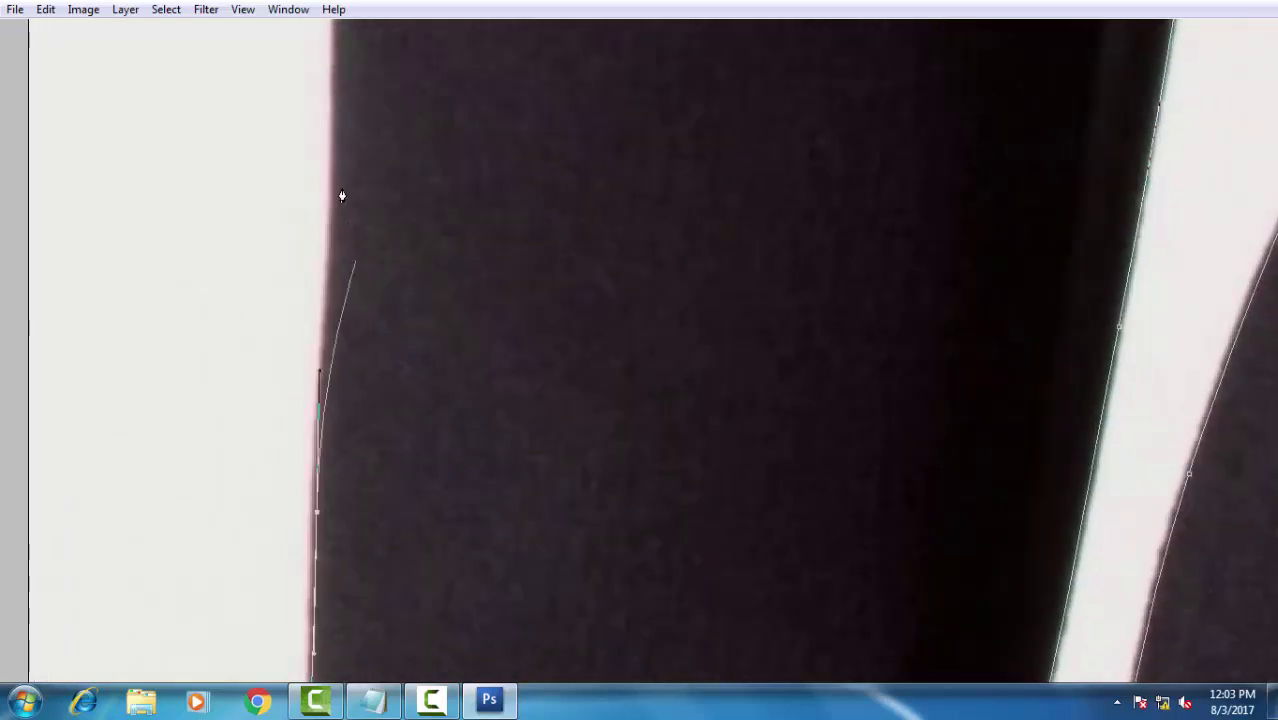
pyautogui.click(333, 242)
pyautogui.click(337, 148)
pyautogui.click(341, 55)
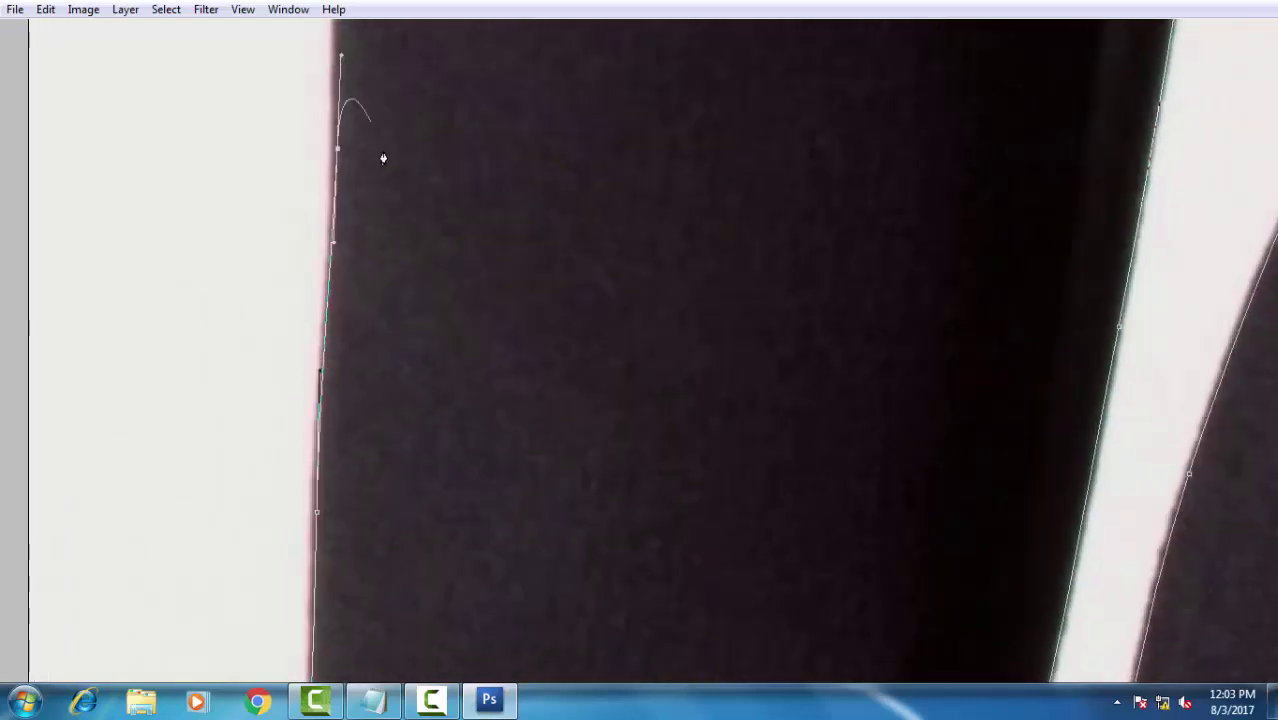
pyautogui.scroll(5, 385, 330)
pyautogui.scroll(2, 370, 300)
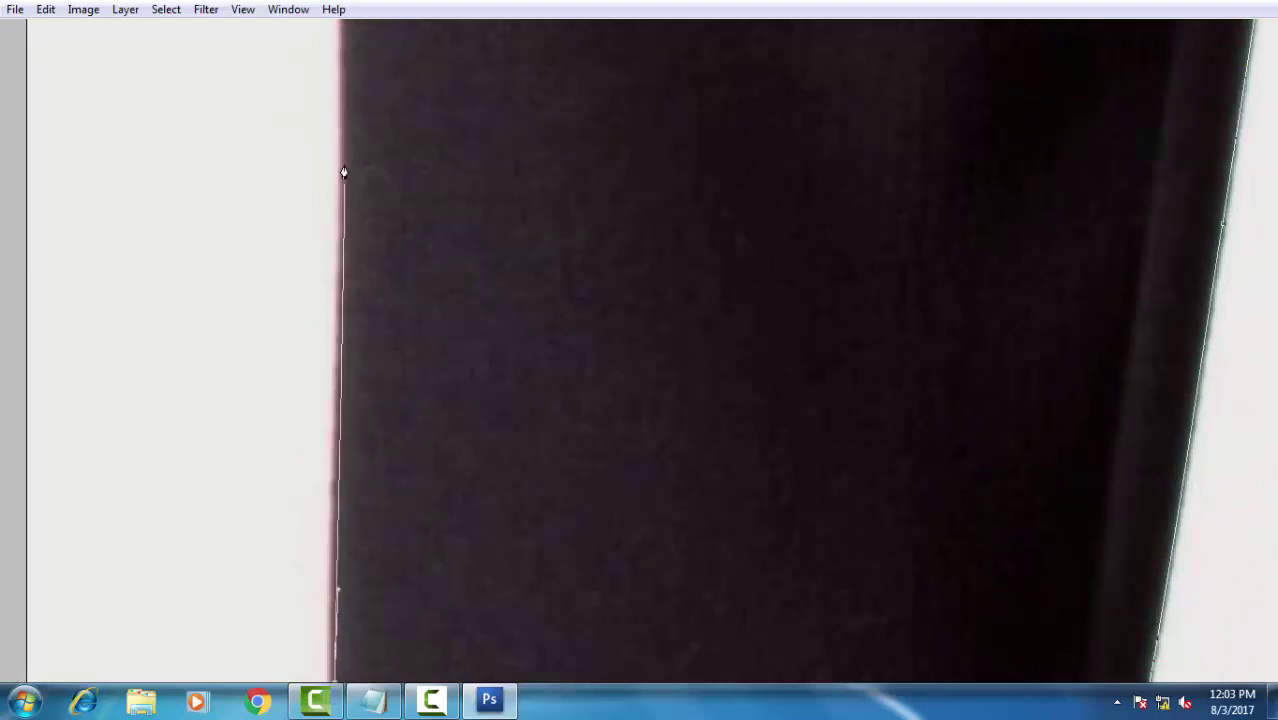
pyautogui.click(345, 148)
pyautogui.click(347, 95)
pyautogui.moveTo(343, 518); pyautogui.dragTo(363, 517)
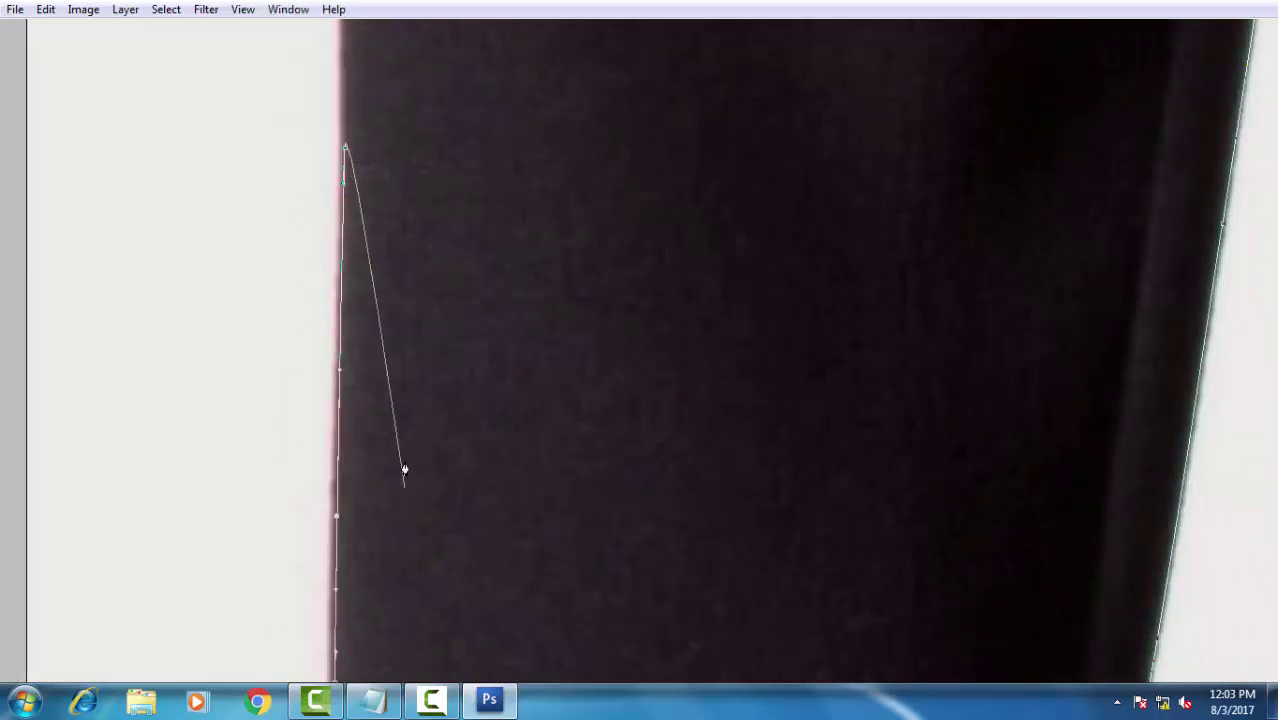
# - Reshape the curve higher on the edge, undoing a misplaced anchor and re-anchoring
pyautogui.scroll(4, 385, 460)
pyautogui.moveTo(385, 460); pyautogui.dragTo(394, 334)
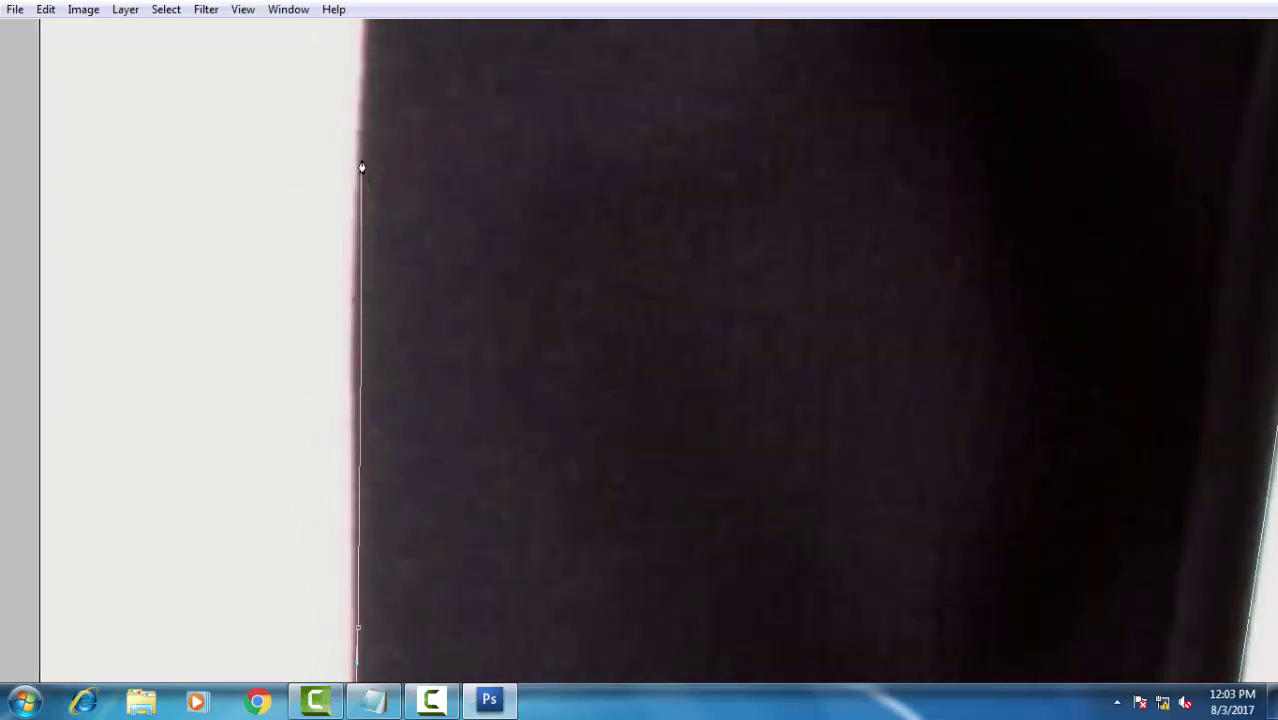
pyautogui.moveTo(362, 145); pyautogui.dragTo(384, 407)
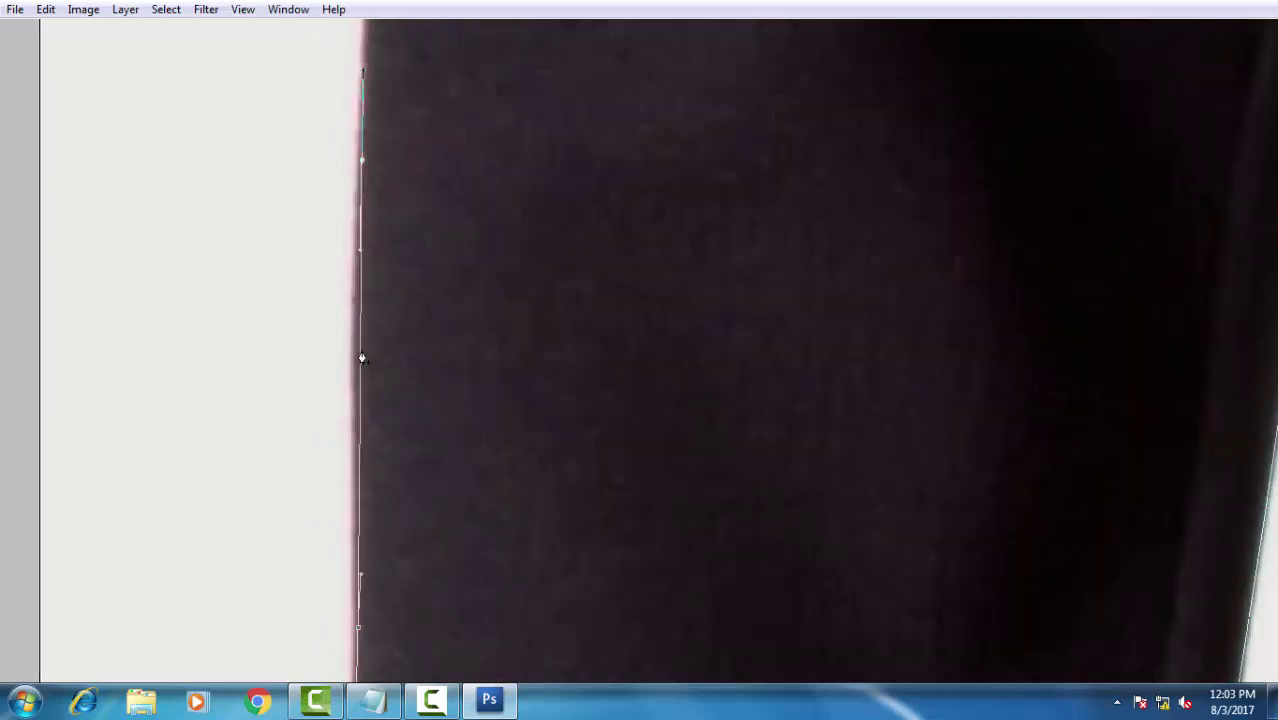
pyautogui.scroll(3, 384, 407)
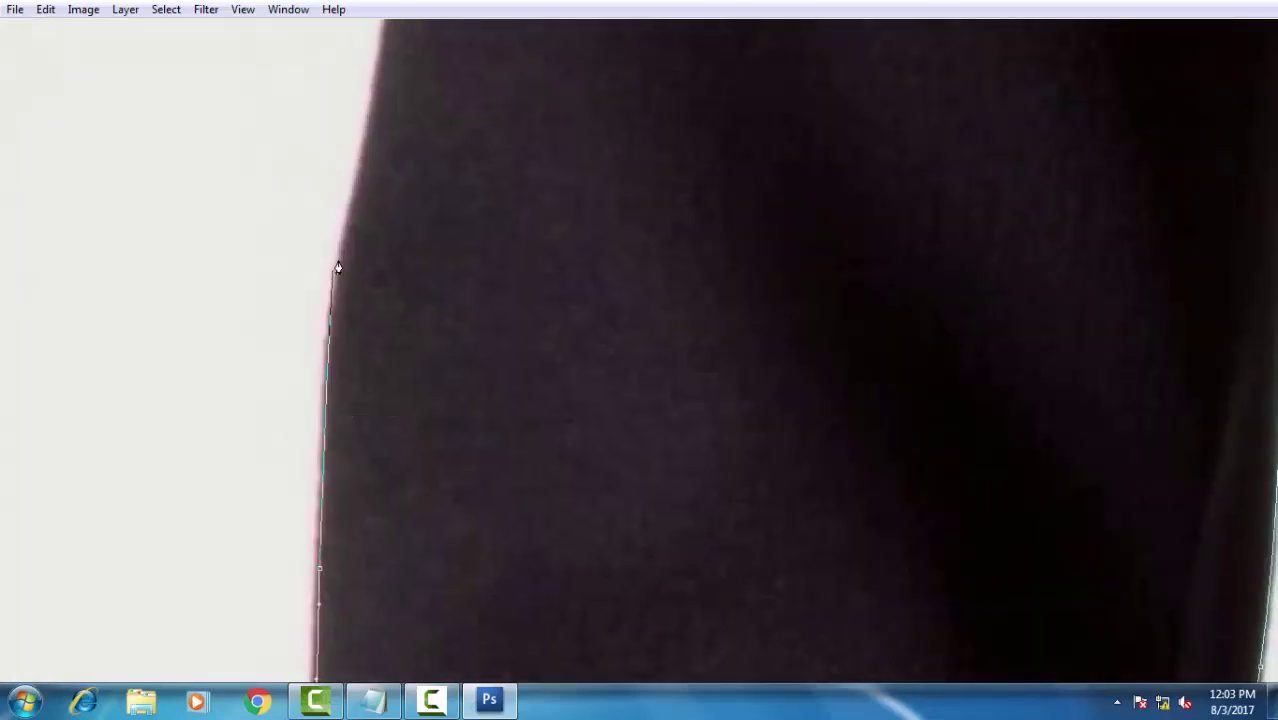
pyautogui.moveTo(371, 108); pyautogui.dragTo(333, 480)
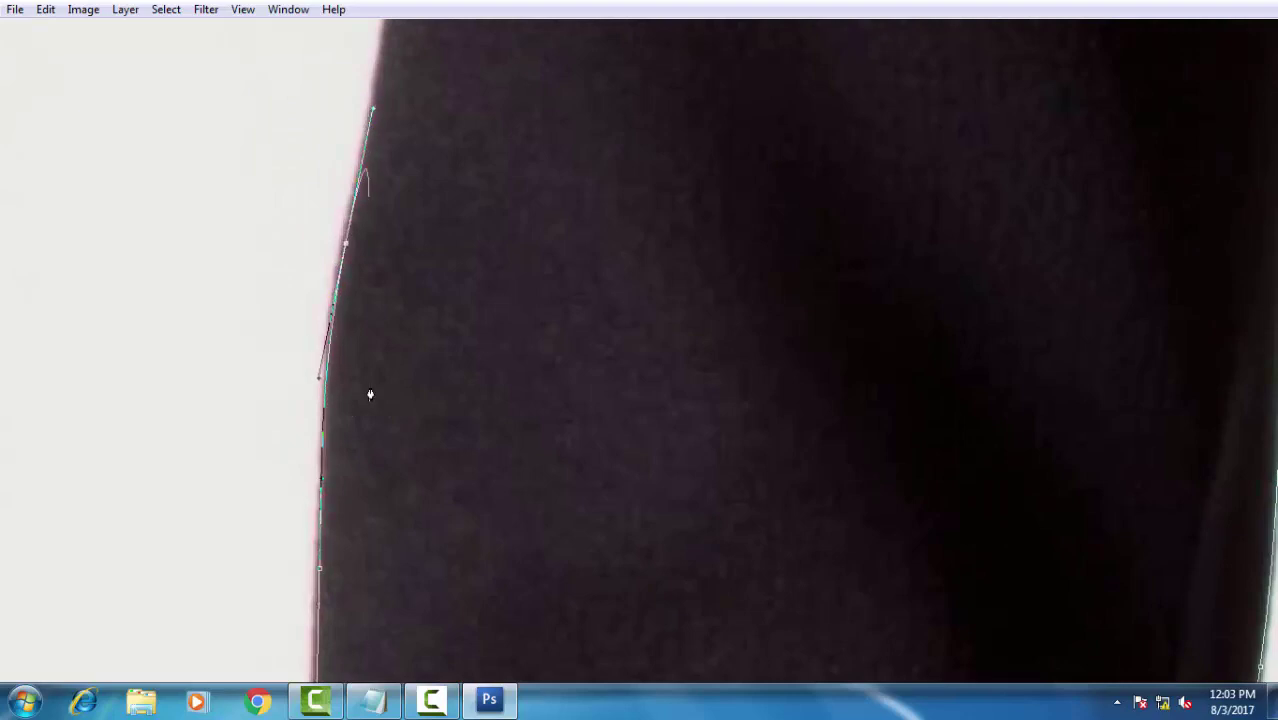
pyautogui.hotkey('ctrl', 'z')
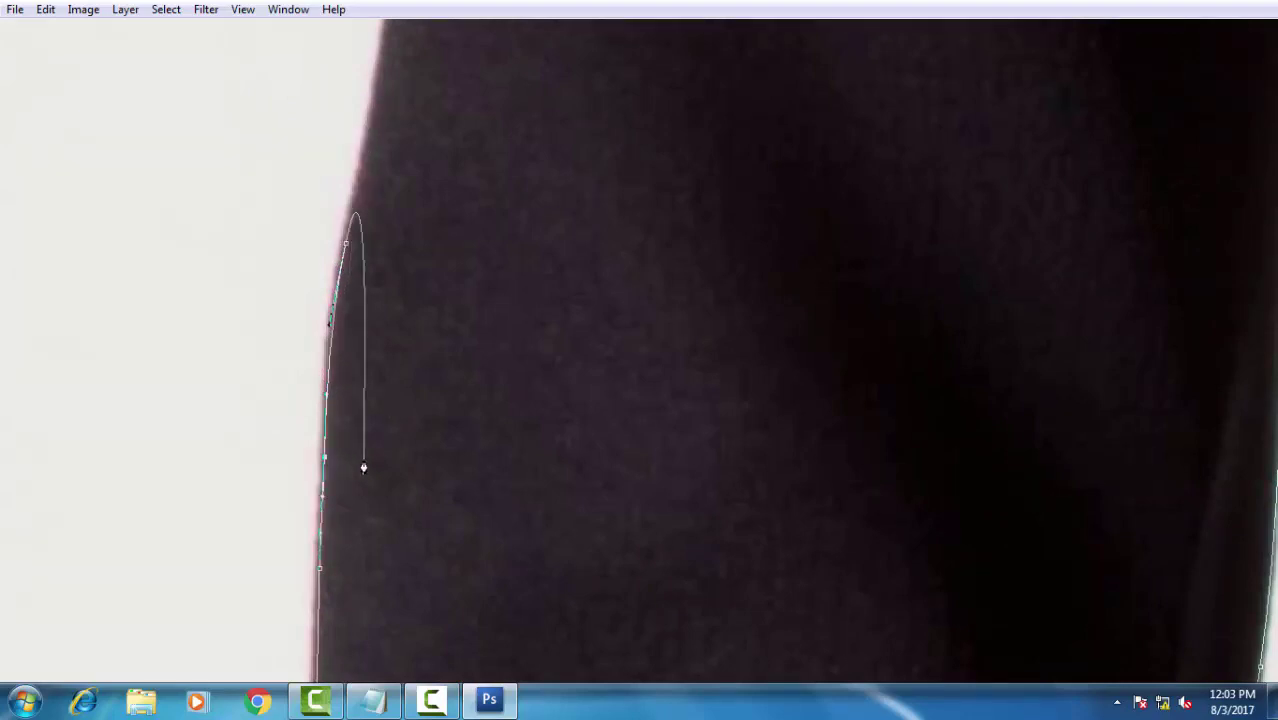
pyautogui.moveTo(395, 402); pyautogui.dragTo(365, 302)
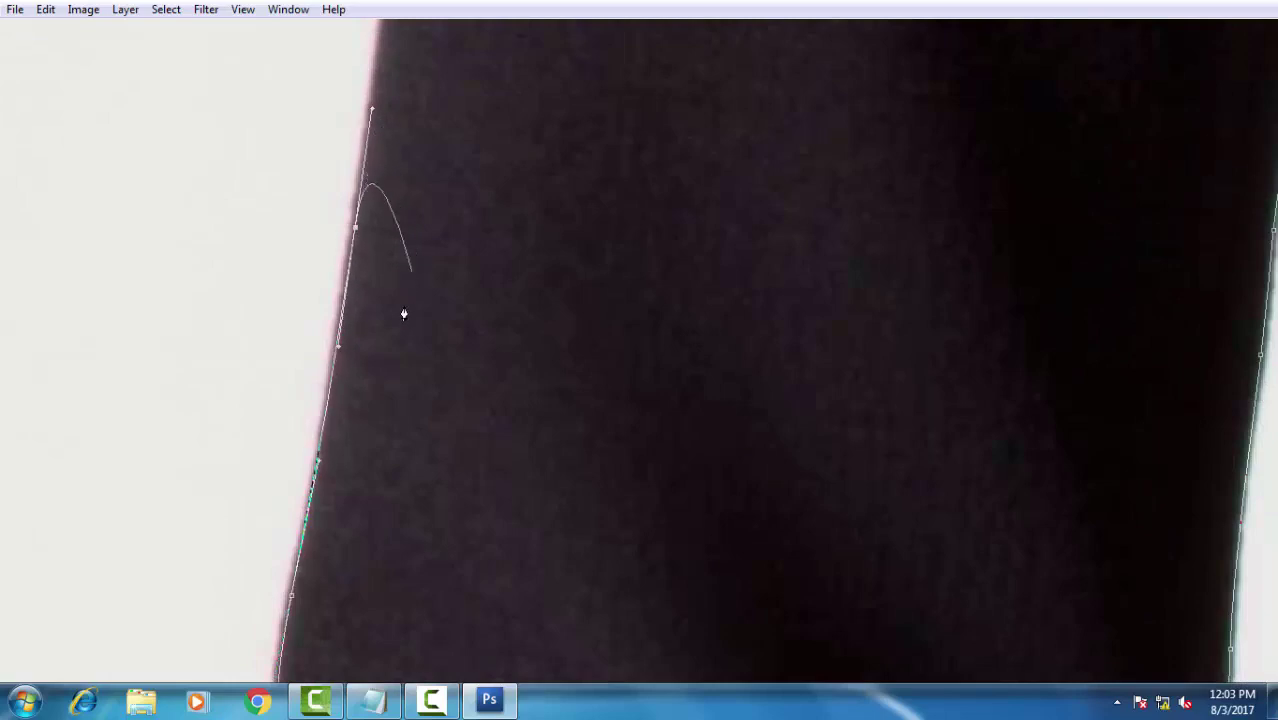
pyautogui.moveTo(379, 284); pyautogui.dragTo(371, 382)
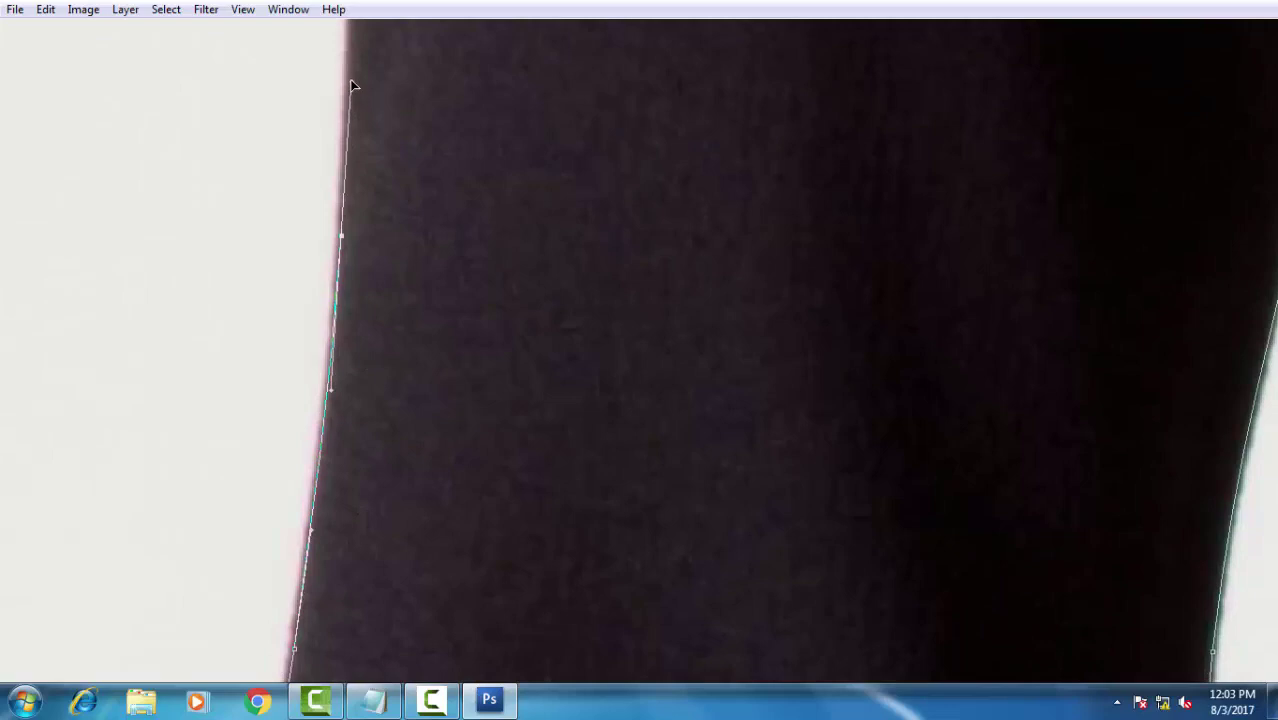
pyautogui.moveTo(375, 324); pyautogui.dragTo(385, 402)
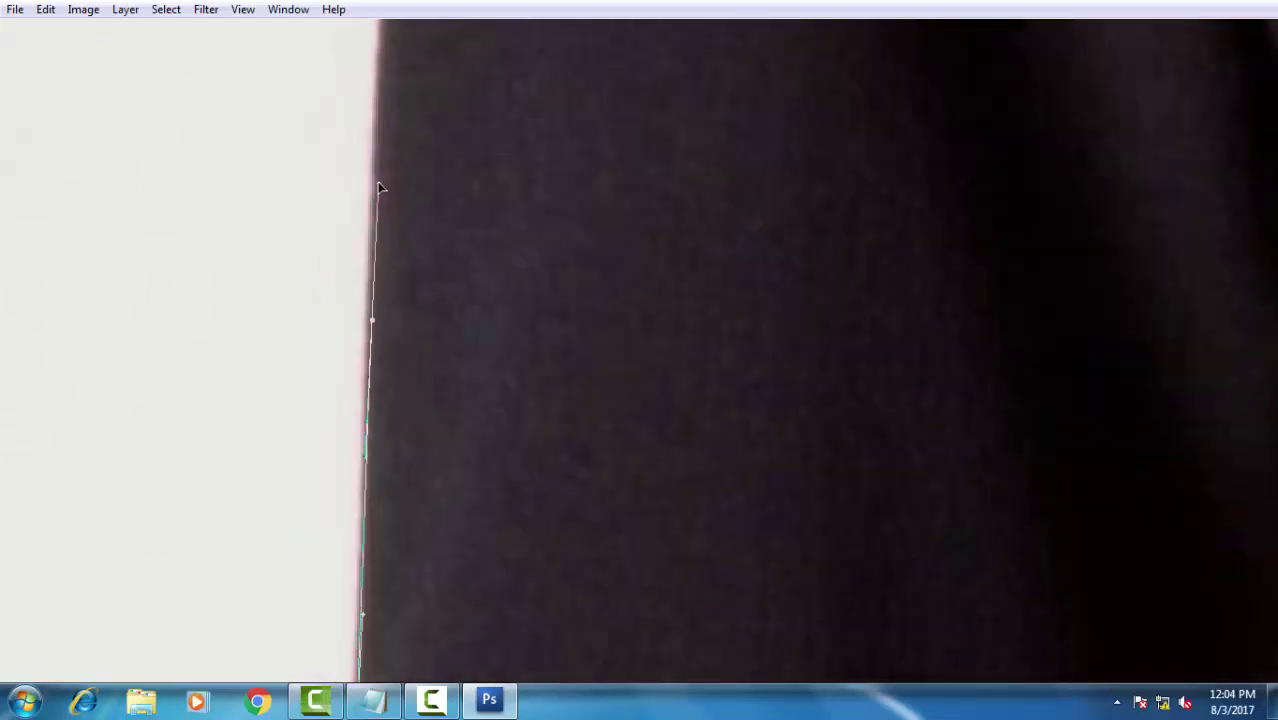
pyautogui.moveTo(393, 461); pyautogui.dragTo(404, 388)
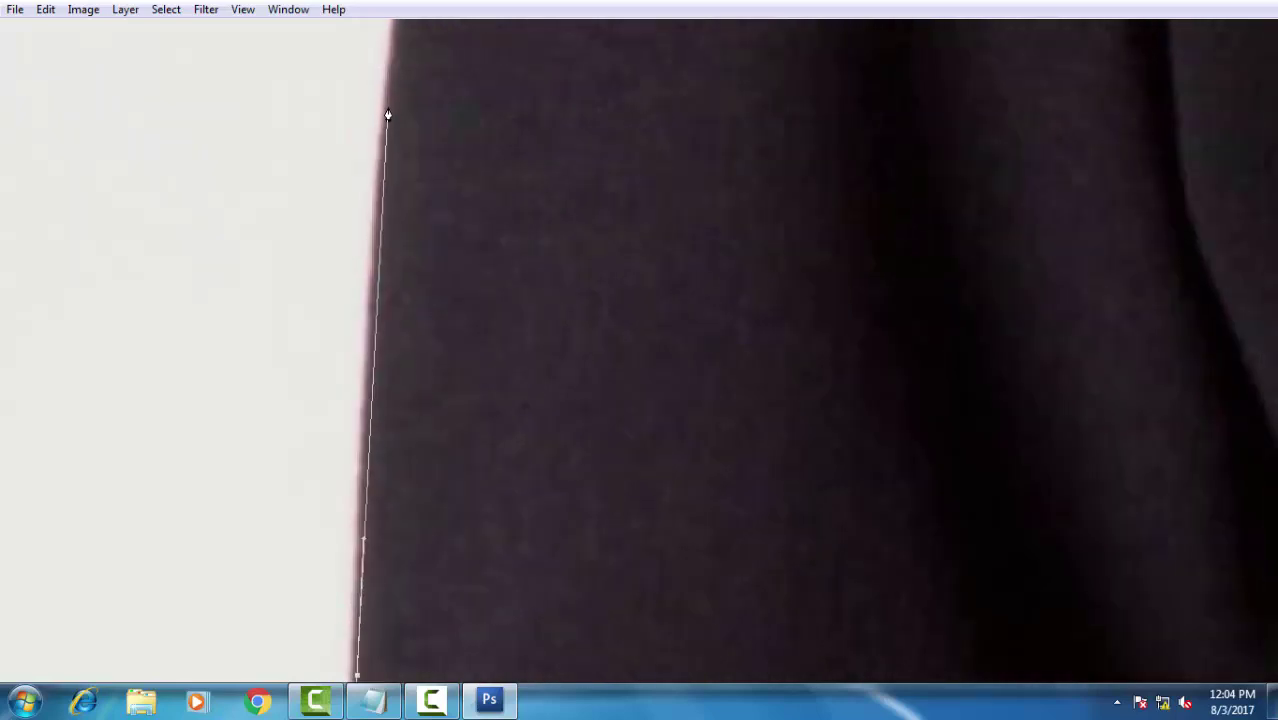
pyautogui.moveTo(388, 114); pyautogui.dragTo(390, 138)
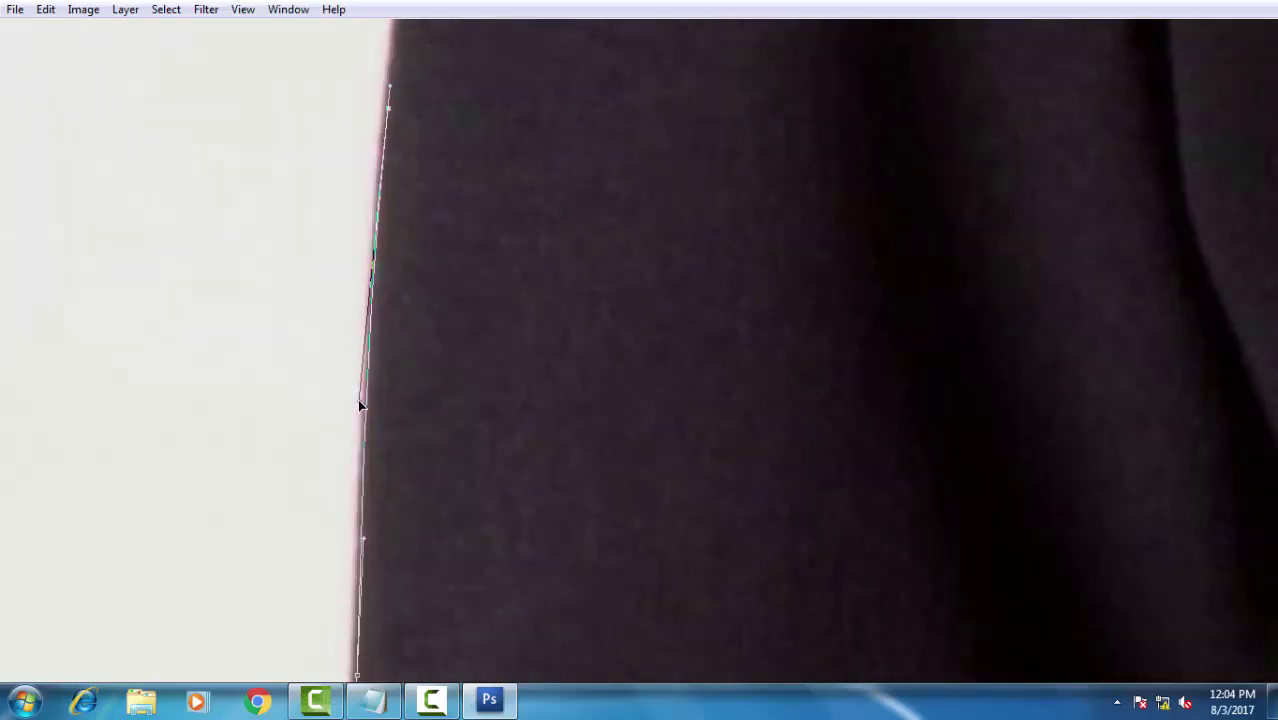
# - Continue anchors up the slanted edge to where the shoulder begins to bend
pyautogui.moveTo(419, 229); pyautogui.dragTo(391, 410)
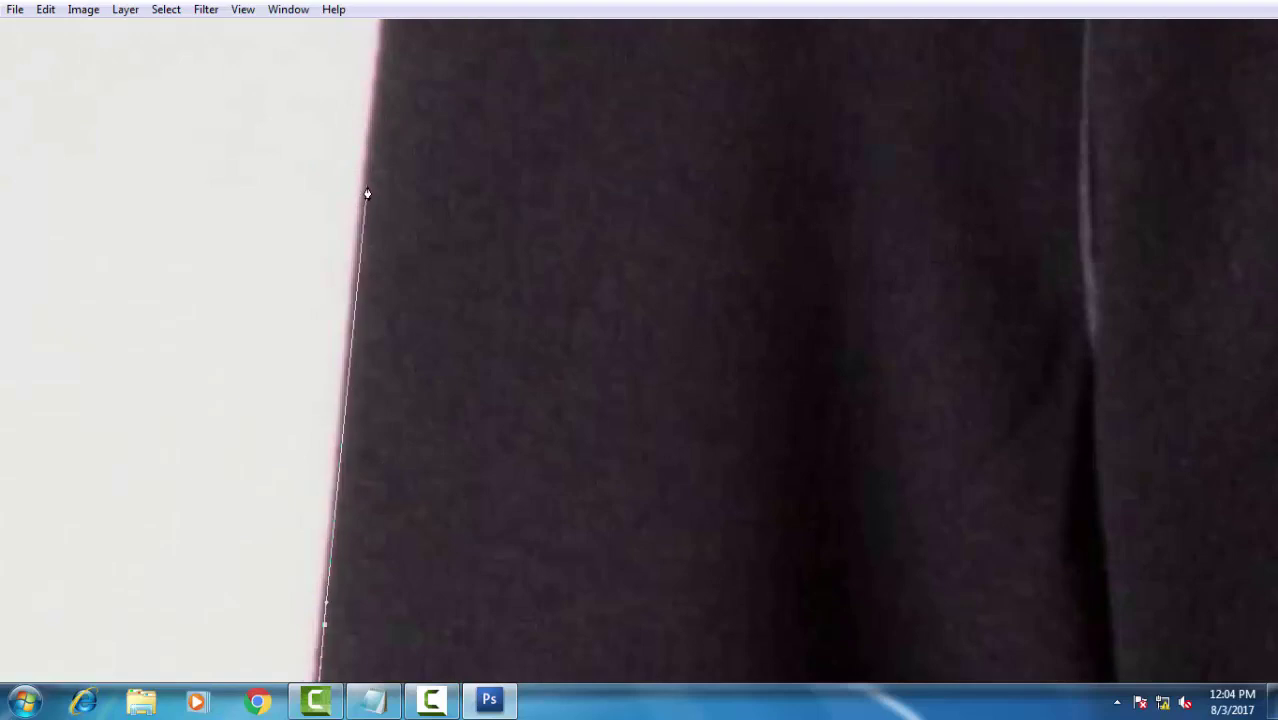
pyautogui.click(367, 187)
pyautogui.click(382, 75)
pyautogui.moveTo(413, 114); pyautogui.dragTo(376, 276)
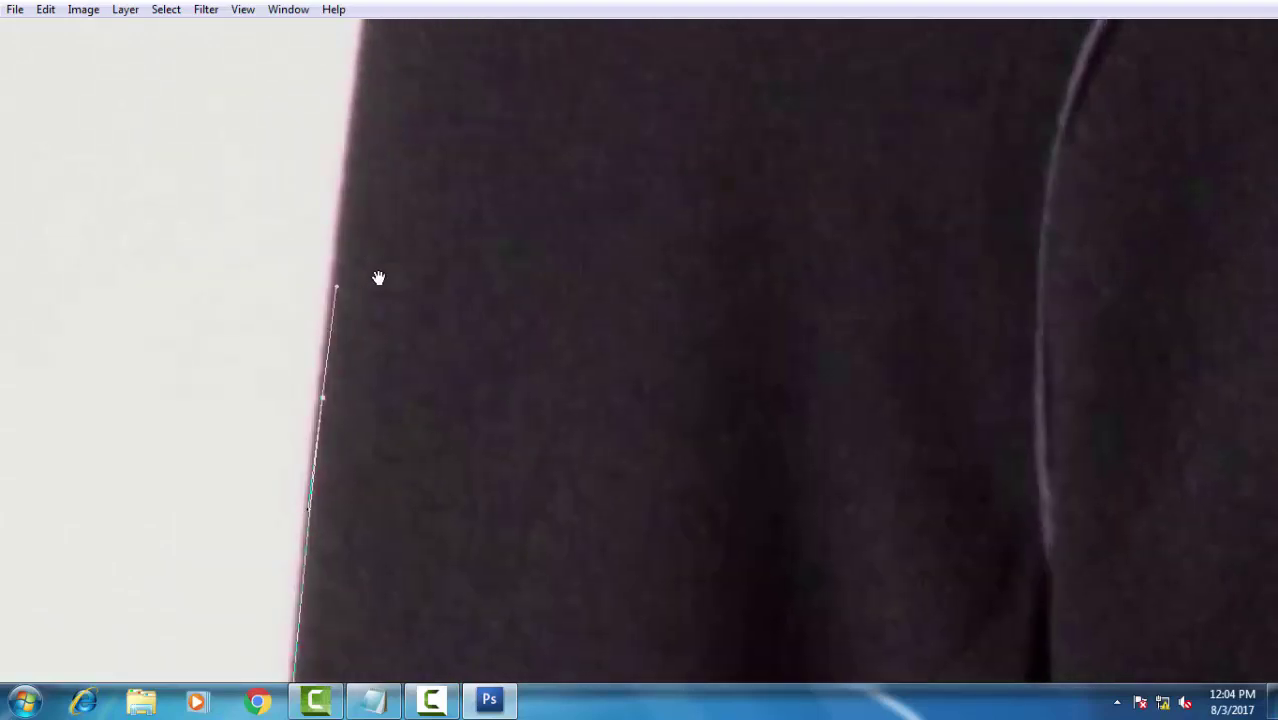
pyautogui.moveTo(381, 175); pyautogui.dragTo(401, 49)
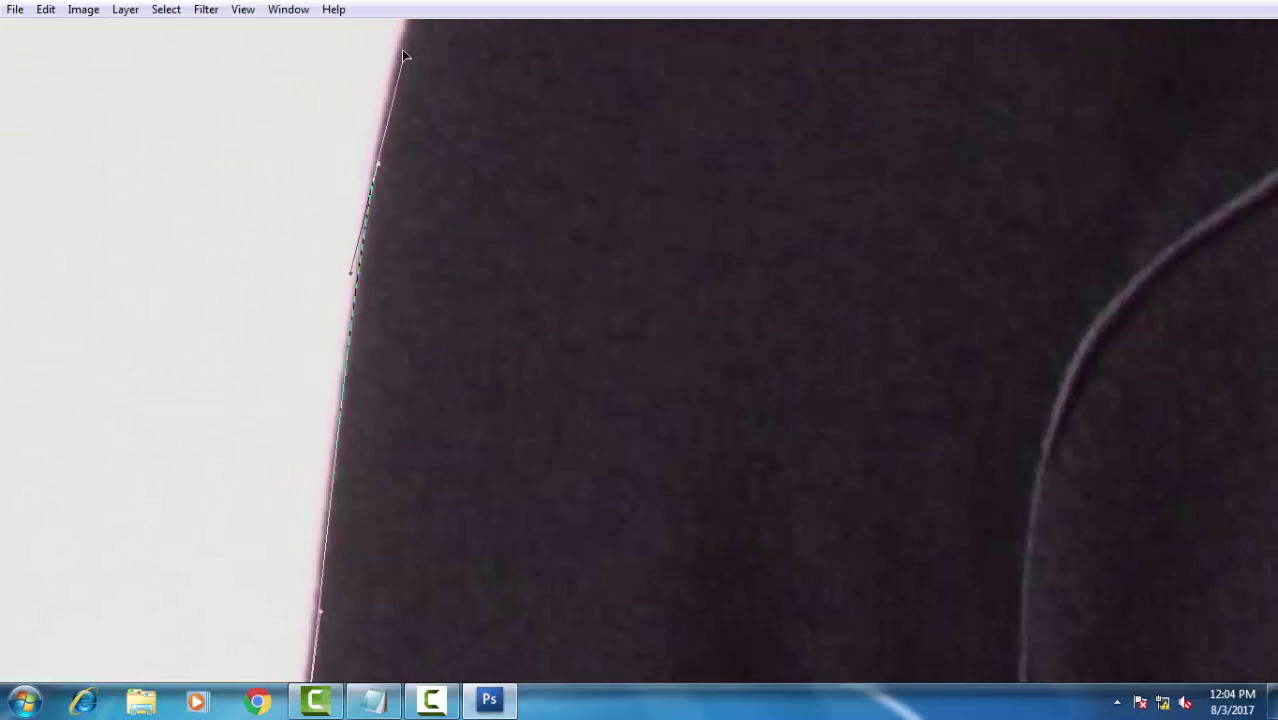
pyautogui.press('space')
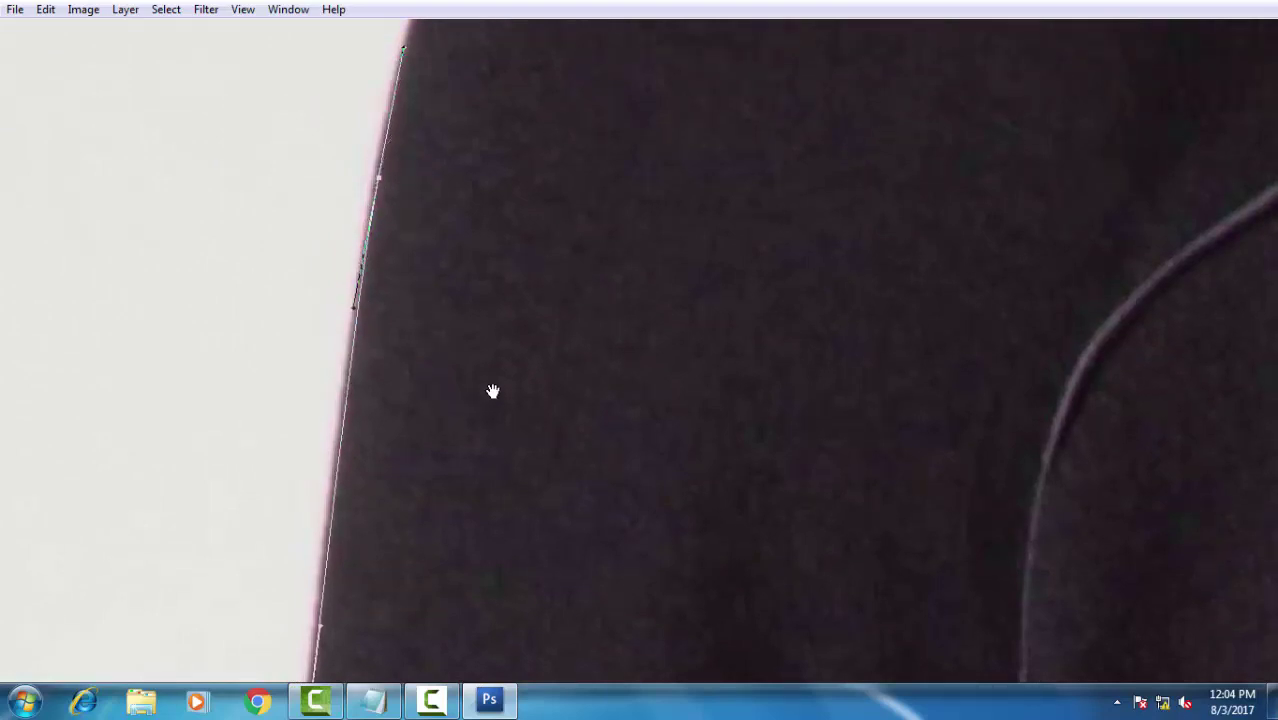
pyautogui.moveTo(528, 349); pyautogui.dragTo(548, 485)
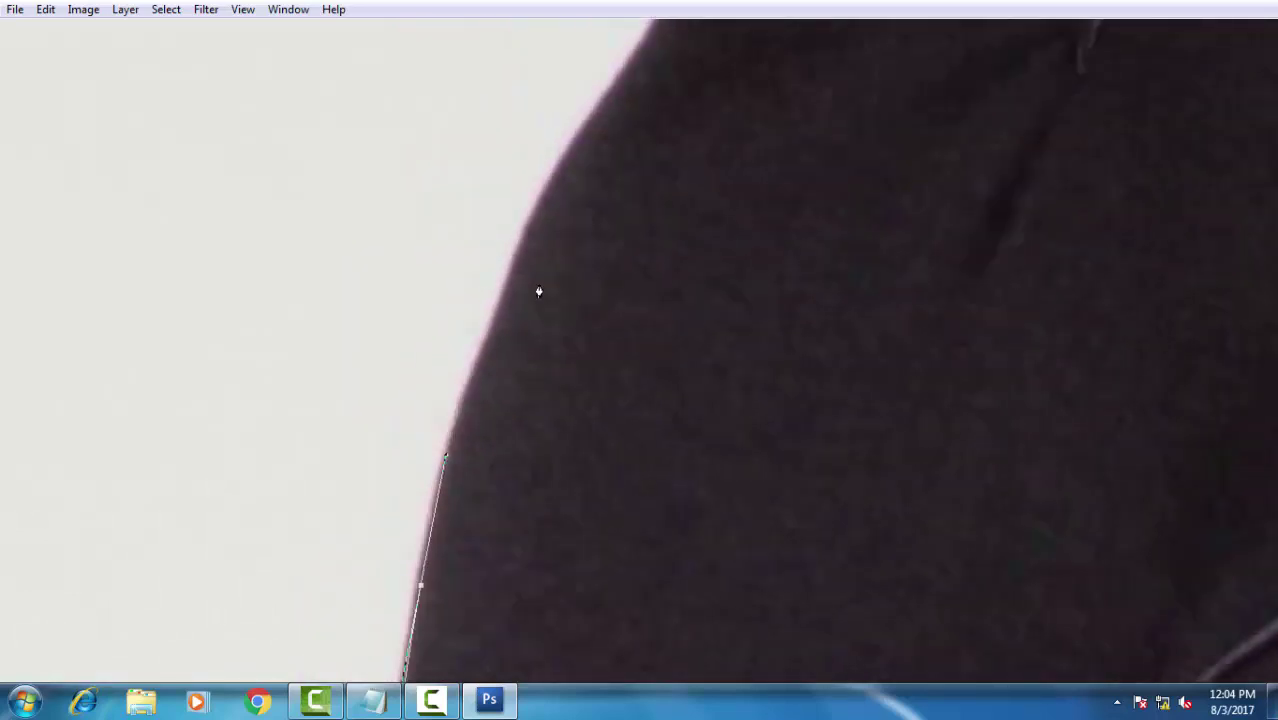
pyautogui.moveTo(503, 307); pyautogui.dragTo(547, 199)
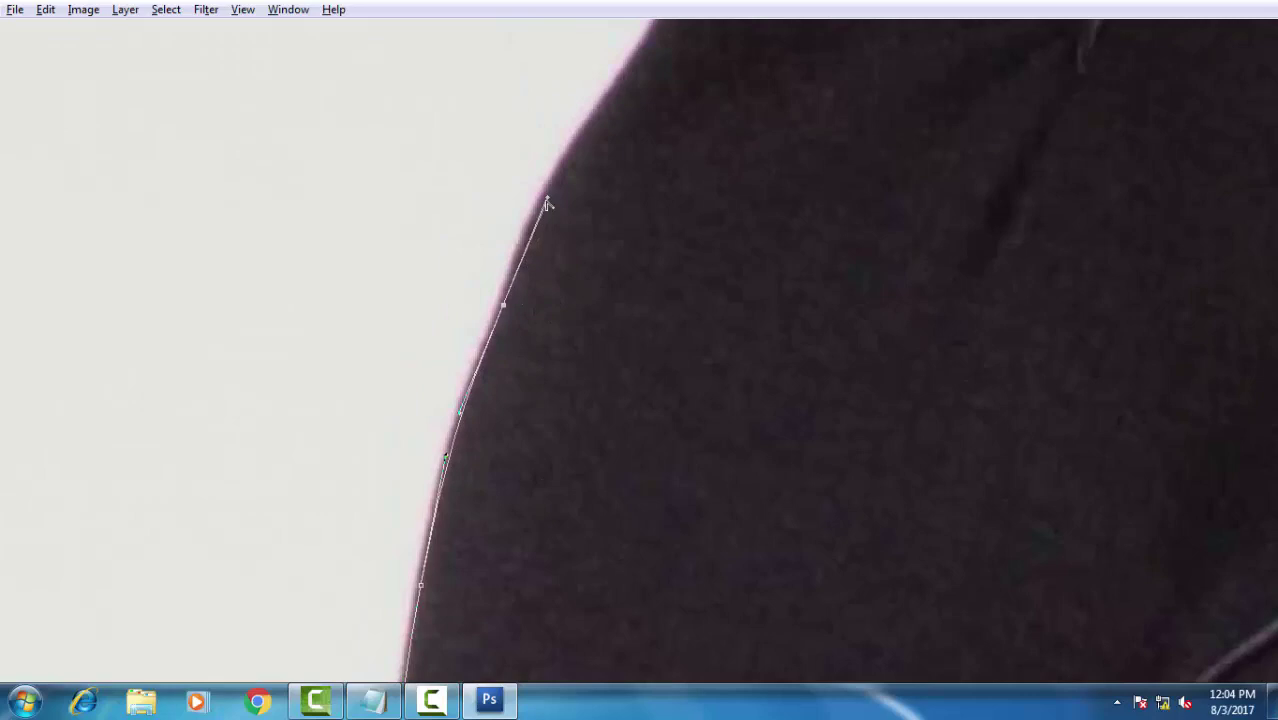
pyautogui.moveTo(597, 221); pyautogui.dragTo(573, 374)
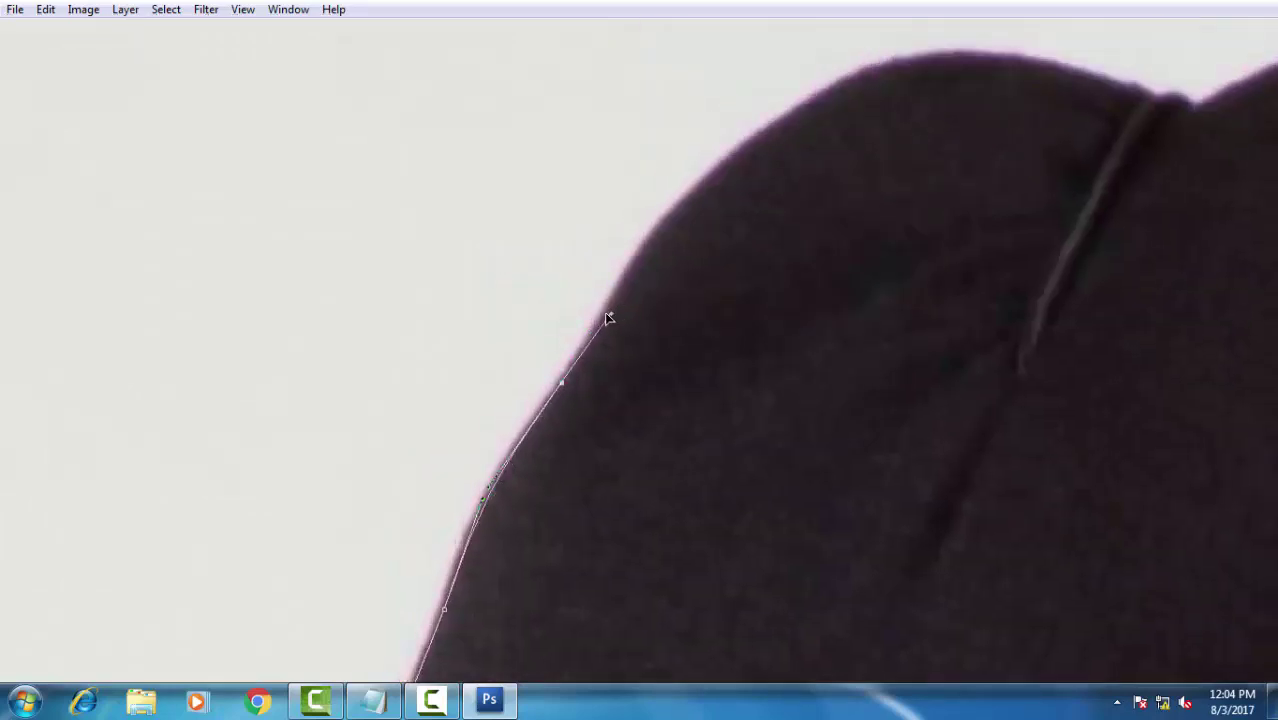
# - Trace smooth anchors over the puffed shoulder top to the shoulder seam
pyautogui.moveTo(654, 233); pyautogui.dragTo(707, 165)
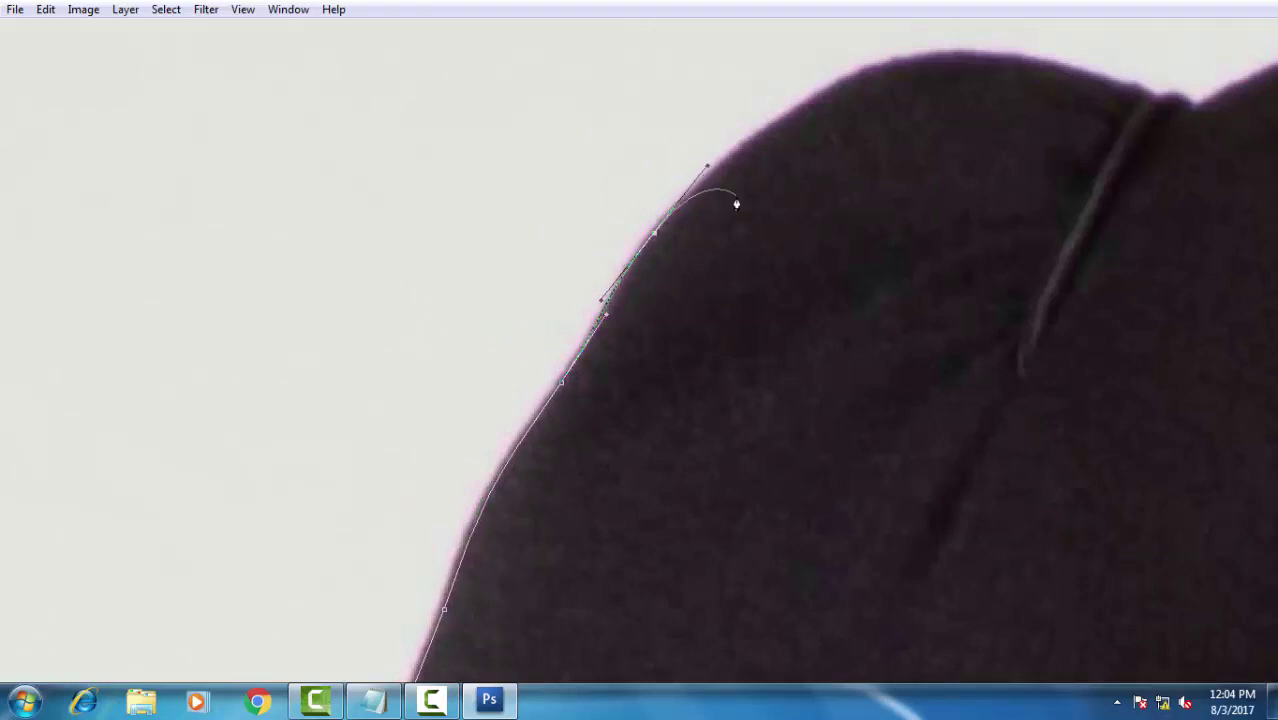
pyautogui.moveTo(827, 179); pyautogui.dragTo(714, 259)
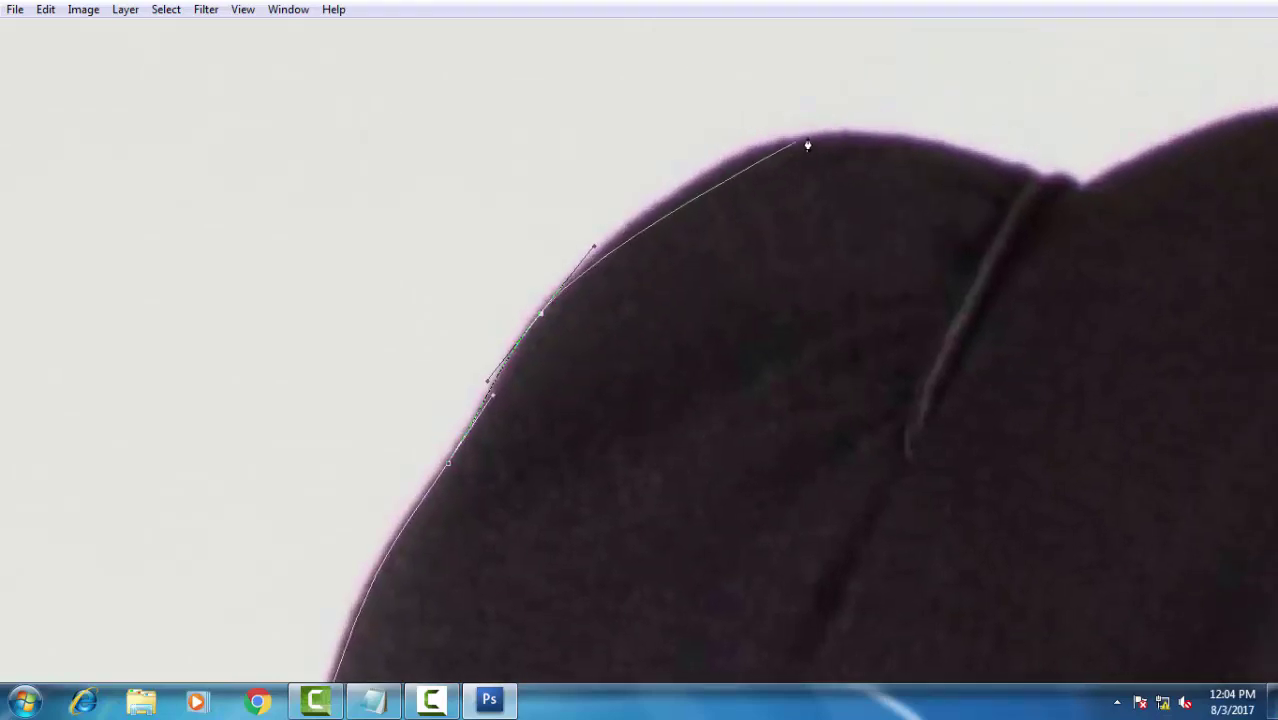
pyautogui.moveTo(805, 139); pyautogui.dragTo(905, 124)
pyautogui.moveTo(1040, 176); pyautogui.dragTo(1092, 200)
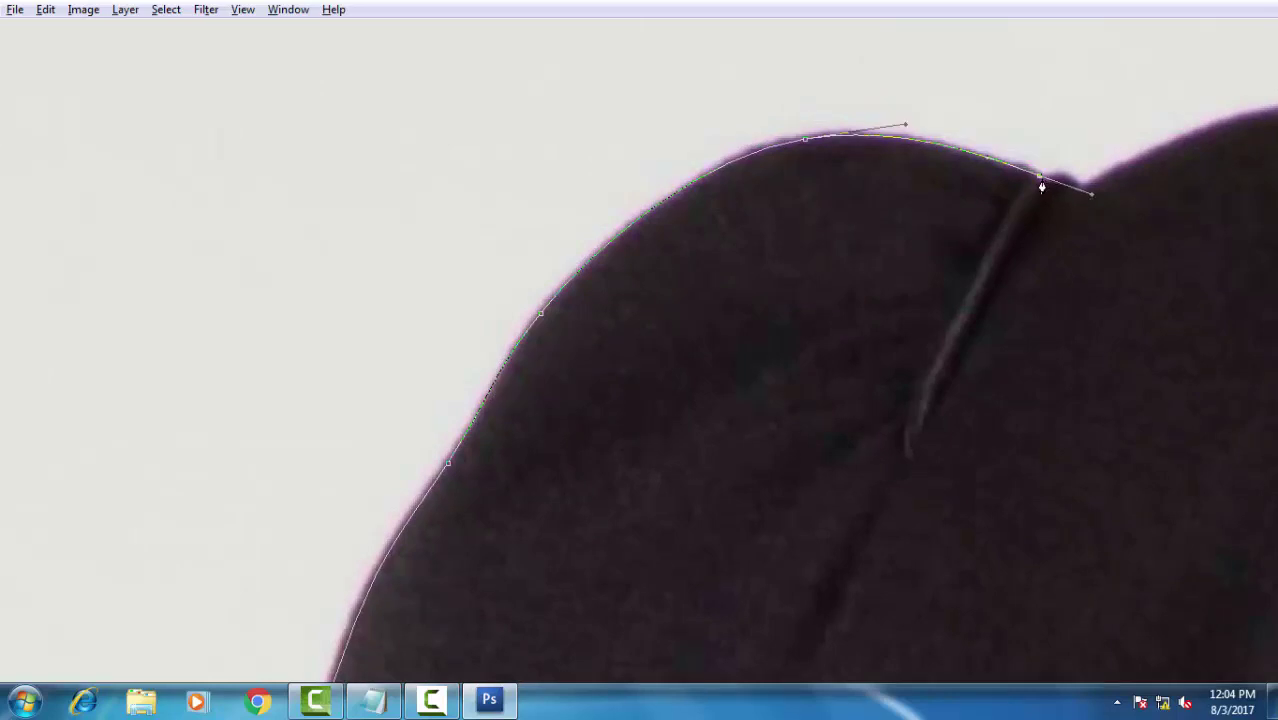
pyautogui.moveTo(1084, 201); pyautogui.dragTo(1094, 204)
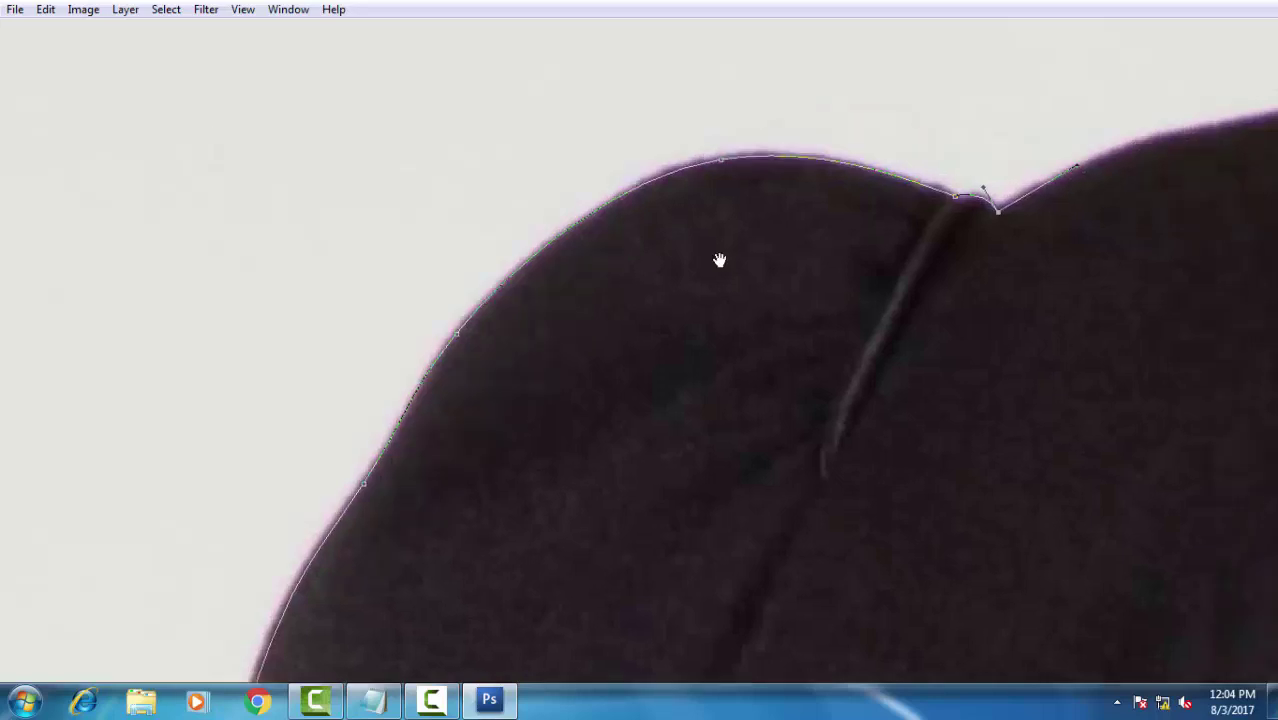
# - Carry the path past the seam dip along the shoulder line to the neckline
pyautogui.moveTo(1165, 149); pyautogui.dragTo(497, 269)
pyautogui.moveTo(766, 219); pyautogui.dragTo(958, 228)
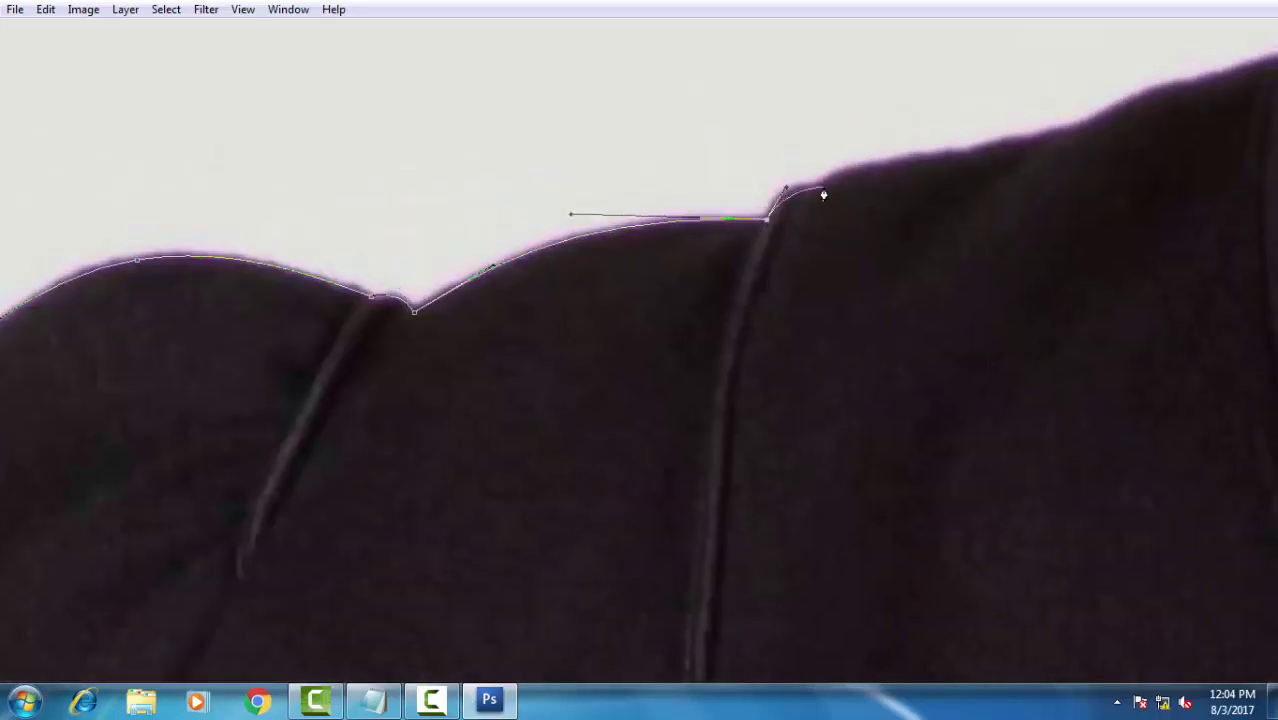
pyautogui.moveTo(823, 192); pyautogui.dragTo(853, 186)
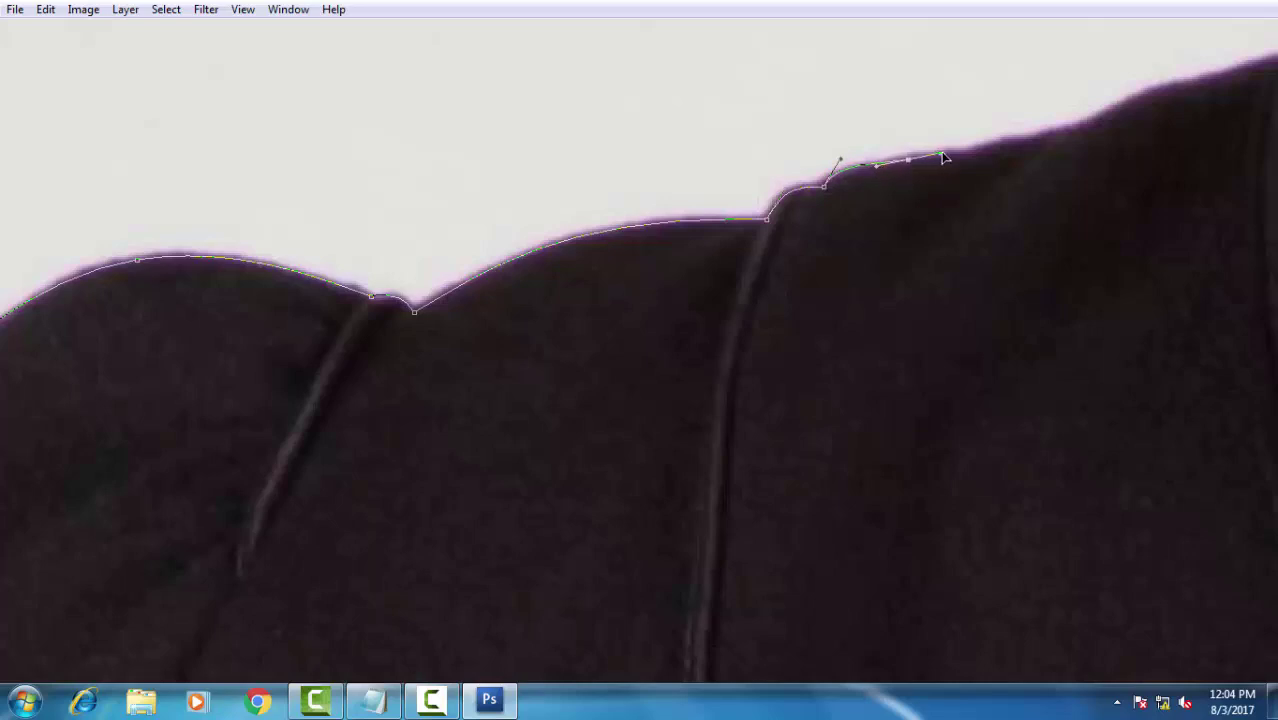
pyautogui.moveTo(1095, 117); pyautogui.dragTo(1150, 94)
pyautogui.moveTo(1107, 143); pyautogui.dragTo(774, 232)
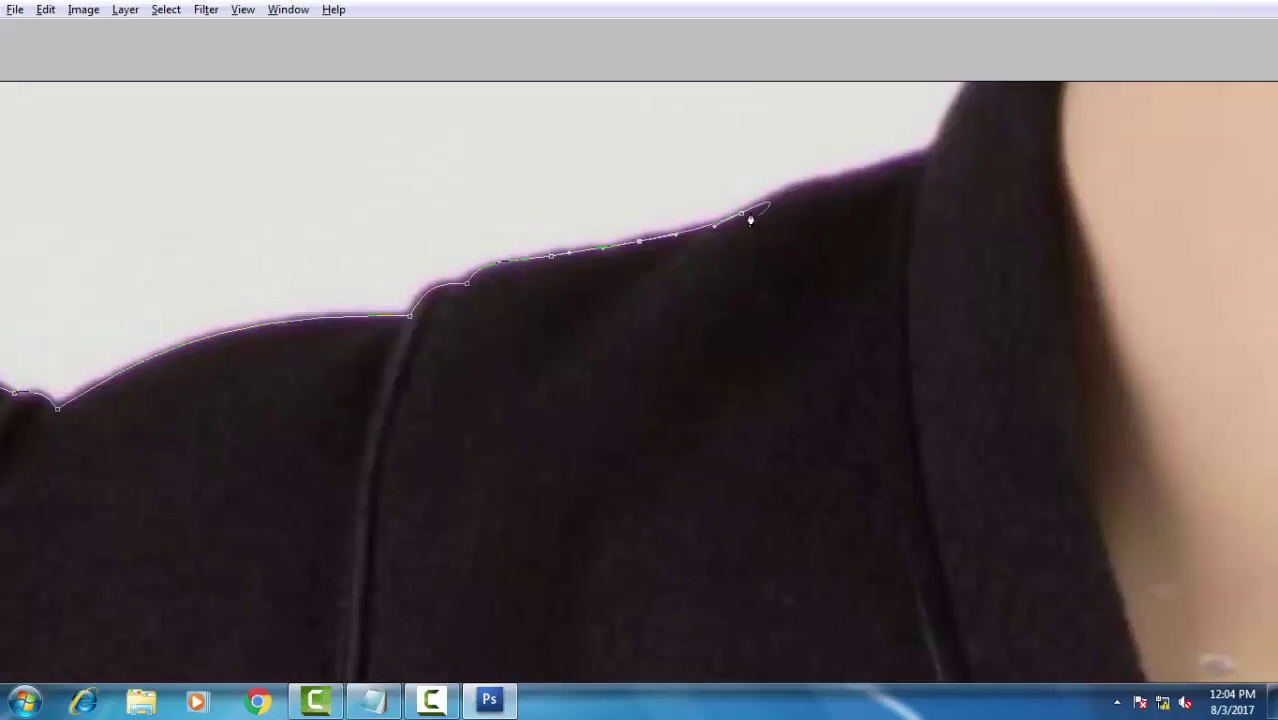
pyautogui.moveTo(812, 191)
pyautogui.mouseDown()
pyautogui.moveTo(930, 156)
pyautogui.moveTo(881, 305)
pyautogui.moveTo(905, 240)
pyautogui.mouseUp()
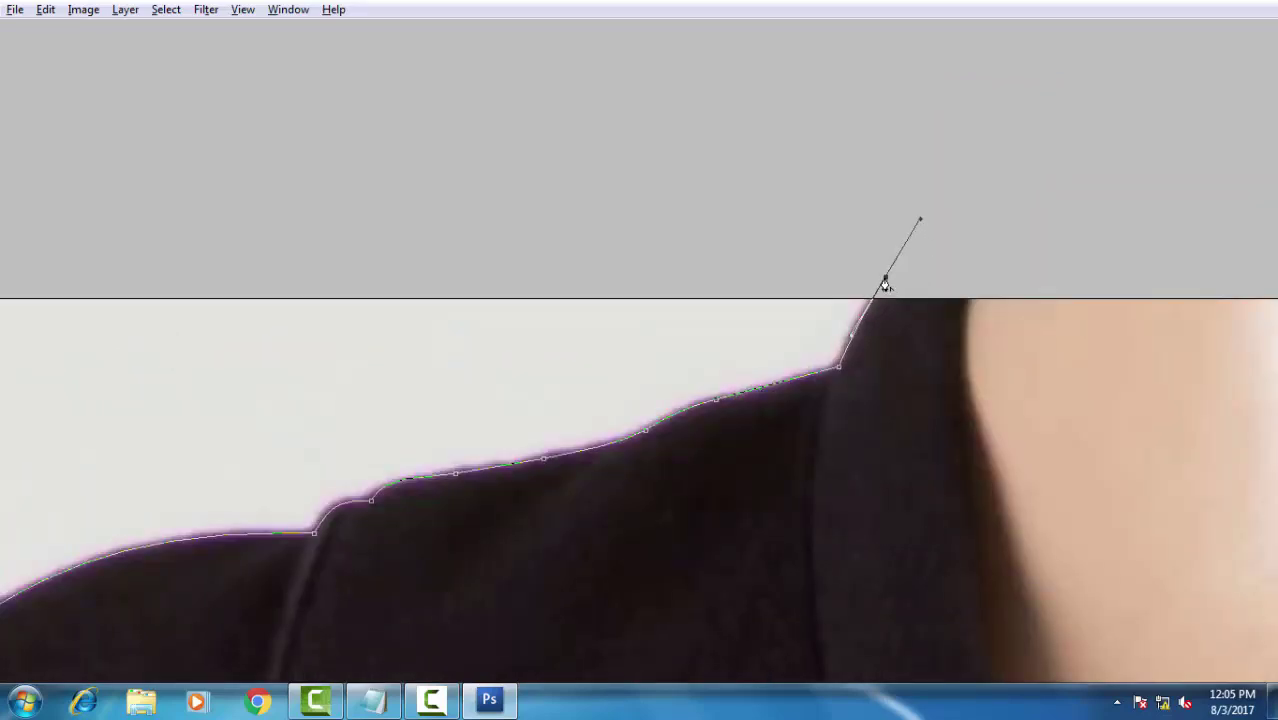
# - Trace curved pen anchors from the collar top down the left neckline edge
pyautogui.moveTo(961, 429); pyautogui.dragTo(964, 235)
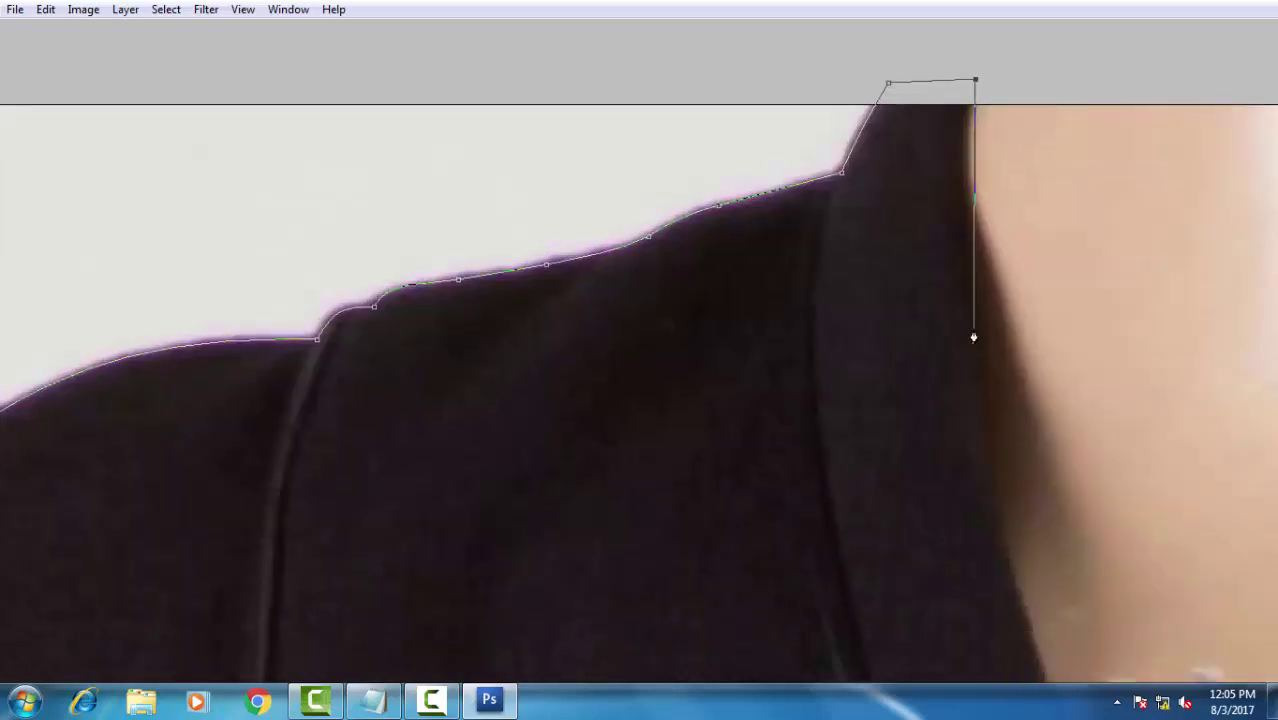
pyautogui.moveTo(973, 330)
pyautogui.mouseDown()
pyautogui.moveTo(995, 488)
pyautogui.moveTo(926, 284)
pyautogui.mouseUp()
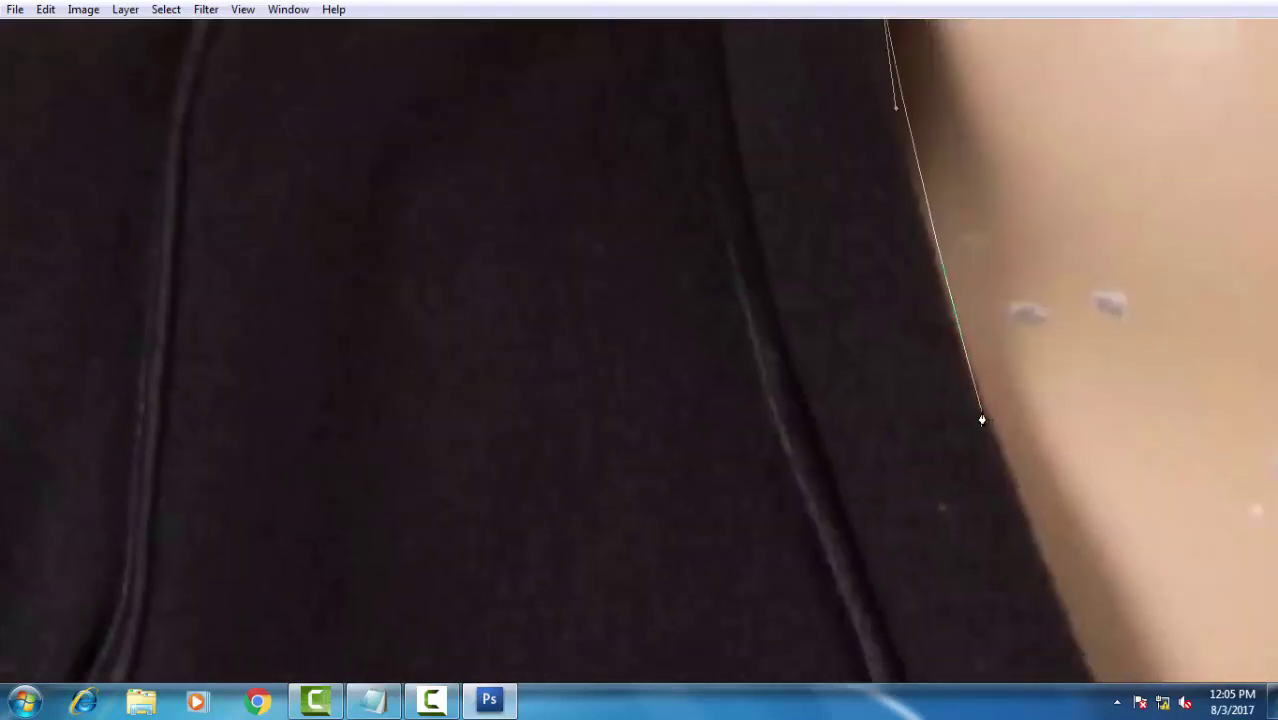
pyautogui.moveTo(983, 412); pyautogui.dragTo(1042, 577)
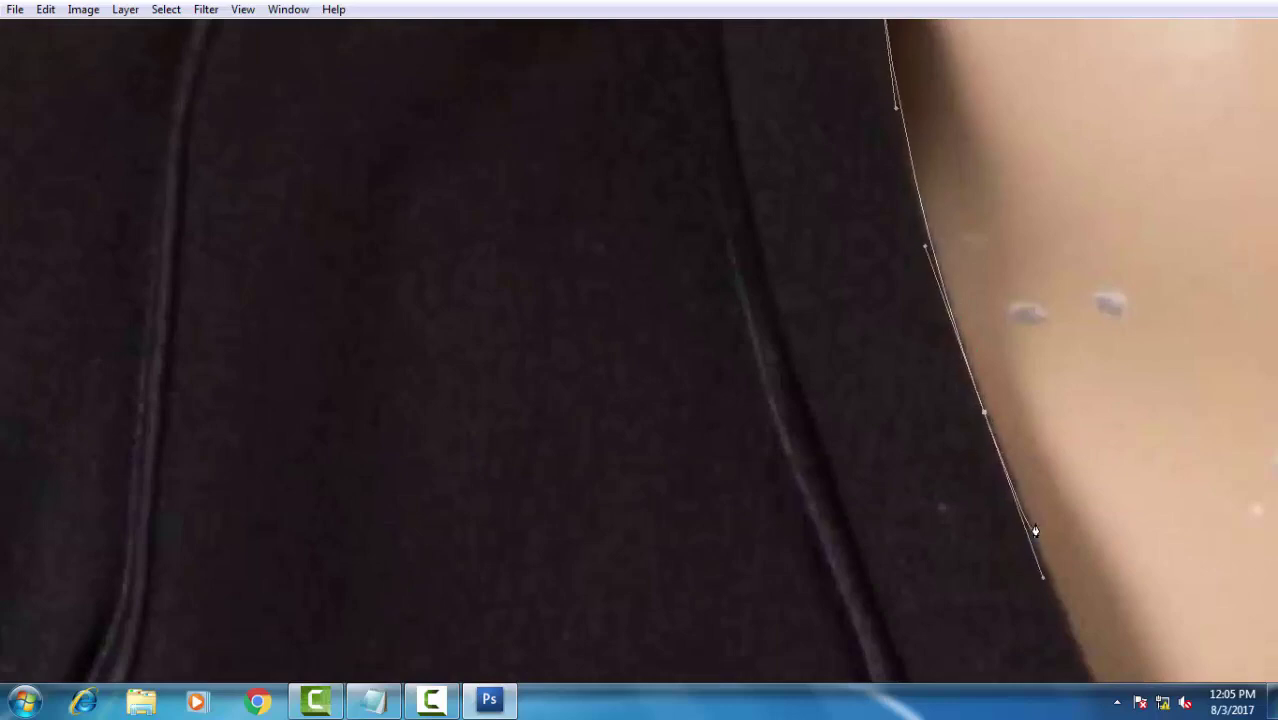
pyautogui.moveTo(1041, 528)
pyautogui.mouseDown()
pyautogui.moveTo(953, 425)
pyautogui.moveTo(890, 265)
pyautogui.mouseUp()
pyautogui.click(1046, 585)
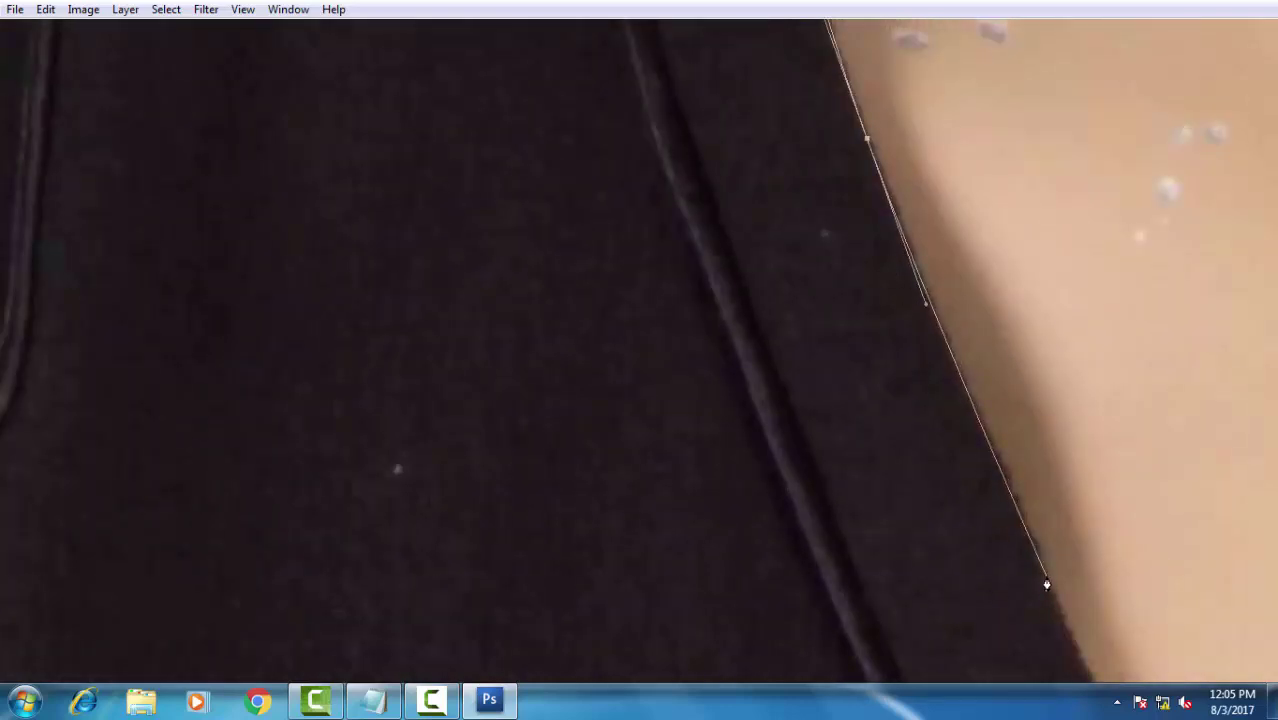
pyautogui.moveTo(1076, 643); pyautogui.dragTo(1076, 646)
pyautogui.moveTo(1014, 508); pyautogui.dragTo(997, 464)
# - Extend the path to the V's point, undoing one misplaced anchor
pyautogui.scroll(-2, 964, 462)
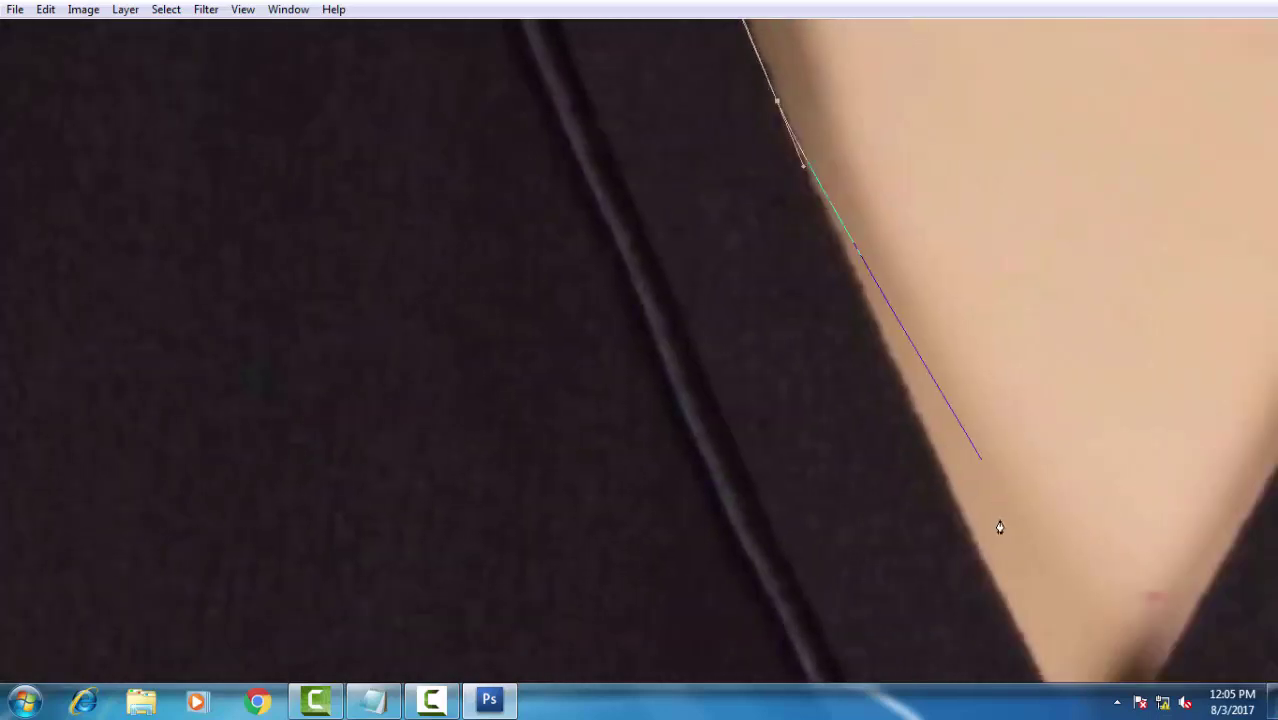
pyautogui.click(985, 576)
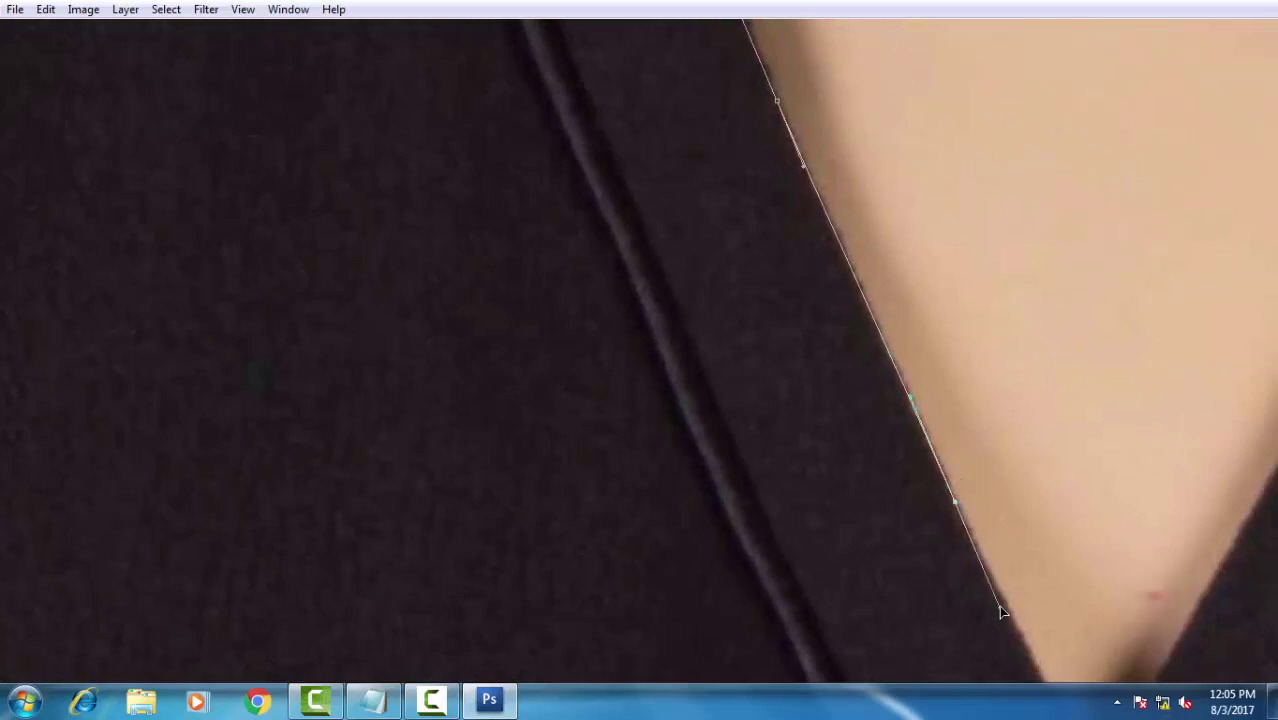
pyautogui.scroll(-3, 1000, 610)
pyautogui.scroll(3, 929, 416)
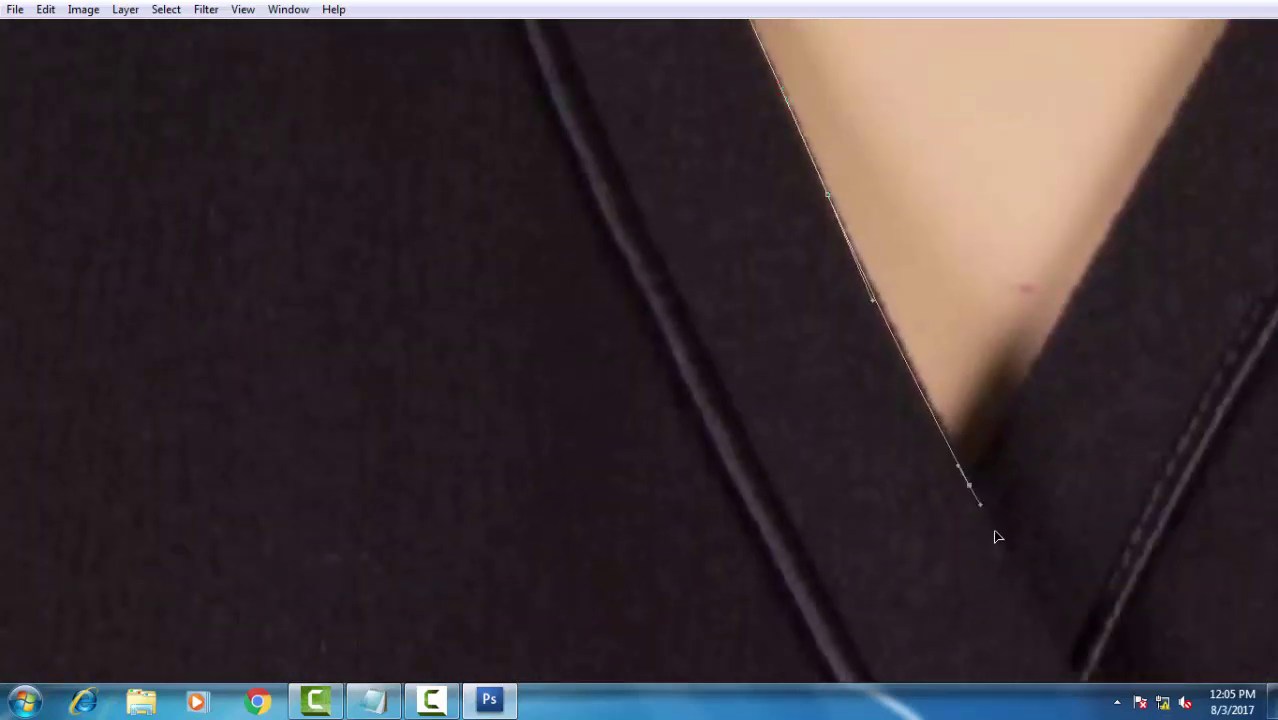
pyautogui.click(1007, 563)
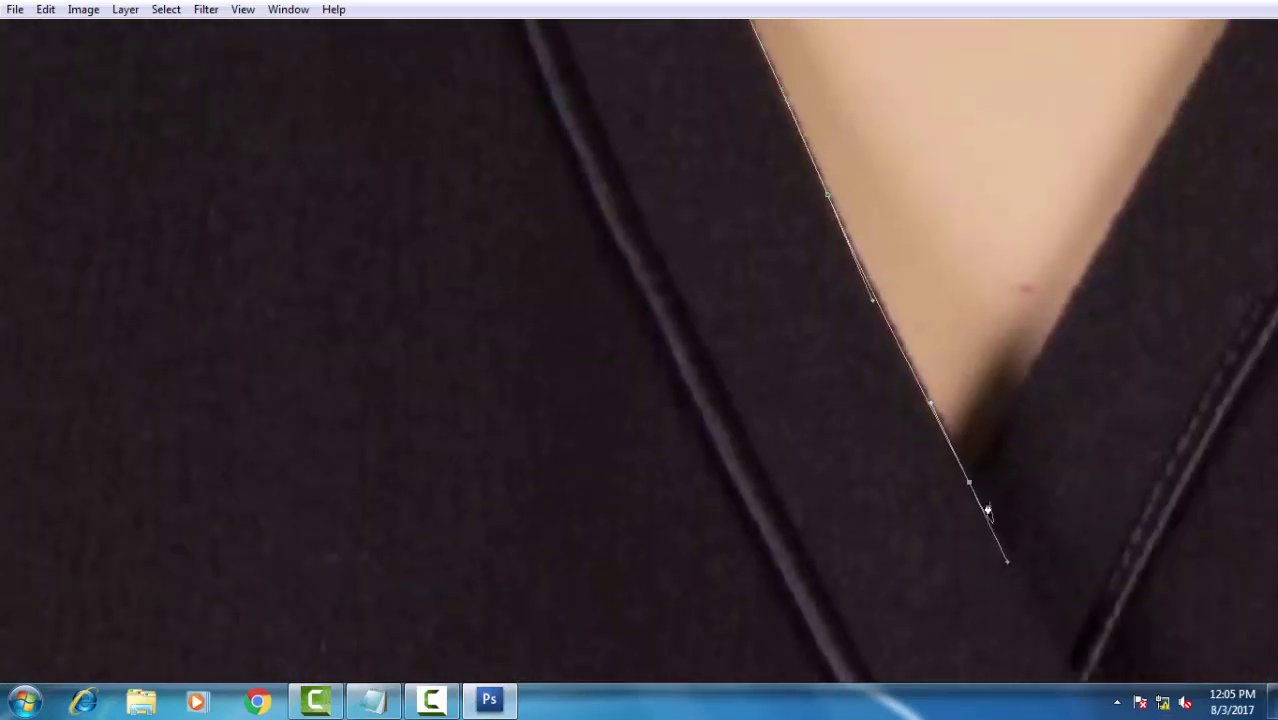
pyautogui.hotkey('ctrl', 'z')
# - Add anchors climbing the right edge of the V neckline
pyautogui.click(1131, 199)
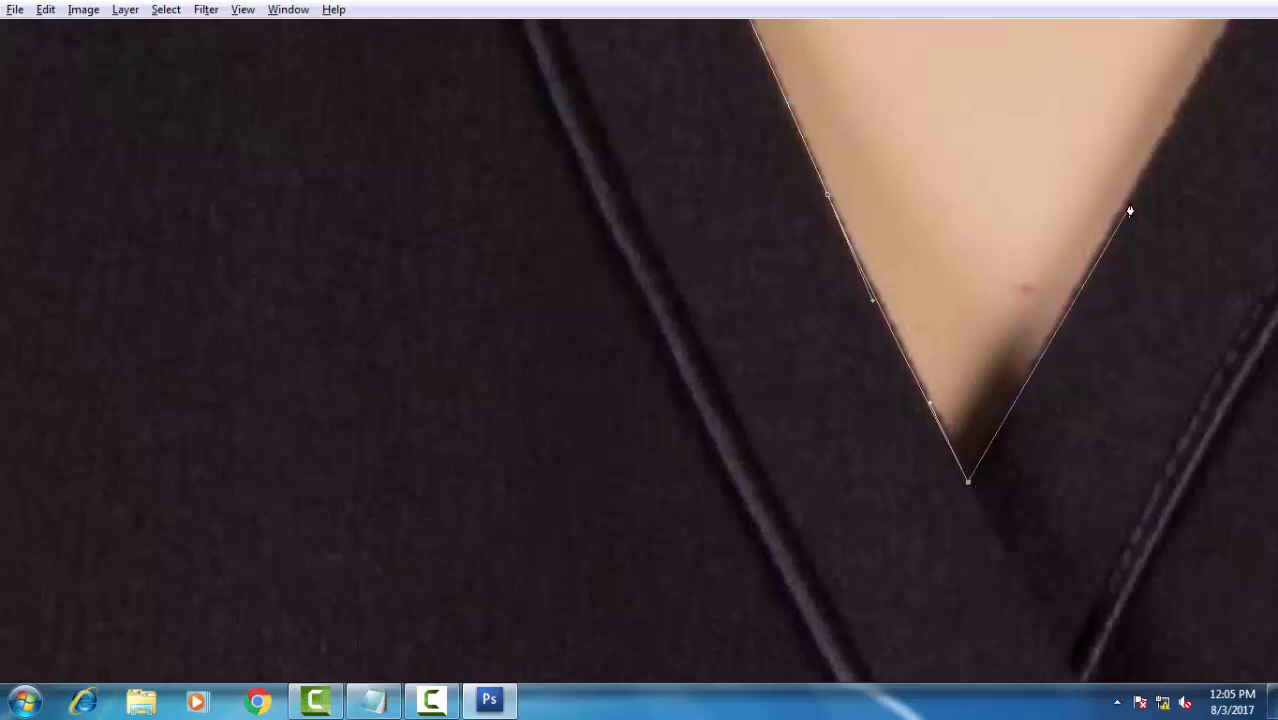
pyautogui.click(1189, 104)
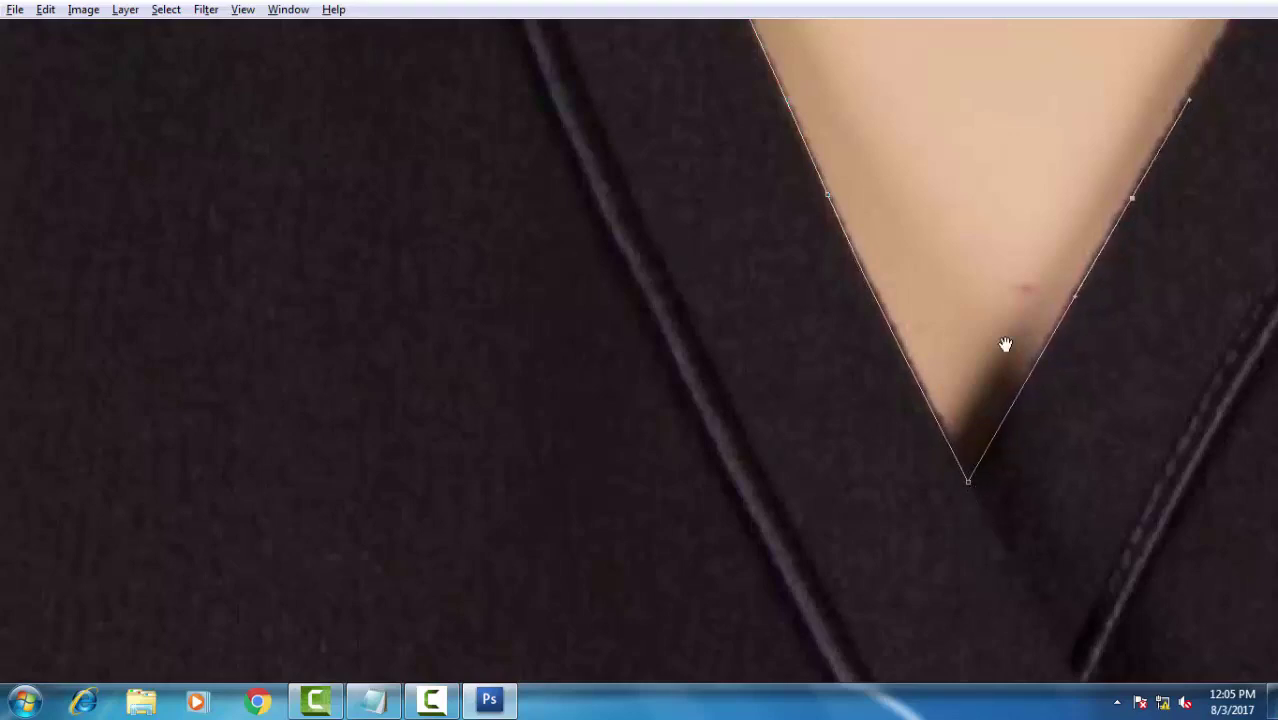
pyautogui.moveTo(1166, 228); pyautogui.dragTo(984, 419)
pyautogui.moveTo(1073, 236); pyautogui.dragTo(826, 513)
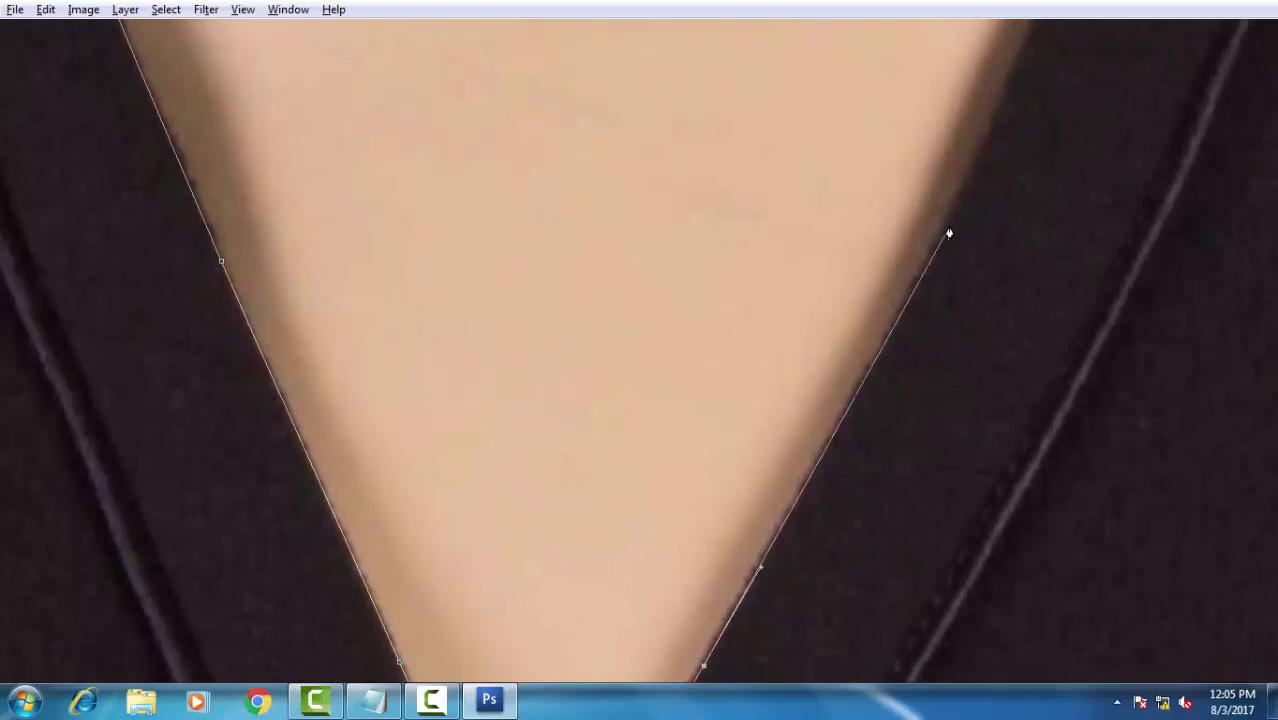
pyautogui.moveTo(956, 211); pyautogui.dragTo(1016, 85)
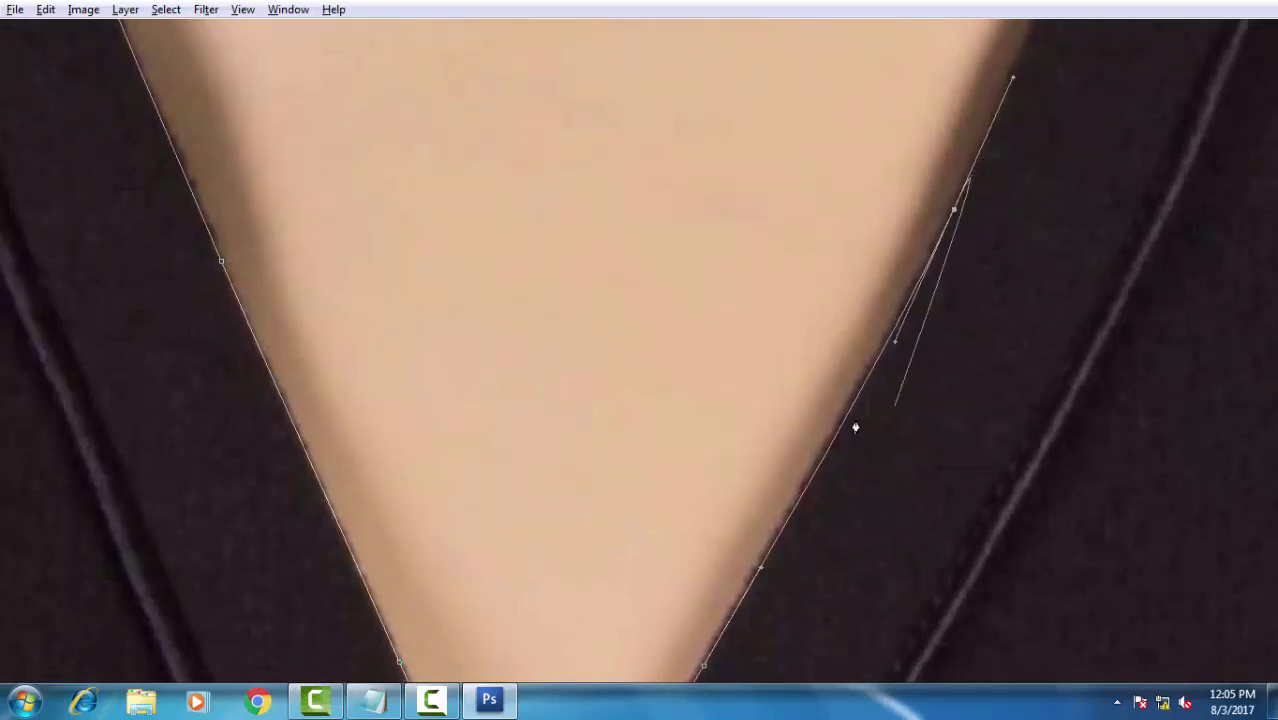
# - Curve the path up the right neck edge to the top, close it at the start anchor, and deselect
pyautogui.scroll(2, 946, 300)
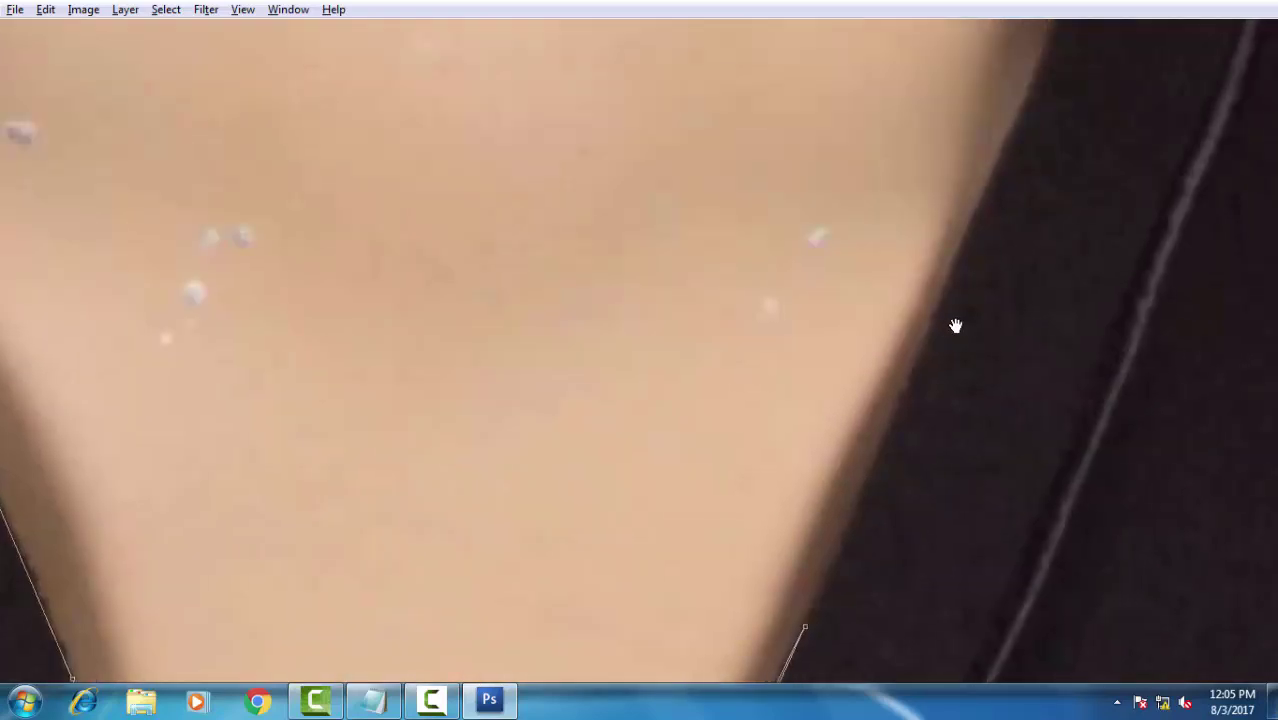
pyautogui.moveTo(994, 180)
pyautogui.mouseDown()
pyautogui.moveTo(1040, 72)
pyautogui.moveTo(870, 430)
pyautogui.mouseUp()
pyautogui.moveTo(918, 240)
pyautogui.mouseDown()
pyautogui.moveTo(947, 135)
pyautogui.moveTo(938, 388)
pyautogui.mouseUp()
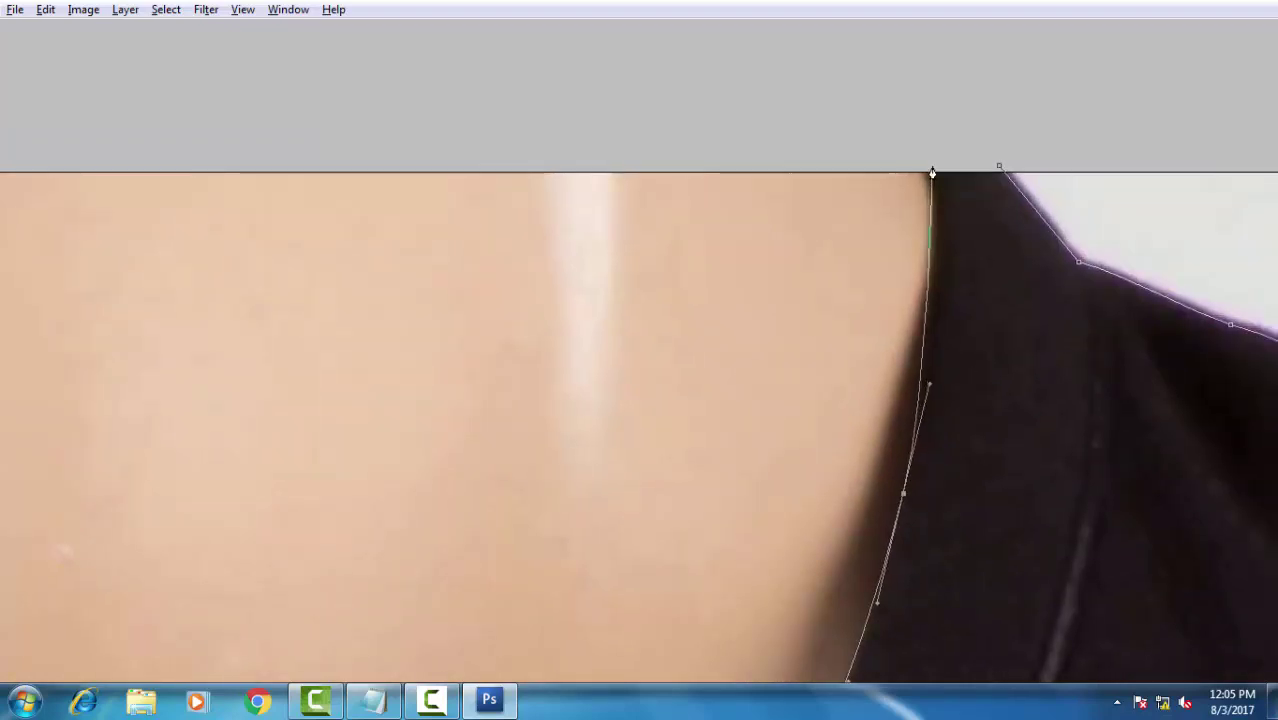
pyautogui.moveTo(932, 172); pyautogui.dragTo(917, 57)
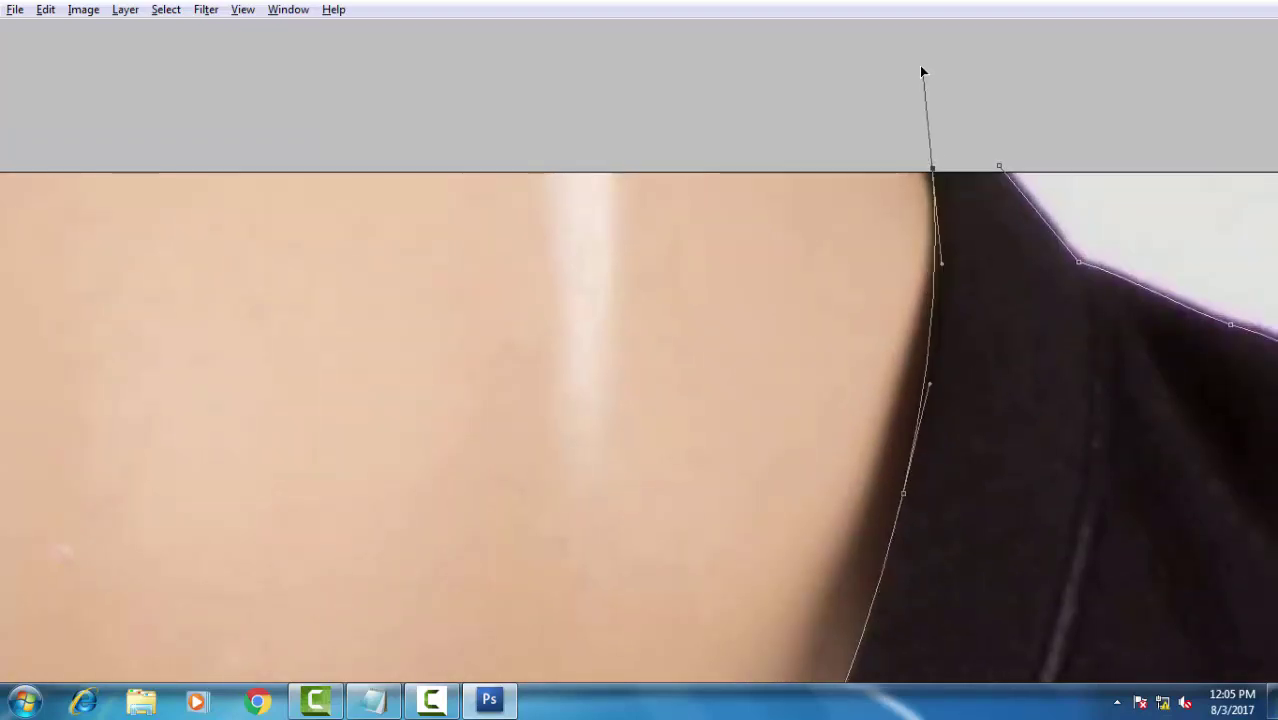
pyautogui.keyDown('alt'); pyautogui.click(928, 166); pyautogui.keyUp('alt')
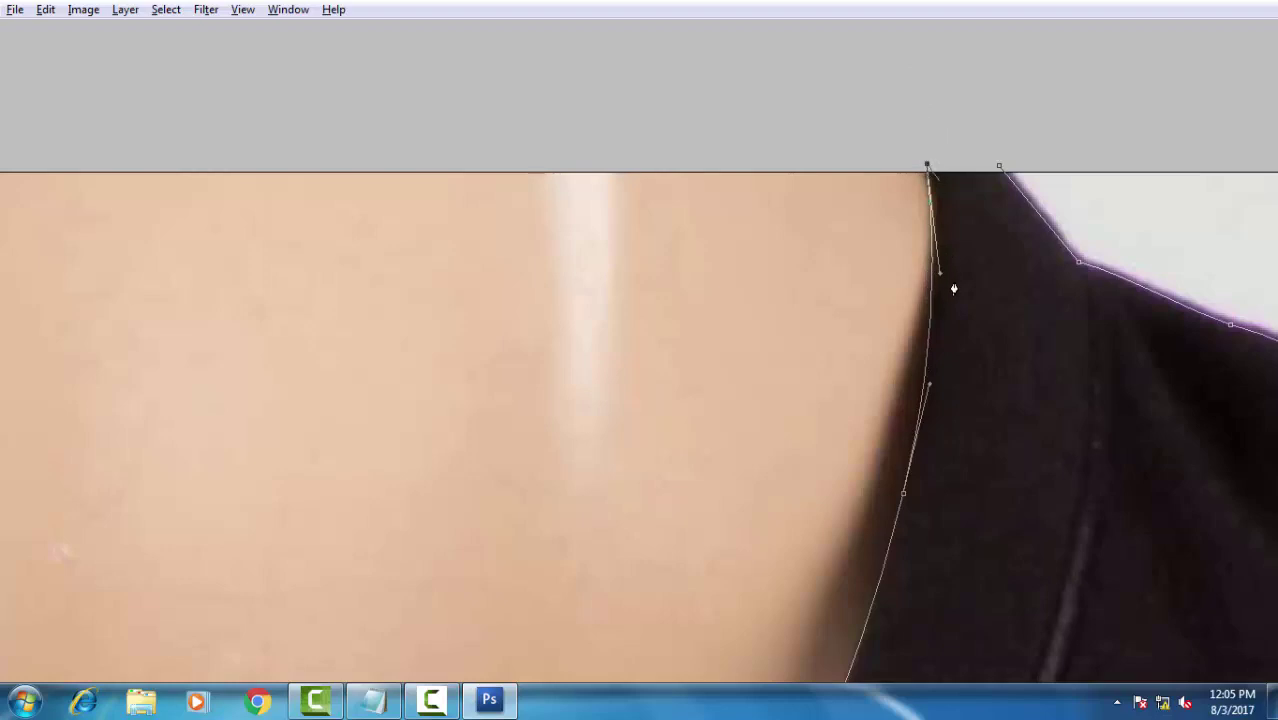
pyautogui.moveTo(939, 273); pyautogui.dragTo(955, 290)
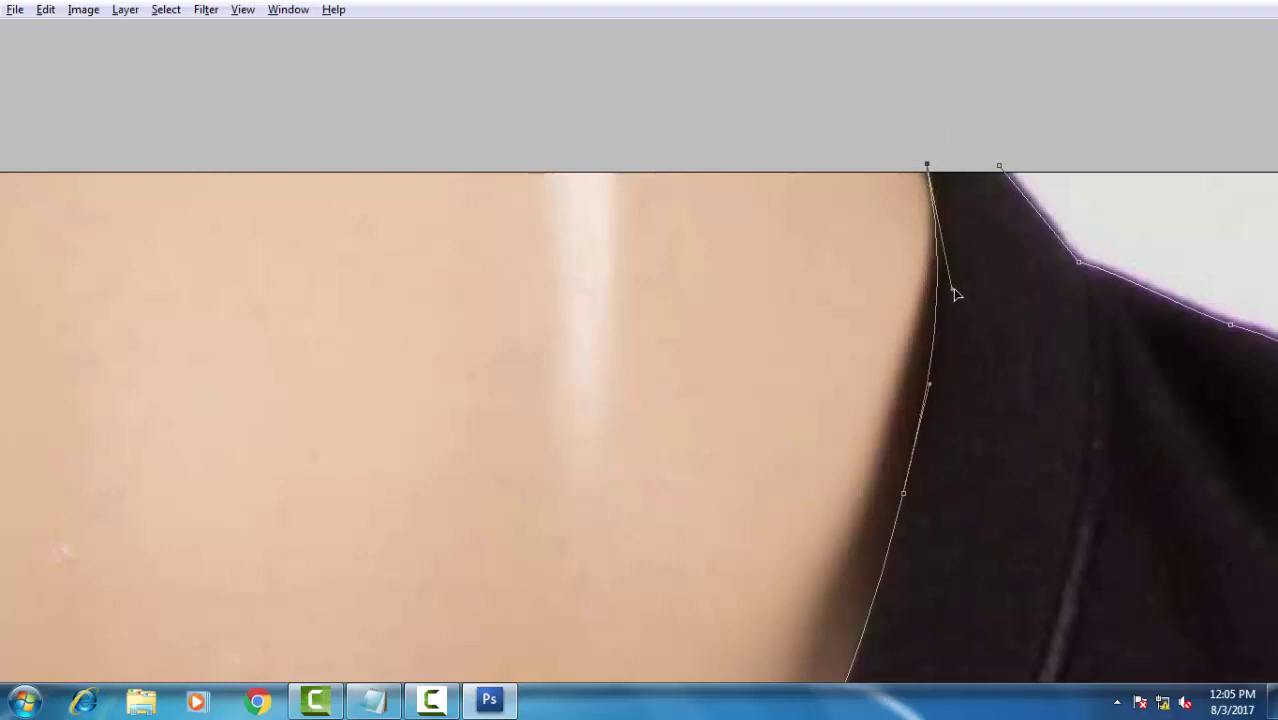
pyautogui.click(1002, 172)
pyautogui.keyDown('ctrl'); pyautogui.click(978, 202); pyautogui.keyUp('ctrl')
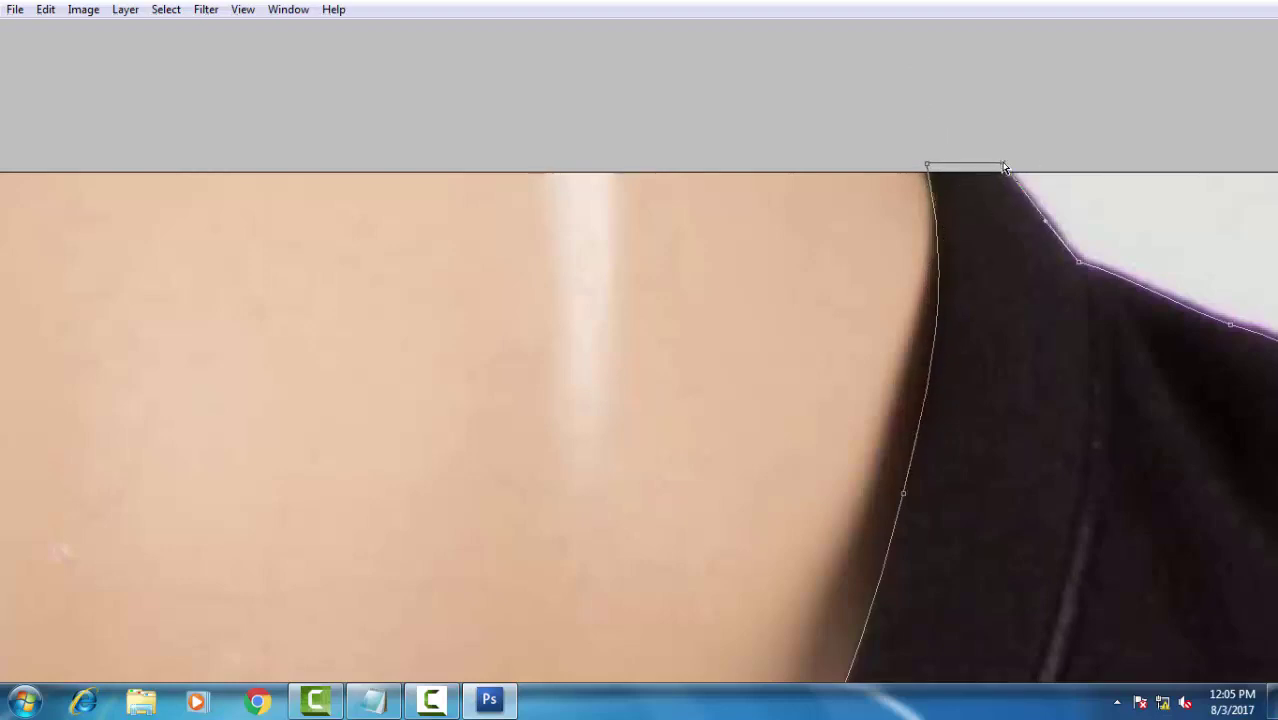
pyautogui.click(1051, 140)
# - Fit the dress on screen and save the work path as Path 1
pyautogui.hotkey('ctrl', '0')
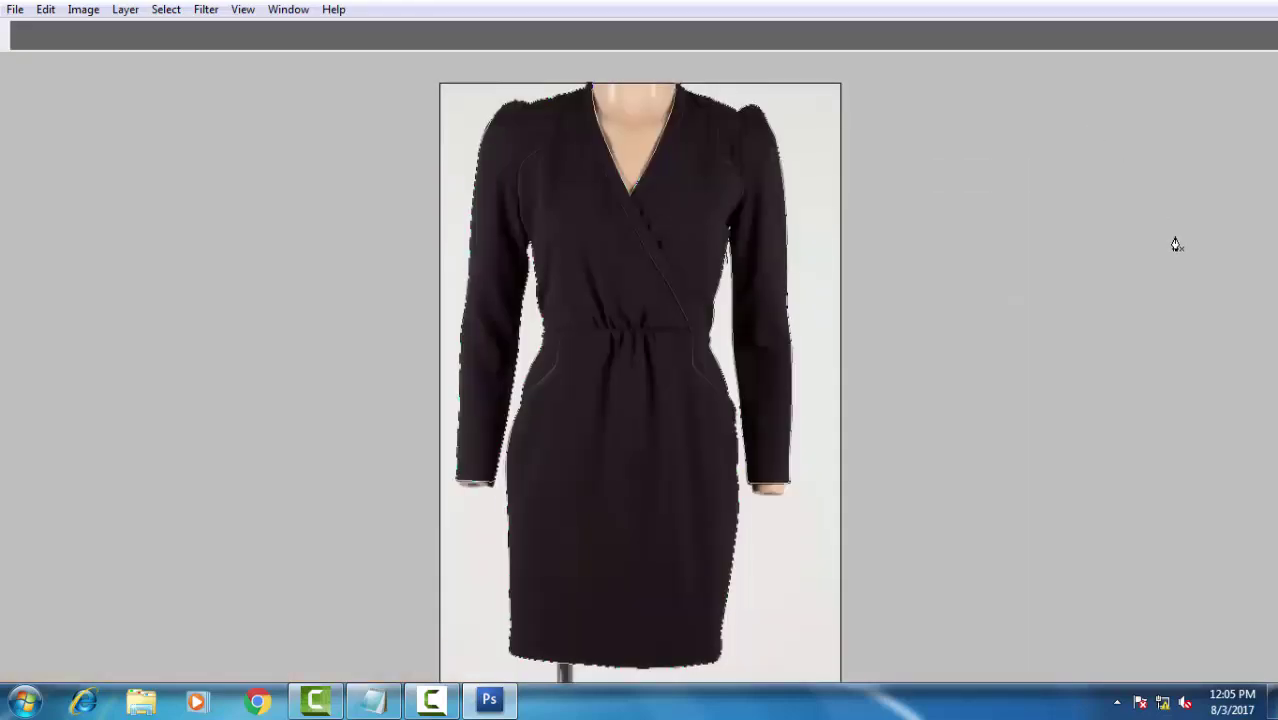
pyautogui.press('Tab')
pyautogui.keyDown('alt'); pyautogui.click(867, 406); pyautogui.keyUp('alt')
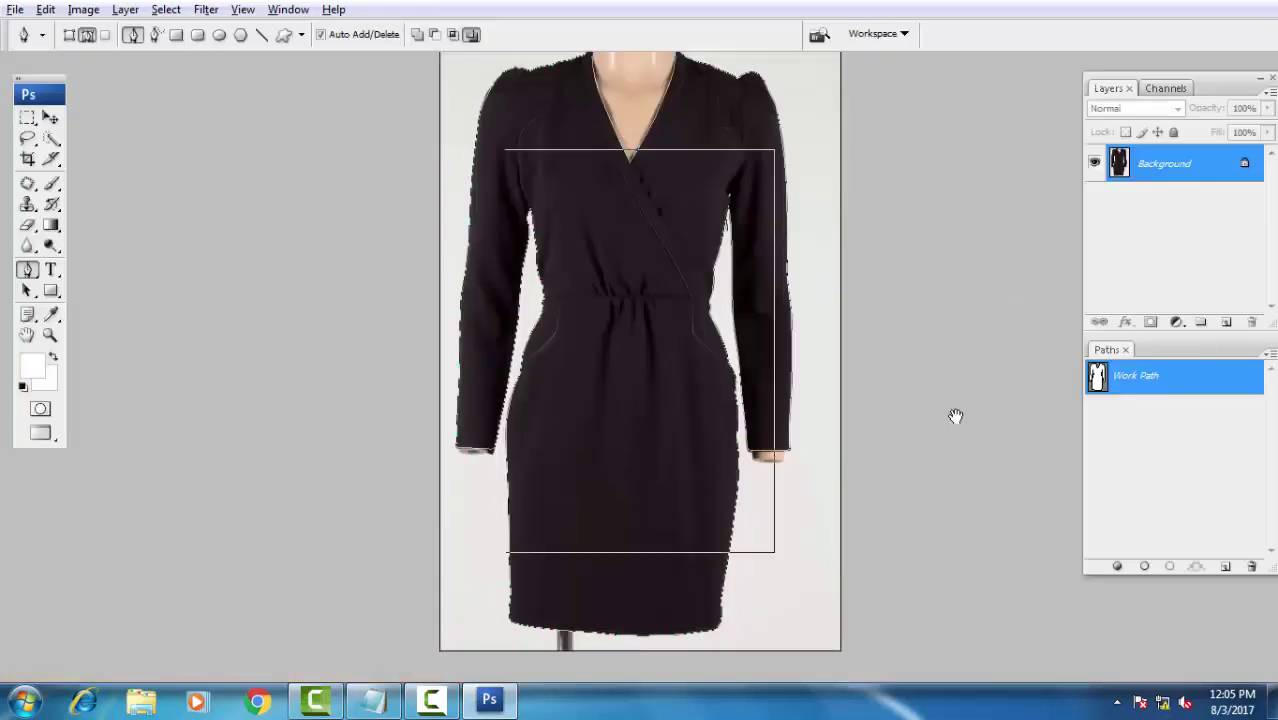
pyautogui.doubleClick(1212, 391)
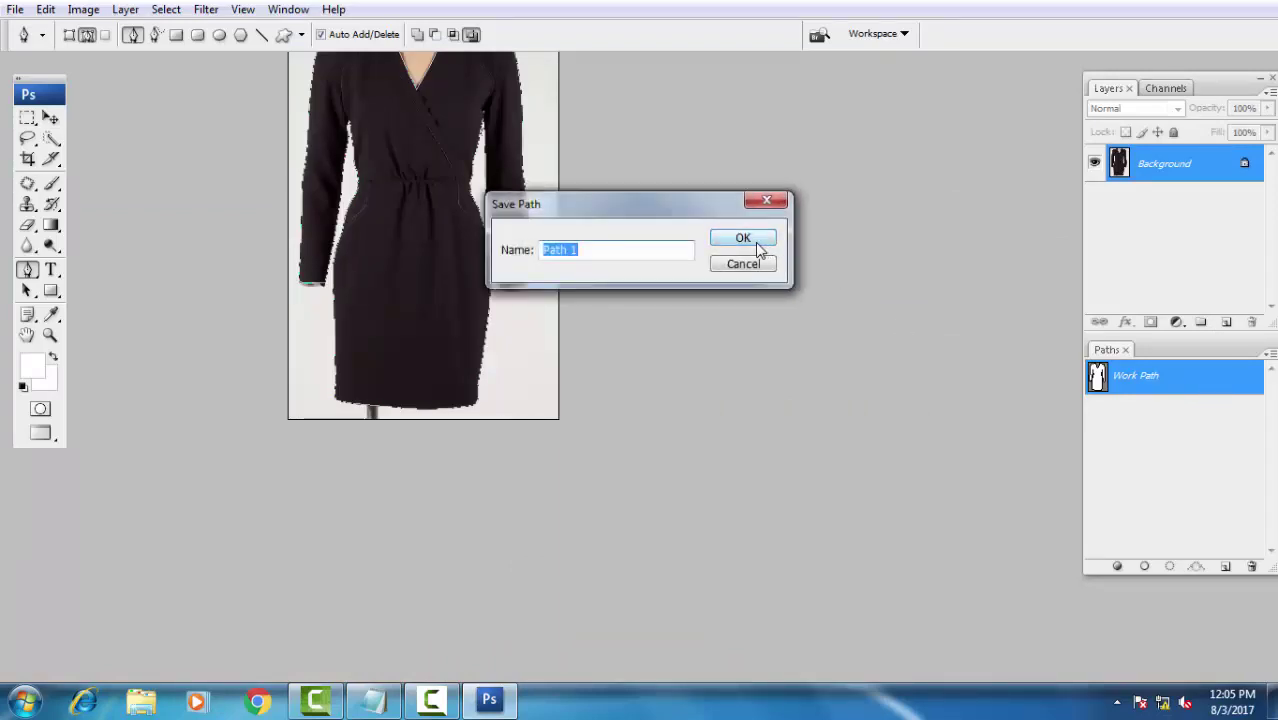
pyautogui.click(742, 239)
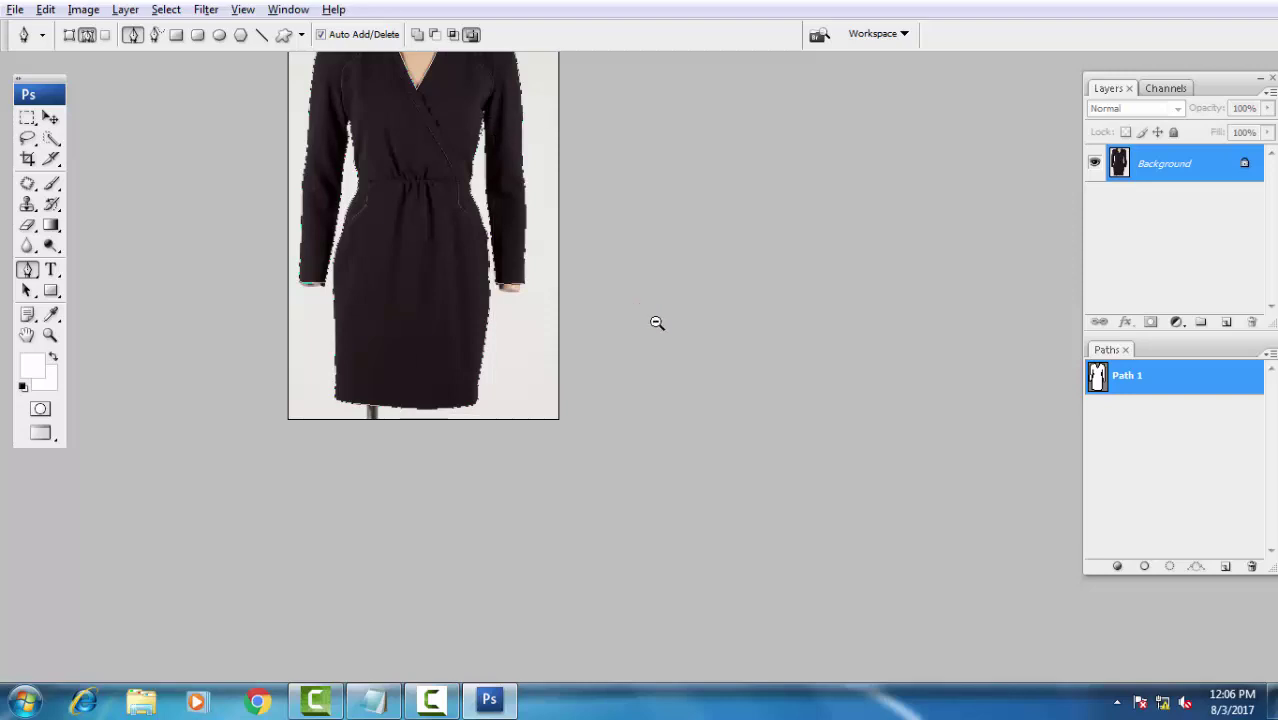
# - Load Path 1 as a selection and copy the dress onto its own layer
pyautogui.keyDown('alt'); pyautogui.click(657, 322); pyautogui.keyUp('alt')
pyautogui.moveTo(570, 336); pyautogui.dragTo(681, 365)
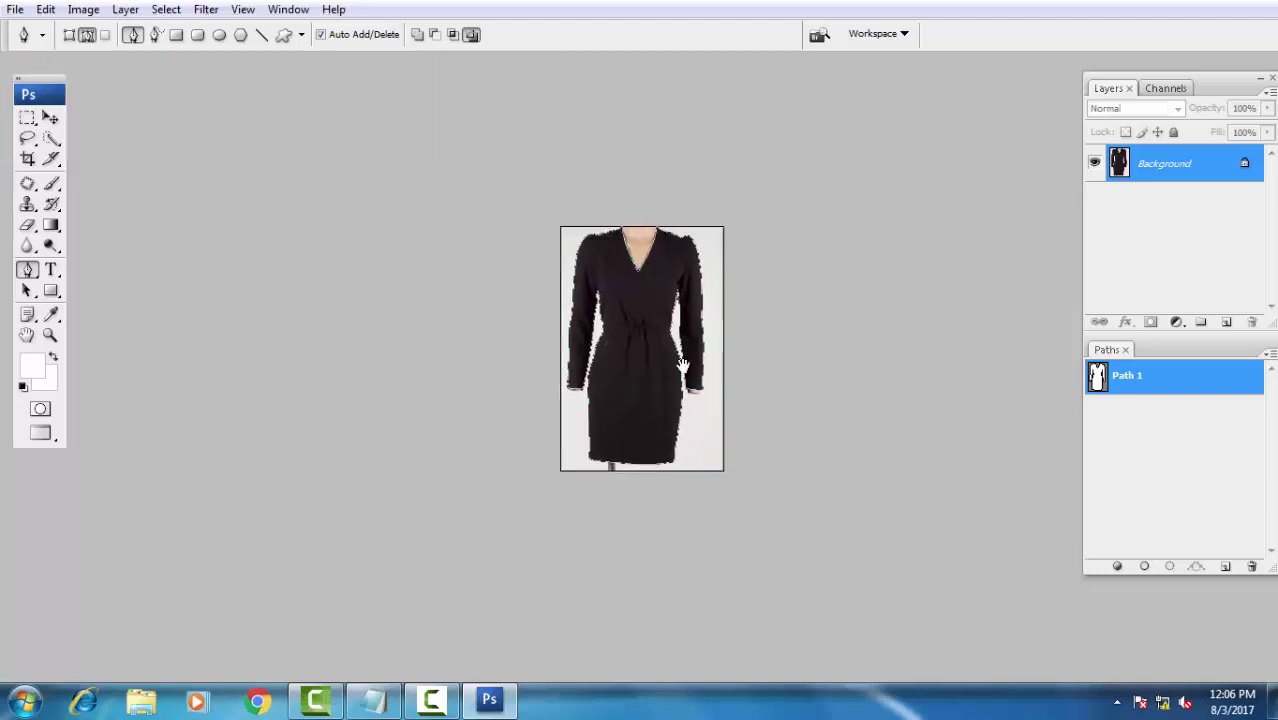
pyautogui.scroll(3, 700, 380)
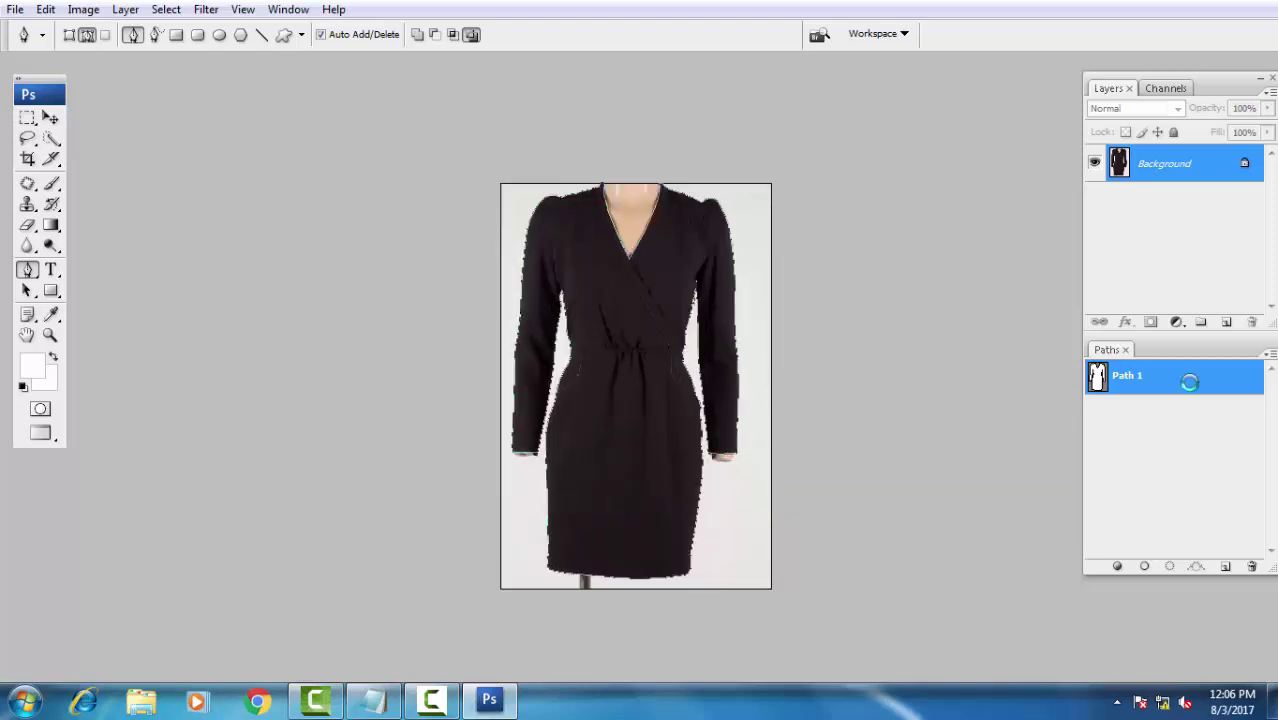
pyautogui.hotkey('ctrl', 'Return')
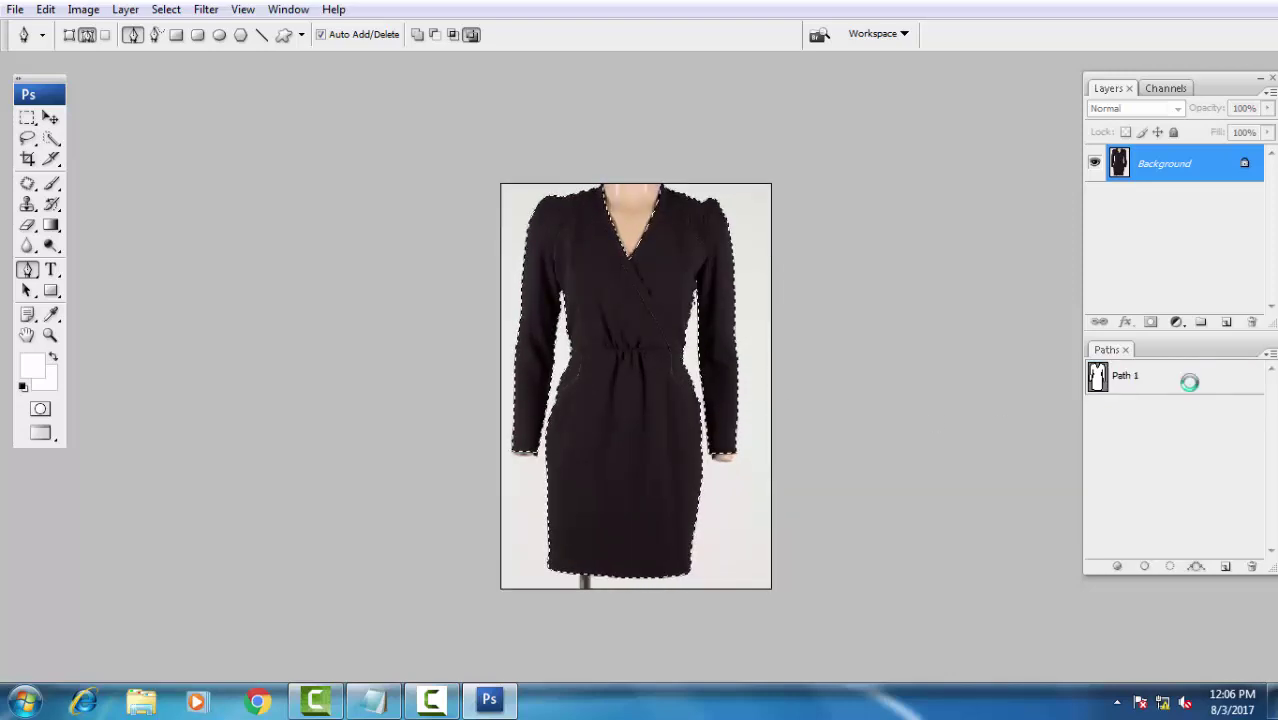
pyautogui.hotkey('ctrl', 'shift', 'alt', 'n')
# - Add a white Solid Color fill layer above the Background, then switch to the label photo
pyautogui.click(1190, 203)
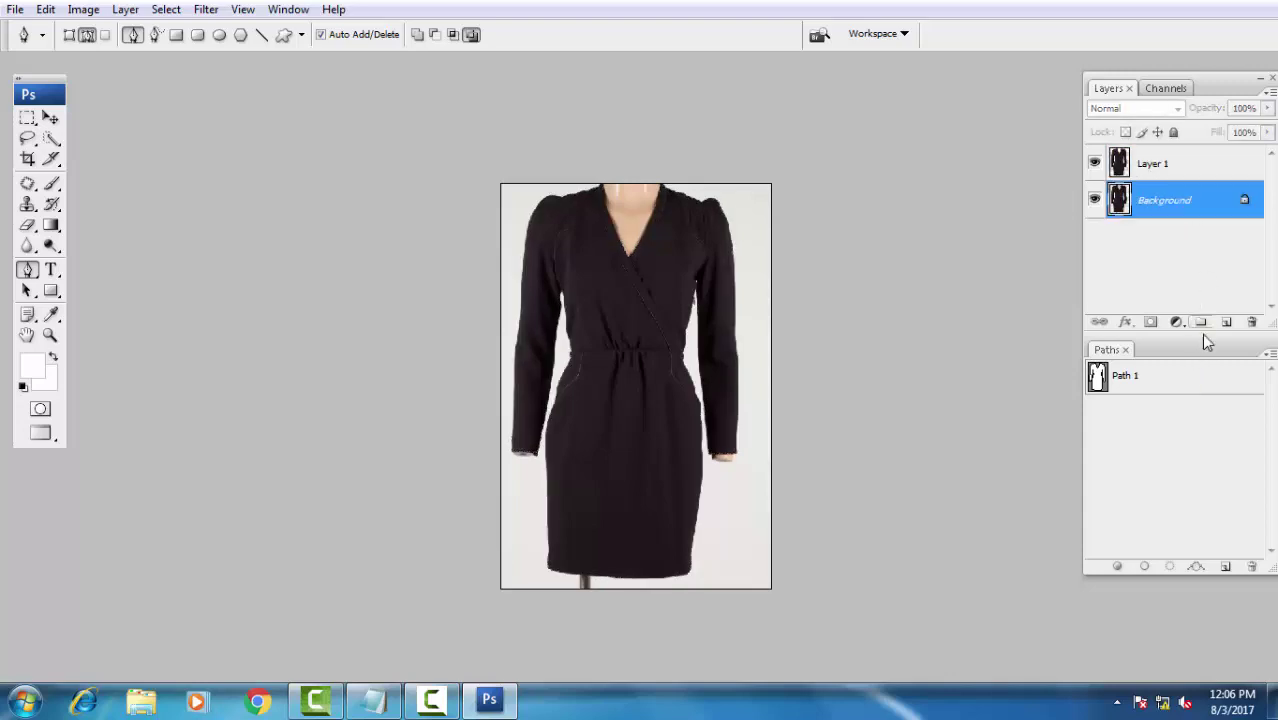
pyautogui.click(1176, 321)
pyautogui.click(1133, 319)
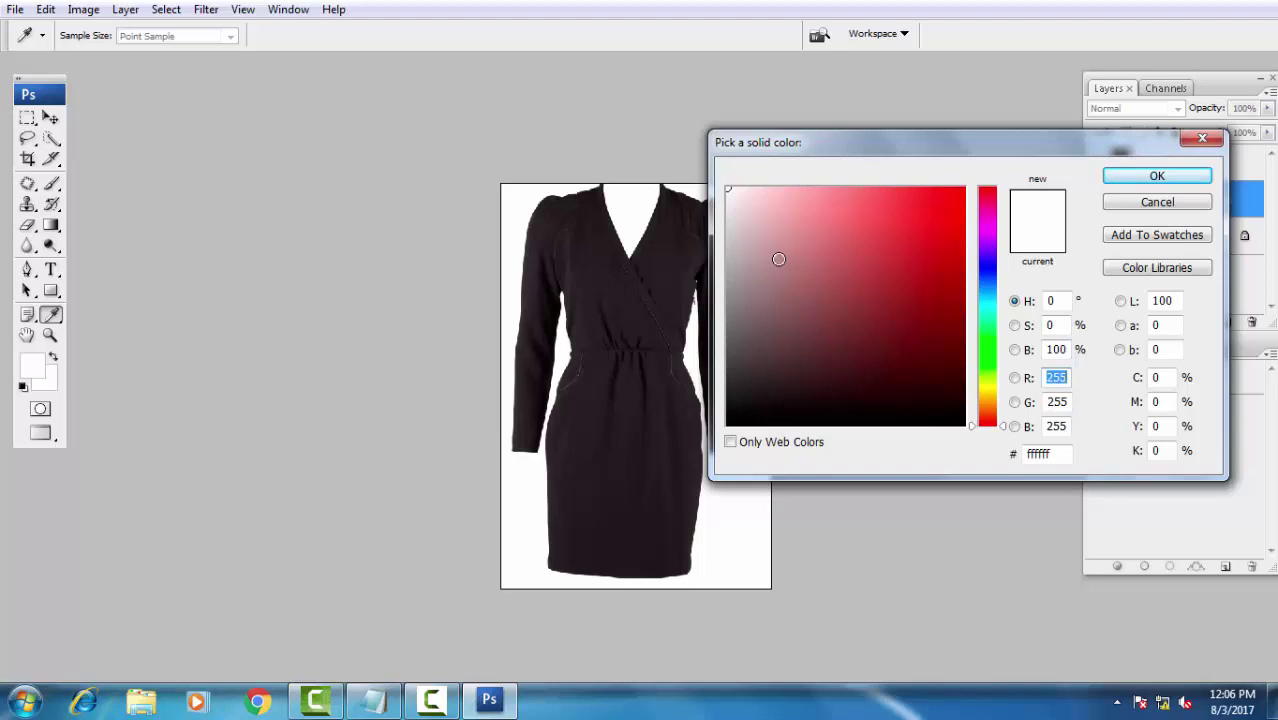
pyautogui.click(1158, 185)
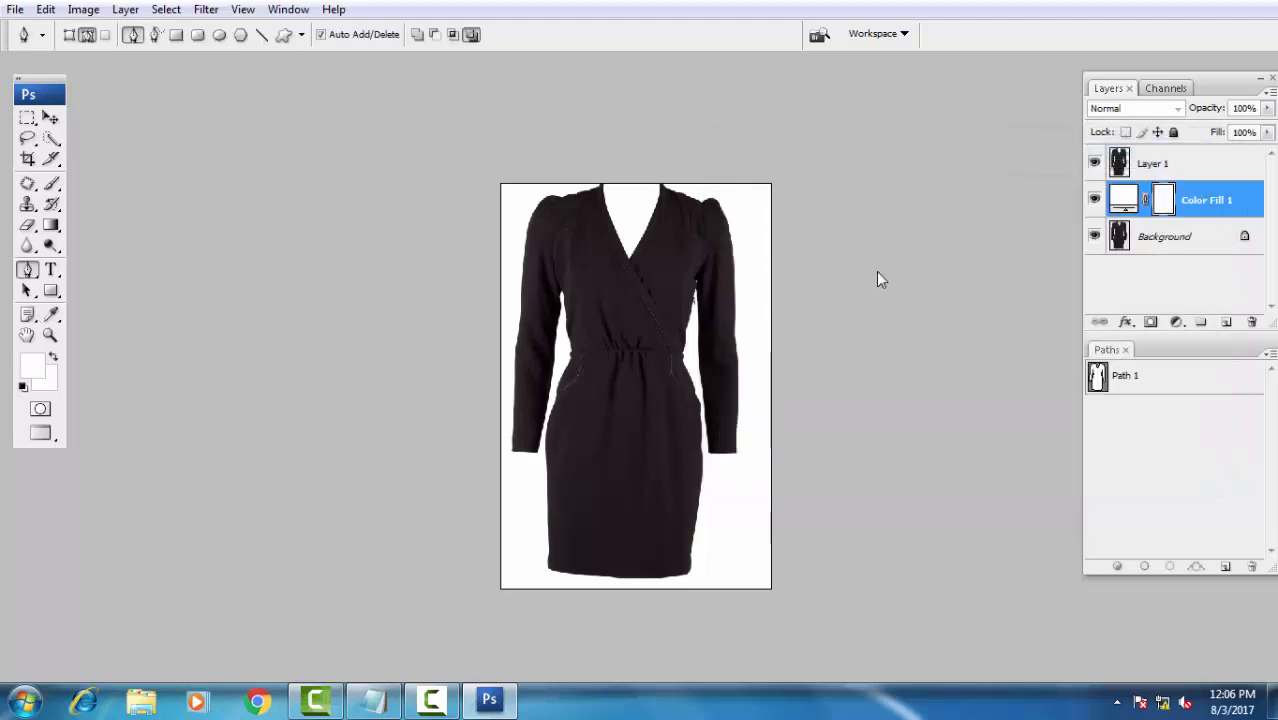
pyautogui.hotkey('ctrl', 'Tab')
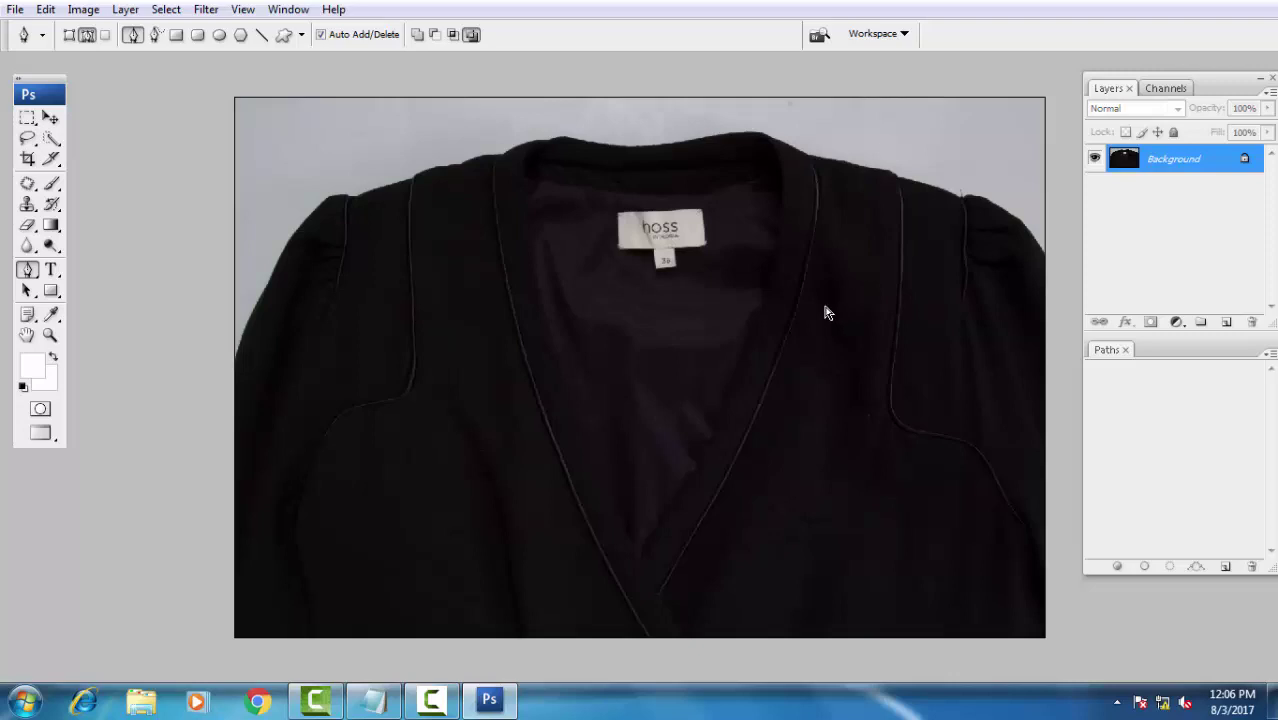
# - Copy the whole label photo and paste it into the dress document as Layer 2
pyautogui.hotkey('ctrl', 'a')
pyautogui.hotkey('ctrl', 'Tab')
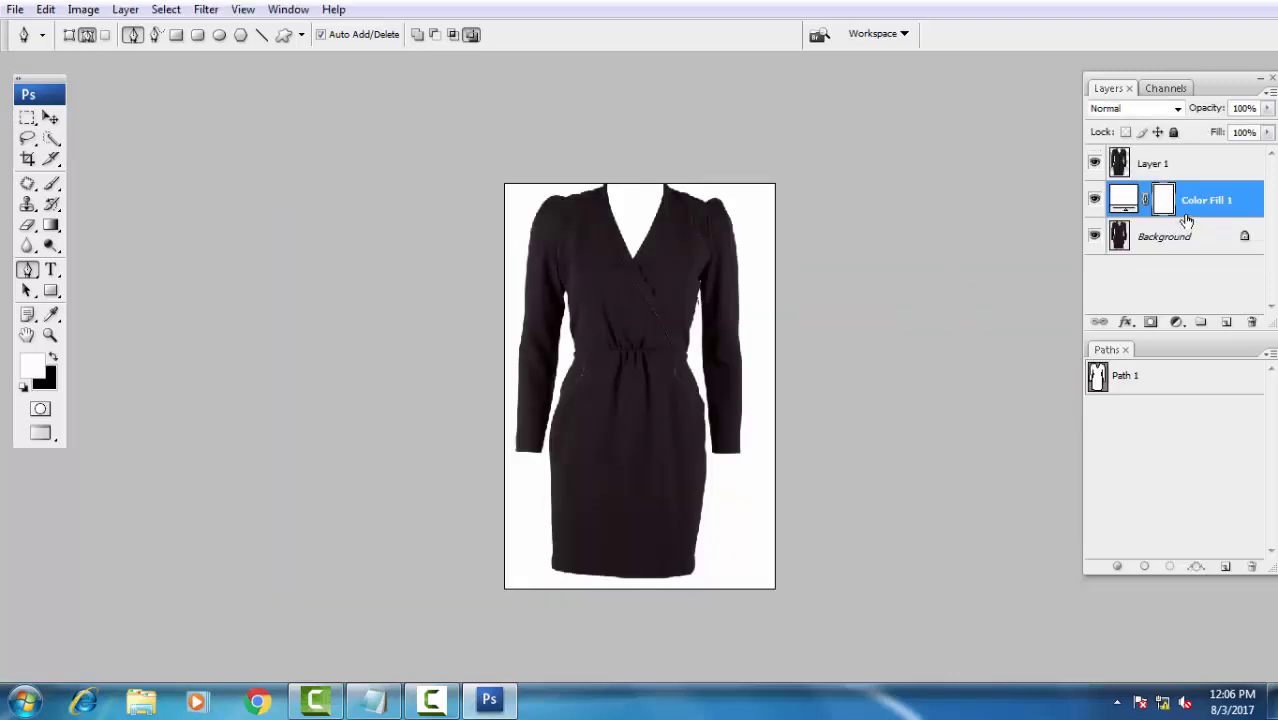
pyautogui.hotkey('ctrl', 'v')
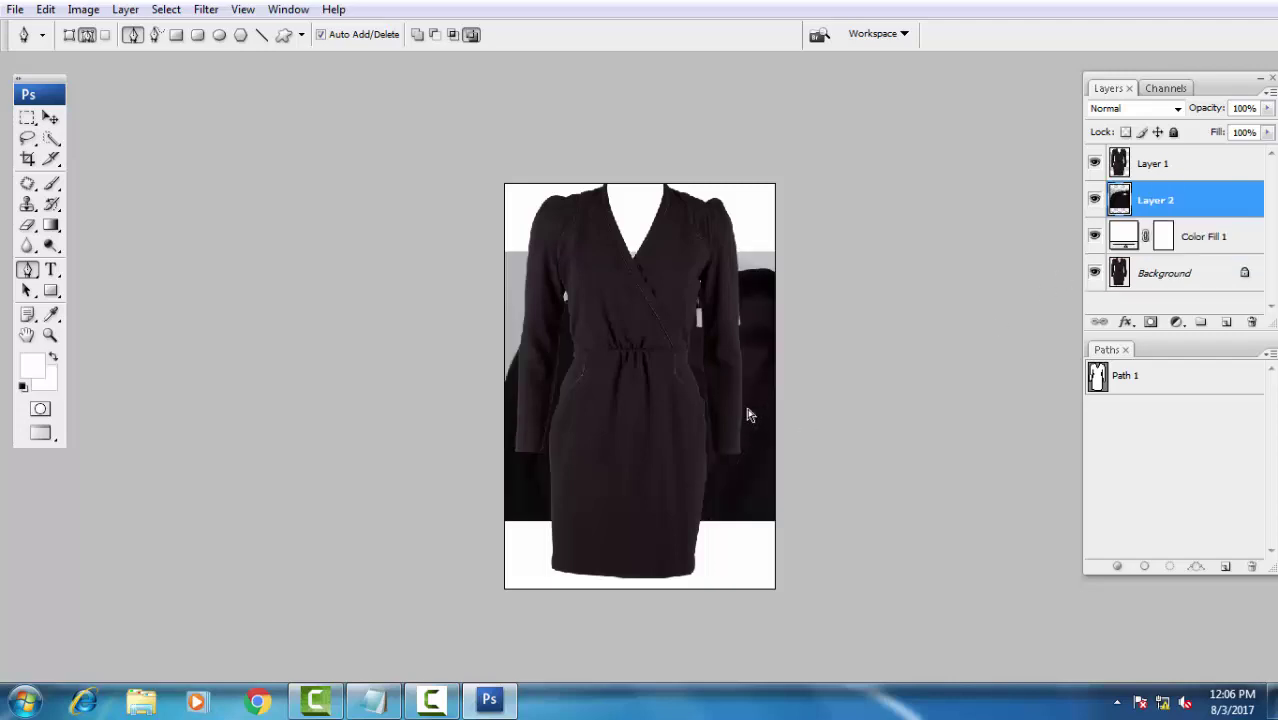
pyautogui.hotkey('ctrl', 't')
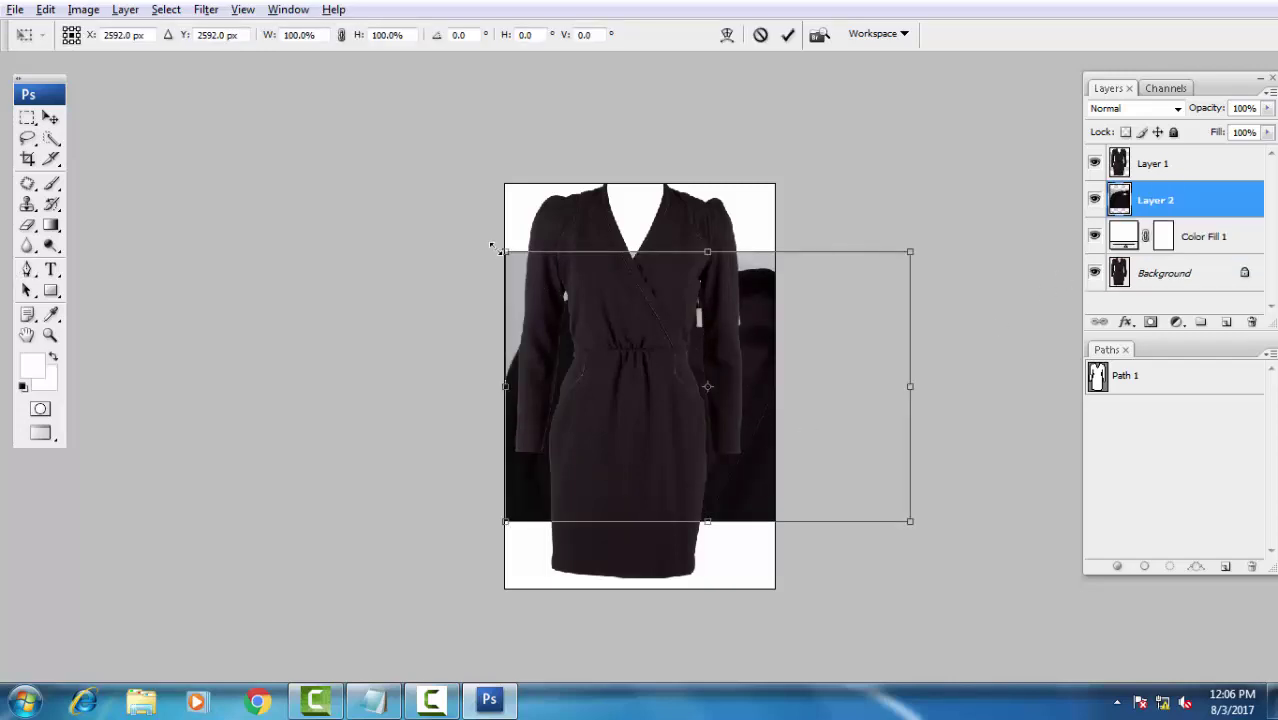
# - Scale the label photo to 45.7% and position it over the dress neckline
pyautogui.moveTo(491, 245); pyautogui.dragTo(571, 300)
pyautogui.moveTo(745, 370)
pyautogui.mouseDown()
pyautogui.moveTo(676, 251)
pyautogui.moveTo(687, 241)
pyautogui.mouseUp()
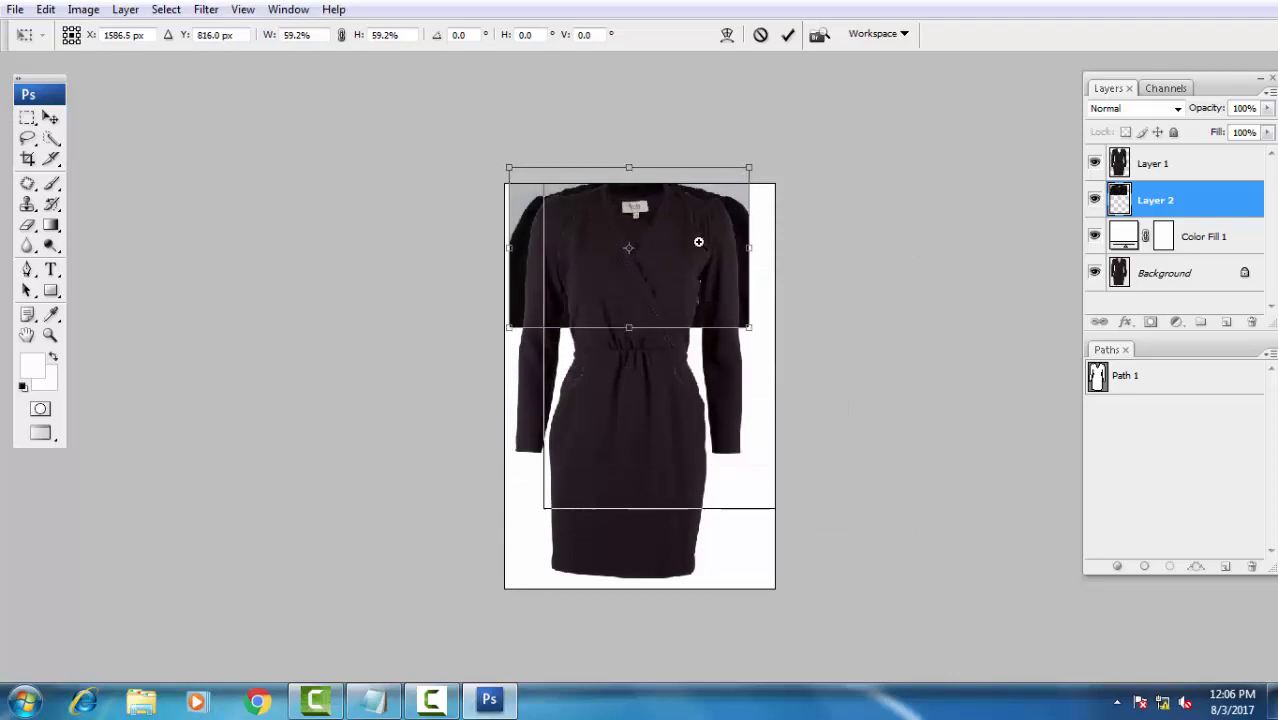
pyautogui.moveTo(541, 170); pyautogui.dragTo(770, 507)
pyautogui.hotkey('ctrl', '+')
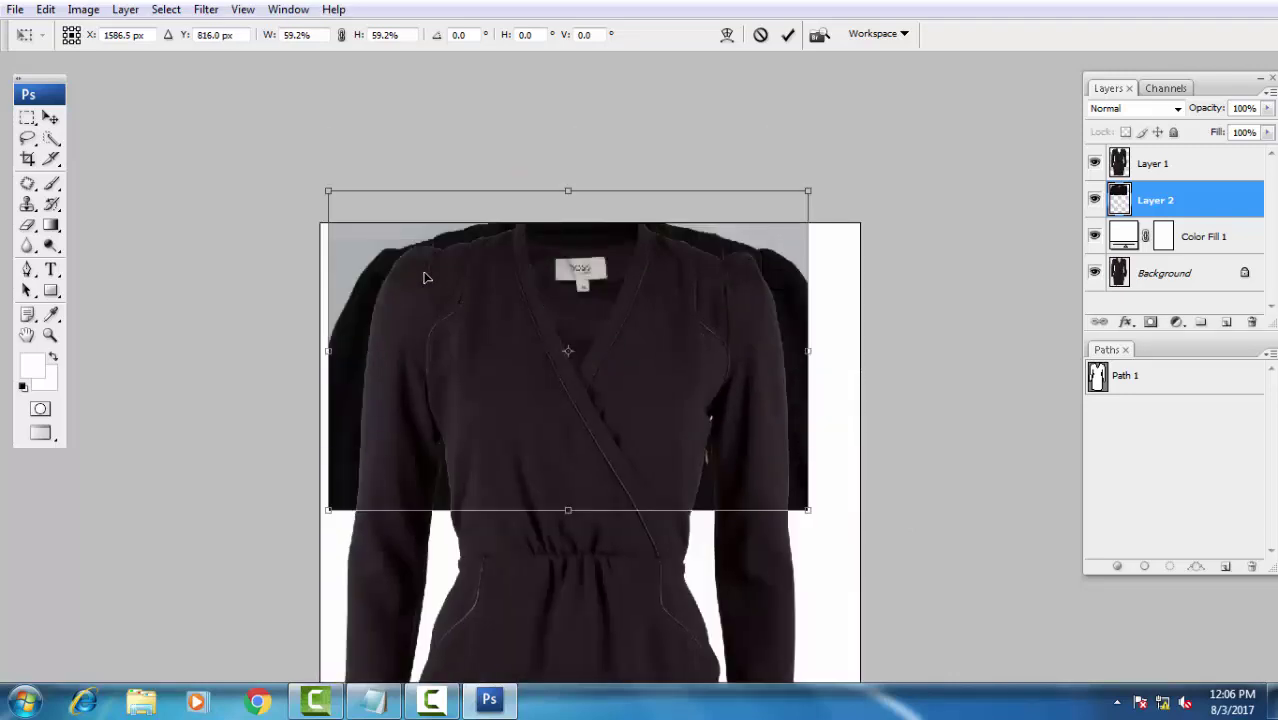
pyautogui.moveTo(327, 189); pyautogui.dragTo(384, 226)
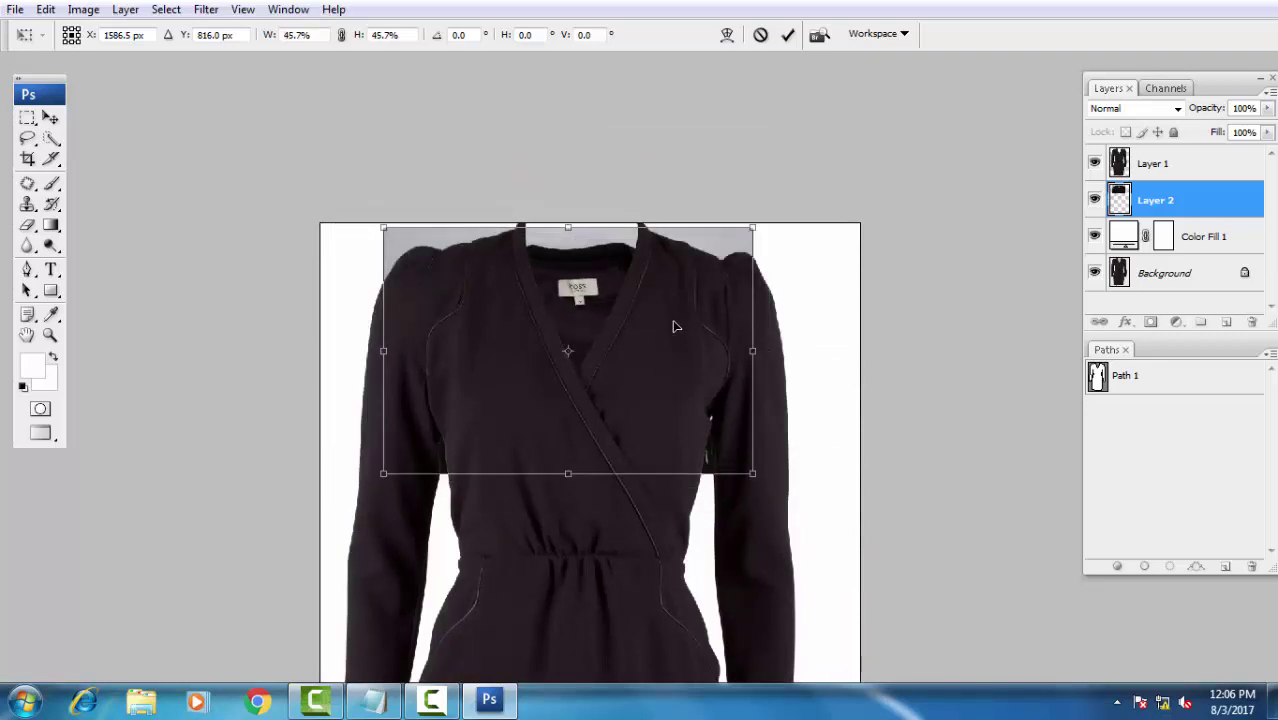
pyautogui.press('p')
pyautogui.hotkey('ctrl', '0')
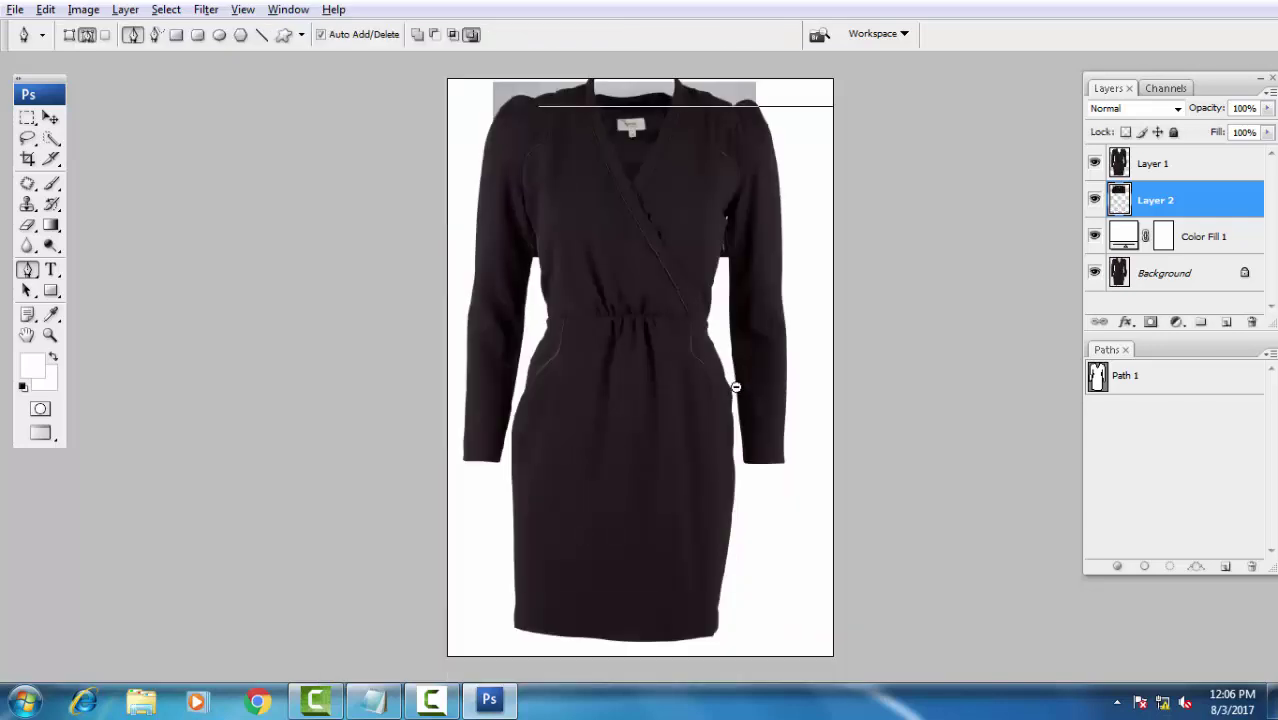
pyautogui.keyDown('alt'); pyautogui.click(738, 380); pyautogui.keyUp('alt')
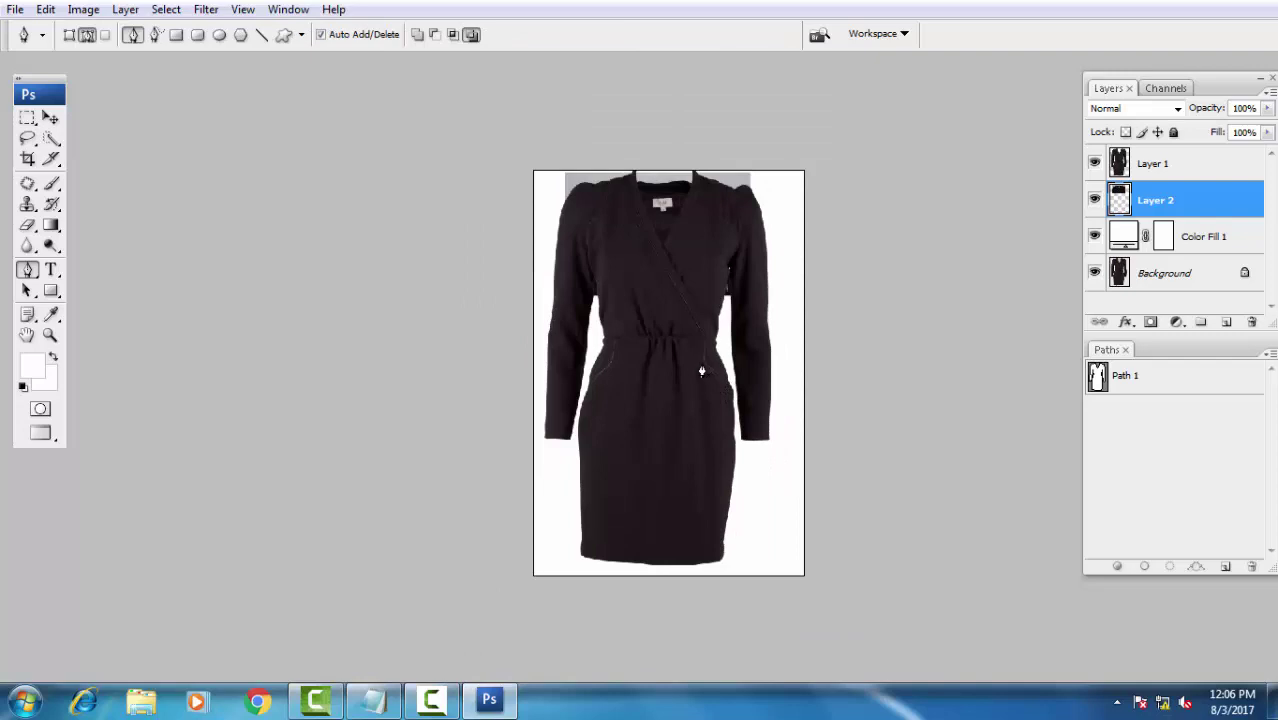
pyautogui.press('c')
pyautogui.moveTo(527, 153); pyautogui.dragTo(918, 620)
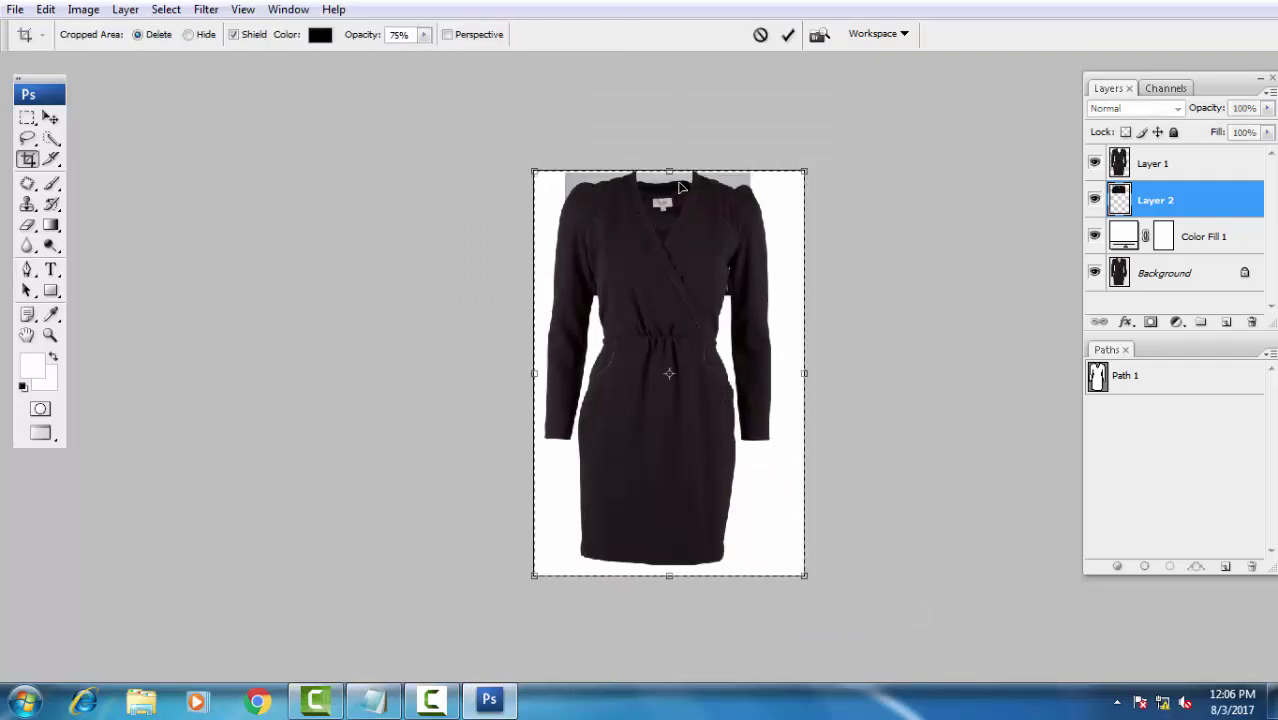
pyautogui.moveTo(670, 171); pyautogui.dragTo(670, 161)
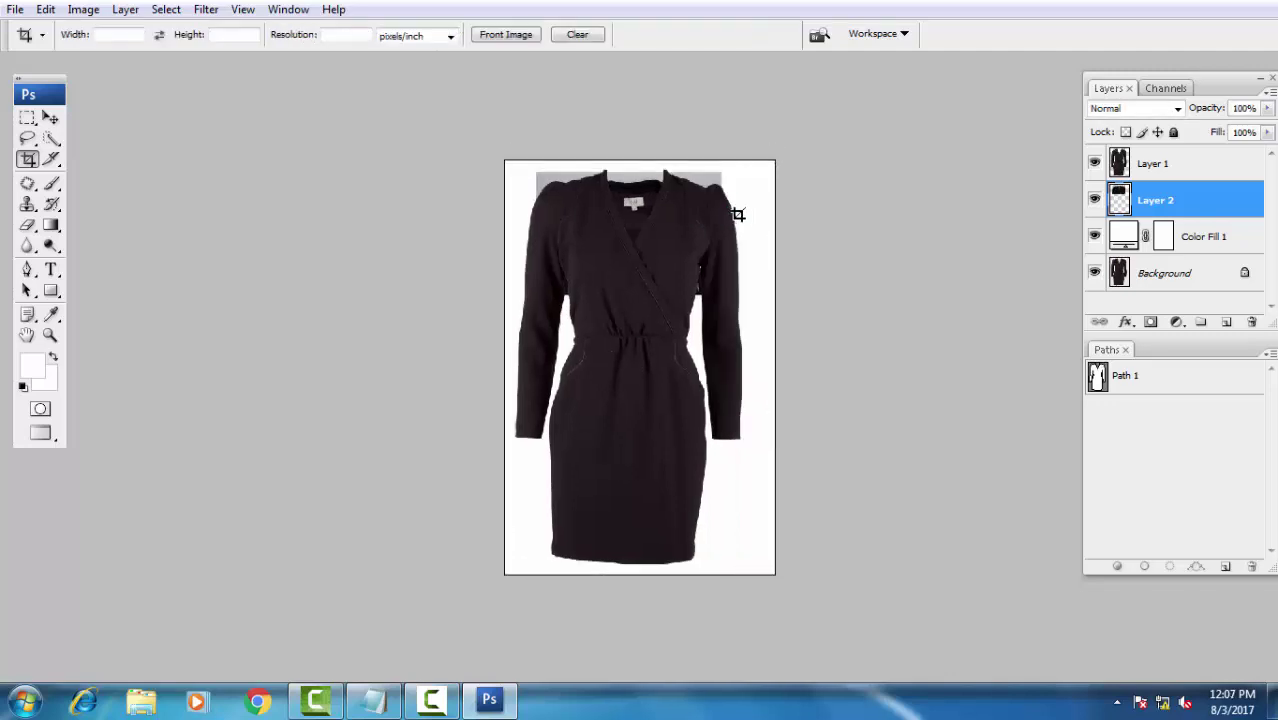
pyautogui.scroll(1, 701, 192)
pyautogui.scroll(1, 695, 210)
pyautogui.scroll(1, 688, 230)
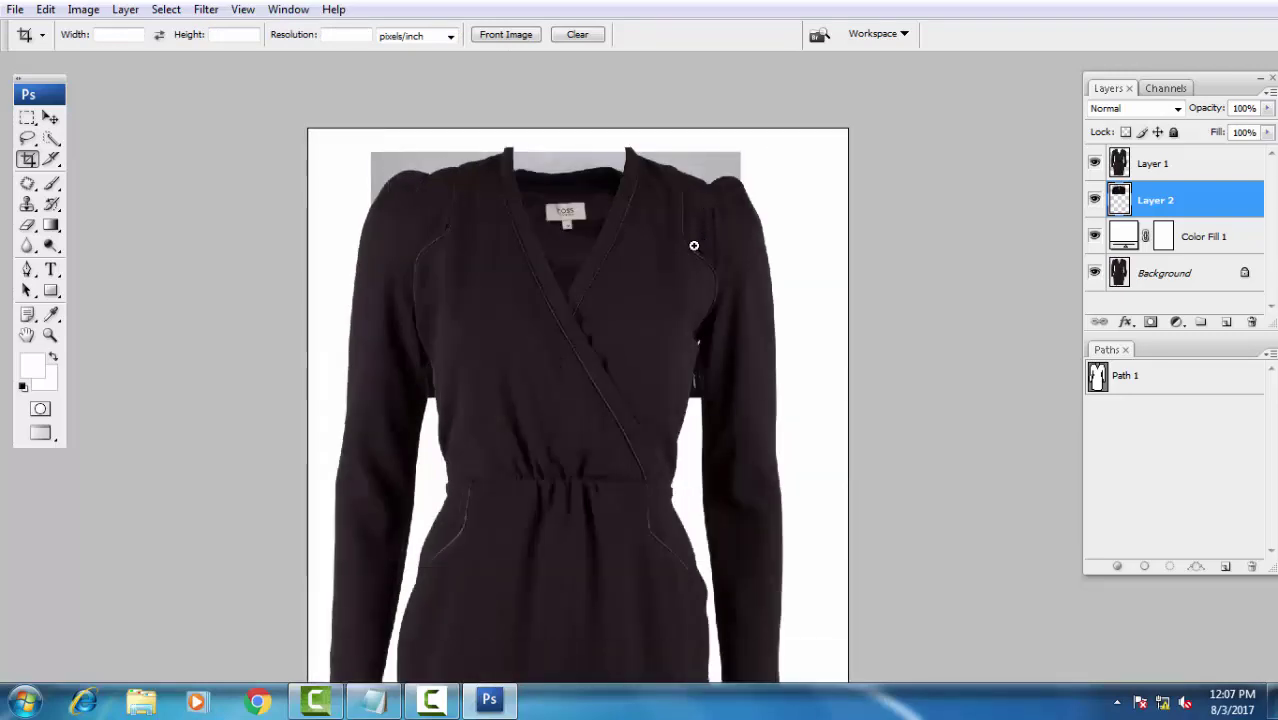
pyautogui.scroll(1, 682, 250)
pyautogui.scroll(1, 614, 199)
pyautogui.scroll(1, 750, 271)
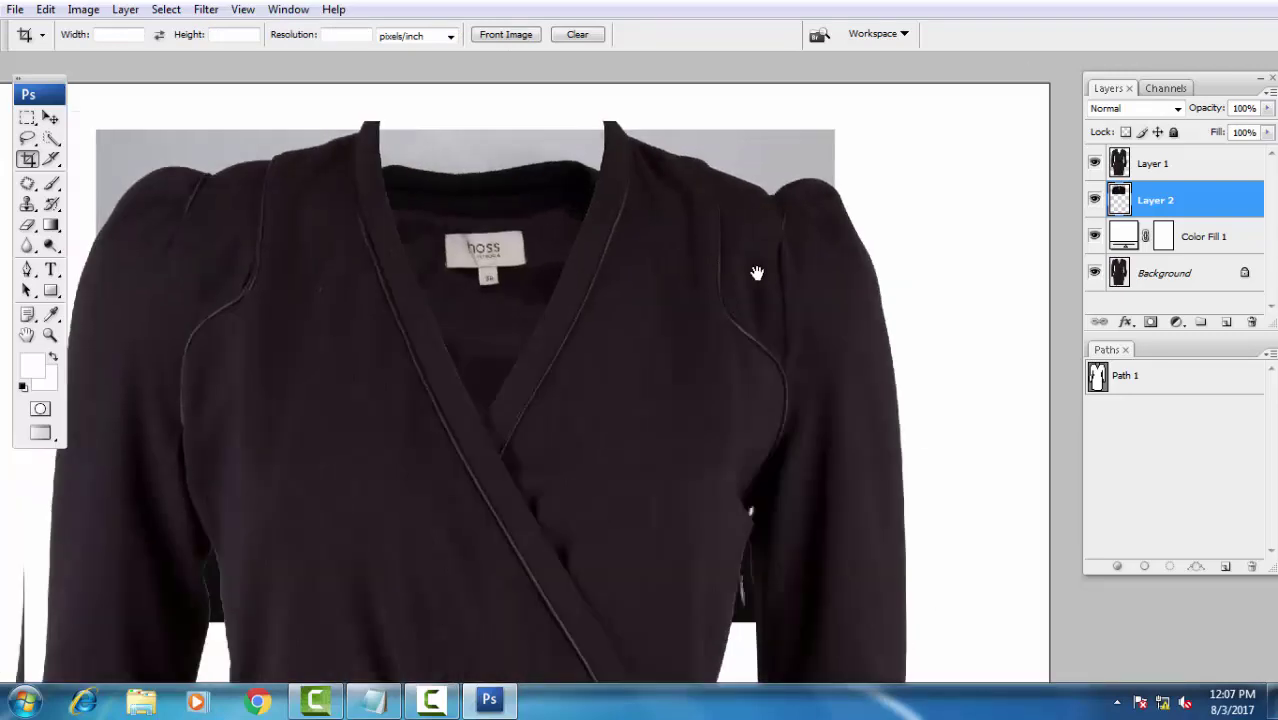
pyautogui.scroll(1, 790, 333)
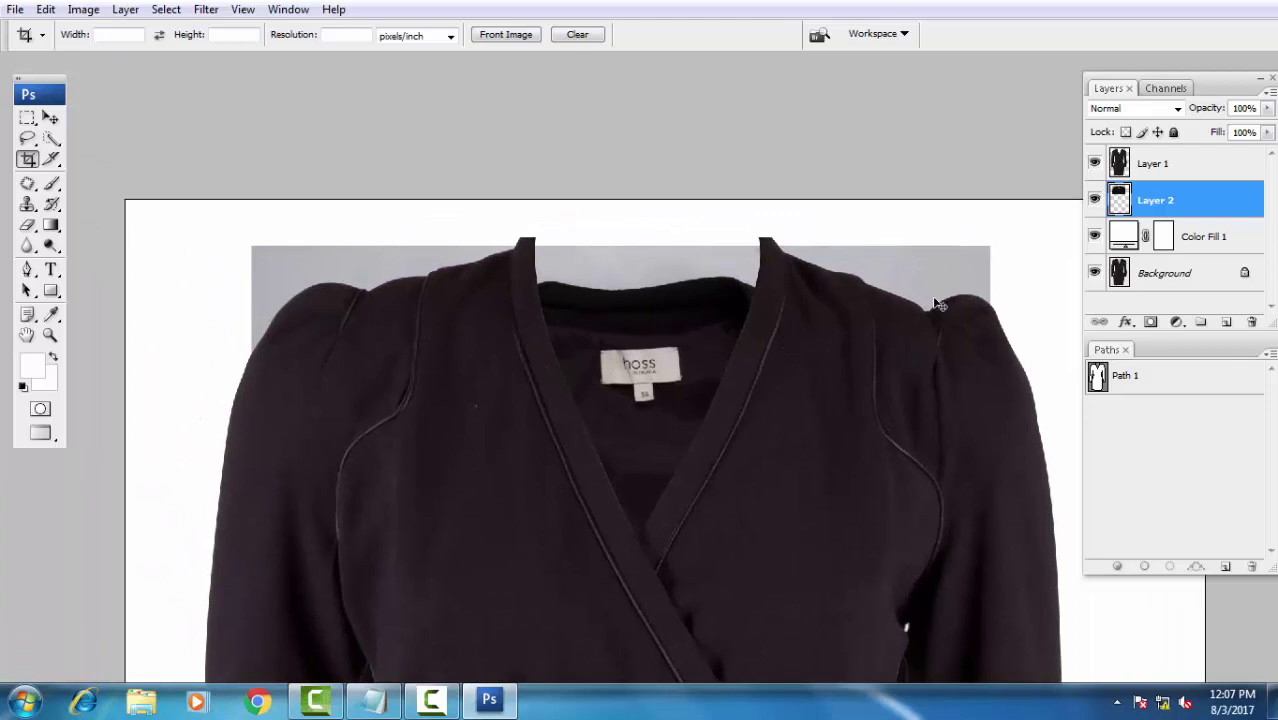
pyautogui.hotkey('ctrl', 't')
# - Move Layer 2 up about 60 px and widen it to 101.5% under the neckline
pyautogui.moveTo(702, 337)
pyautogui.mouseDown()
pyautogui.moveTo(717, 275)
pyautogui.moveTo(716, 305)
pyautogui.mouseUp()
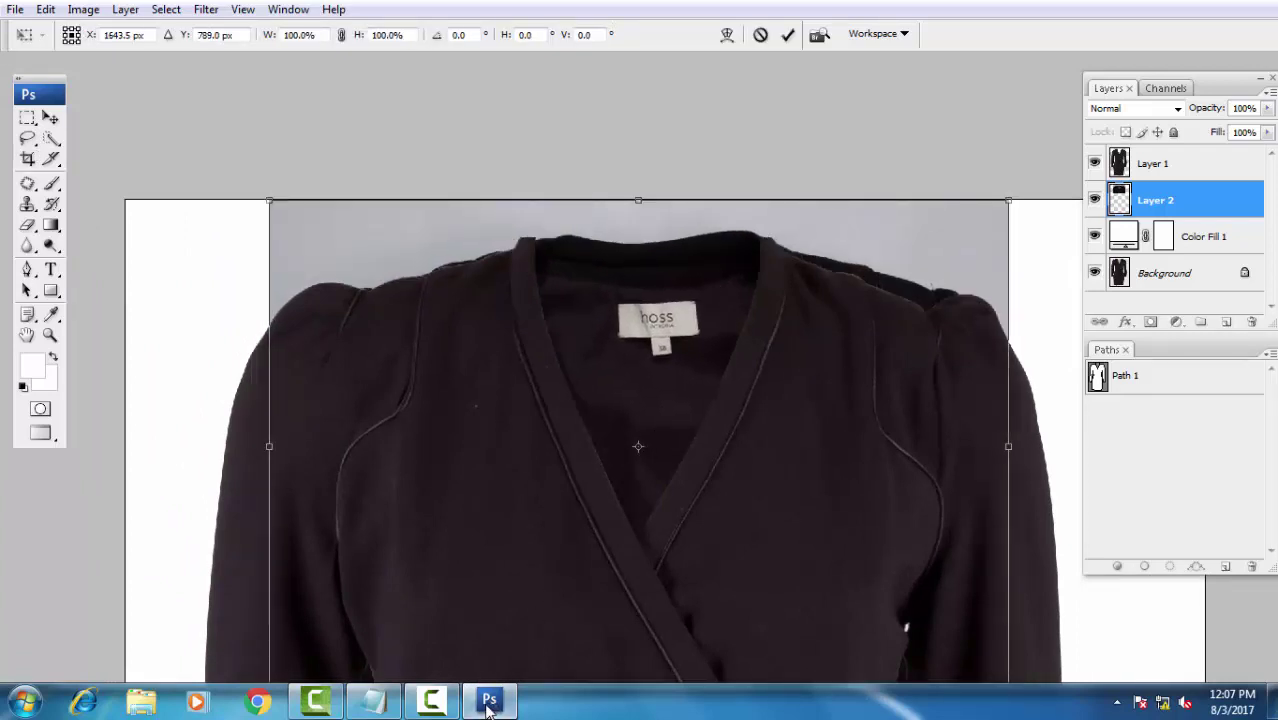
pyautogui.click(438, 703)
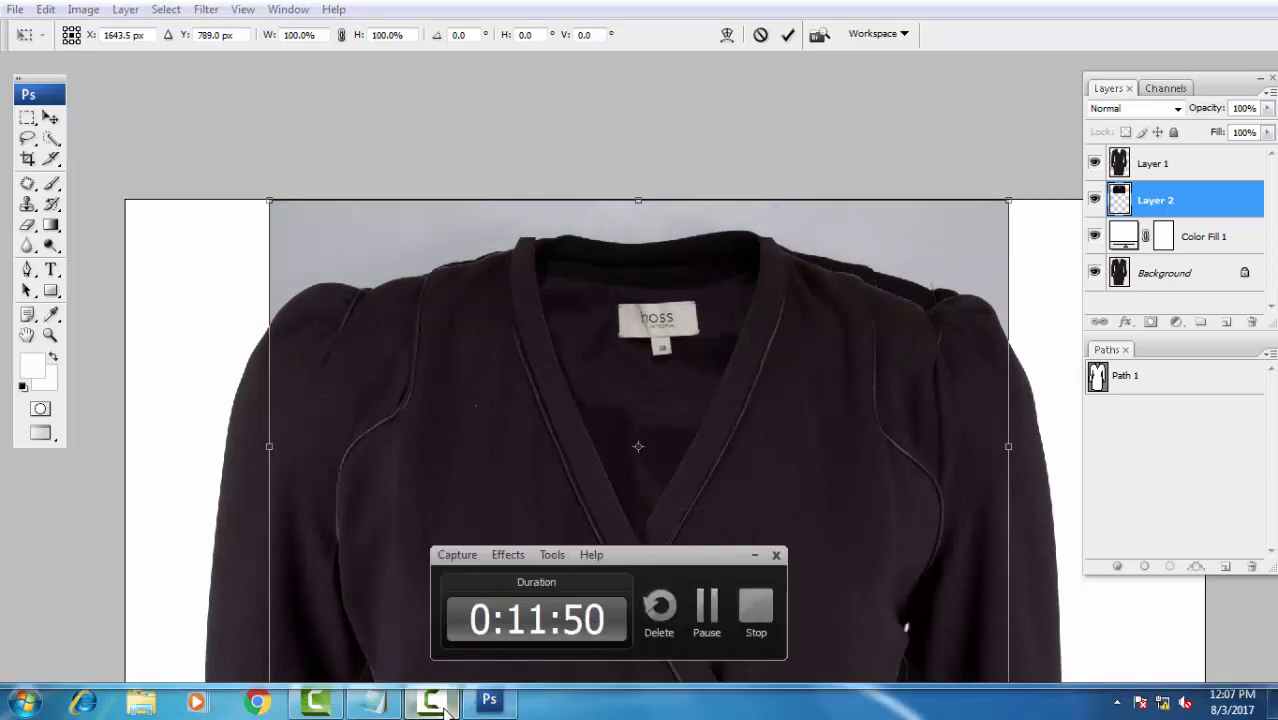
pyautogui.click(707, 607)
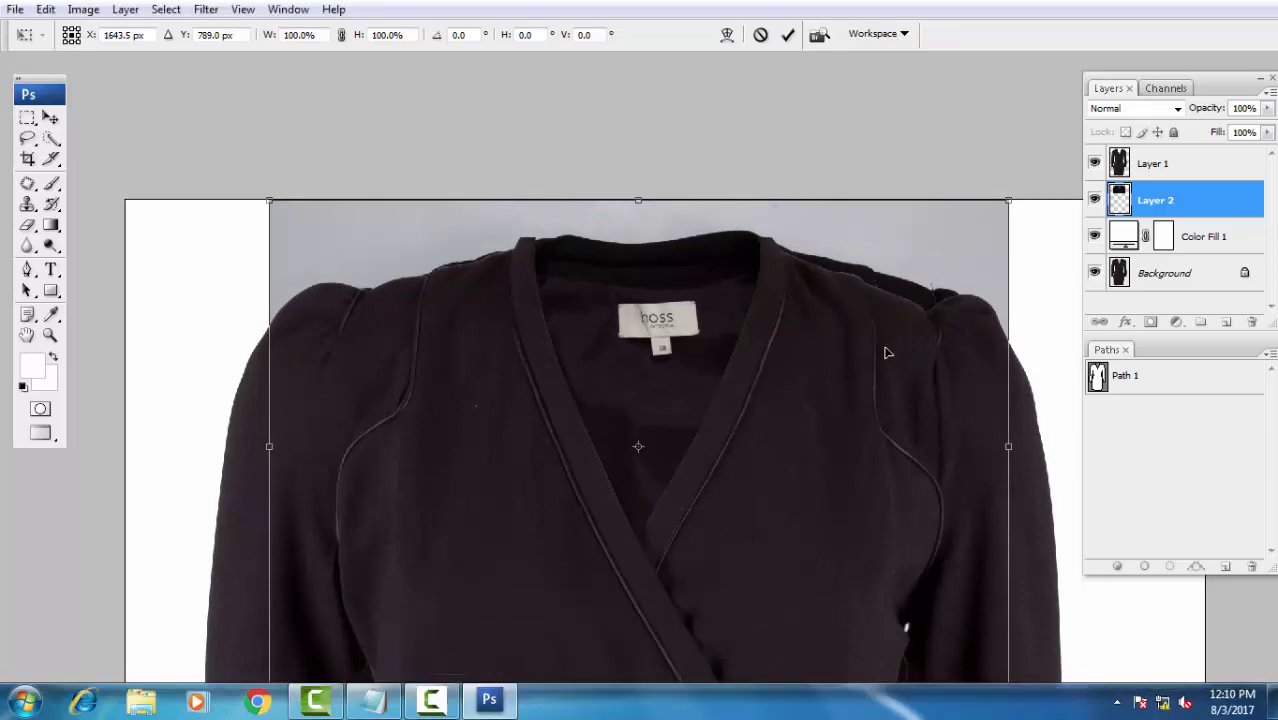
pyautogui.hotkey('ctrl', '+')
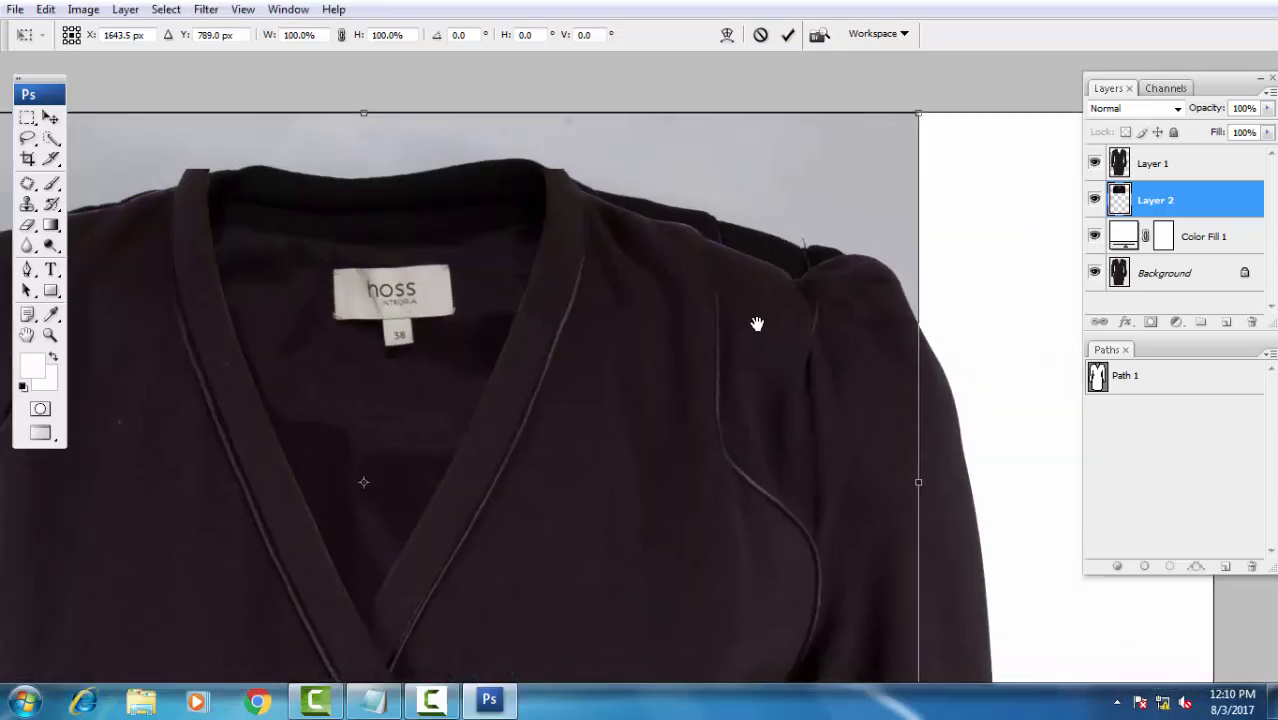
pyautogui.moveTo(755, 322)
pyautogui.mouseDown()
pyautogui.moveTo(806, 328)
pyautogui.moveTo(783, 314)
pyautogui.mouseUp()
pyautogui.keyDown('alt'); pyautogui.click(781, 290); pyautogui.keyUp('alt')
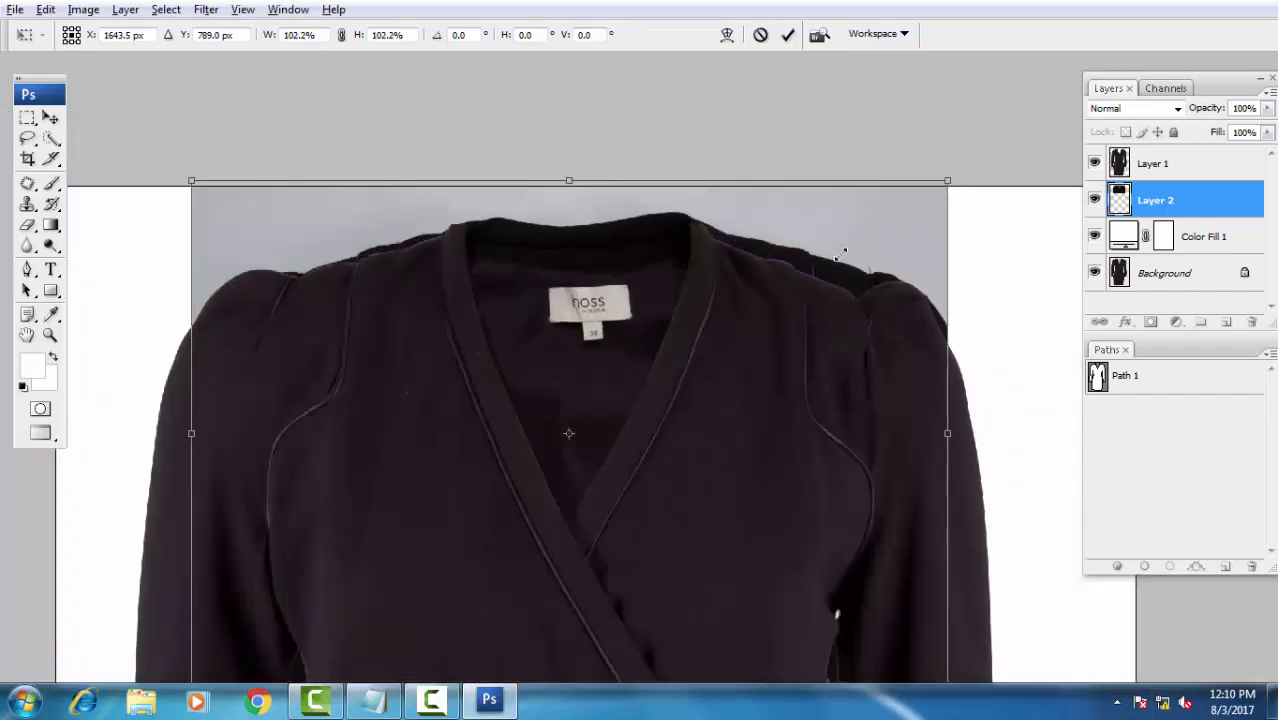
pyautogui.moveTo(946, 188); pyautogui.dragTo(757, 312)
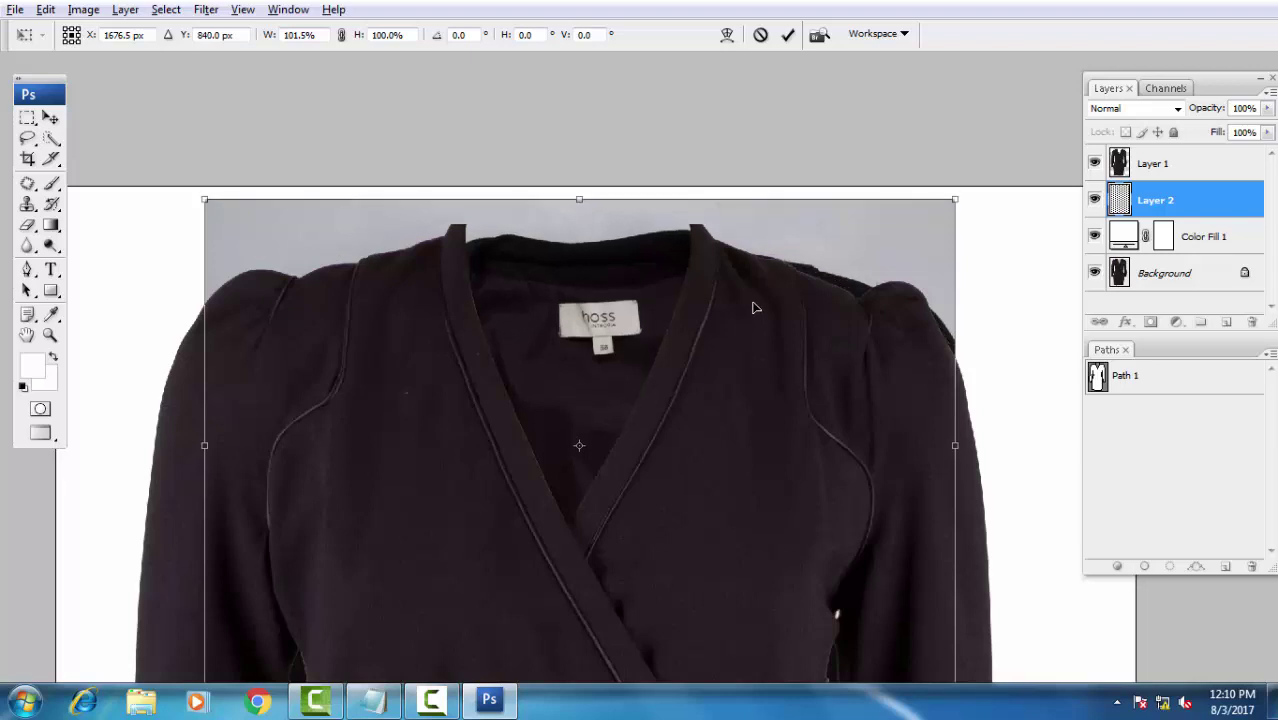
pyautogui.press('Up')
pyautogui.press('Up')
pyautogui.press('Up')
pyautogui.press('Up')
pyautogui.press('Up')
pyautogui.press('Up')
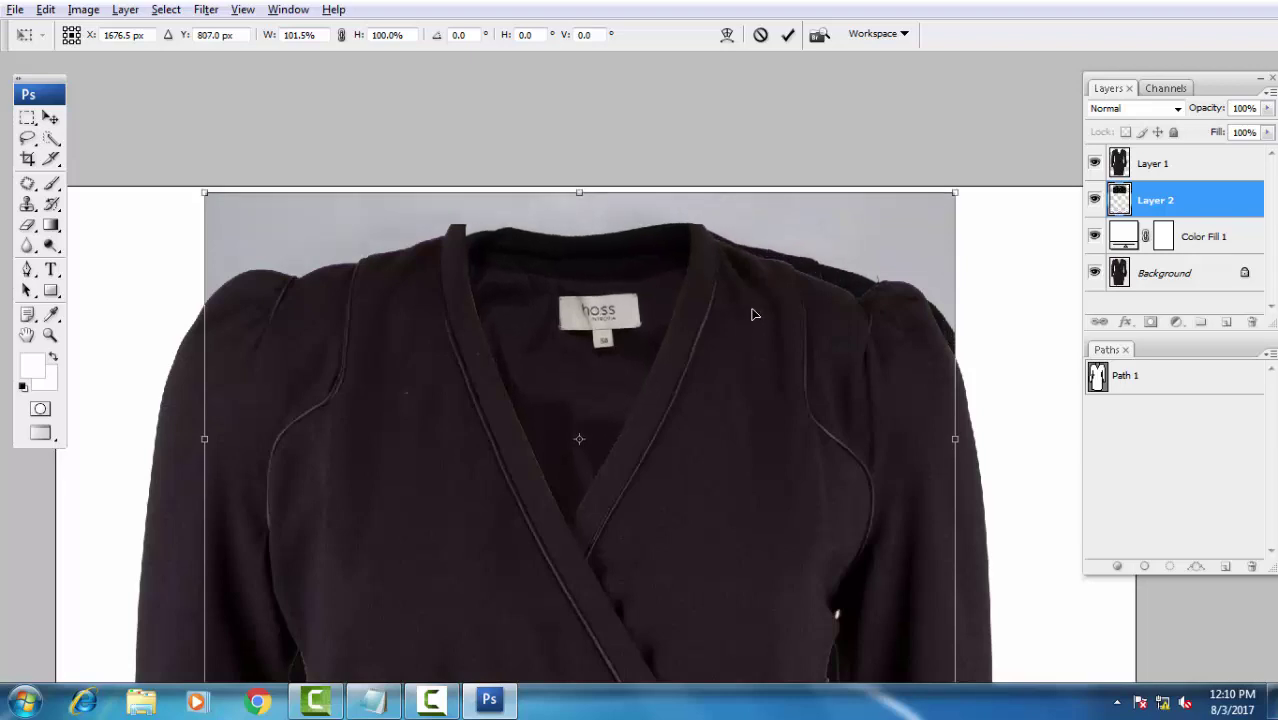
# - Warp Layer 2, pulling its top-left edge outward to follow the collar, and commit
pyautogui.click(727, 35)
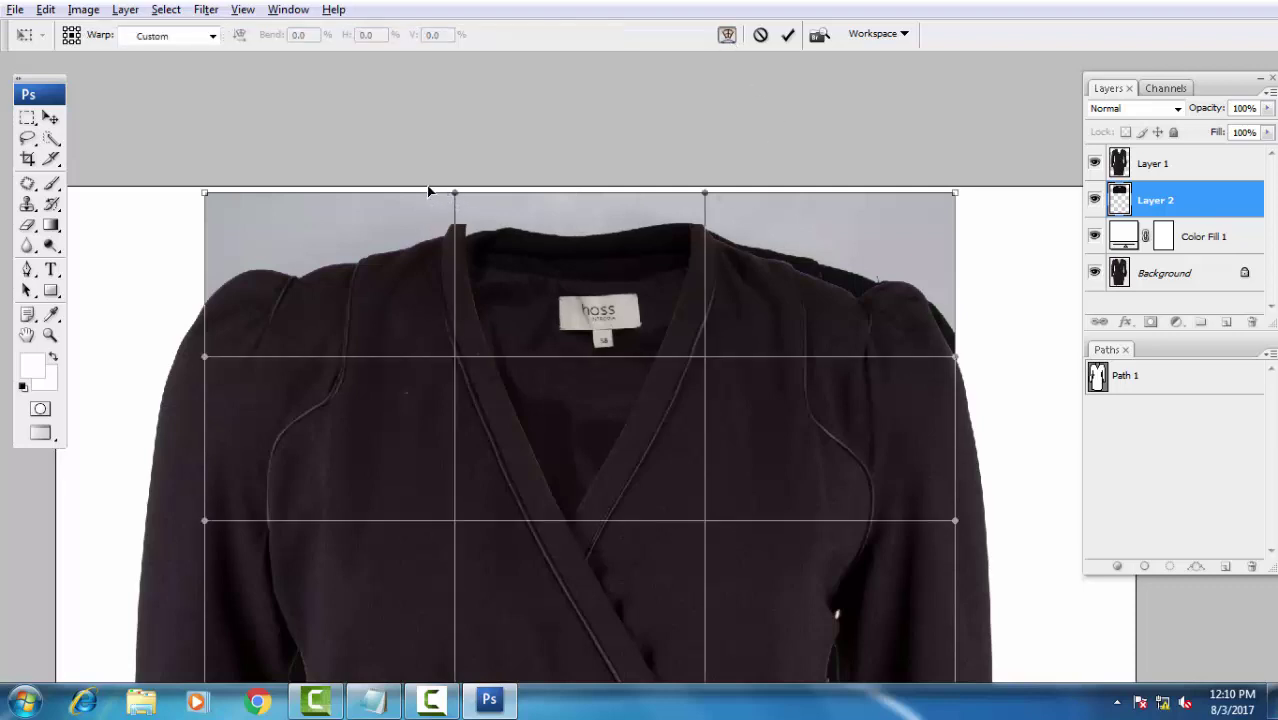
pyautogui.moveTo(443, 192); pyautogui.dragTo(409, 194)
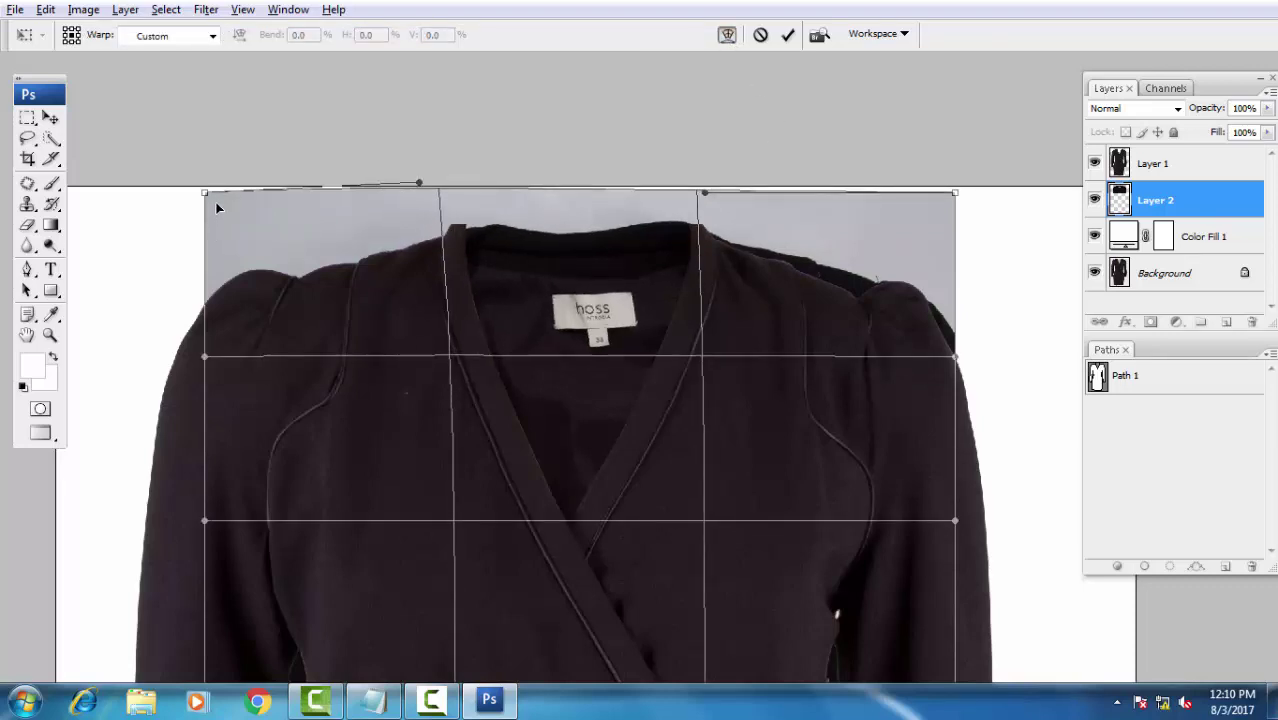
pyautogui.moveTo(207, 195); pyautogui.dragTo(219, 200)
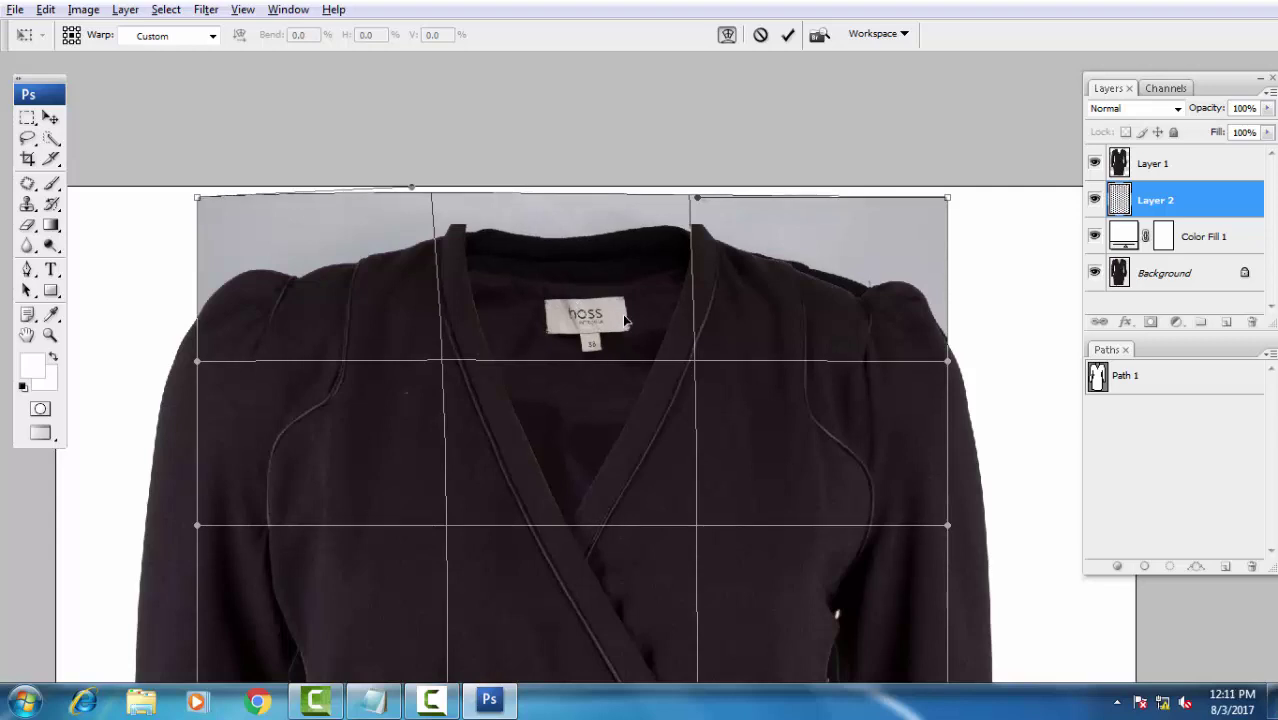
pyautogui.press('c')
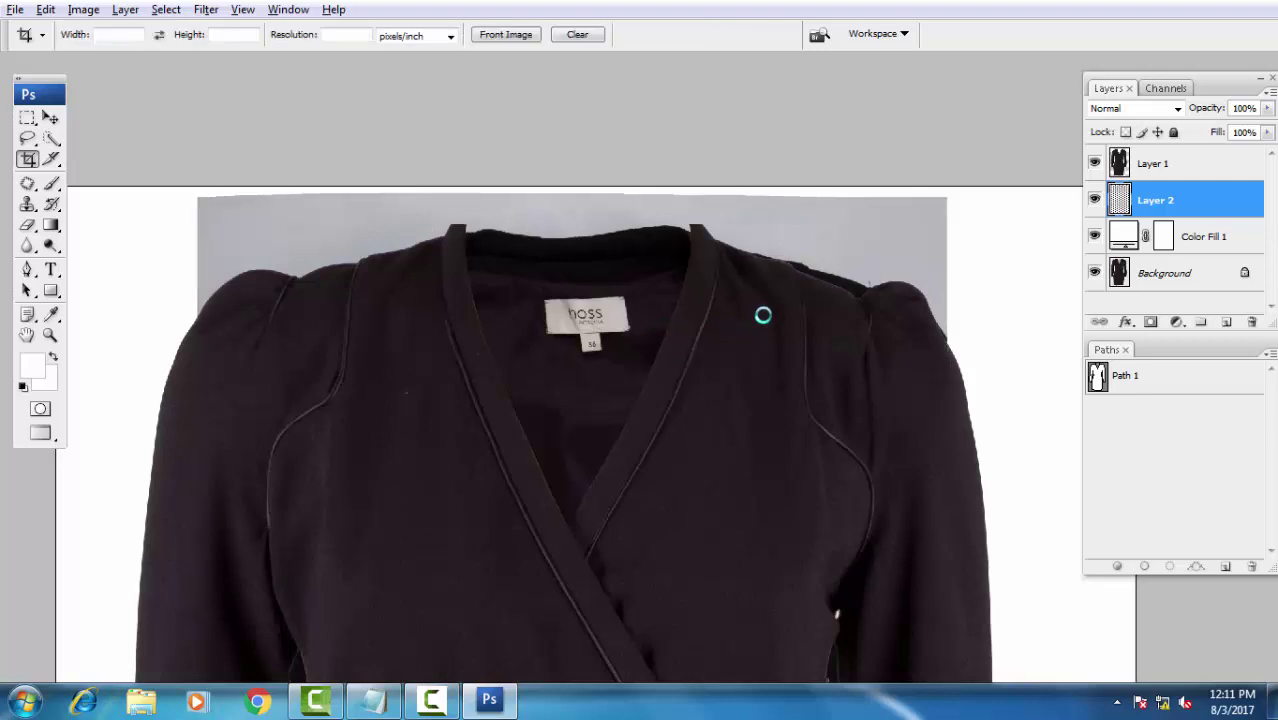
# - Enlarge Layer 2 to 102.9%, nudge it right and up, then open Liquify
pyautogui.hotkey('ctrl', 't')
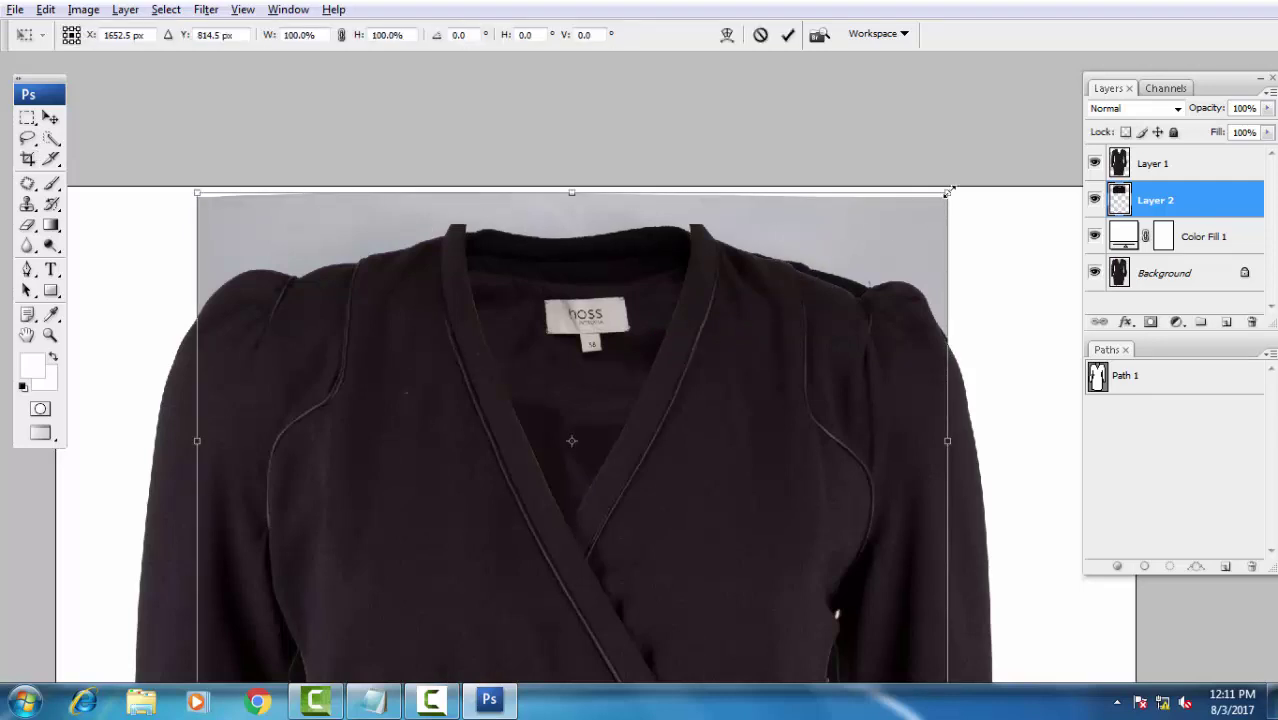
pyautogui.moveTo(951, 189); pyautogui.dragTo(962, 190)
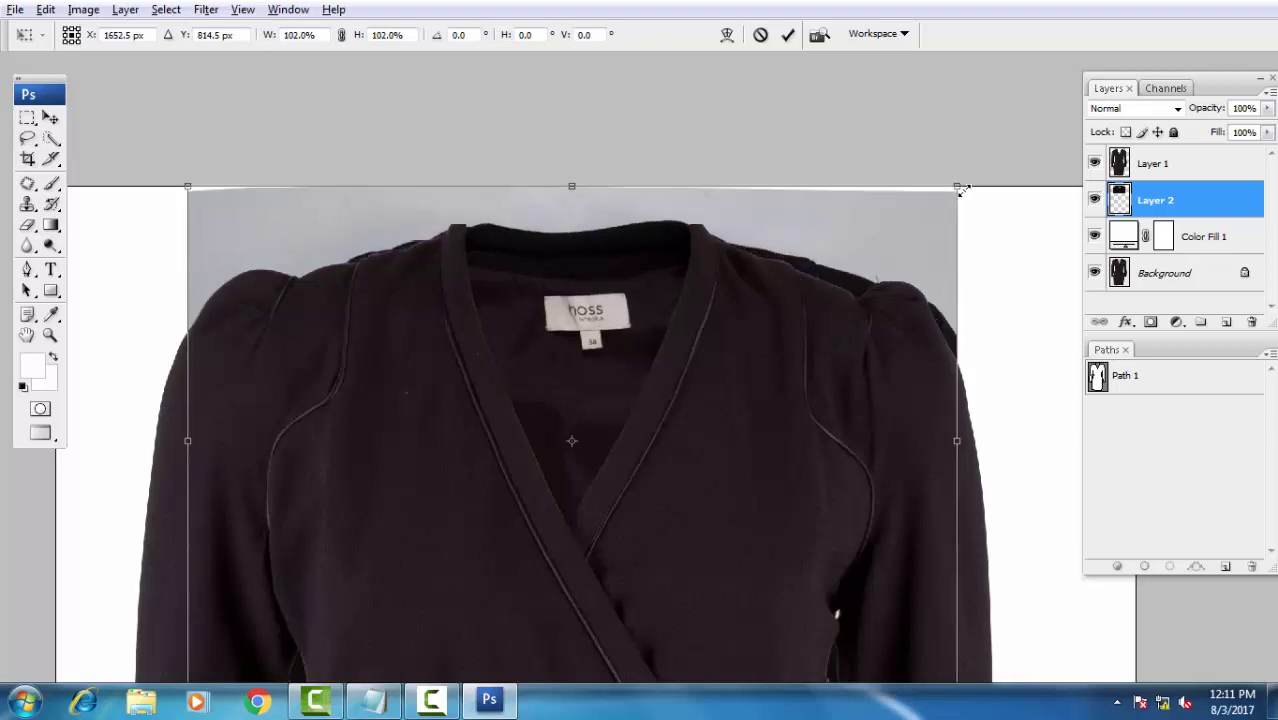
pyautogui.moveTo(913, 271); pyautogui.dragTo(900, 276)
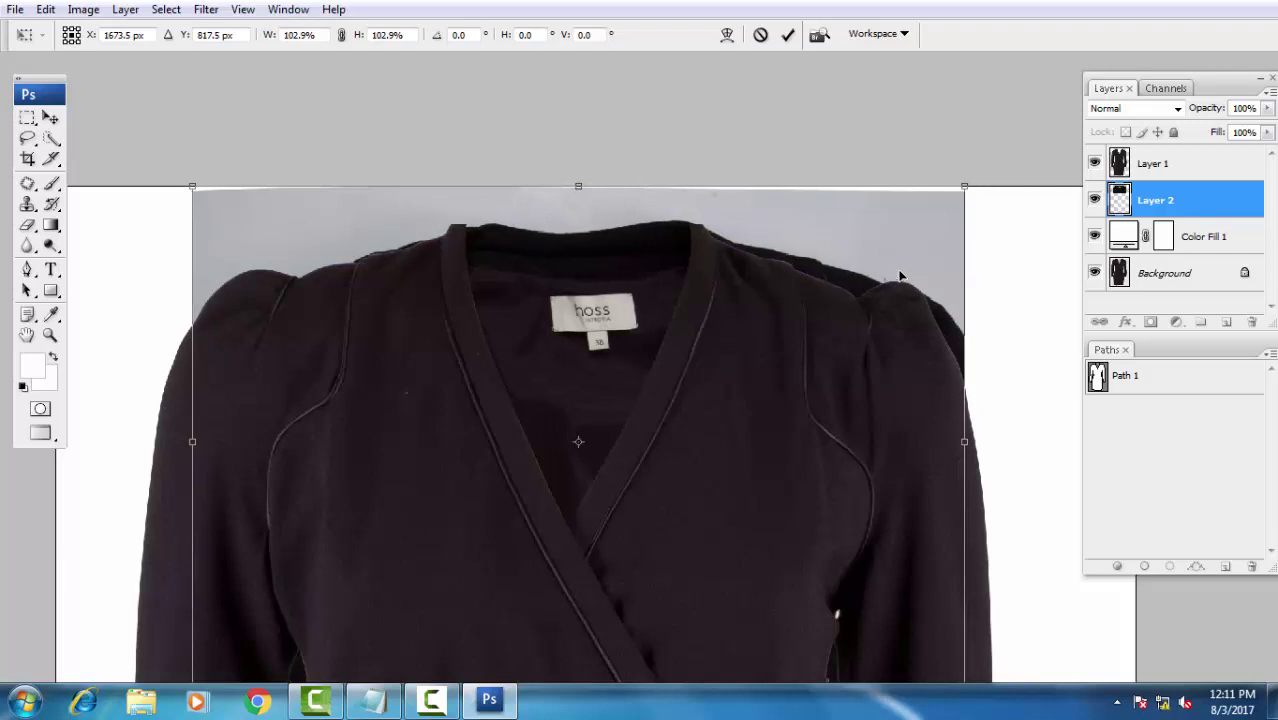
pyautogui.press('Right')
pyautogui.press('Right')
pyautogui.press('Right')
pyautogui.press('Up')
pyautogui.press('Up')
pyautogui.press('Up')
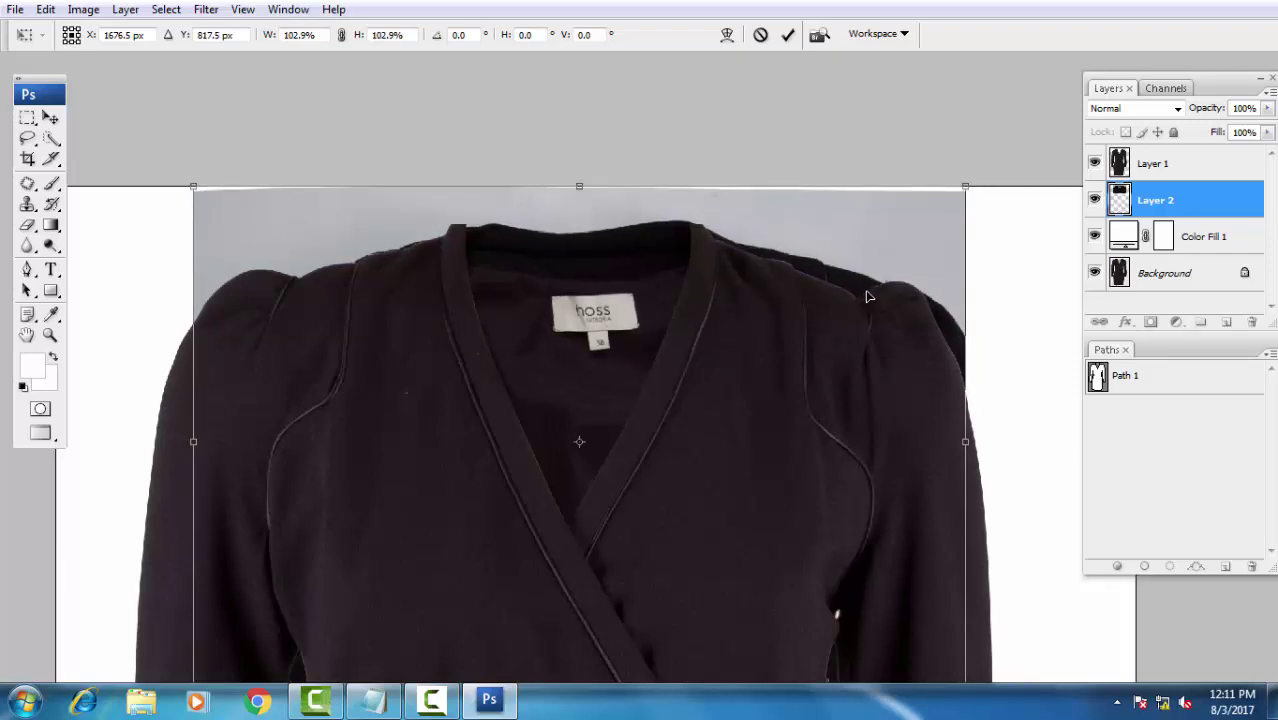
pyautogui.press('c')
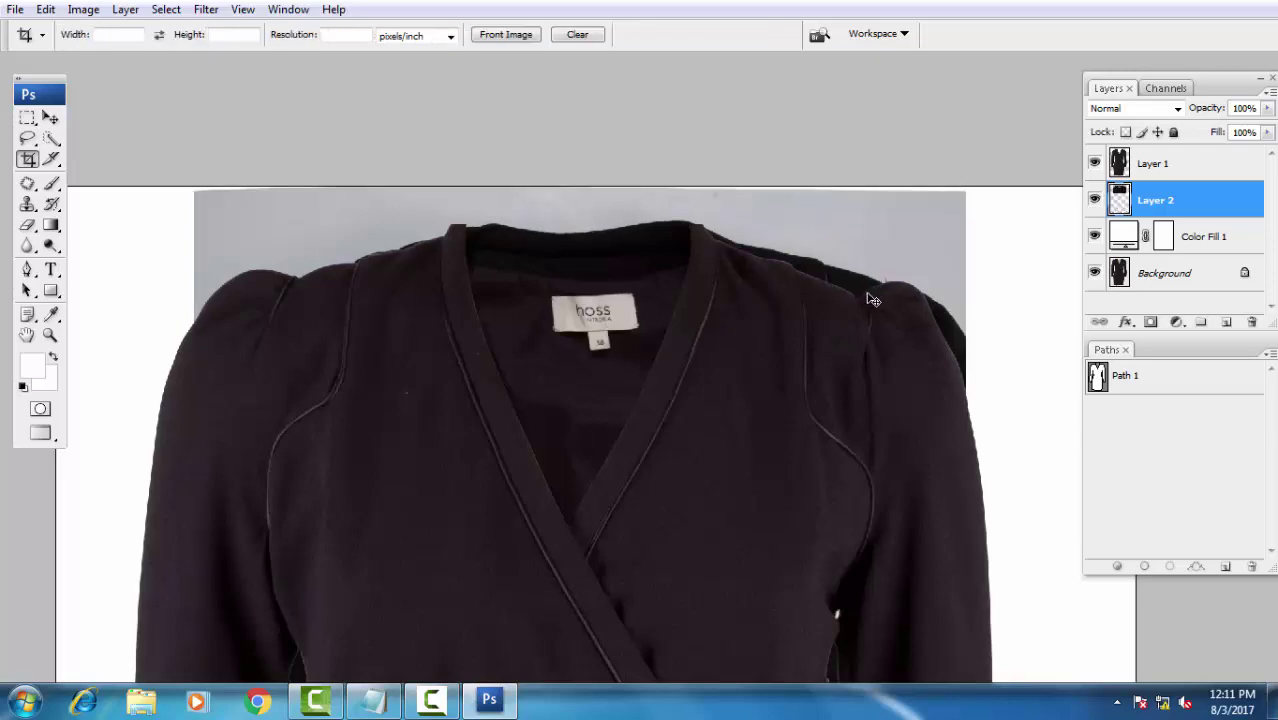
pyautogui.hotkey('ctrl', 'shift', 'x')
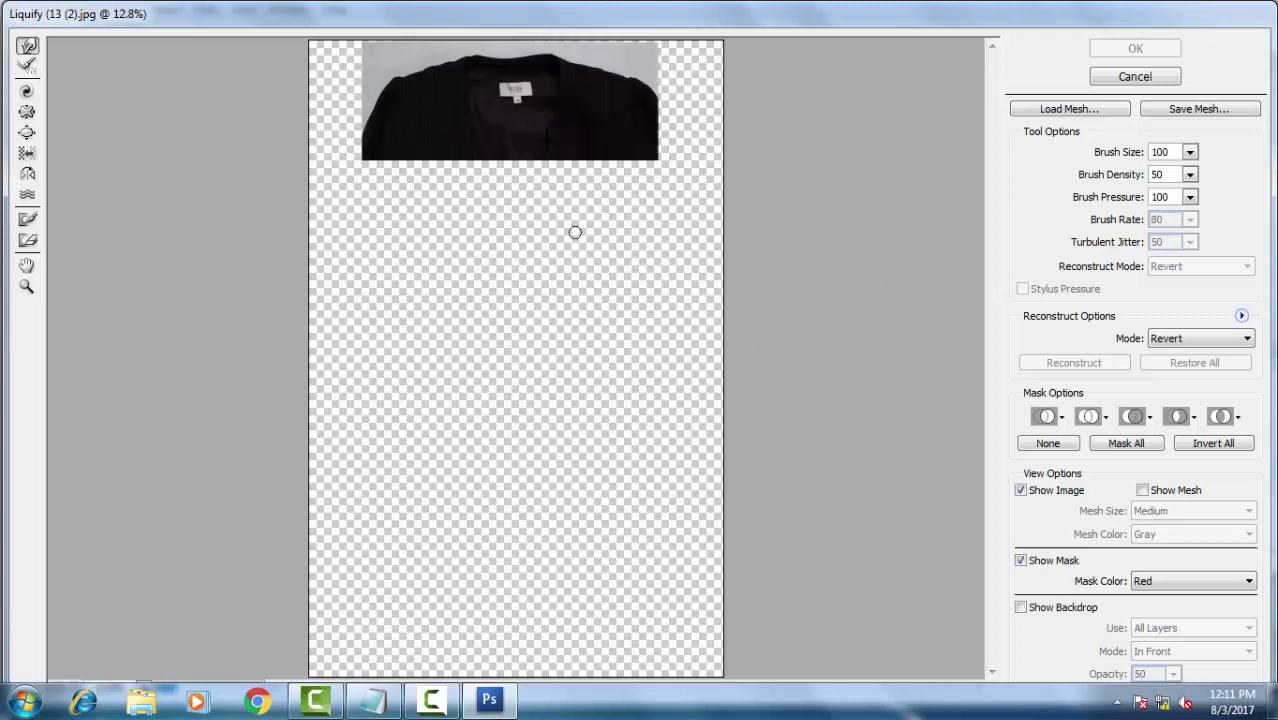
pyautogui.scroll(3, 485, 71)
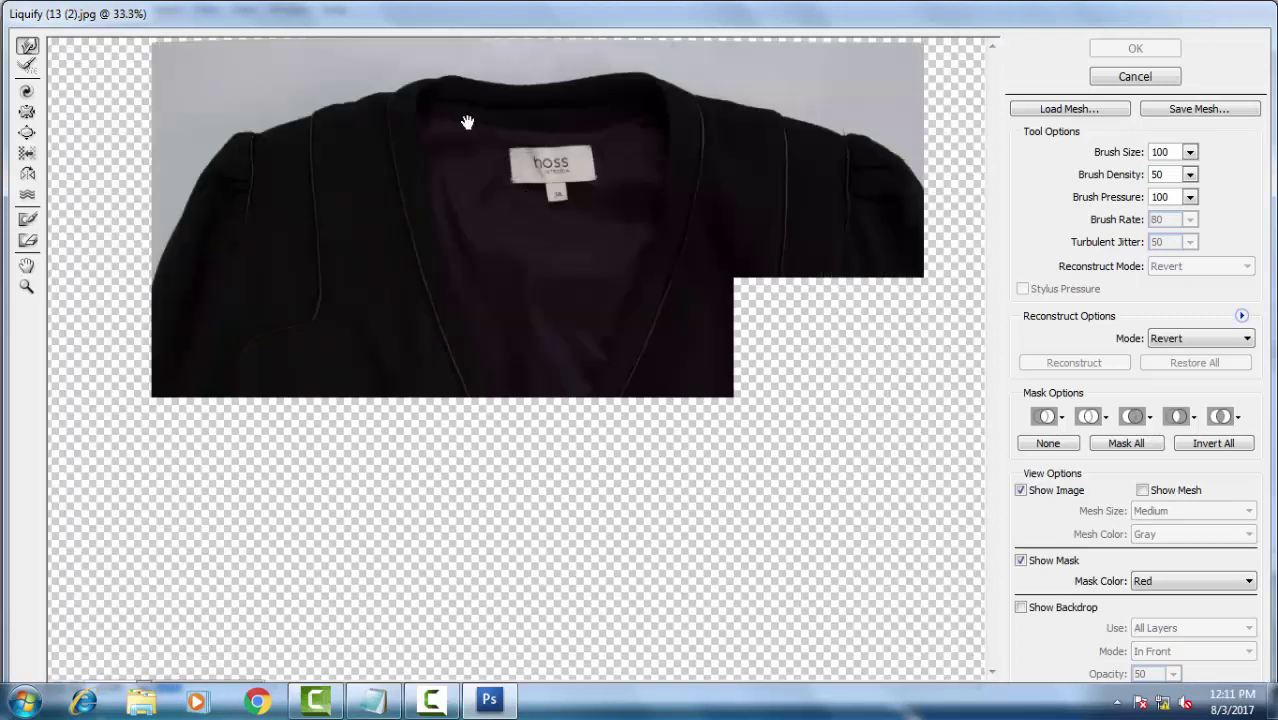
pyautogui.scroll(1, 467, 122)
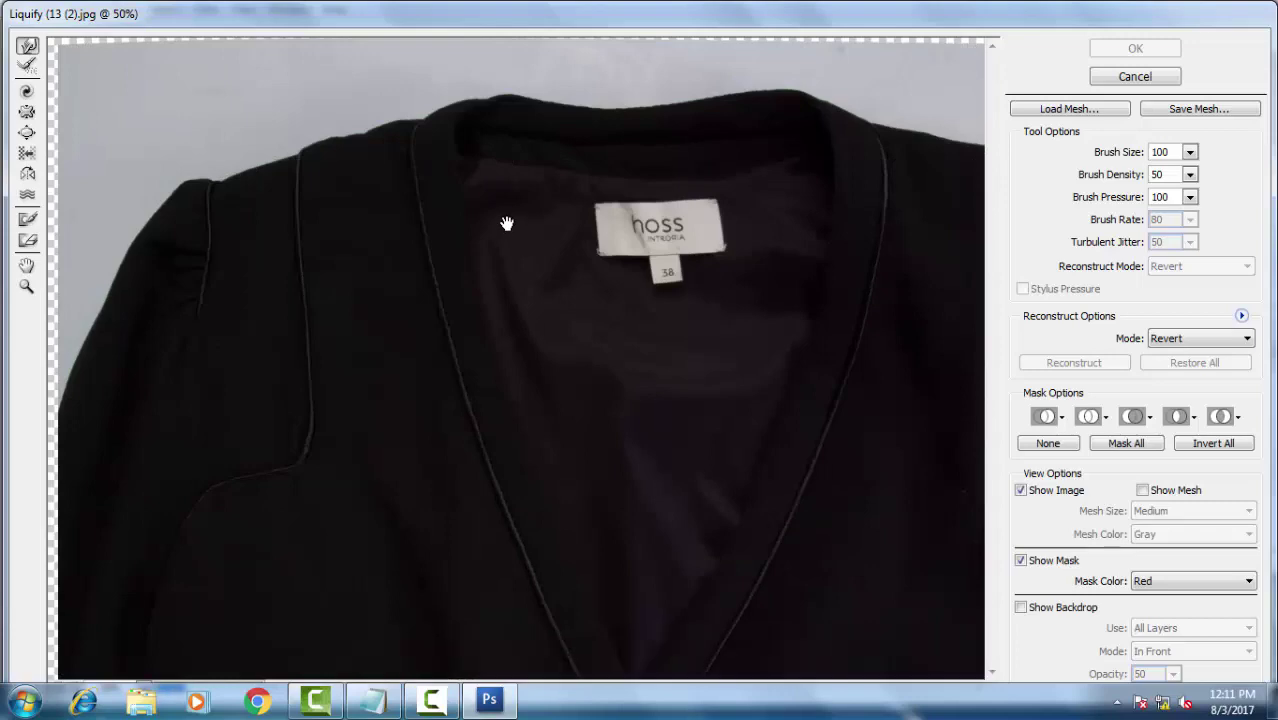
pyautogui.scroll(1, 496, 204)
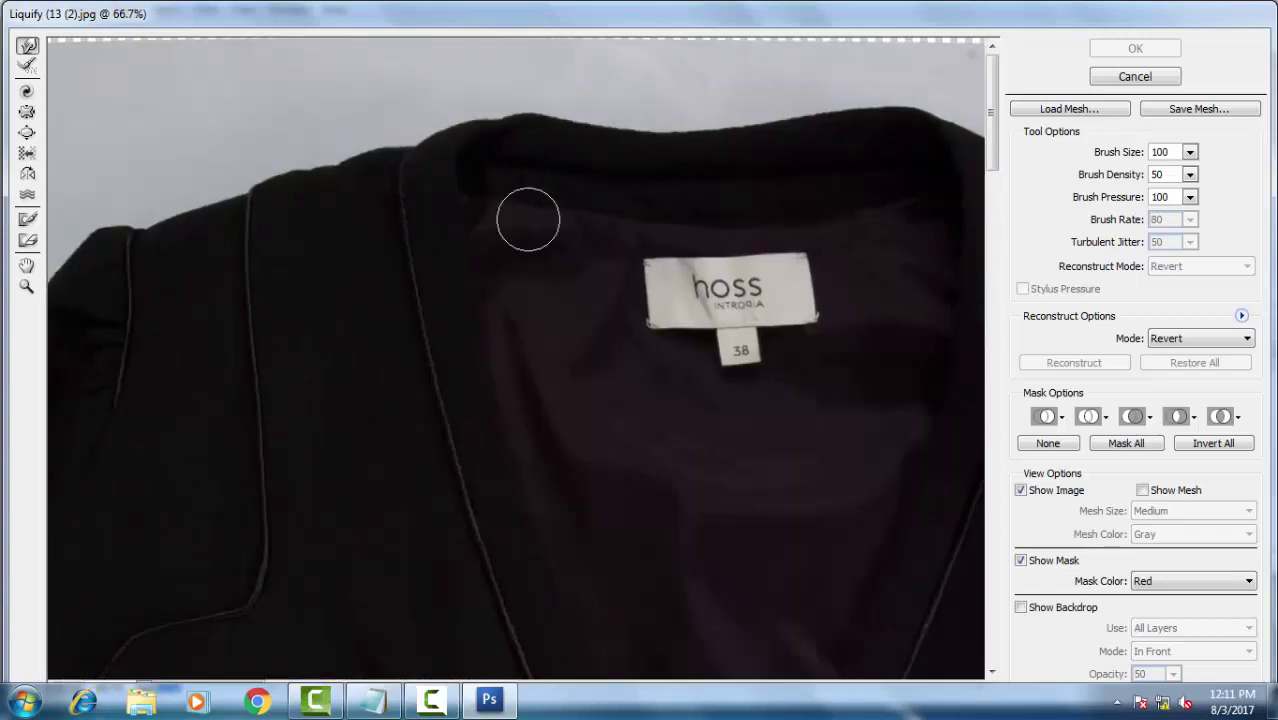
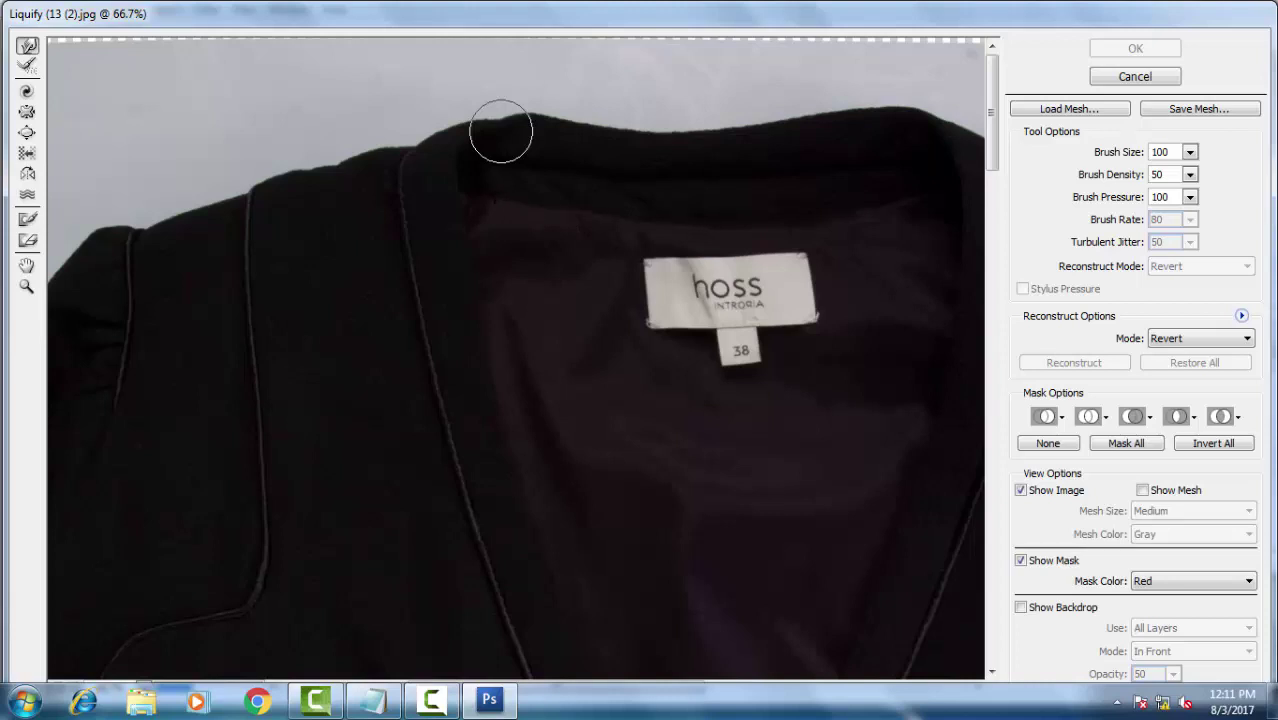
# - Push the collar's top edge smooth in Liquify with brush density and pressure 30, and apply it
pyautogui.moveTo(501, 131); pyautogui.dragTo(496, 188)
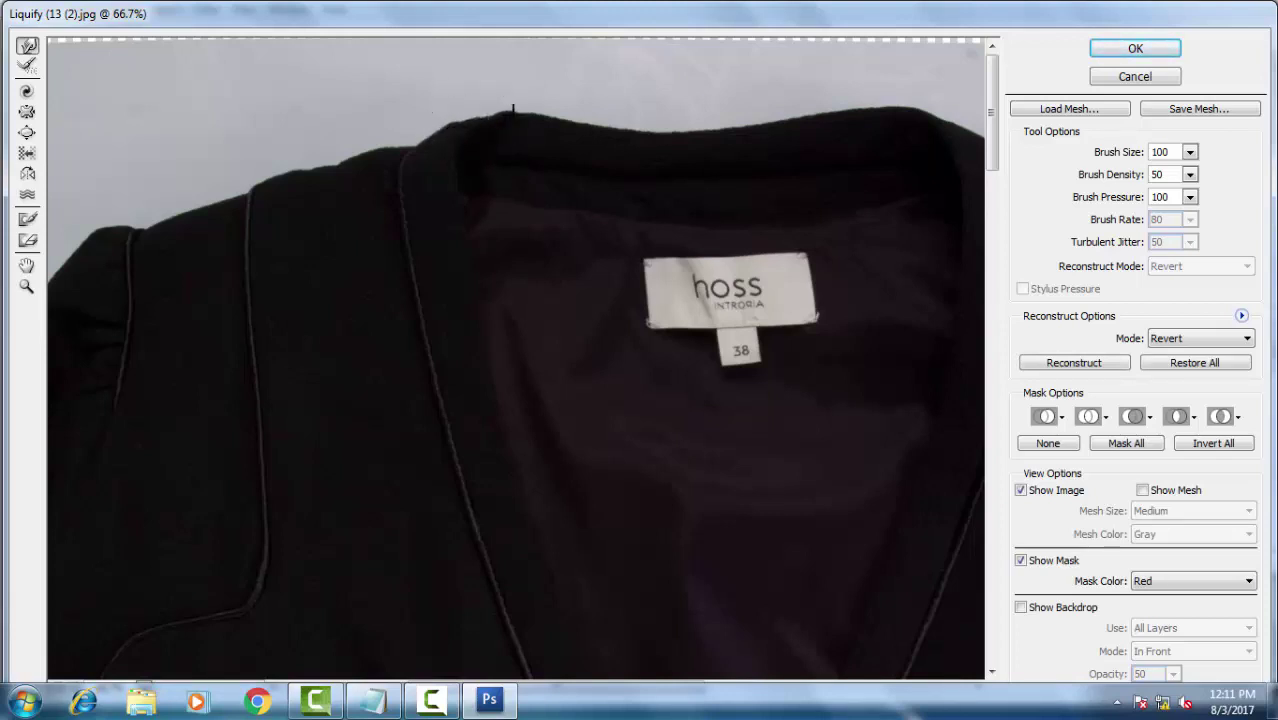
pyautogui.click(1171, 152)
pyautogui.click(1177, 196)
pyautogui.write('30')
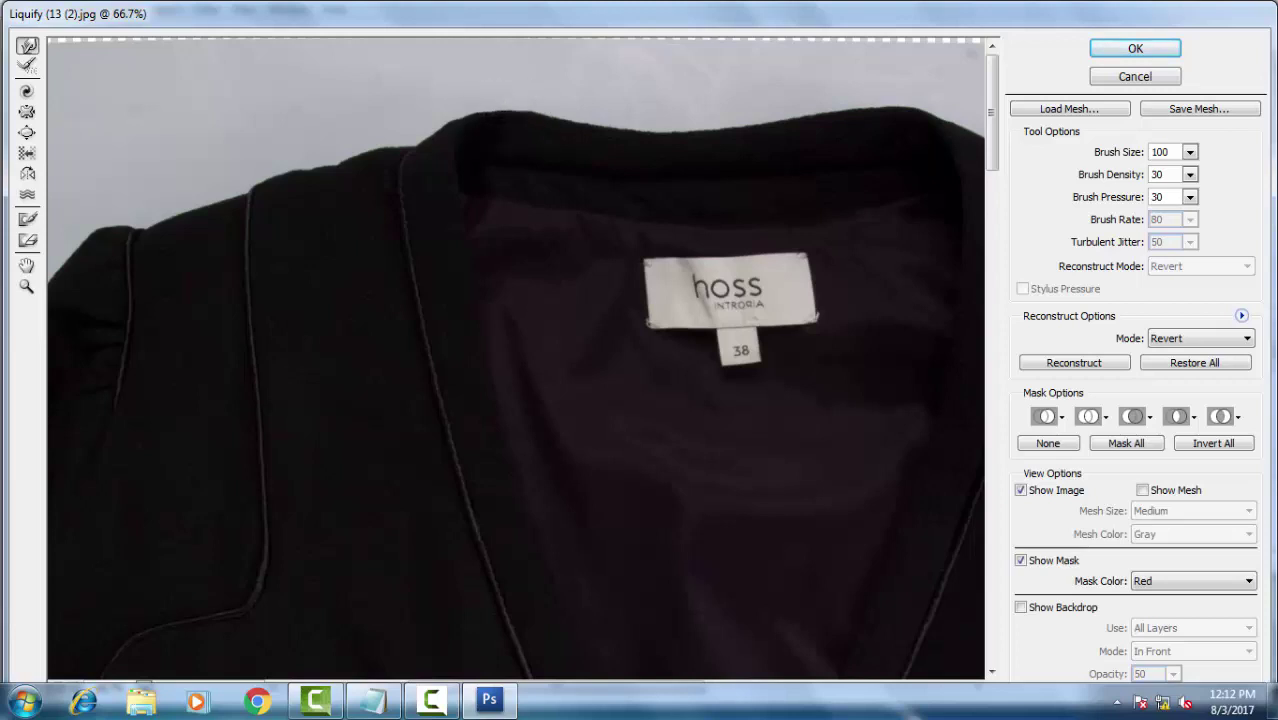
pyautogui.moveTo(485, 121); pyautogui.dragTo(456, 128)
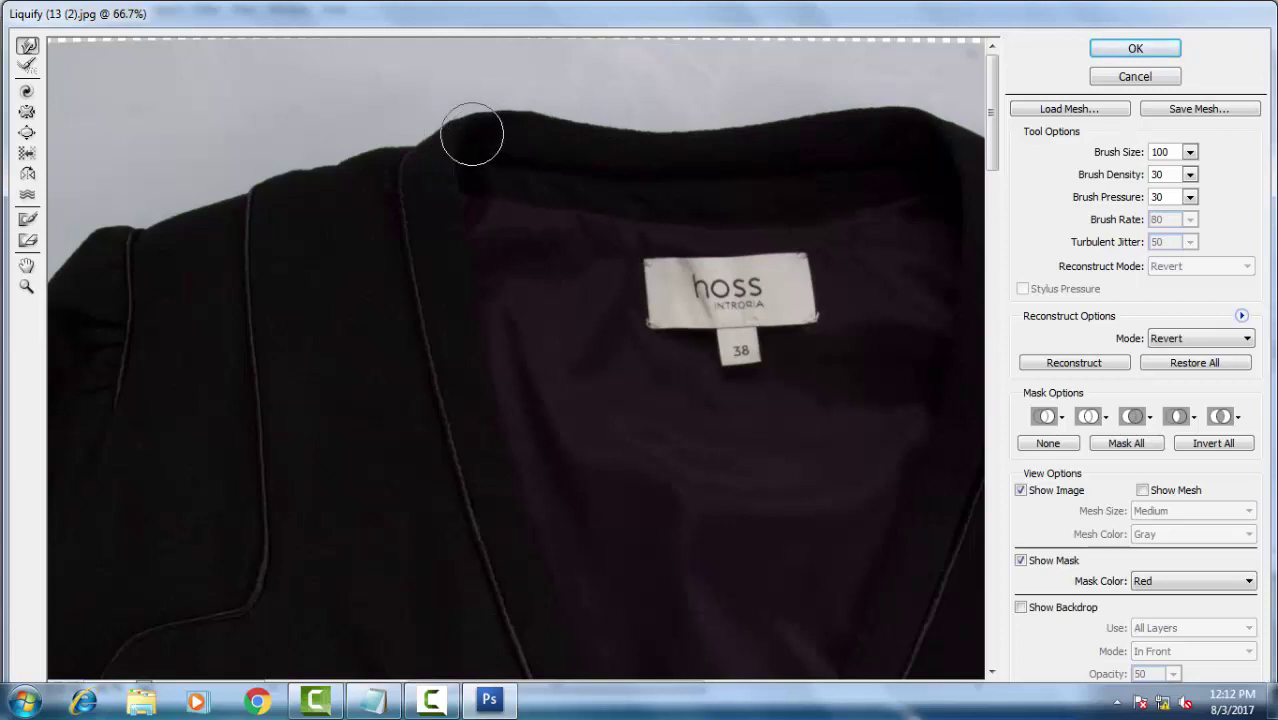
pyautogui.click(1133, 55)
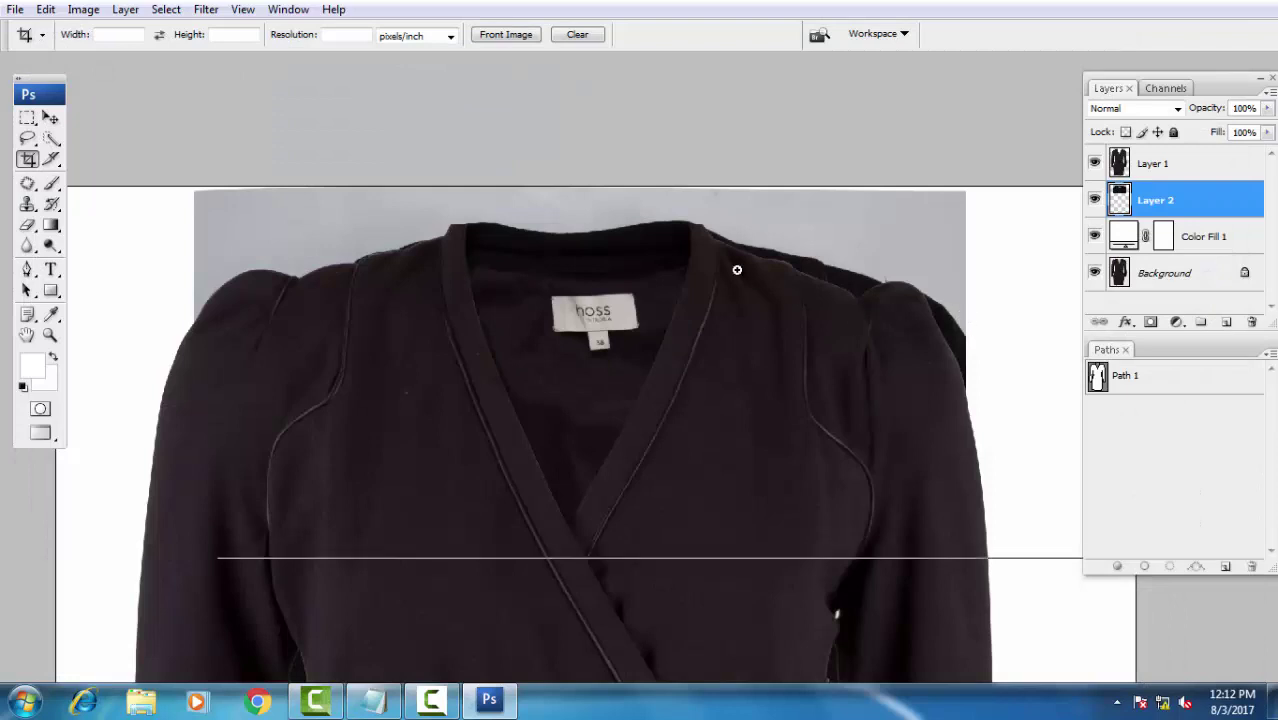
# - Warp Layer 2's top edge upward around the collar, nudging it into place, and commit
pyautogui.hotkey('ctrl', '+')
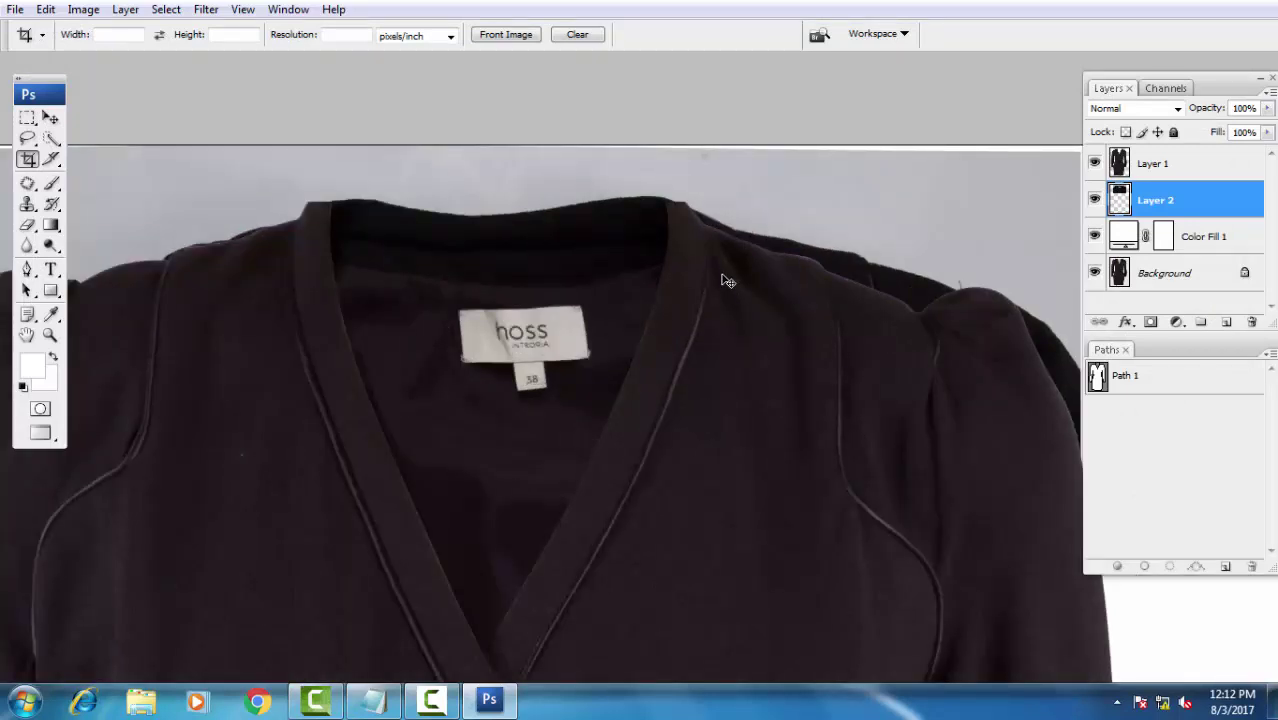
pyautogui.hotkey('ctrl', 't')
pyautogui.click(727, 34)
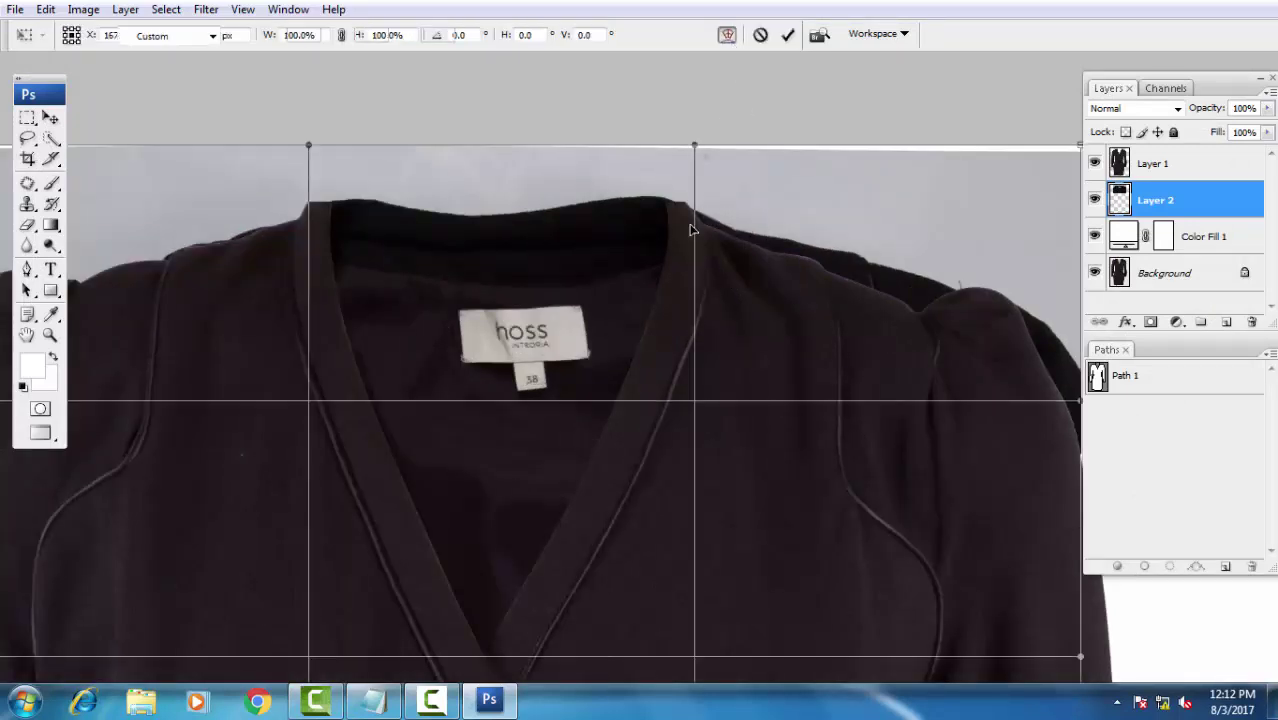
pyautogui.hscroll(-3, 588, 235)
pyautogui.moveTo(587, 156); pyautogui.dragTo(563, 151)
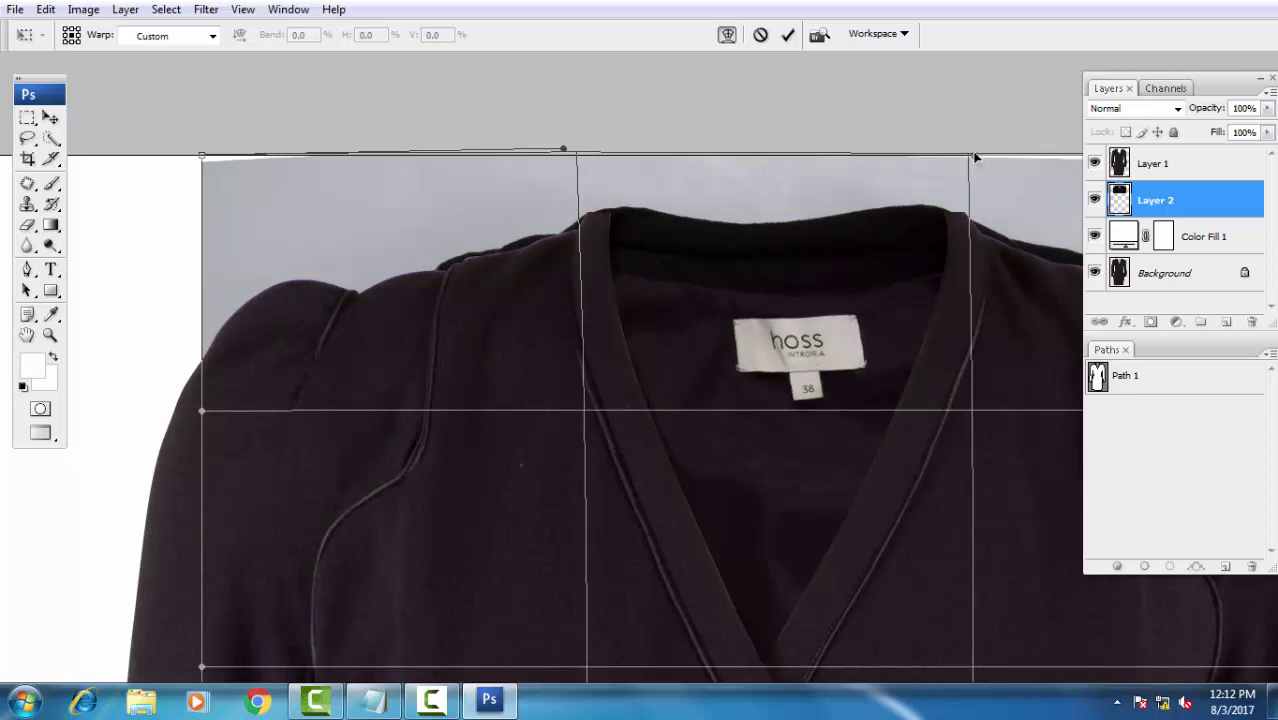
pyautogui.hotkey('shift', 'Right')
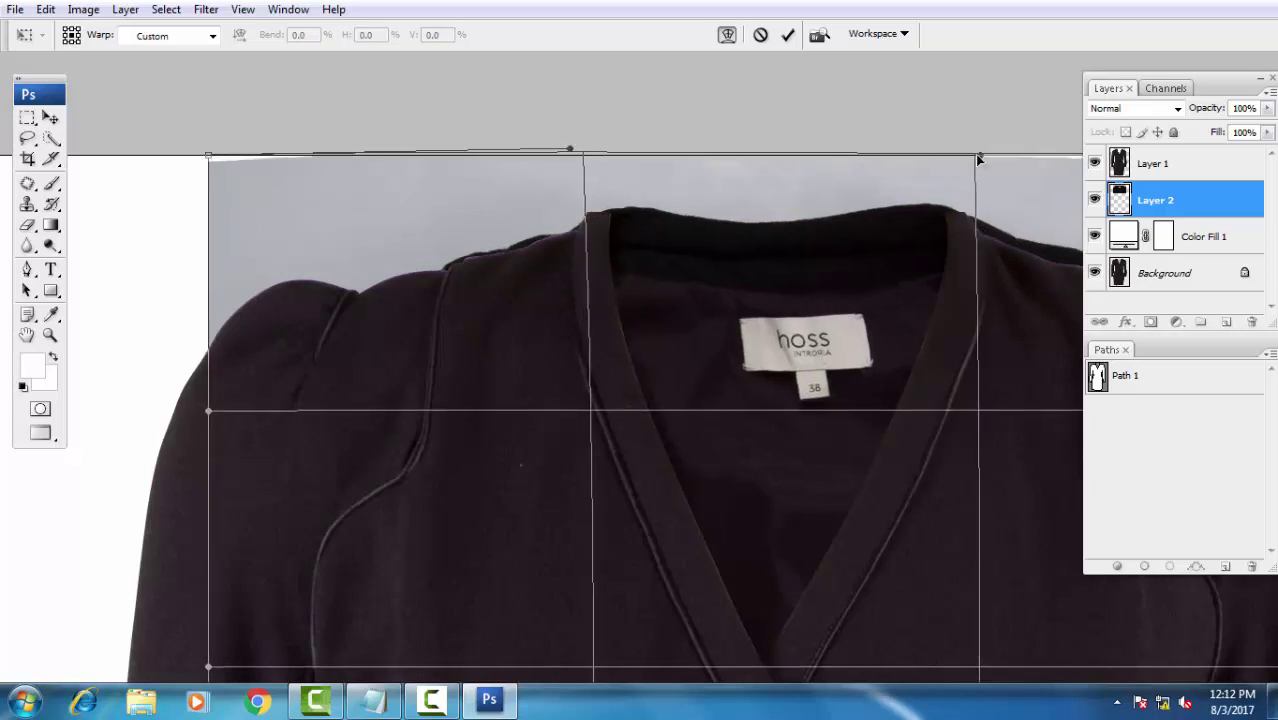
pyautogui.press('Down')
pyautogui.press('Left')
pyautogui.press('Down')
pyautogui.press('Left')
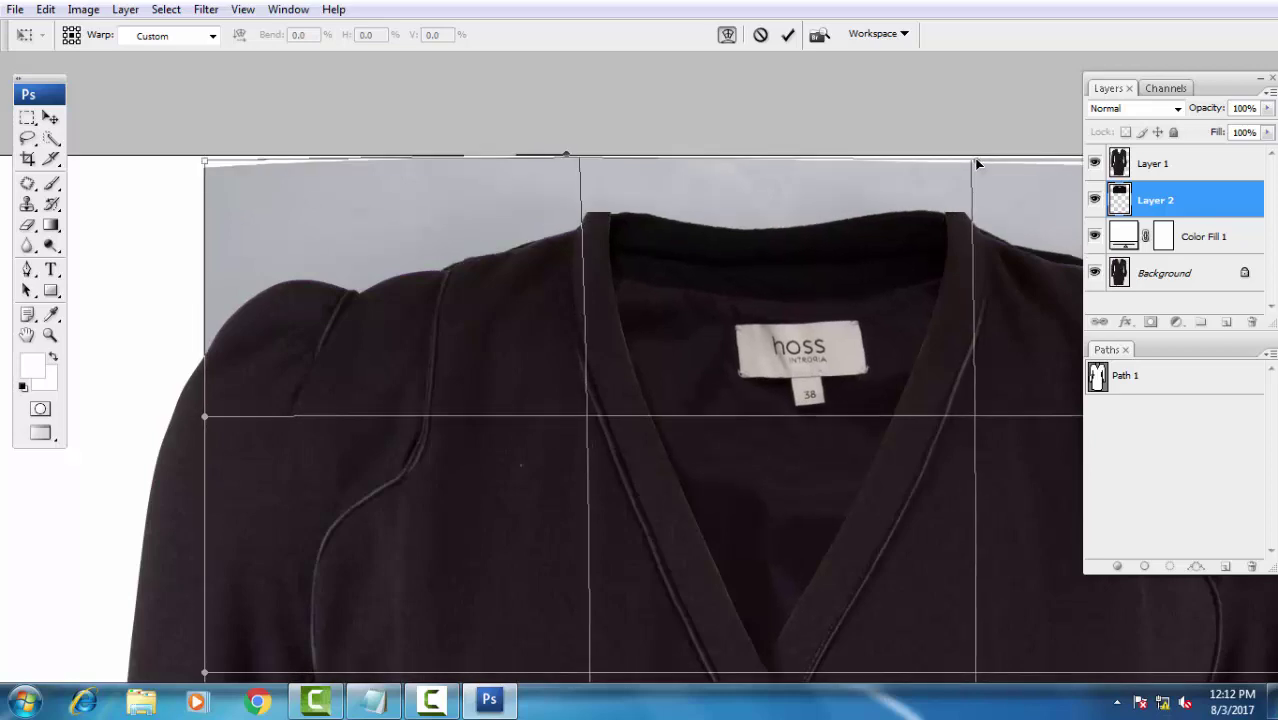
pyautogui.press('Up')
pyautogui.press('Right')
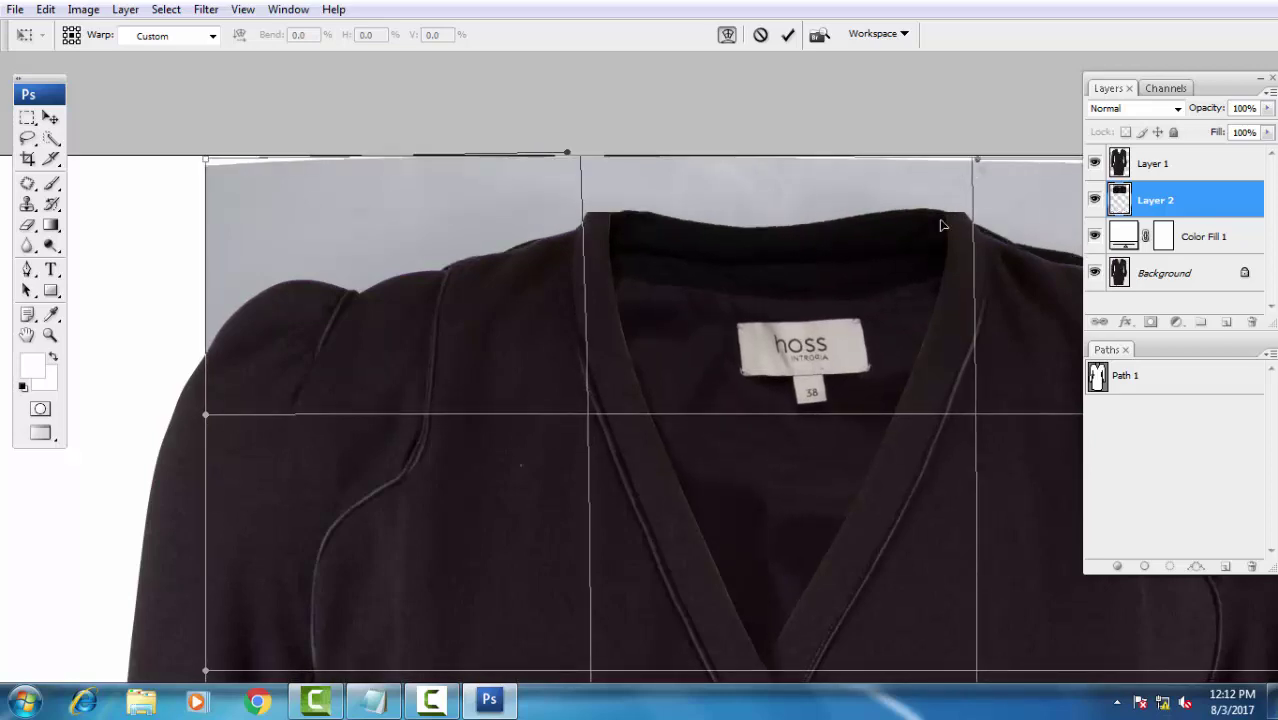
pyautogui.moveTo(569, 154); pyautogui.dragTo(573, 150)
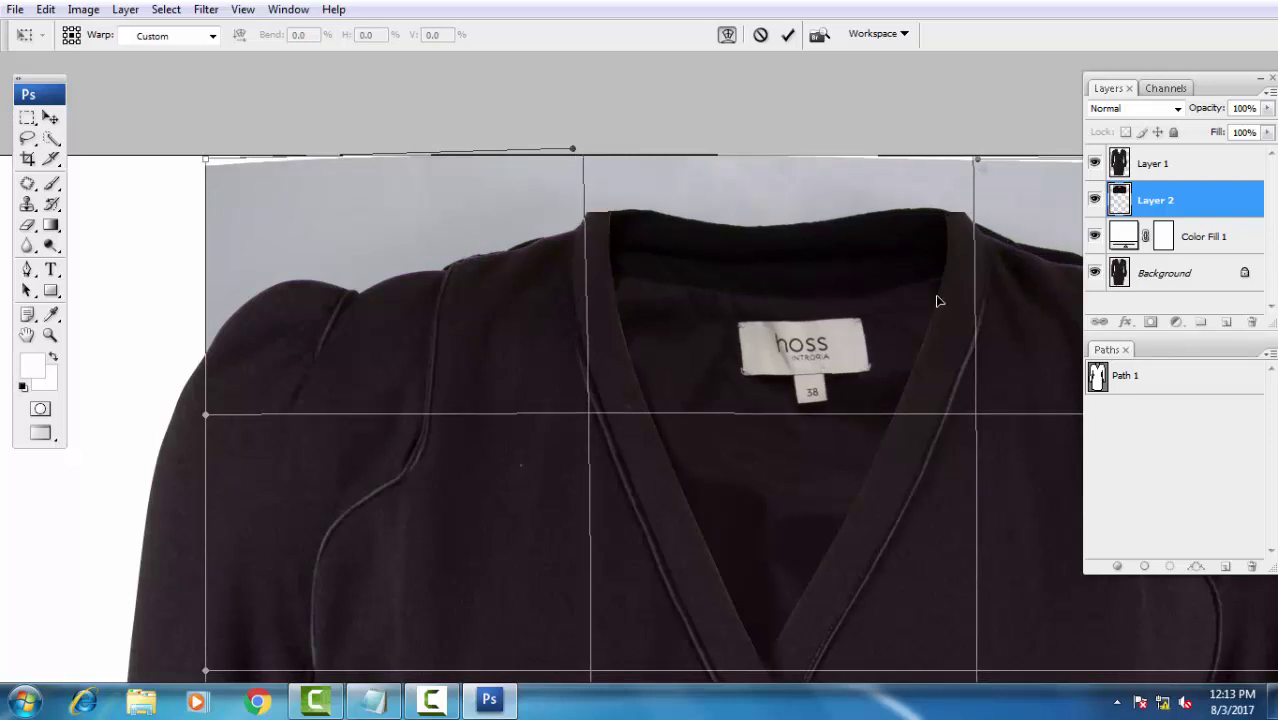
pyautogui.press('c')
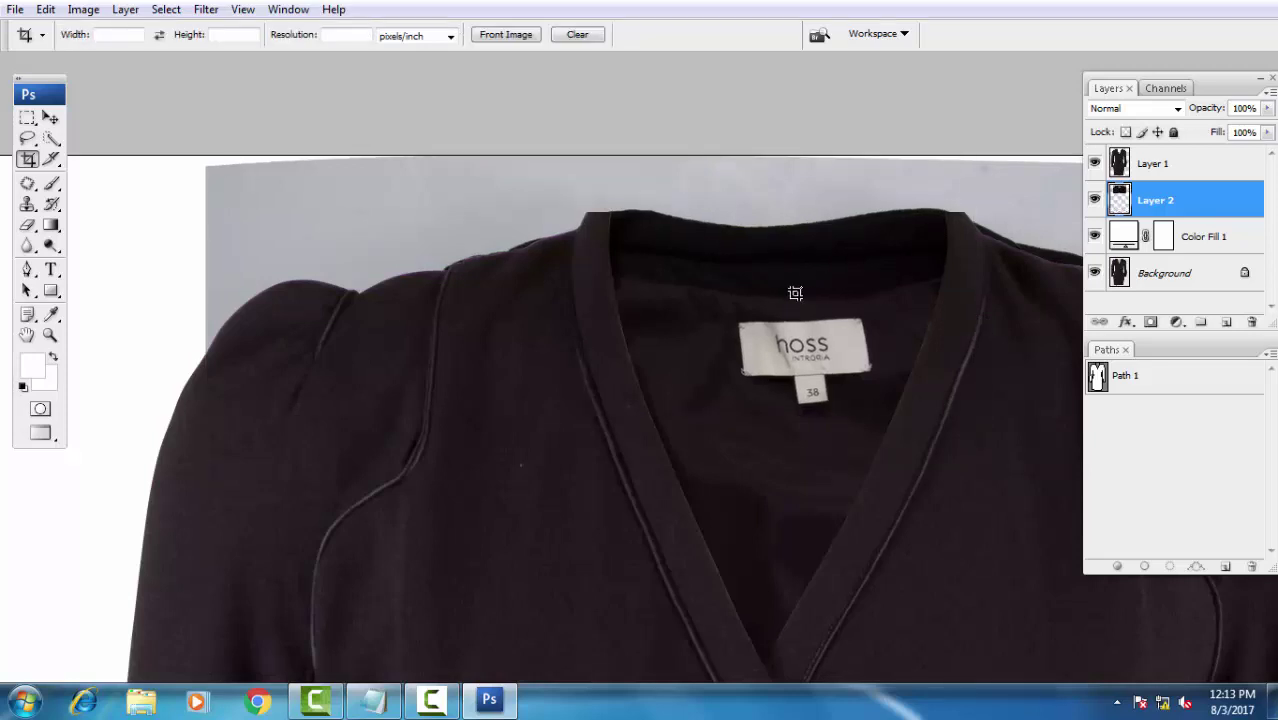
# - Apply a second warp arching the layer's top edge slightly upward
pyautogui.hotkey('ctrl', 't')
pyautogui.click(726, 36)
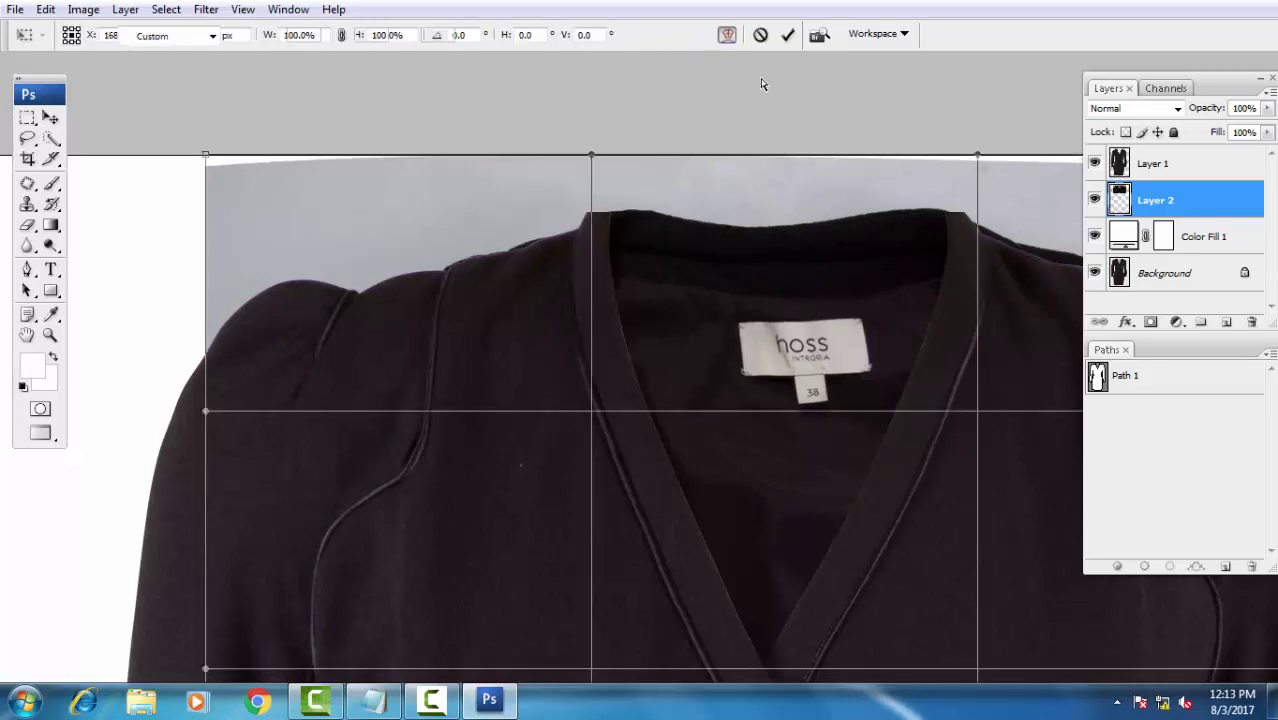
pyautogui.moveTo(596, 157); pyautogui.dragTo(598, 151)
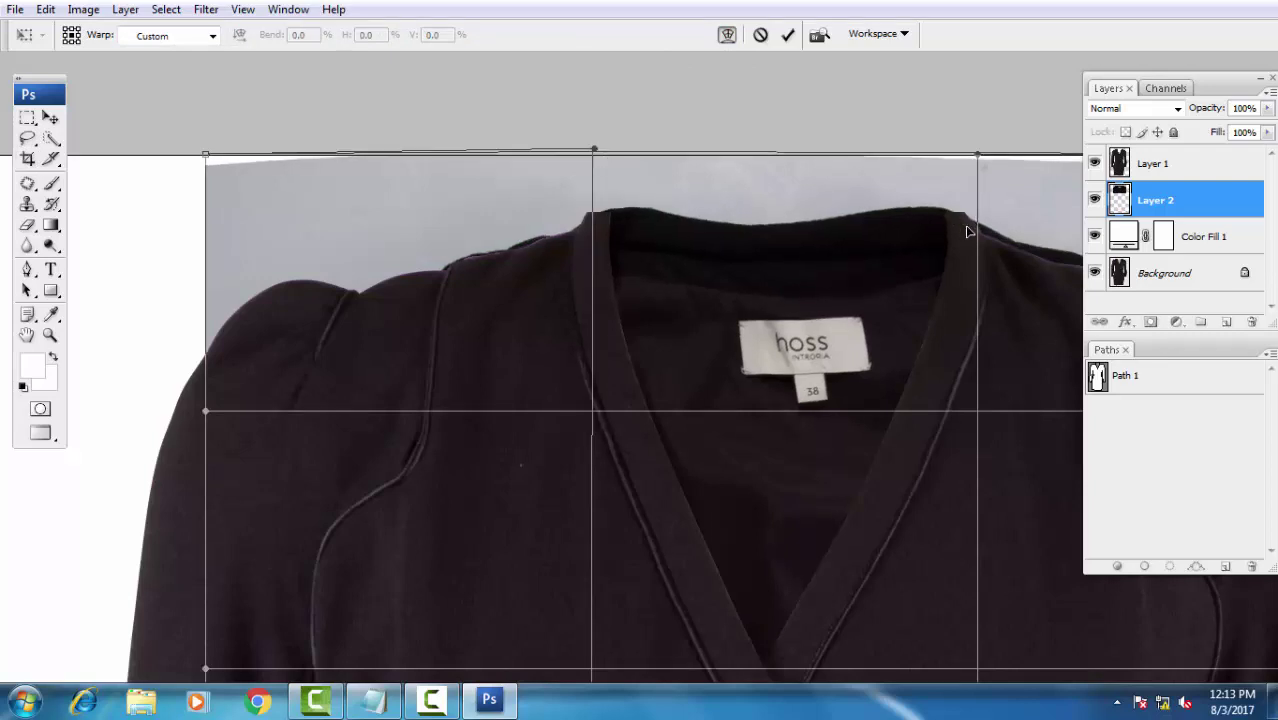
pyautogui.press('c')
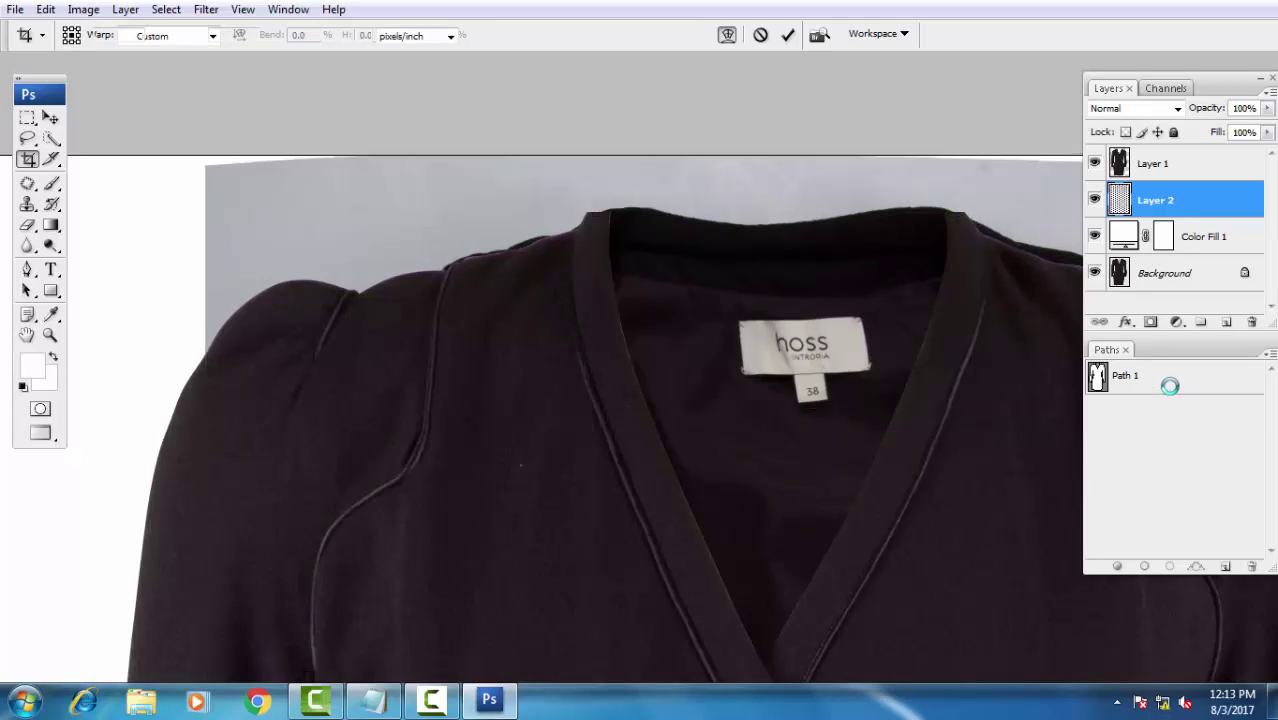
# - Show Path 1 and delete its old anchors at the collar's top-left and top-right
pyautogui.click(1170, 386)
pyautogui.press('p')
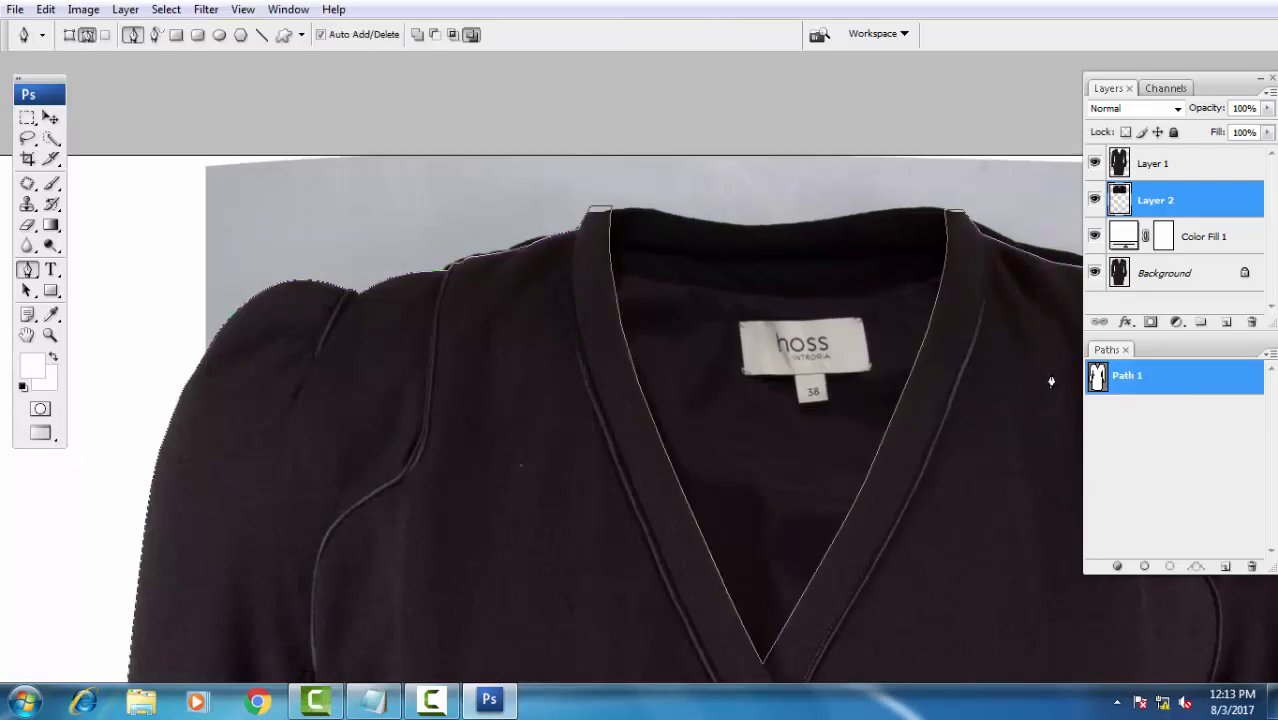
pyautogui.scroll(1, 687, 253)
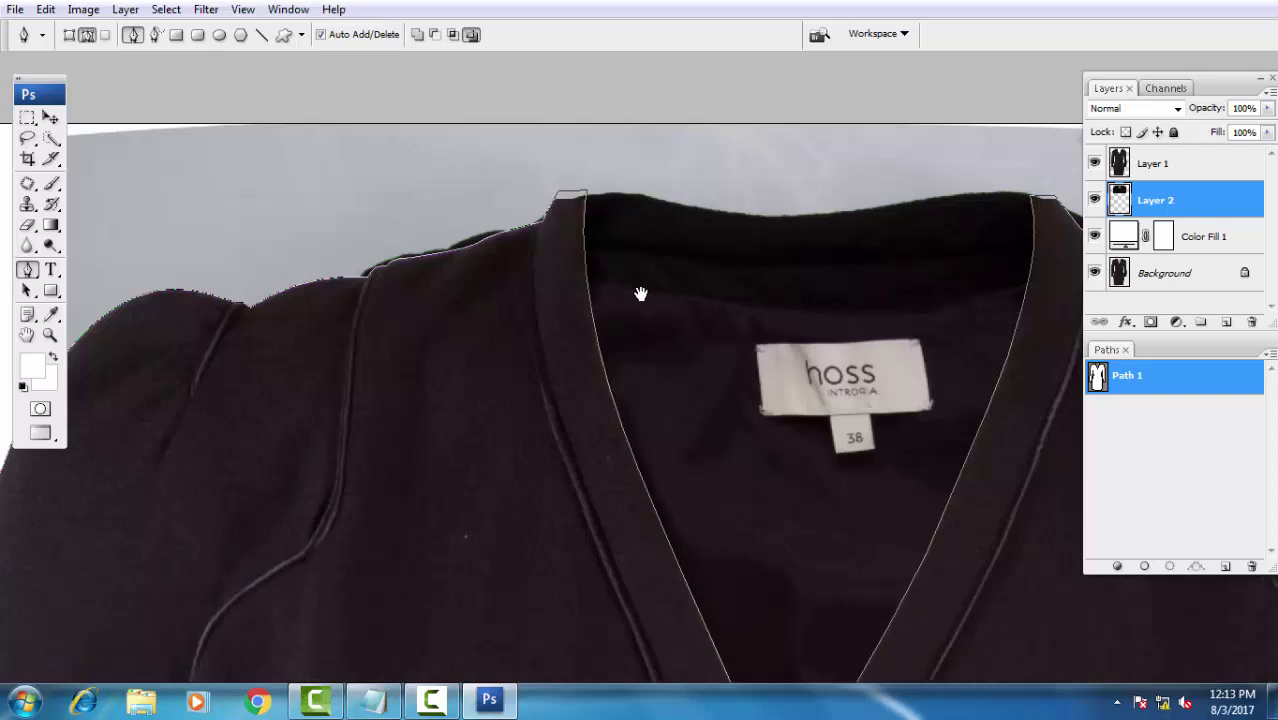
pyautogui.scroll(-2, 721, 296)
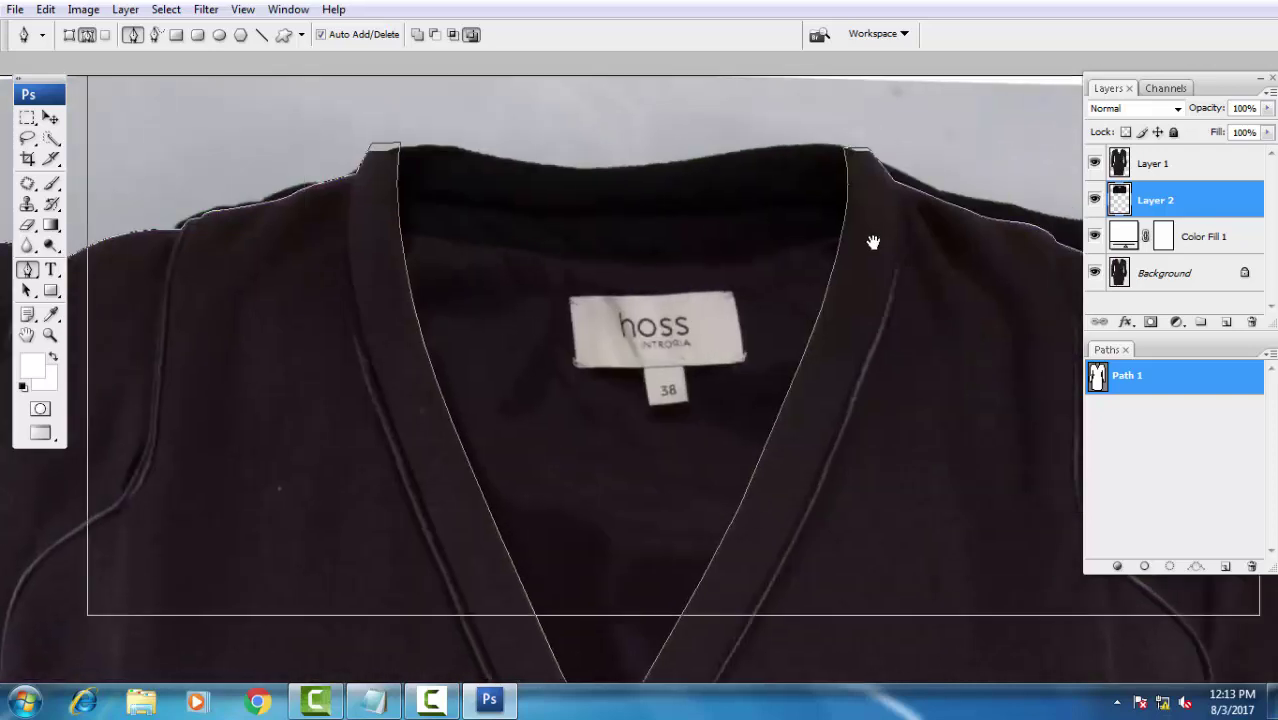
pyautogui.scroll(3, 869, 240)
pyautogui.keyDown('ctrl'); pyautogui.click(880, 147); pyautogui.keyUp('ctrl')
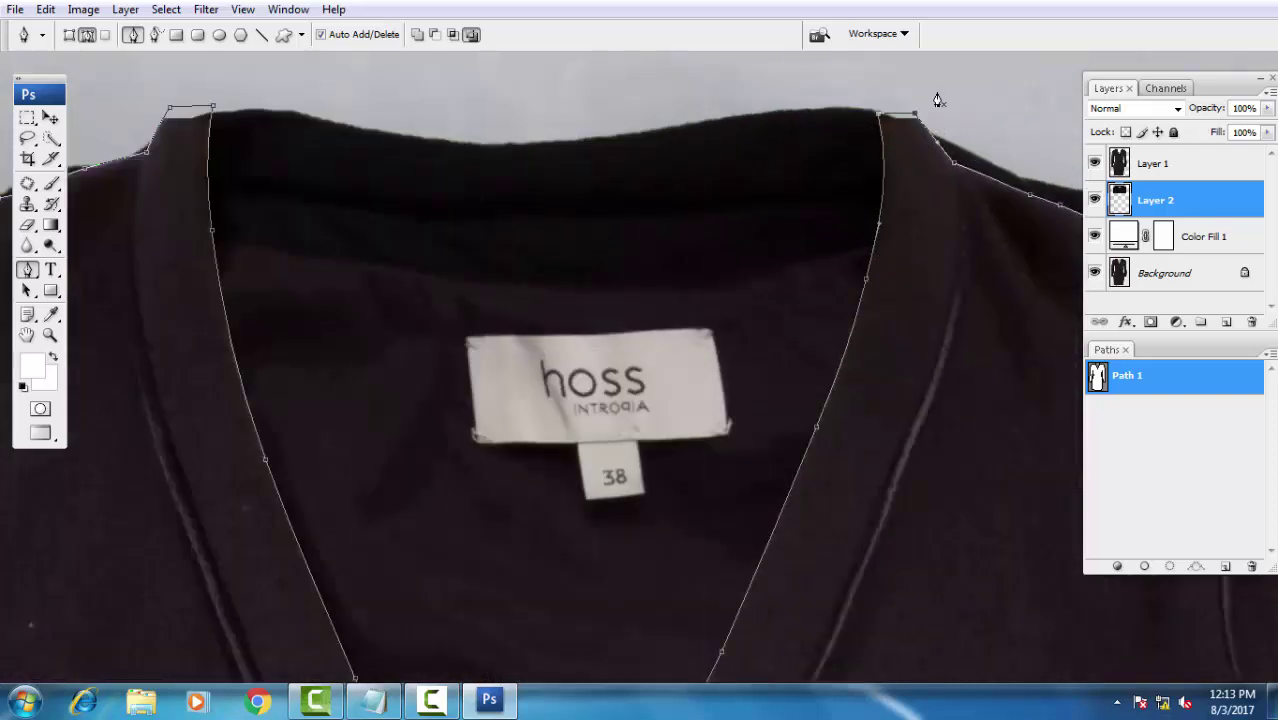
pyautogui.moveTo(895, 145); pyautogui.dragTo(894, 142)
pyautogui.press('Delete')
pyautogui.moveTo(838, 83); pyautogui.dragTo(896, 251)
pyautogui.press('Delete')
pyautogui.moveTo(243, 83); pyautogui.dragTo(163, 145)
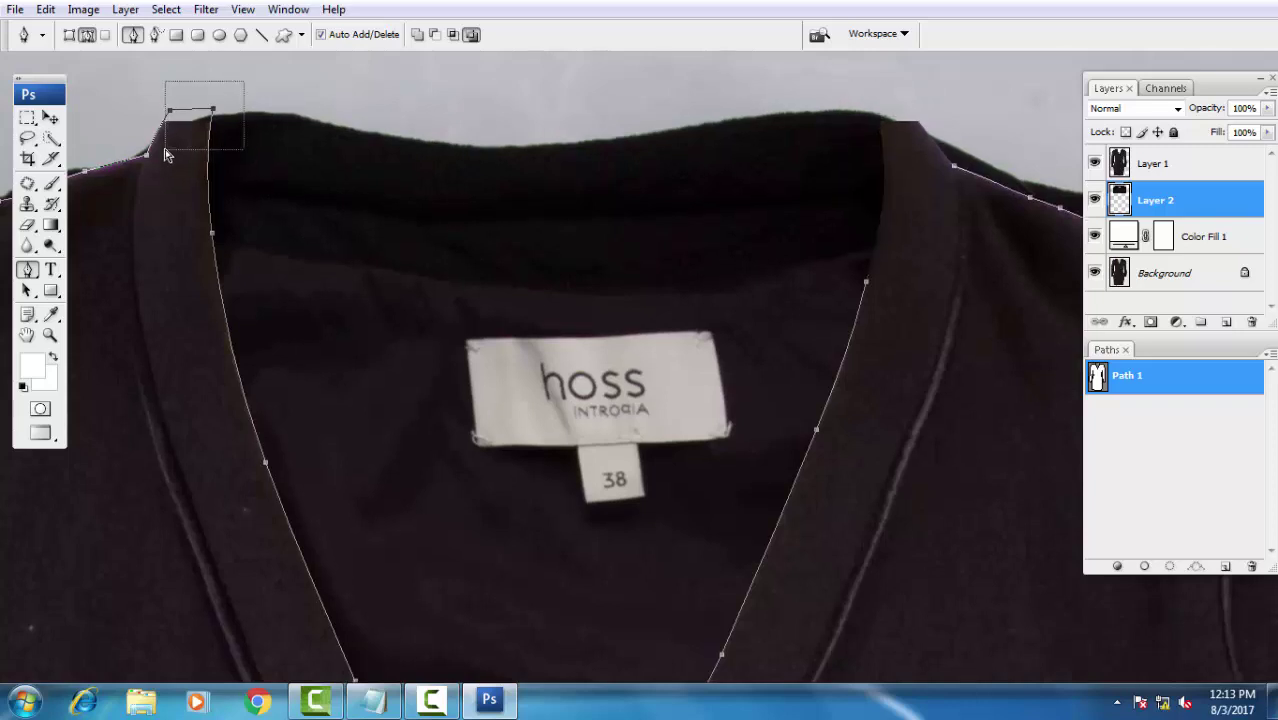
pyautogui.press('Delete')
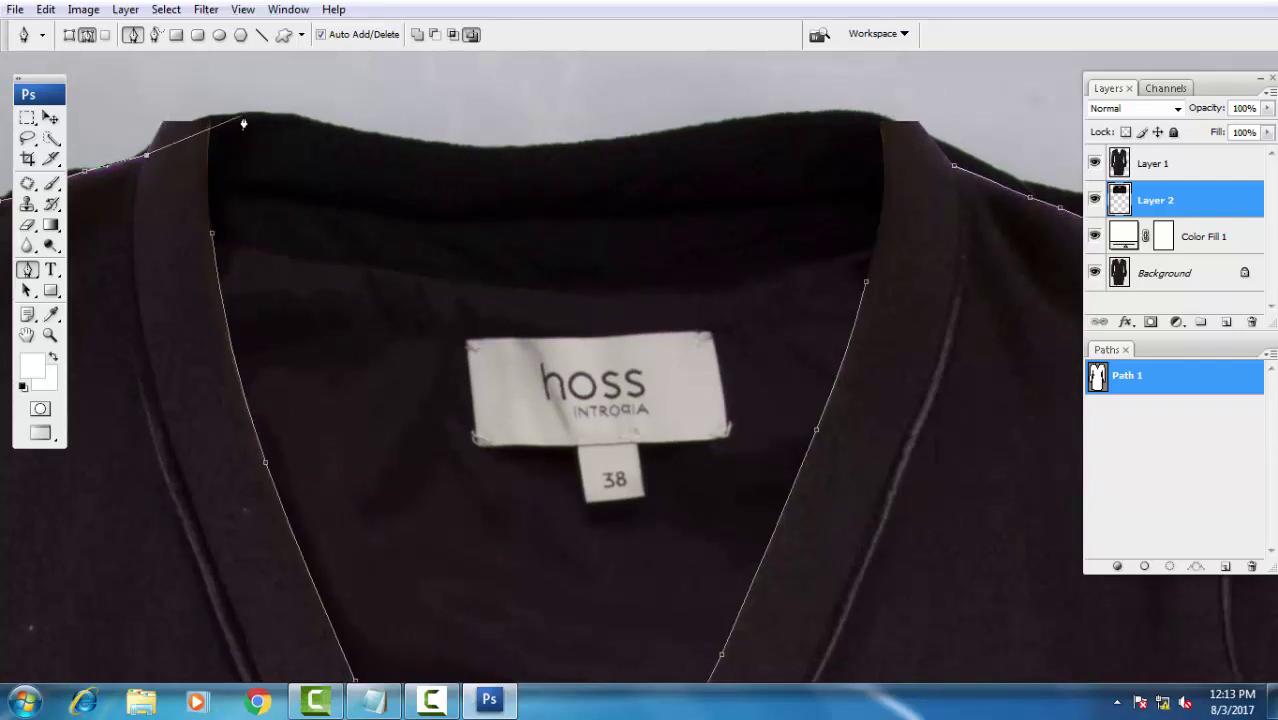
# - Redraw the path as a curve along the collar top onto the right shoulder, and load it as a selection
pyautogui.moveTo(243, 117); pyautogui.dragTo(325, 117)
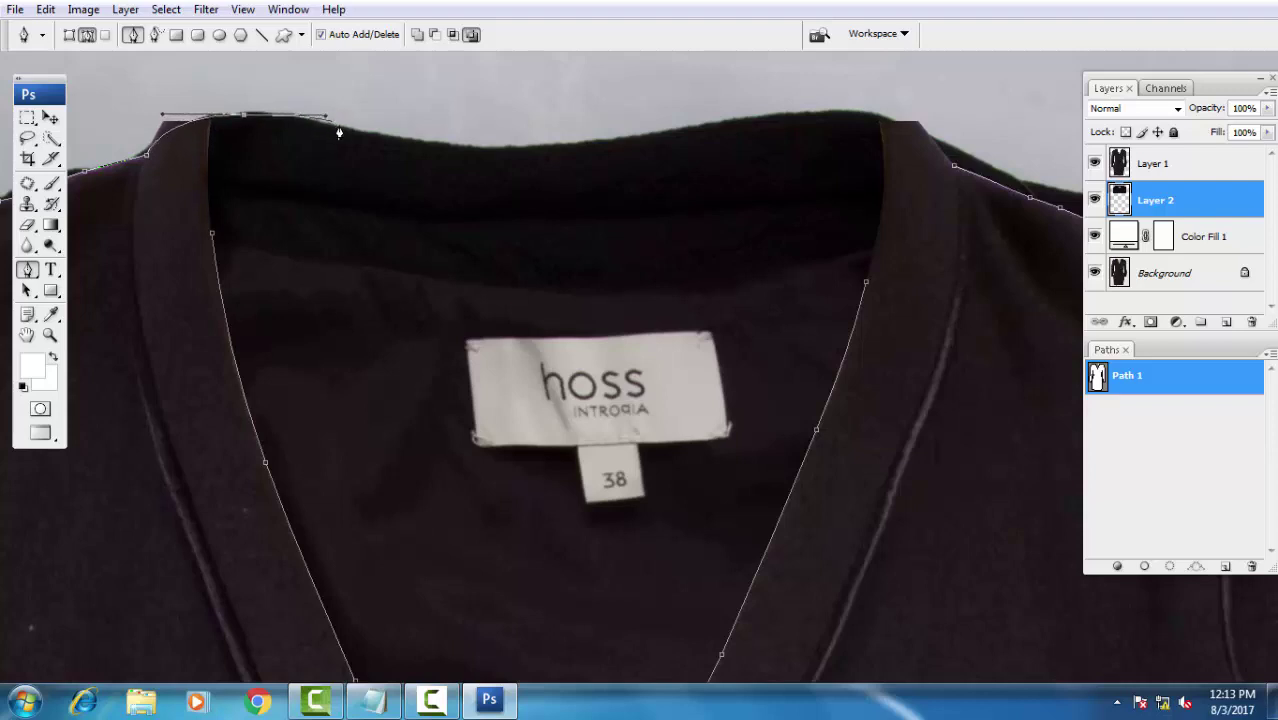
pyautogui.moveTo(510, 151); pyautogui.dragTo(600, 148)
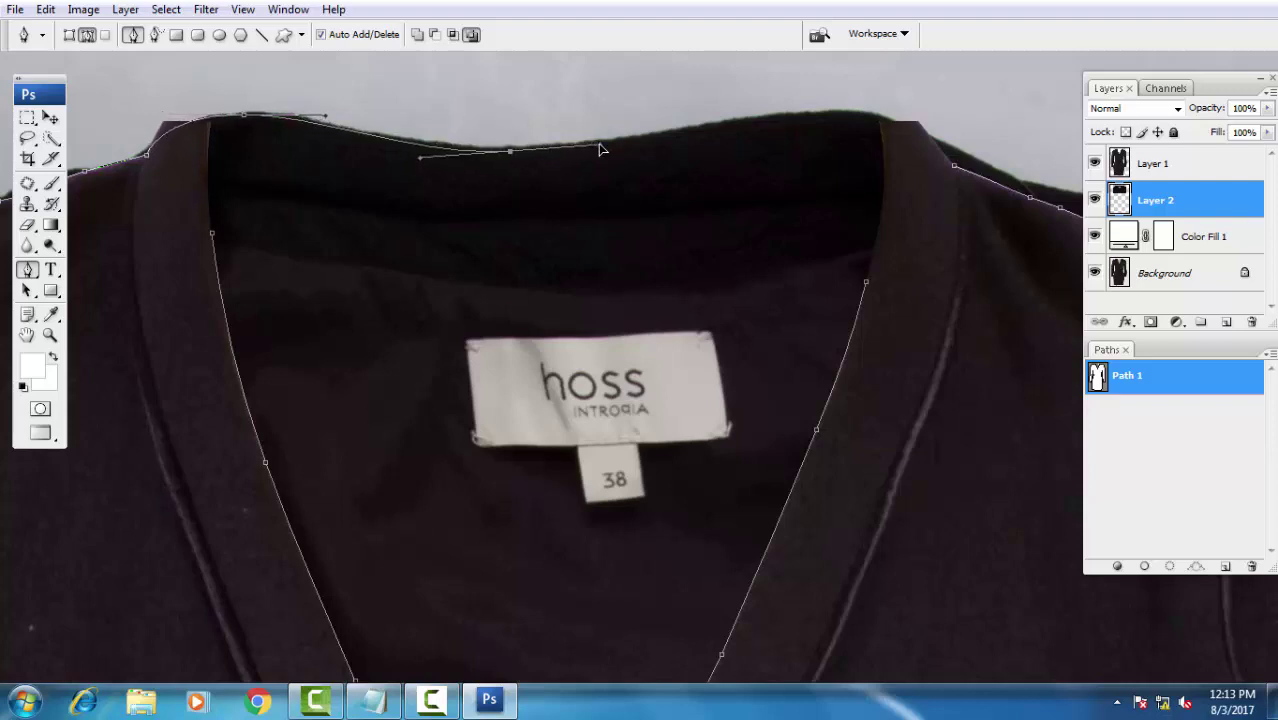
pyautogui.moveTo(775, 118); pyautogui.dragTo(793, 118)
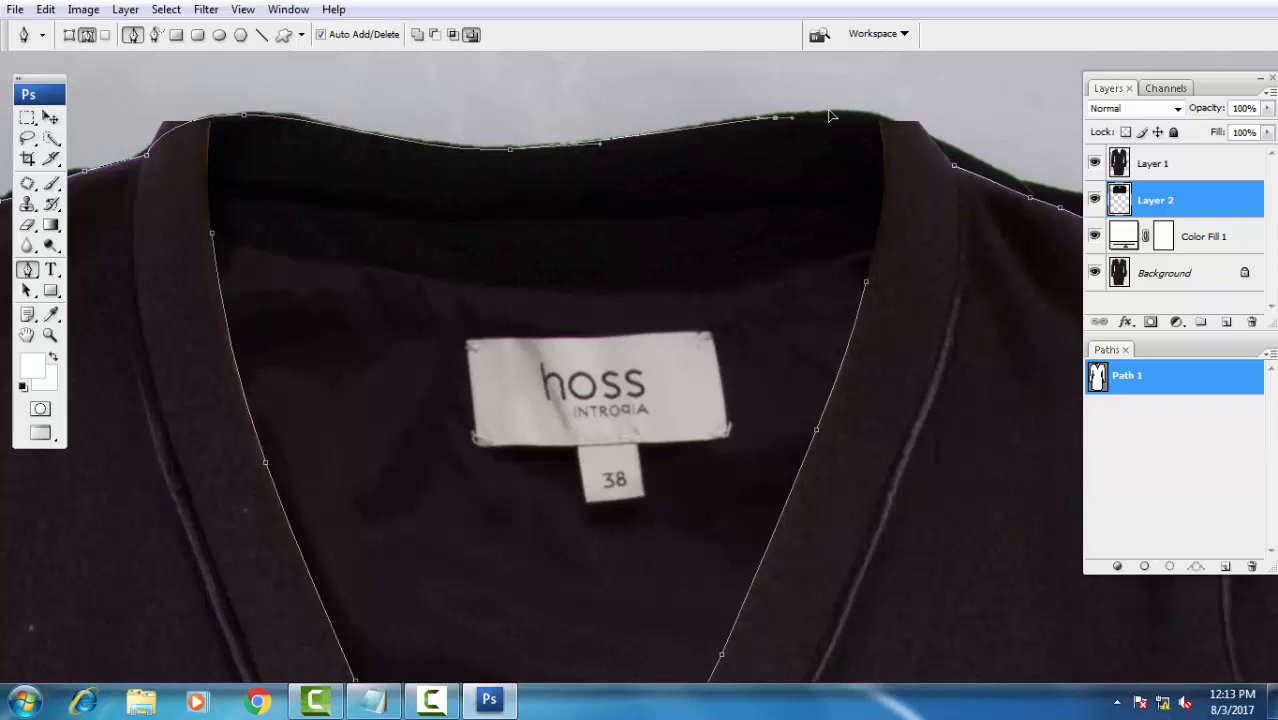
pyautogui.moveTo(920, 133)
pyautogui.mouseDown()
pyautogui.moveTo(980, 172)
pyautogui.moveTo(1013, 238)
pyautogui.moveTo(996, 232)
pyautogui.mouseUp()
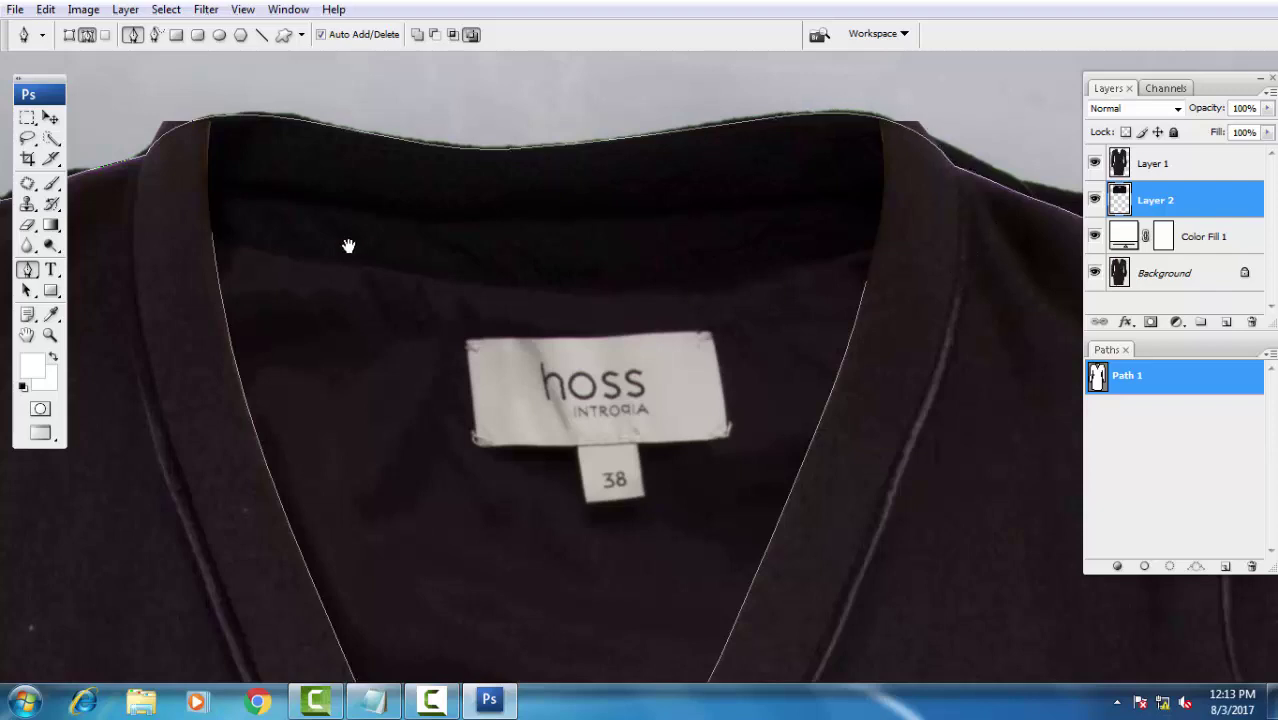
pyautogui.moveTo(348, 245)
pyautogui.mouseDown()
pyautogui.moveTo(531, 272)
pyautogui.moveTo(466, 299)
pyautogui.mouseUp()
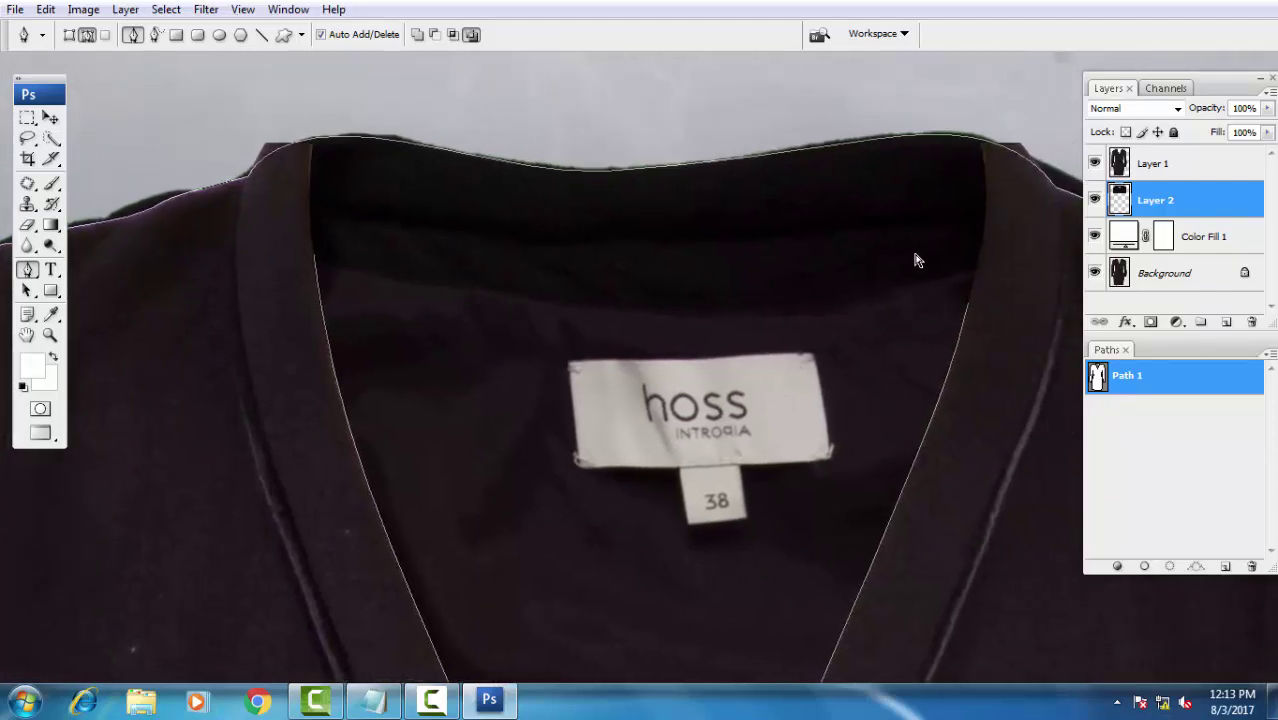
pyautogui.click(965, 422)
pyautogui.keyDown('alt'); pyautogui.click(784, 428); pyautogui.keyUp('alt')
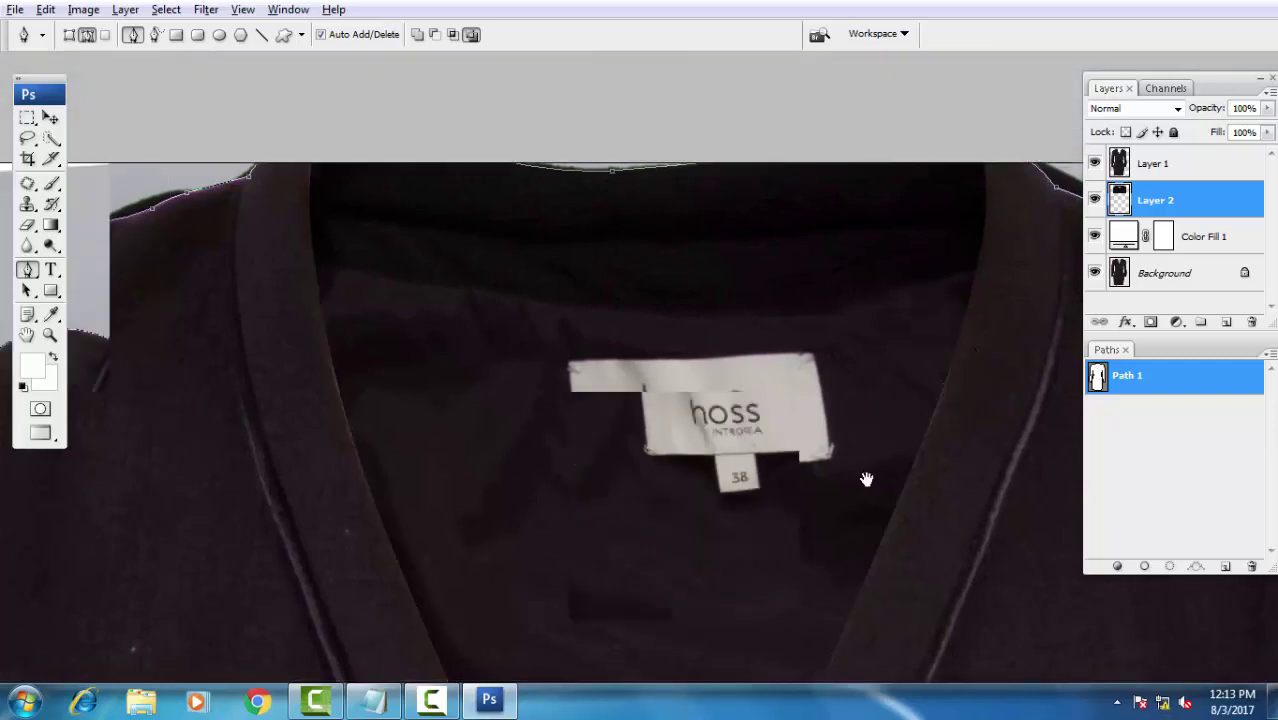
pyautogui.keyDown('ctrl'); pyautogui.click(1195, 393); pyautogui.keyUp('ctrl')
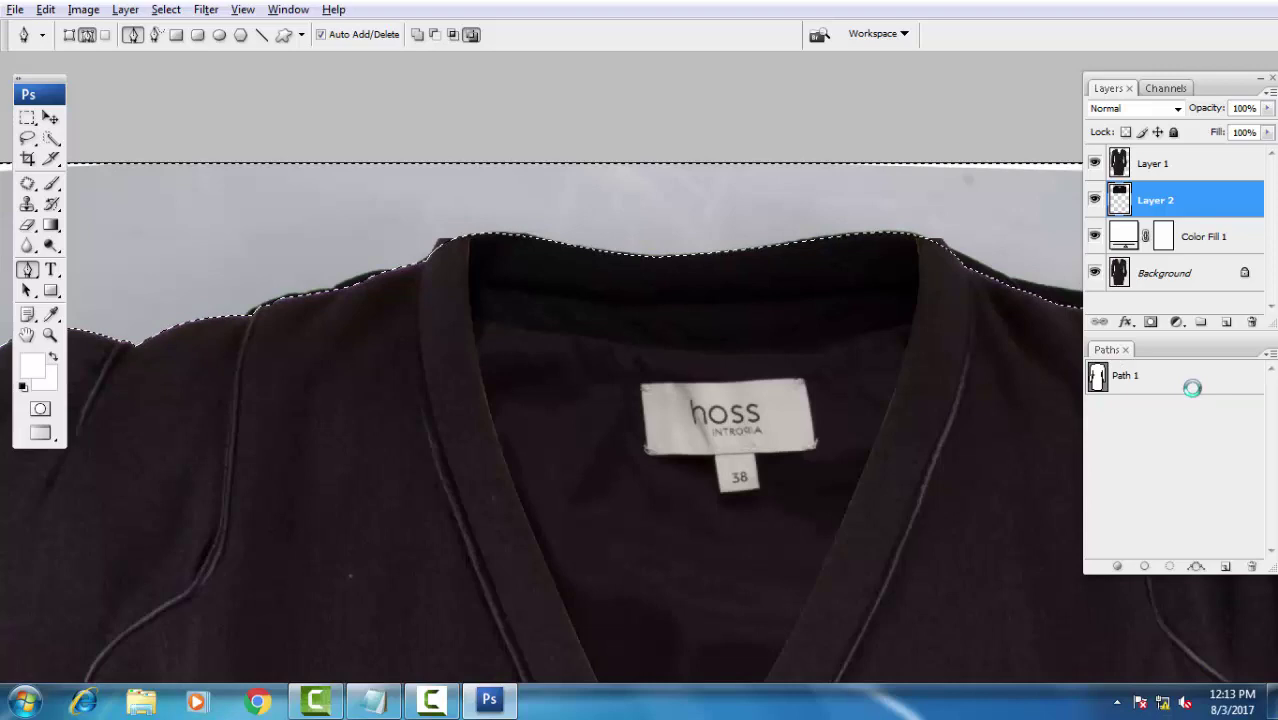
# - Fill the area outside the dress white, then reload Path 1 as an inverted selection on Layer 1
pyautogui.hotkey('ctrl', '0')
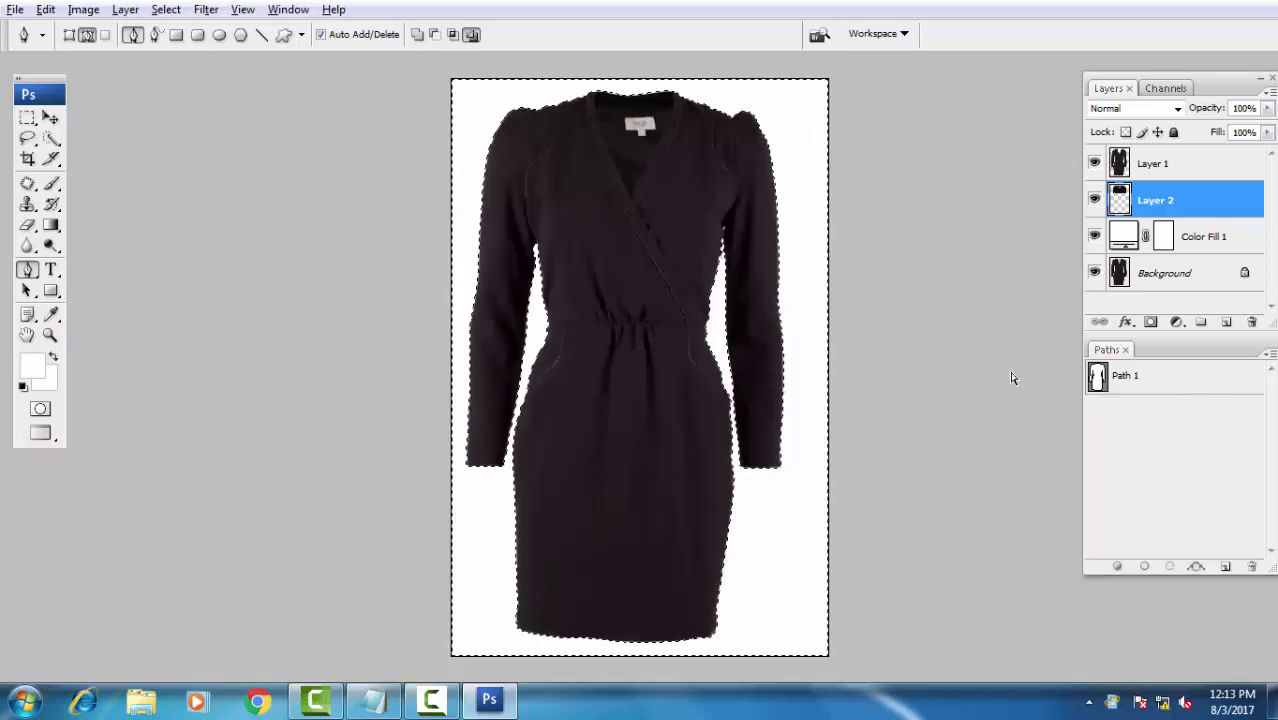
pyautogui.hotkey('ctrl', 'd')
pyautogui.scroll(5, 740, 270)
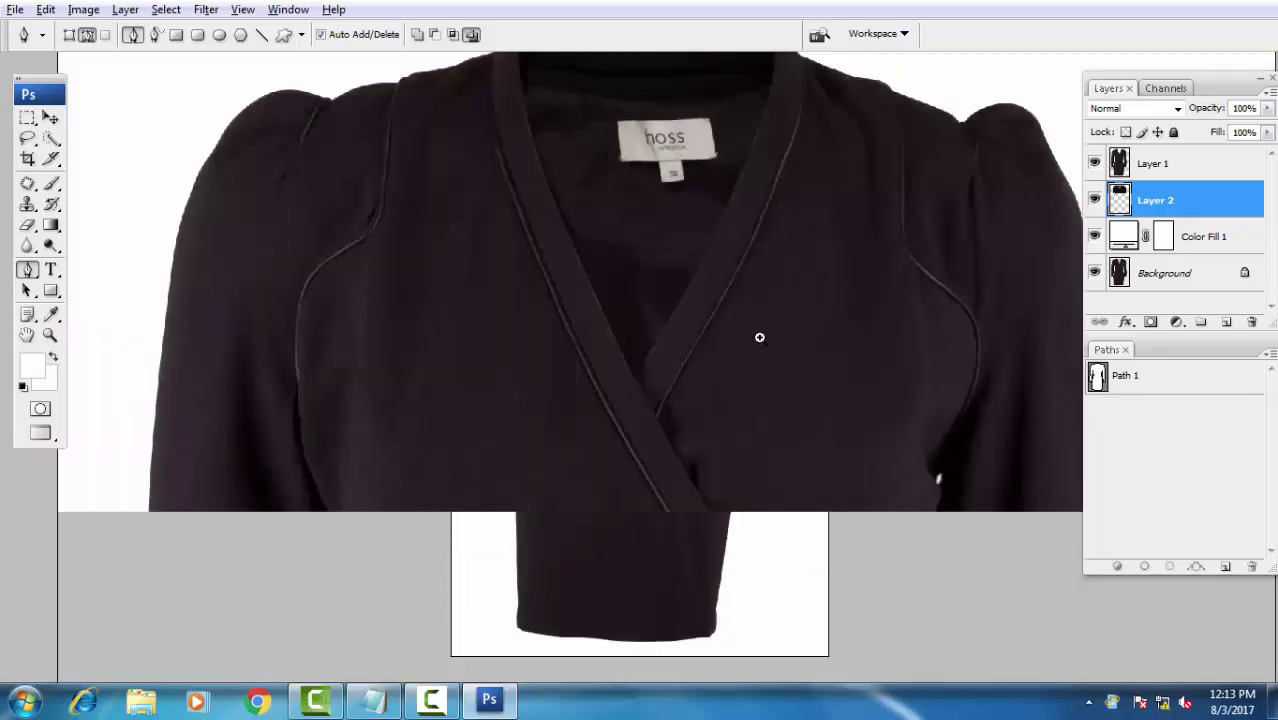
pyautogui.scroll(2, 770, 350)
pyautogui.scroll(2, 800, 290)
pyautogui.scroll(1, 821, 277)
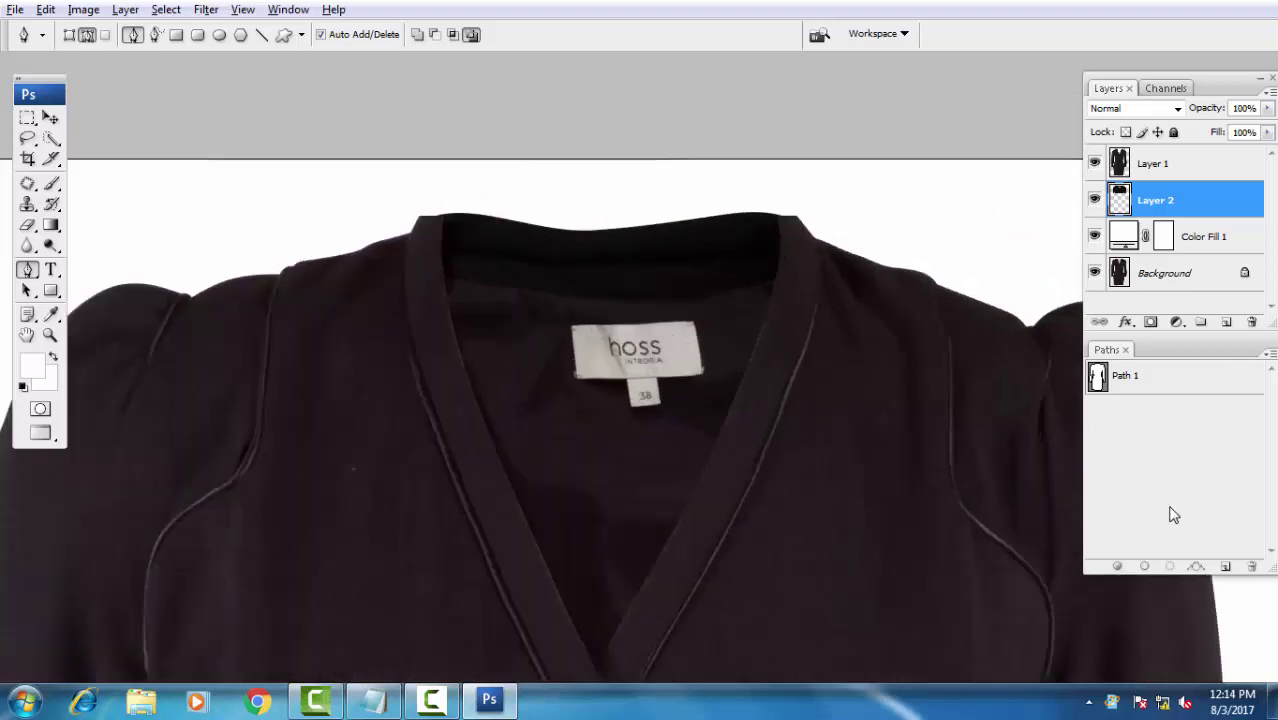
pyautogui.keyDown('ctrl'); pyautogui.click(1171, 385); pyautogui.keyUp('ctrl')
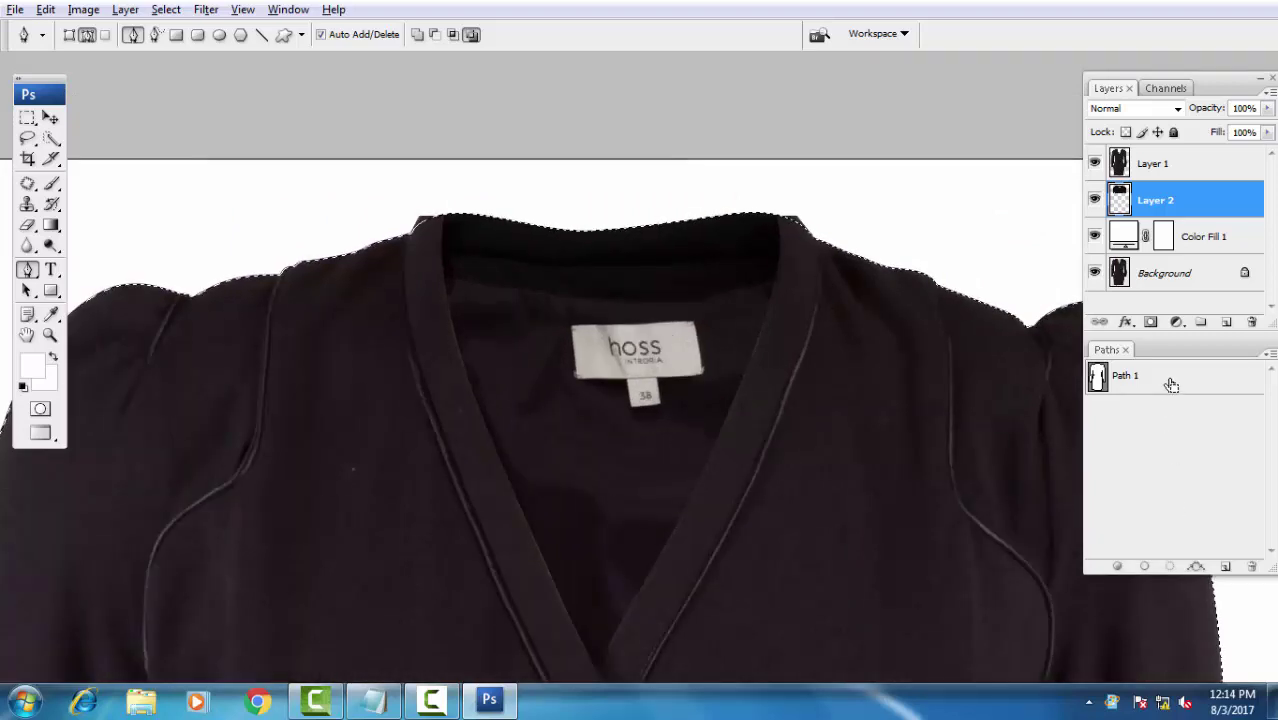
pyautogui.hotkey('ctrl', 'shift', 'i')
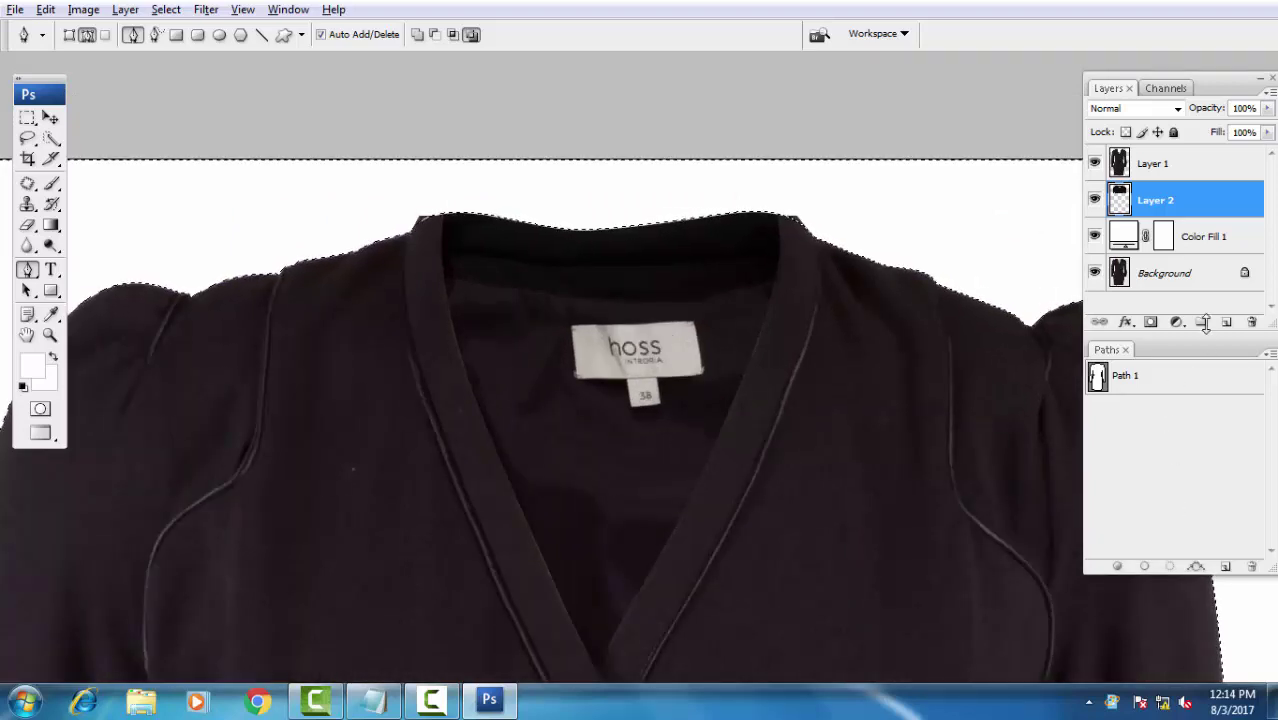
pyautogui.click(1200, 166)
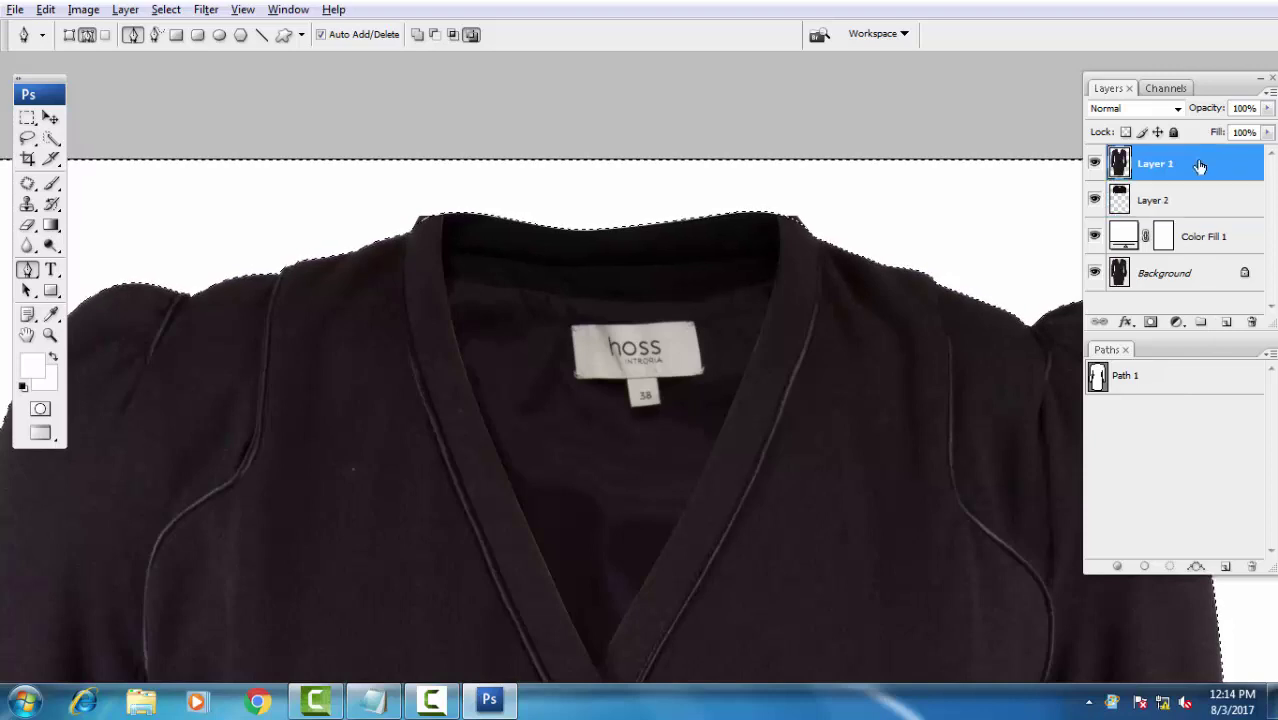
# - Erase the white fringe along the upper-left collar with a 90 px eraser at 100% opacity
pyautogui.click(27, 225)
pyautogui.press(']')
pyautogui.press(']')
pyautogui.press(']')
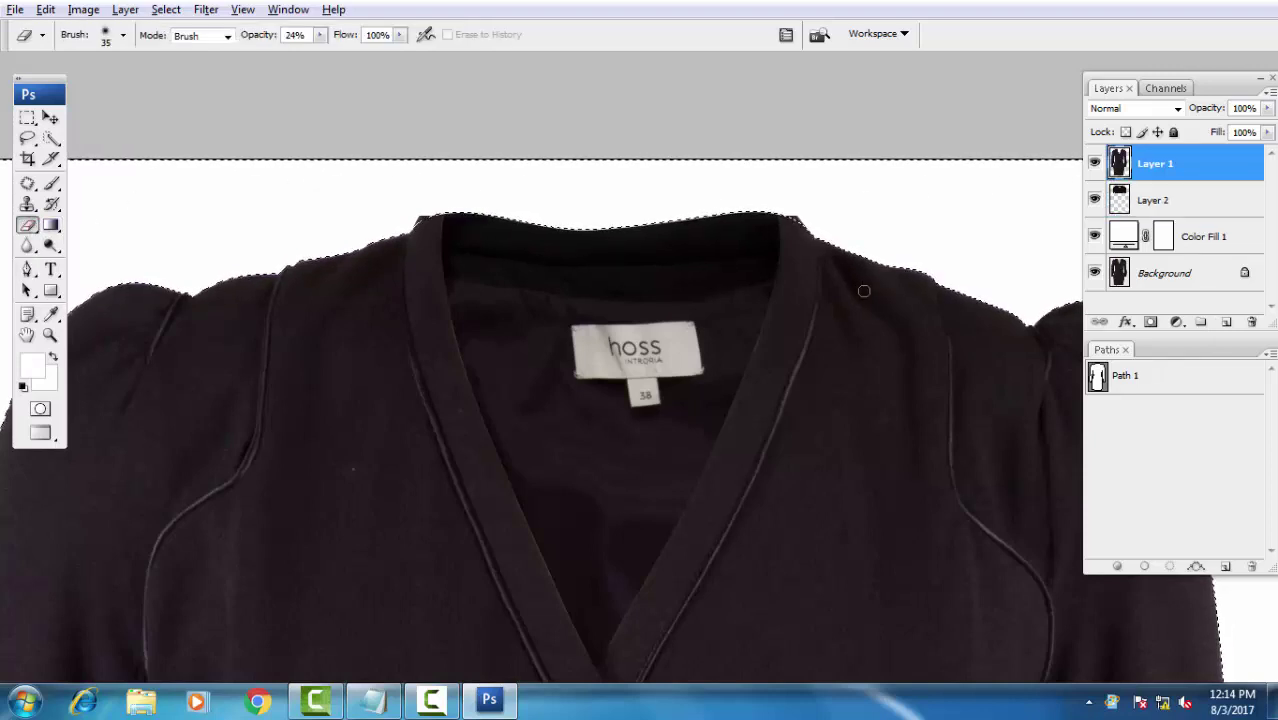
pyautogui.press(']')
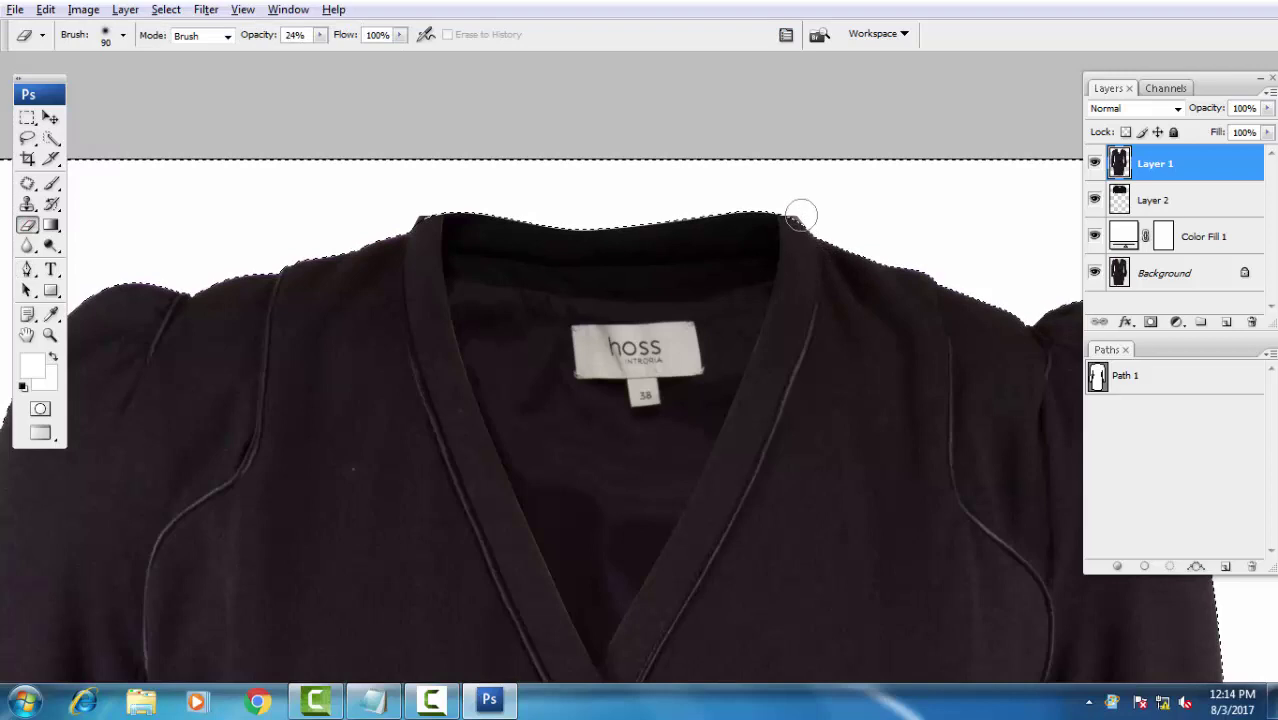
pyautogui.click(320, 34)
pyautogui.moveTo(331, 57); pyautogui.dragTo(392, 54)
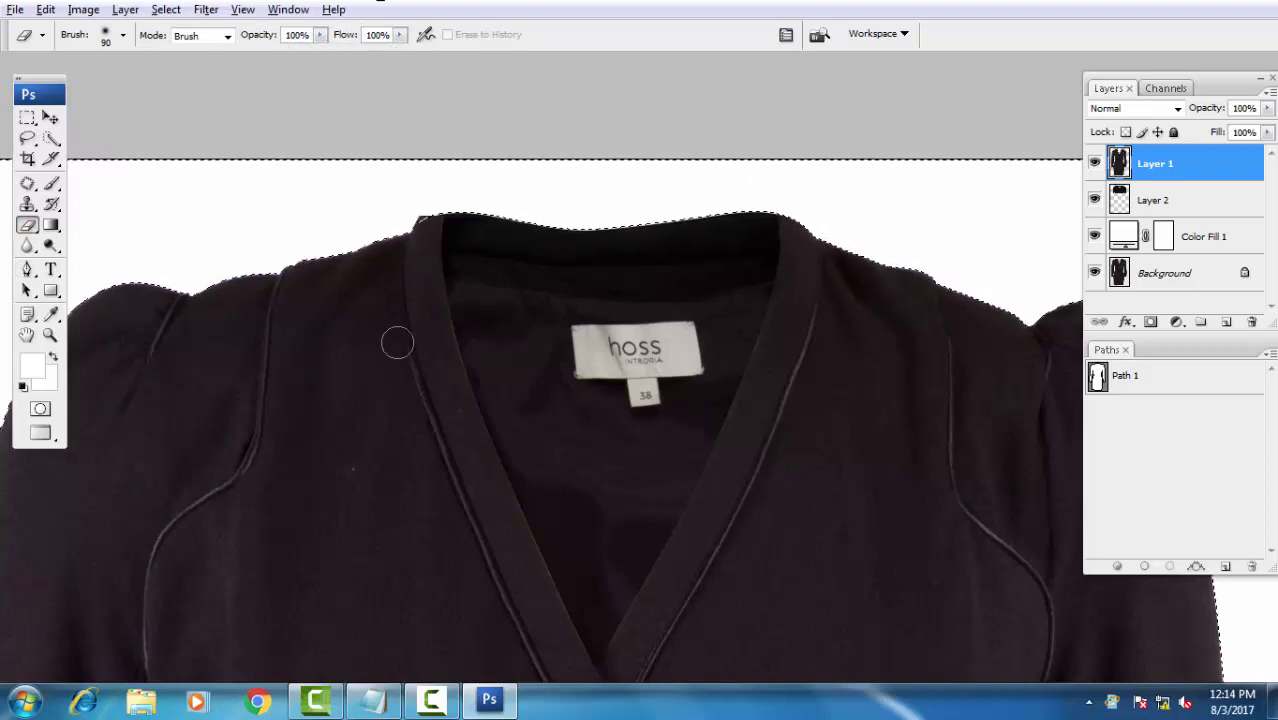
pyautogui.moveTo(408, 223); pyautogui.dragTo(428, 205)
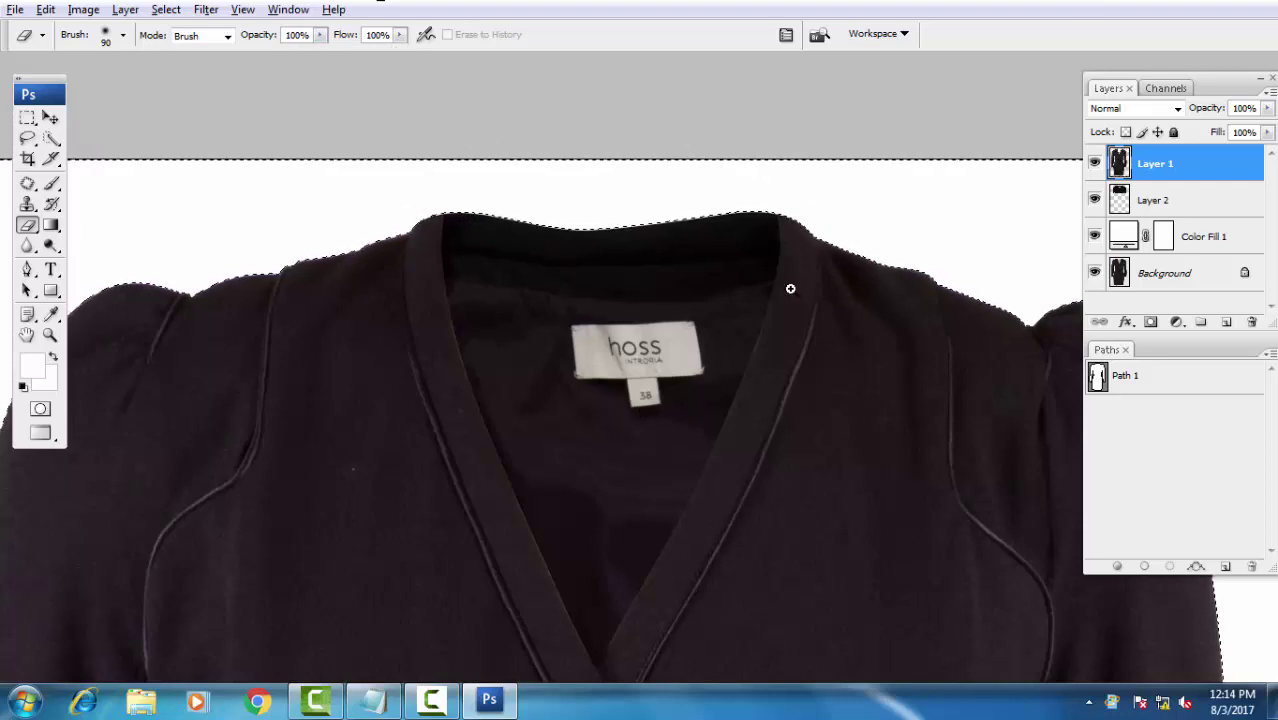
pyautogui.scroll(1, 790, 288)
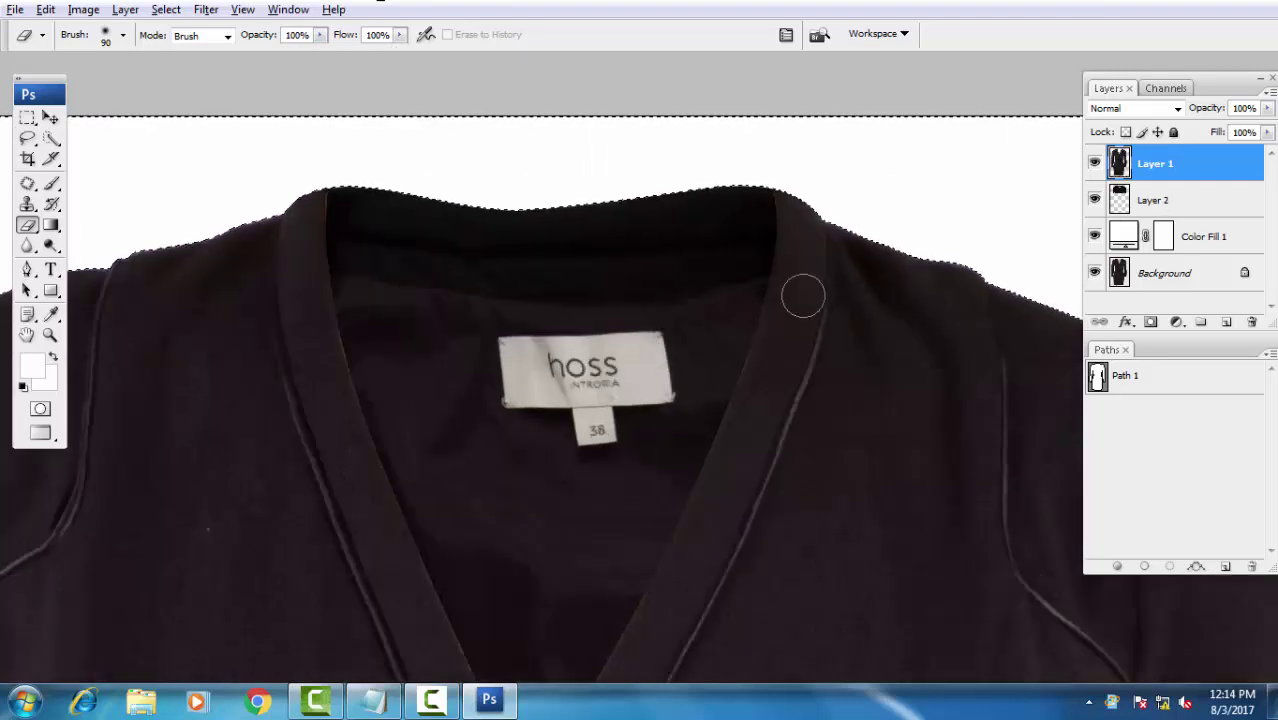
# - Clone dark fabric over the collar's top edge with a 30 px Clone Stamp brush
pyautogui.press('s')
pyautogui.scroll(1, 788, 245)
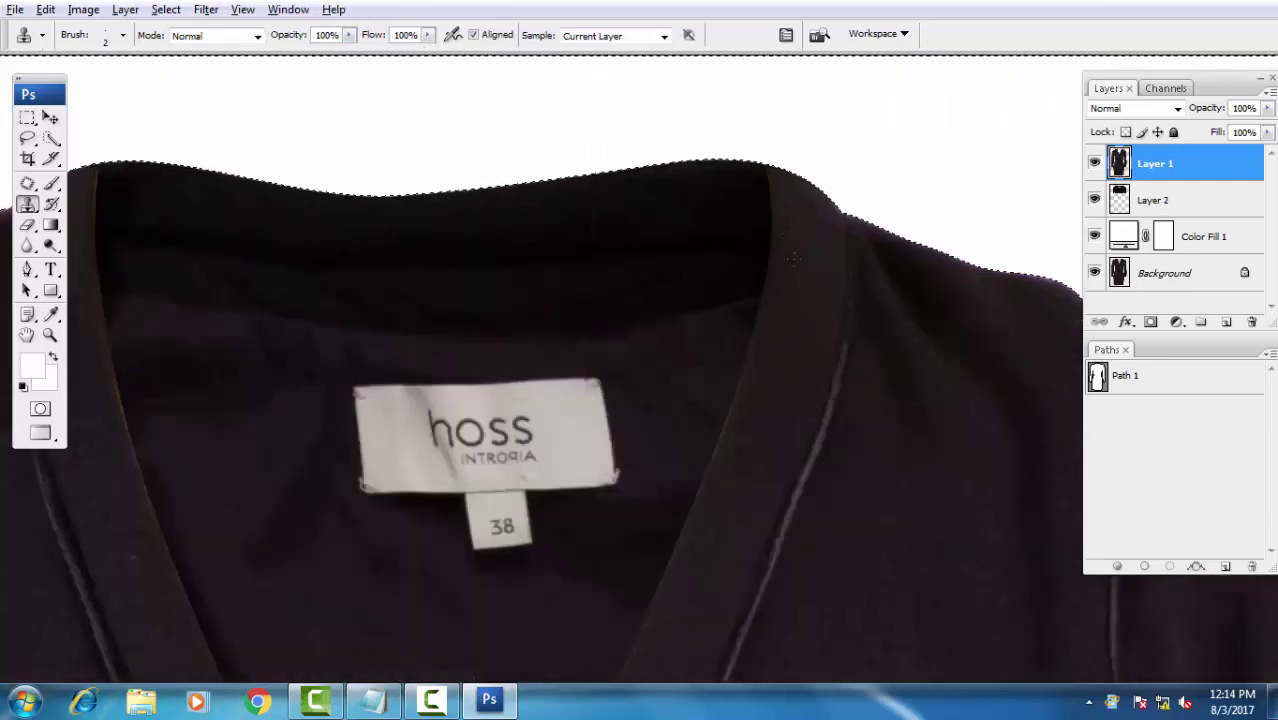
pyautogui.press(']')
pyautogui.press(']')
pyautogui.press(']')
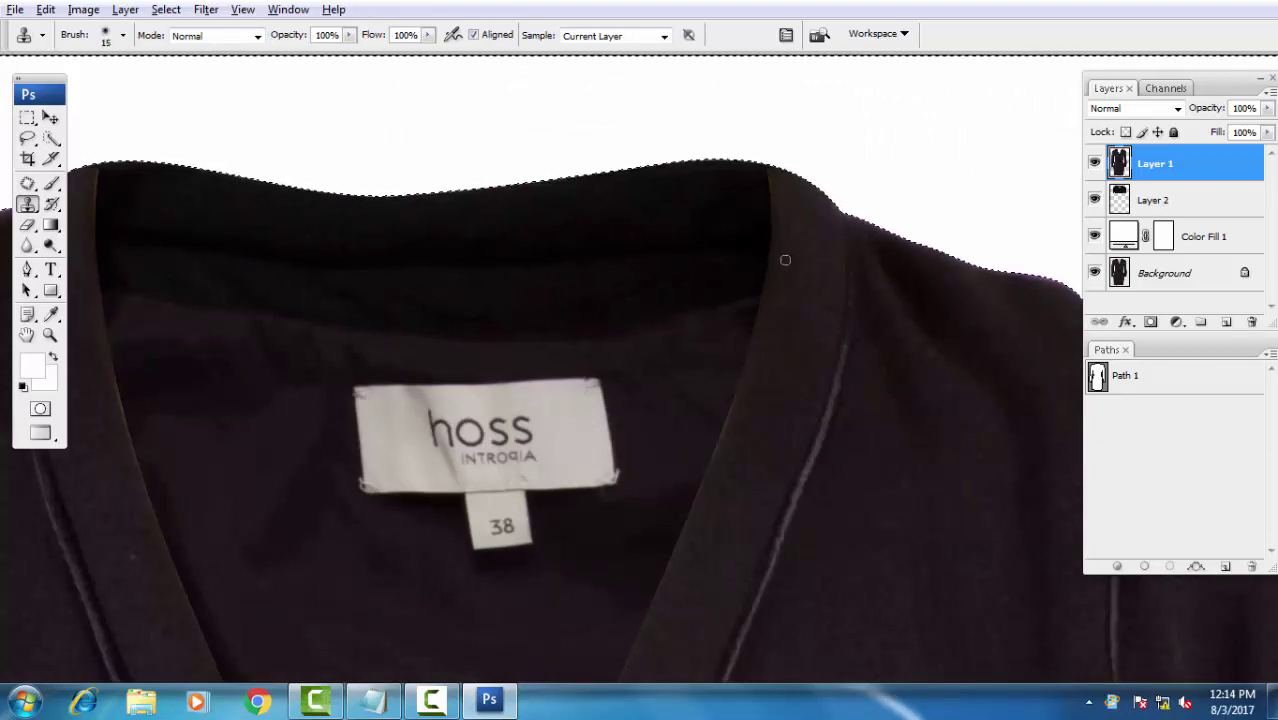
pyautogui.press(']')
pyautogui.press(']')
pyautogui.press(']')
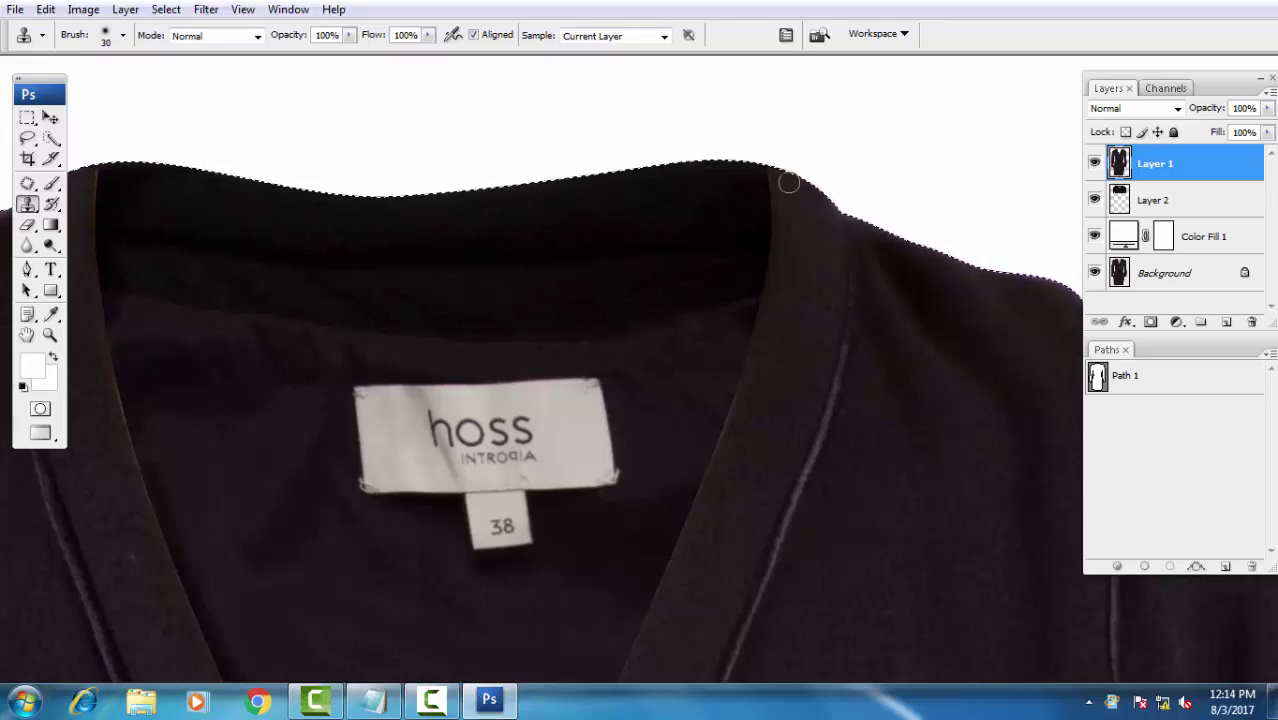
pyautogui.moveTo(796, 195); pyautogui.dragTo(773, 160)
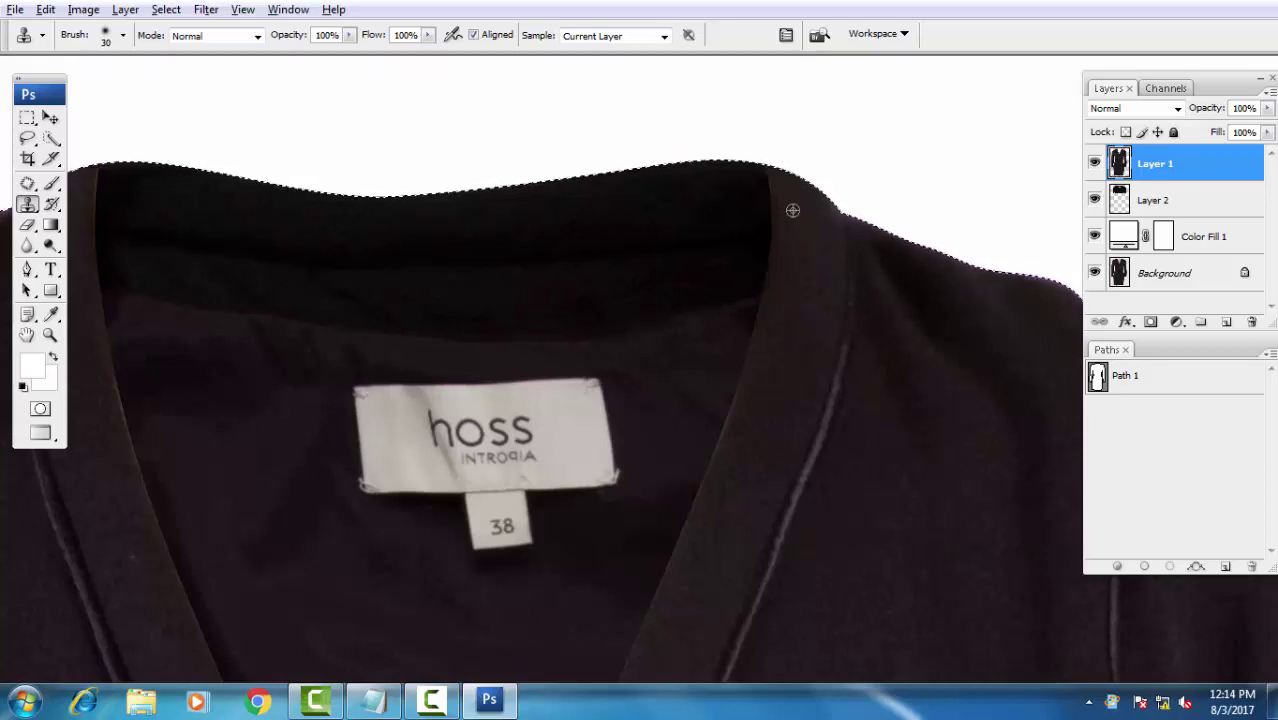
pyautogui.hscroll(-3, 843, 276)
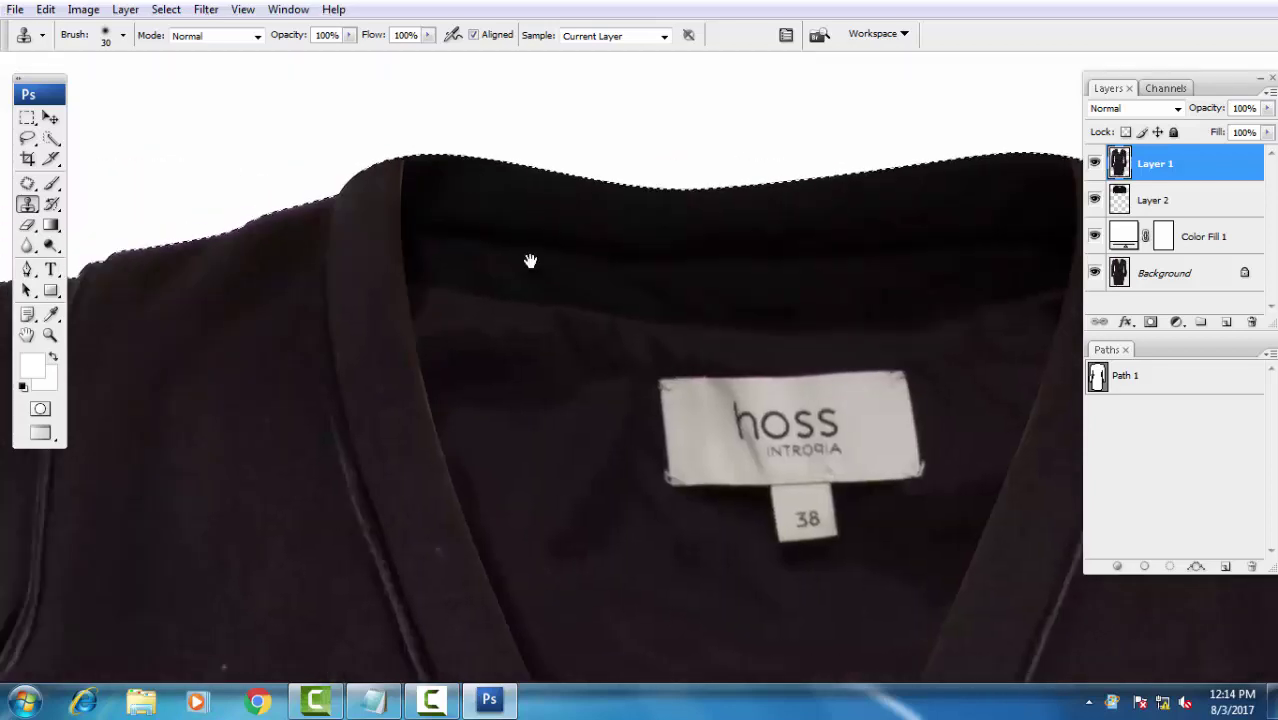
pyautogui.scroll(2, 476, 220)
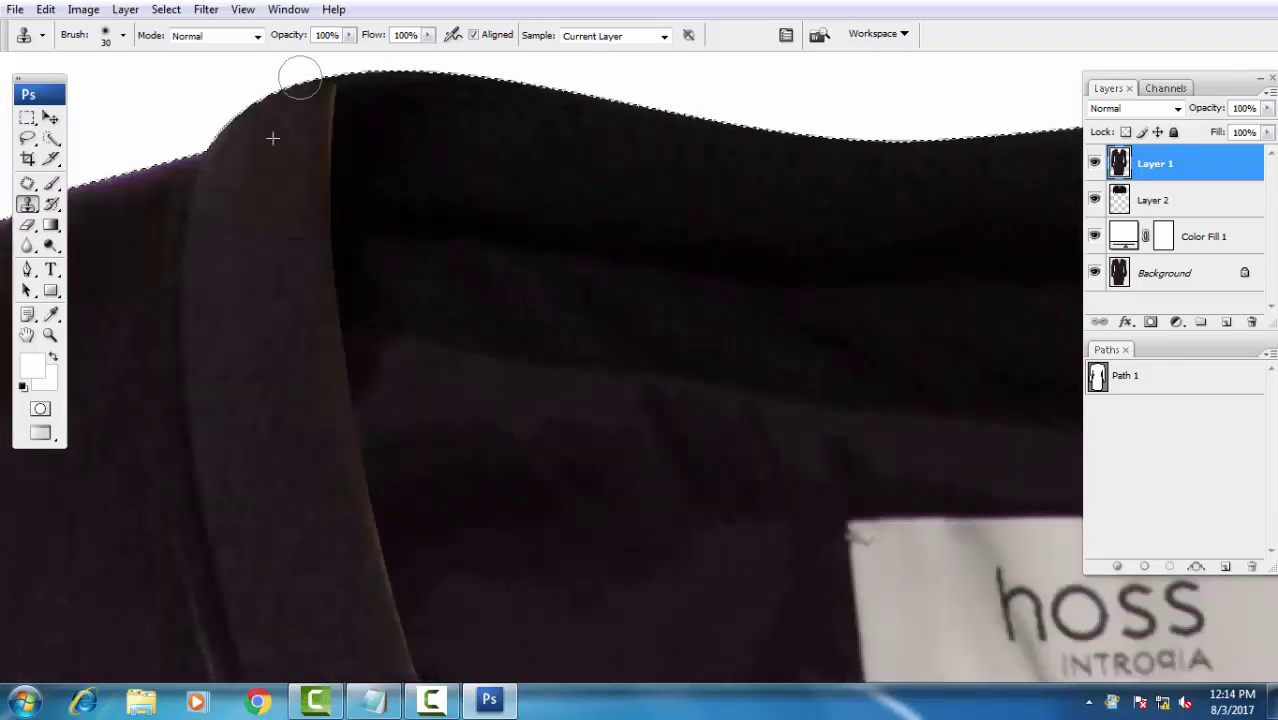
pyautogui.moveTo(300, 77); pyautogui.dragTo(313, 68)
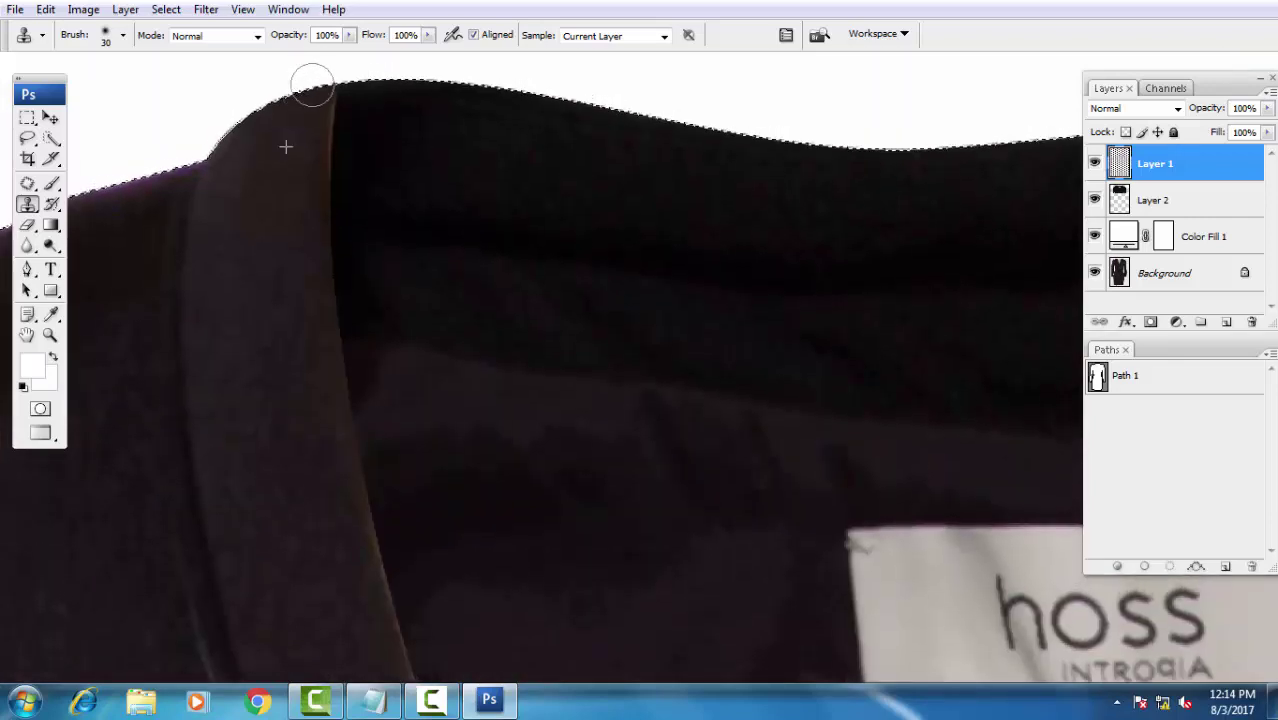
# - Retrace the collar edge up to the outline with a 20 px clone brush
pyautogui.press('[')
pyautogui.moveTo(300, 157)
pyautogui.mouseDown()
pyautogui.moveTo(326, 127)
pyautogui.moveTo(335, 84)
pyautogui.mouseUp()
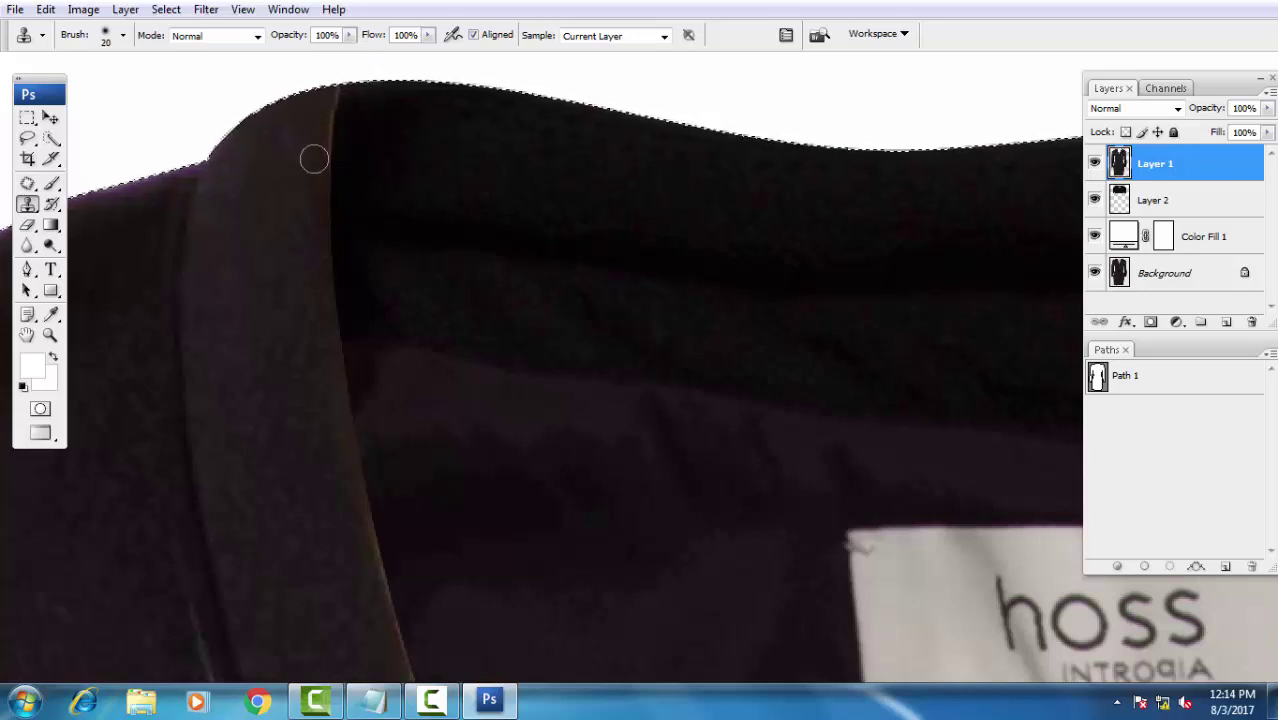
pyautogui.moveTo(314, 160)
pyautogui.mouseDown()
pyautogui.moveTo(325, 106)
pyautogui.moveTo(220, 110)
pyautogui.mouseUp()
pyautogui.keyDown('alt'); pyautogui.click(556, 339); pyautogui.keyUp('alt')
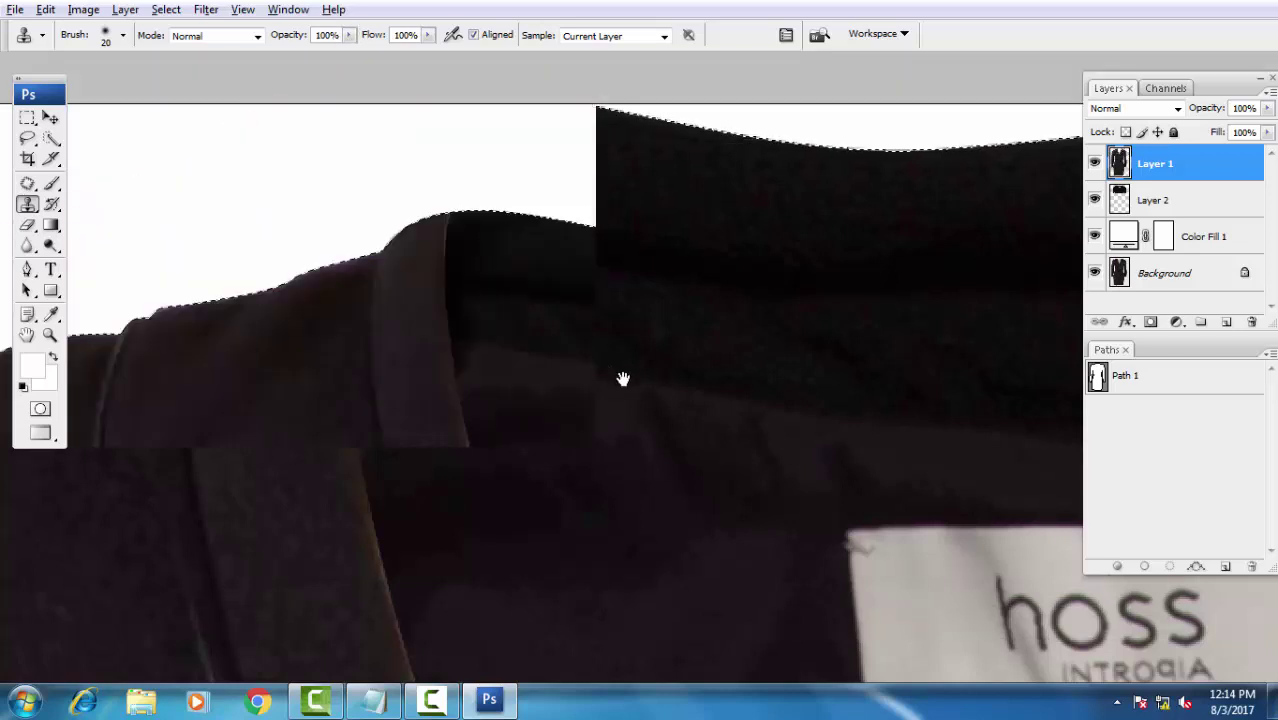
pyautogui.keyDown('alt'); pyautogui.click(591, 323); pyautogui.keyUp('alt')
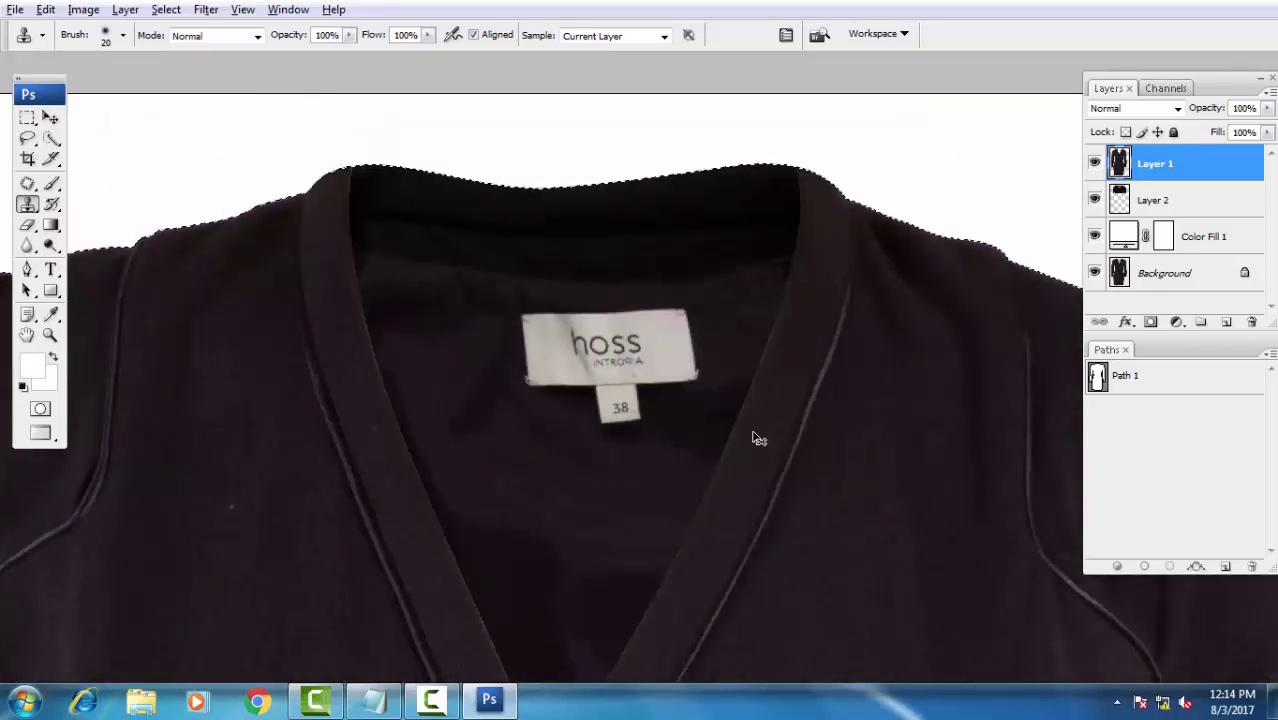
pyautogui.keyDown('alt'); pyautogui.click(810, 375); pyautogui.keyUp('alt')
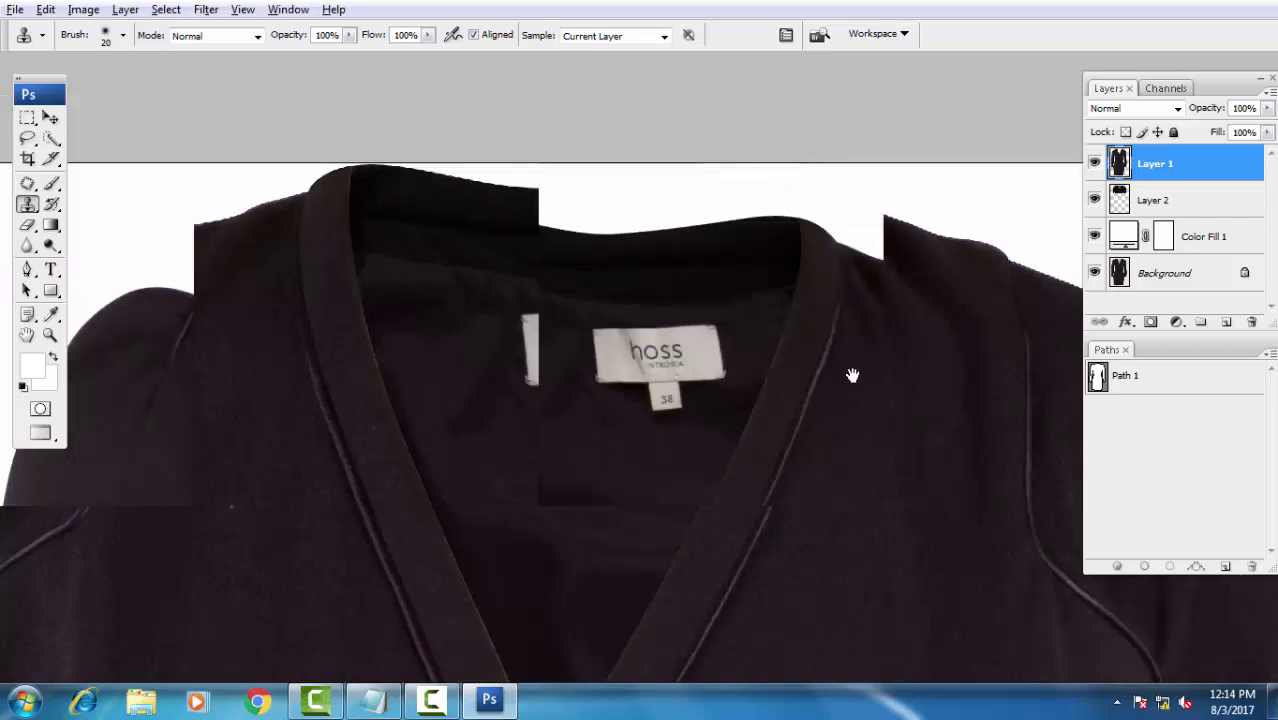
# - Lighten Layer 2's inner neckline with a Levels adjustment at midtone gamma 1.14
pyautogui.click(1207, 205)
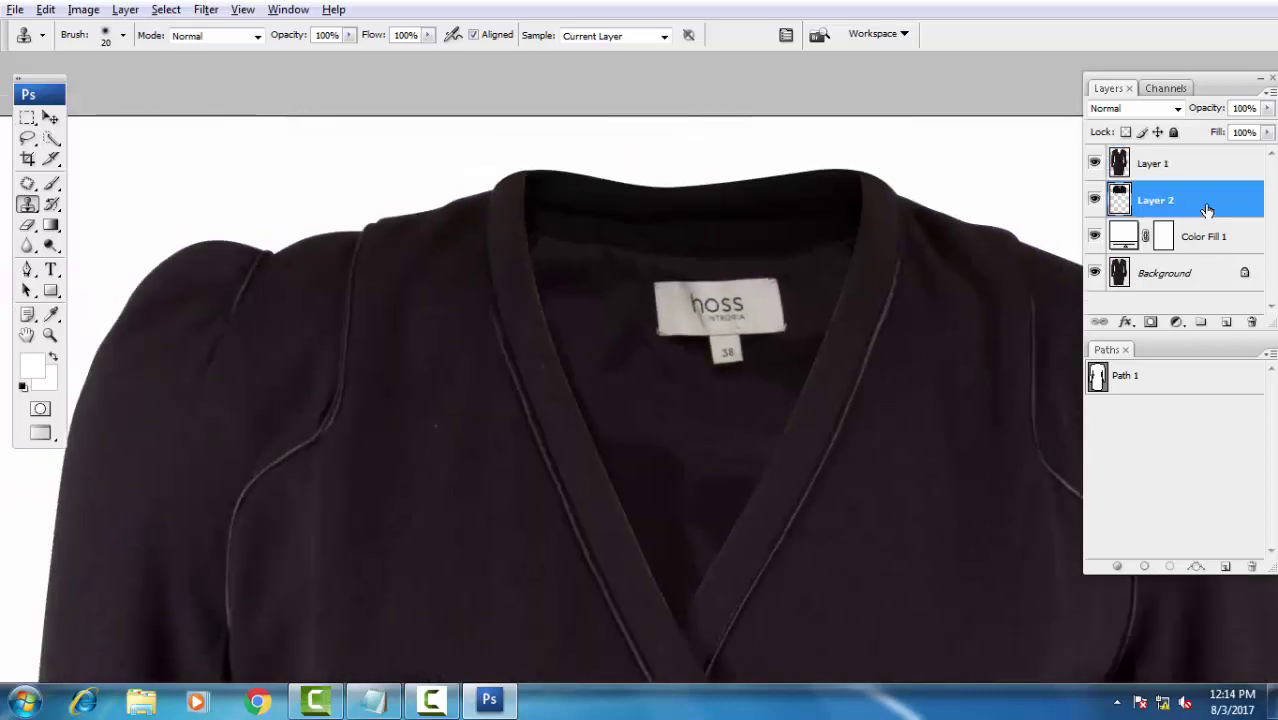
pyautogui.hotkey('ctrl', 'l')
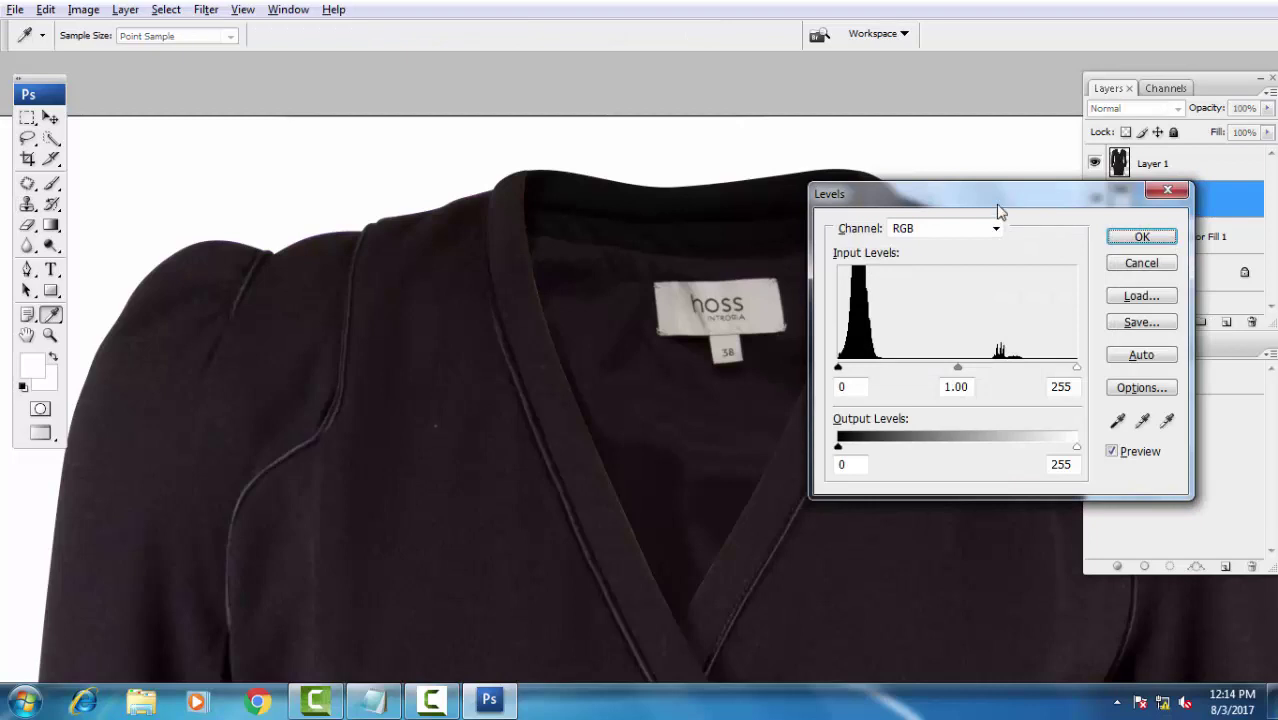
pyautogui.moveTo(1000, 210); pyautogui.dragTo(325, 318)
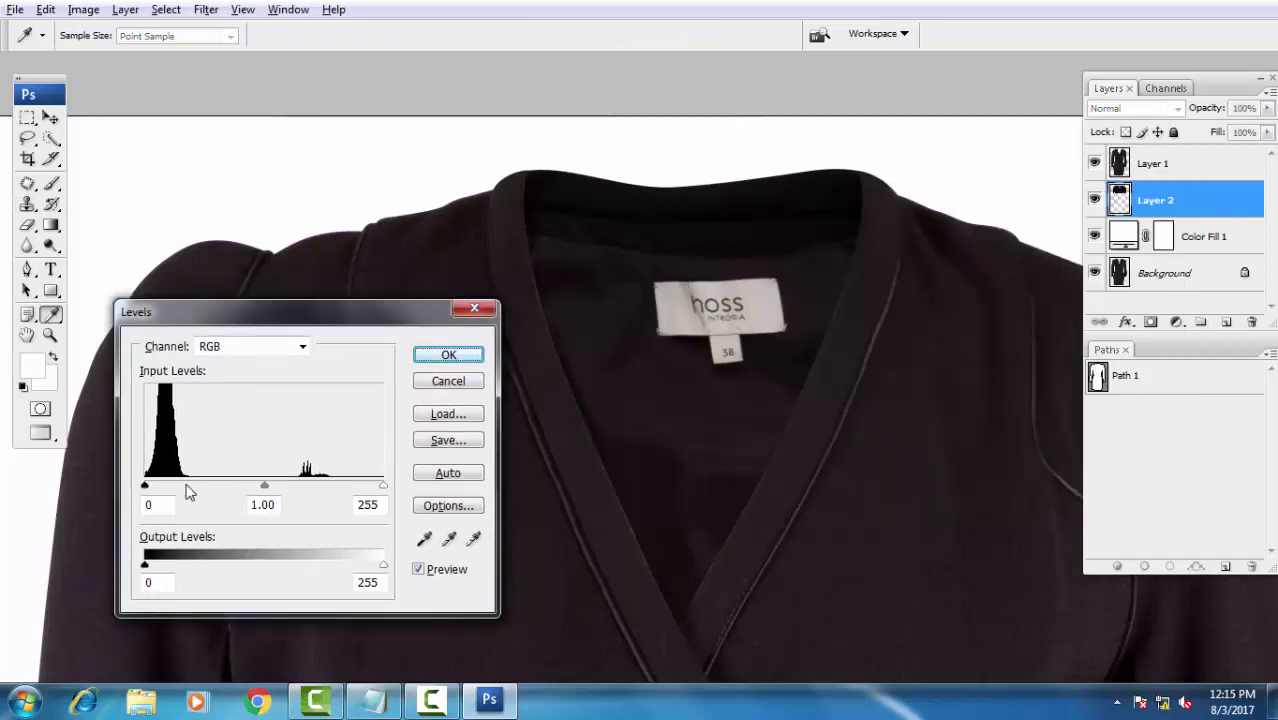
pyautogui.moveTo(145, 487); pyautogui.dragTo(149, 487)
pyautogui.press('Tab')
pyautogui.press('Down')
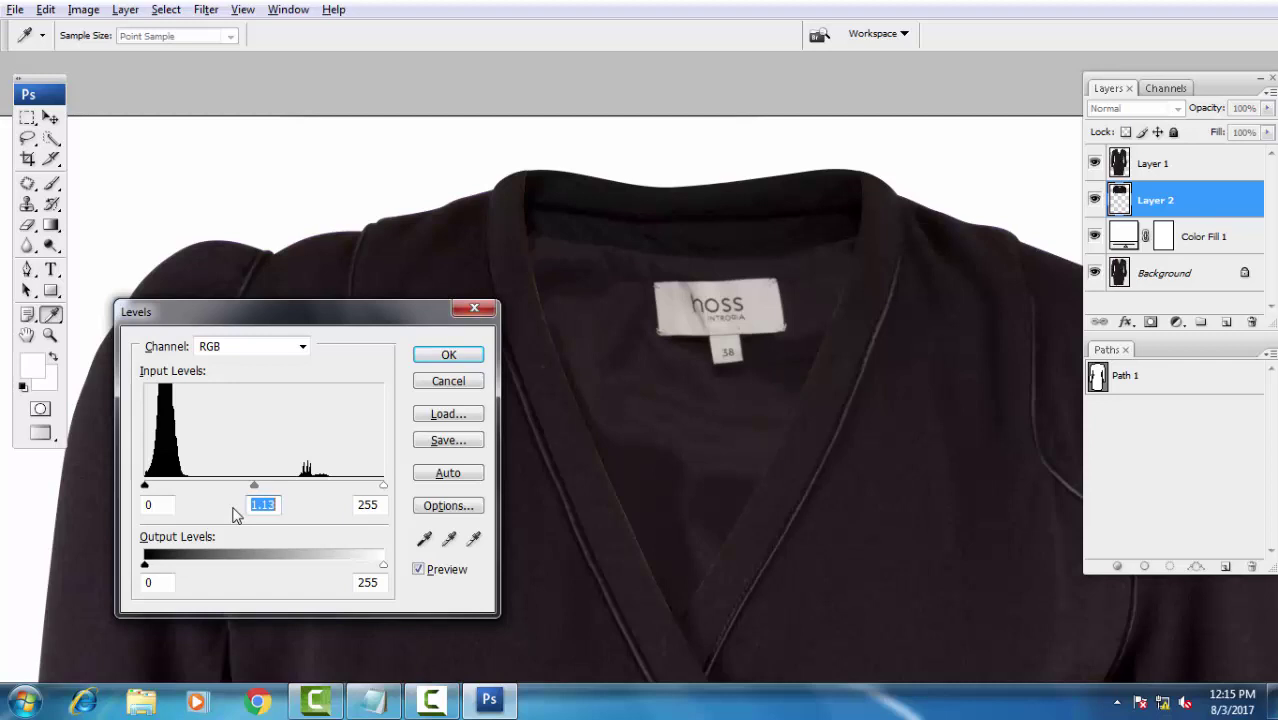
pyautogui.click(481, 358)
pyautogui.press('s')
pyautogui.hotkey('ctrl', '0')
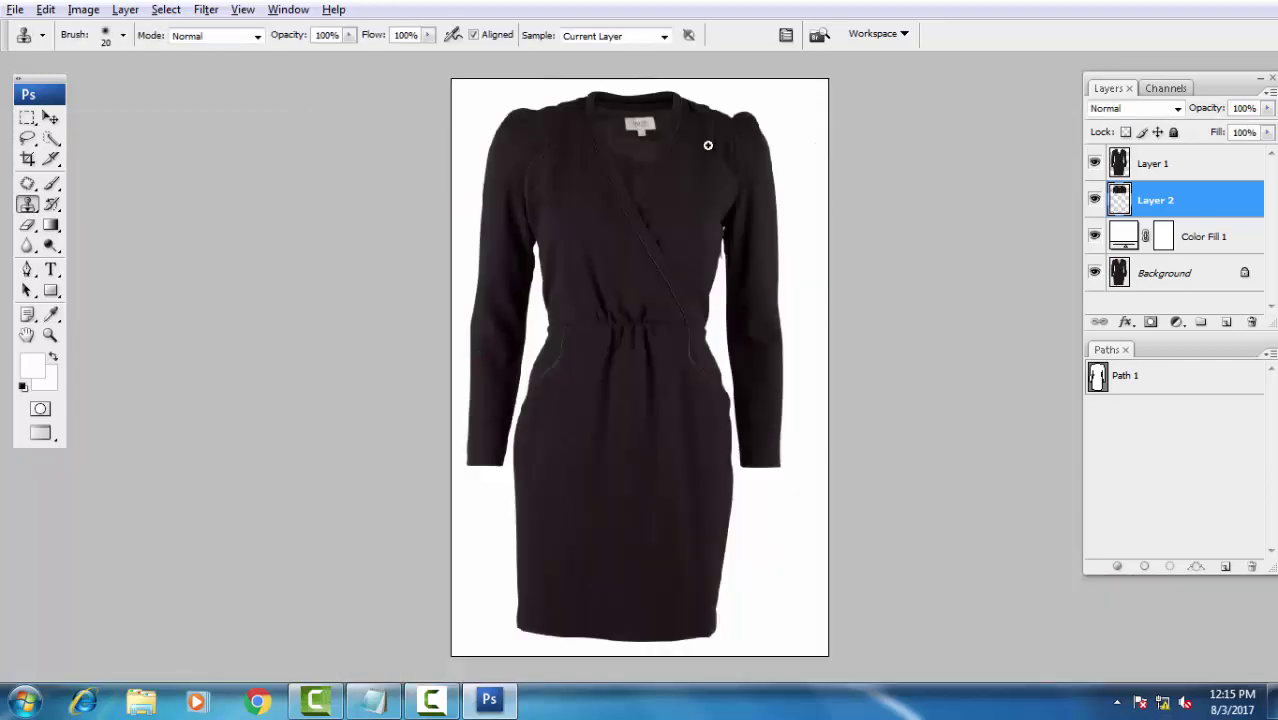
# - On Layer 1, contract the neckline selection by 1 pixel
pyautogui.scroll(5, 753, 224)
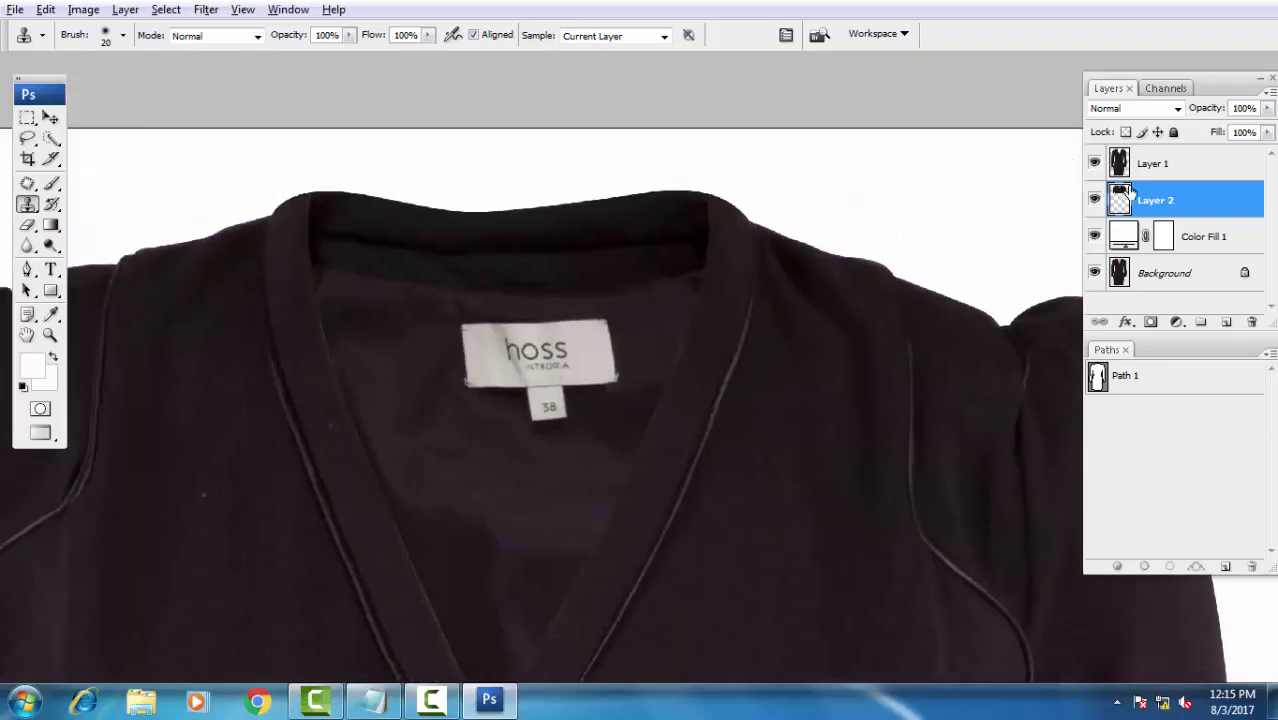
pyautogui.click(1137, 168)
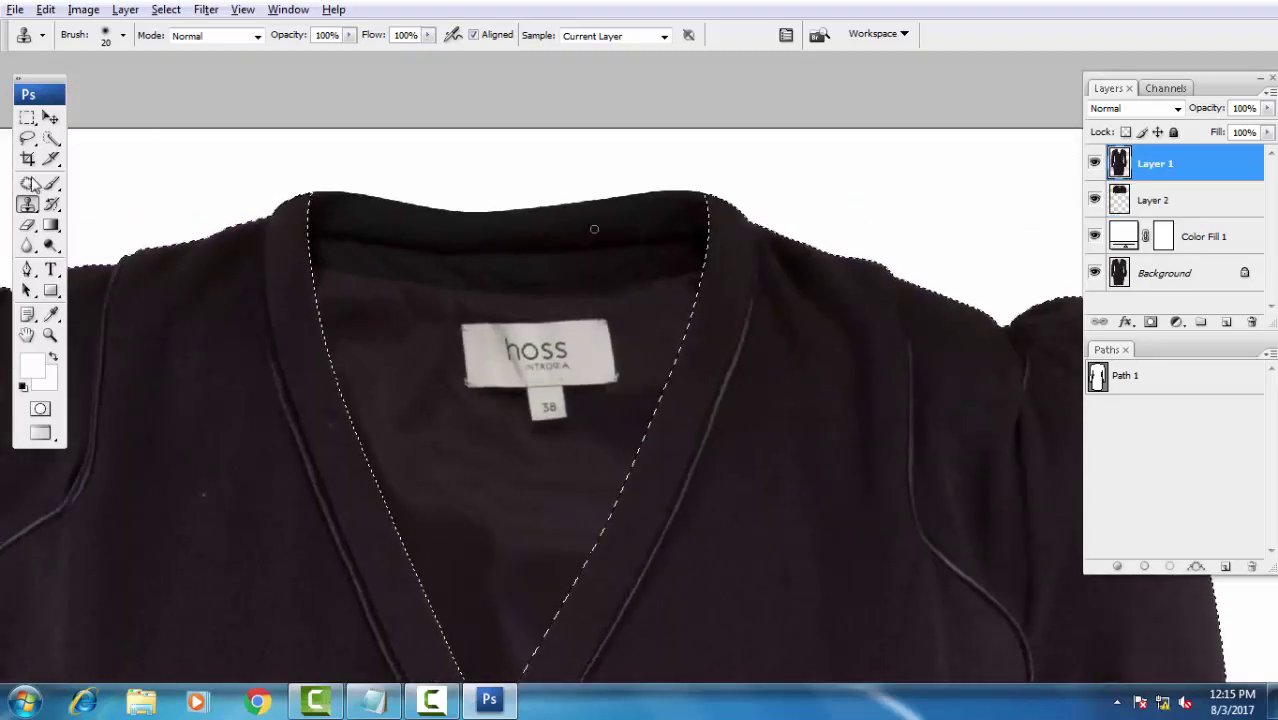
pyautogui.click(166, 10)
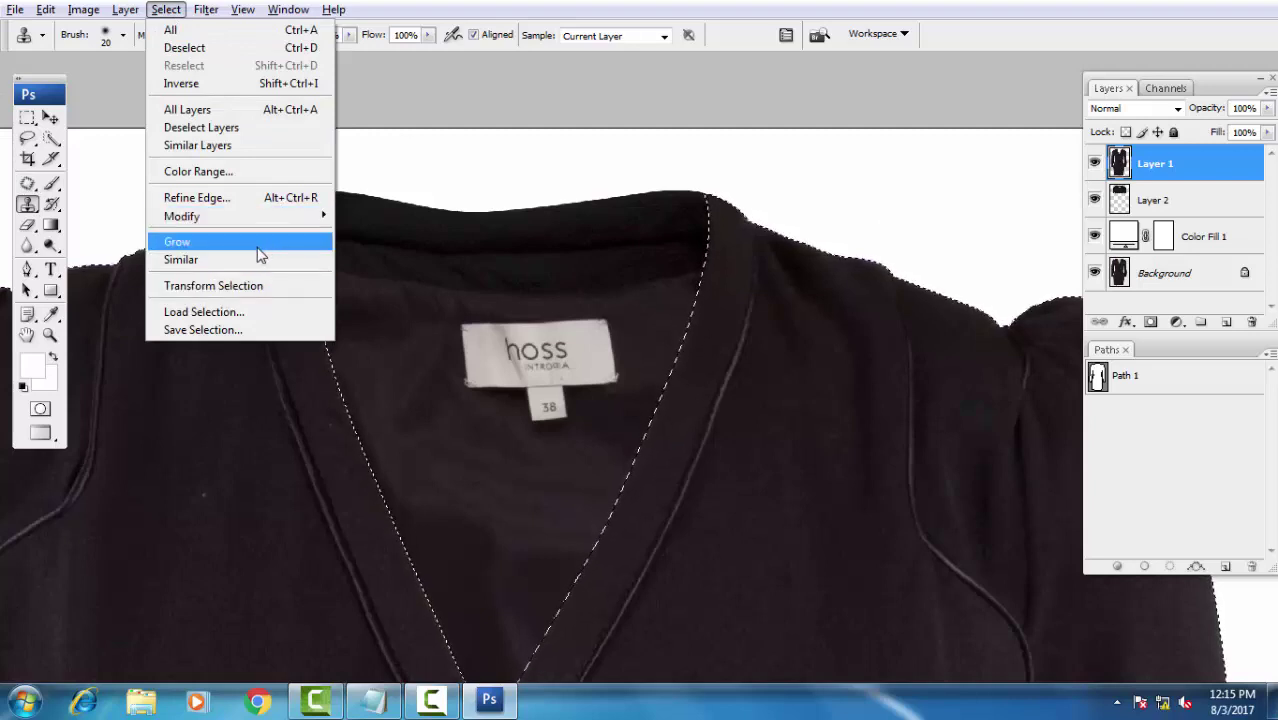
pyautogui.moveTo(182, 216)
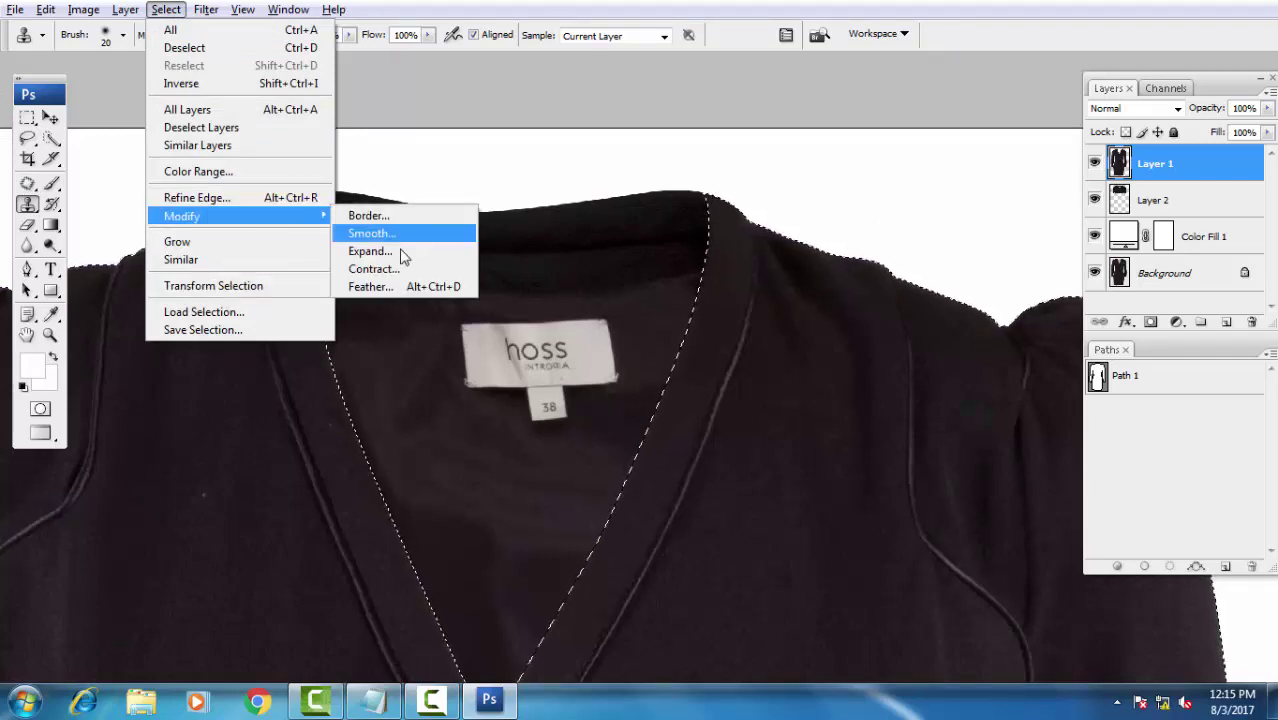
pyautogui.click(392, 270)
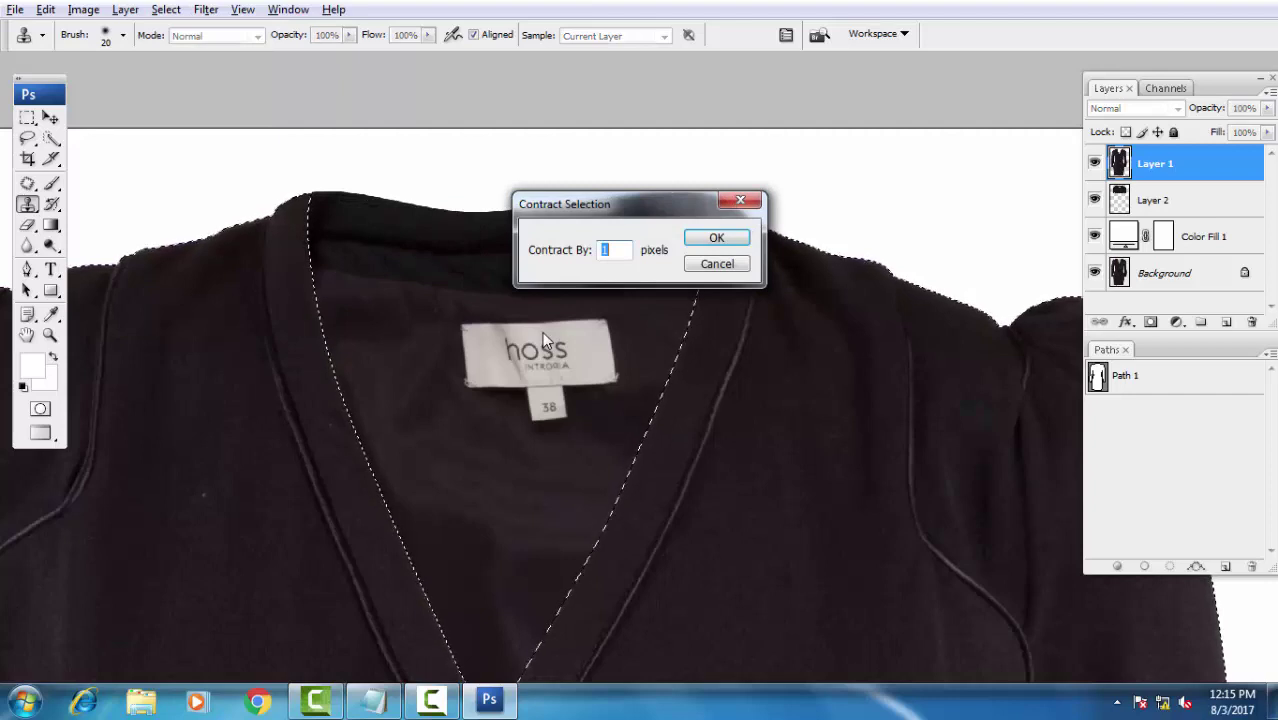
pyautogui.press('Return')
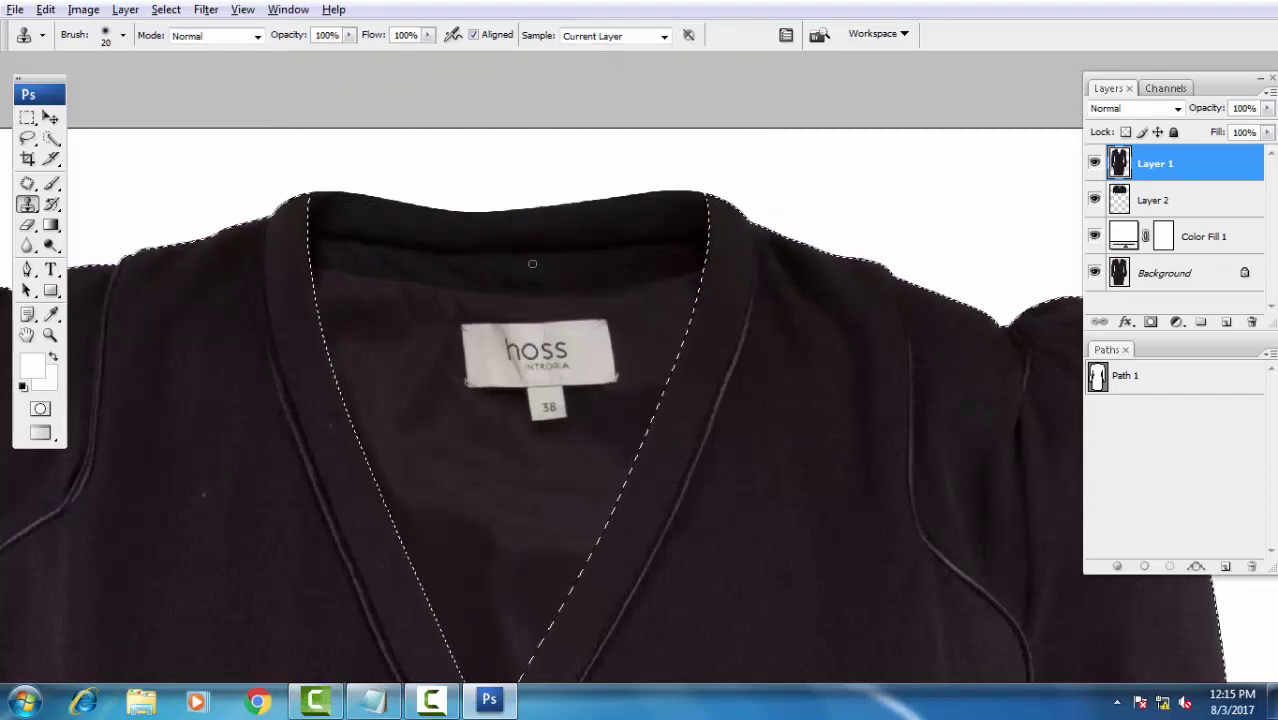
# - Feather the selection with a 1-pixel radius
pyautogui.click(206, 10)
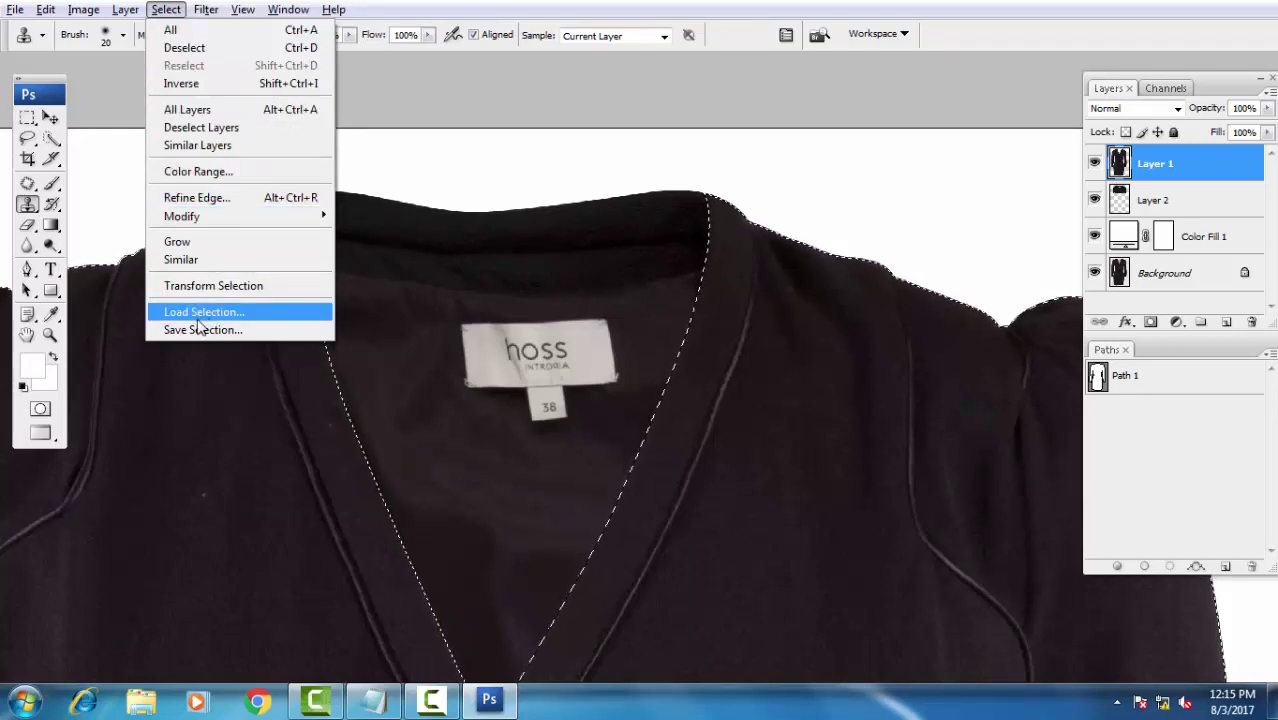
pyautogui.moveTo(182, 216)
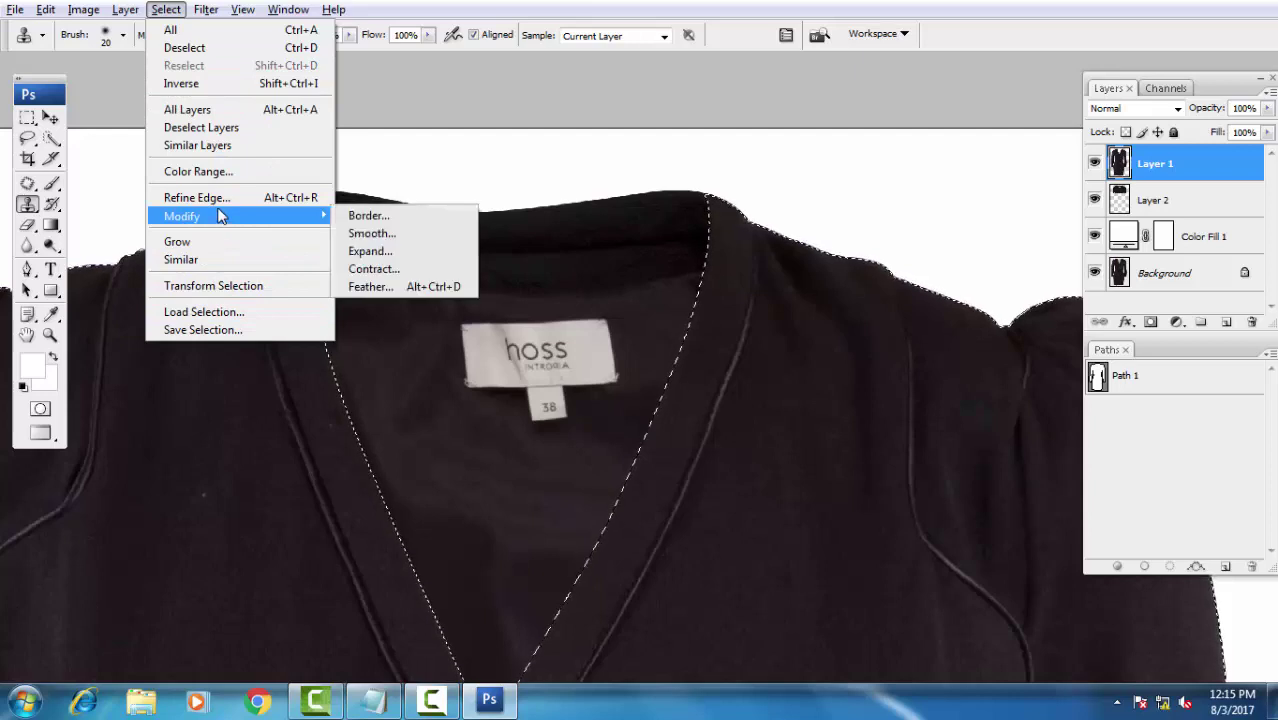
pyautogui.click(181, 83)
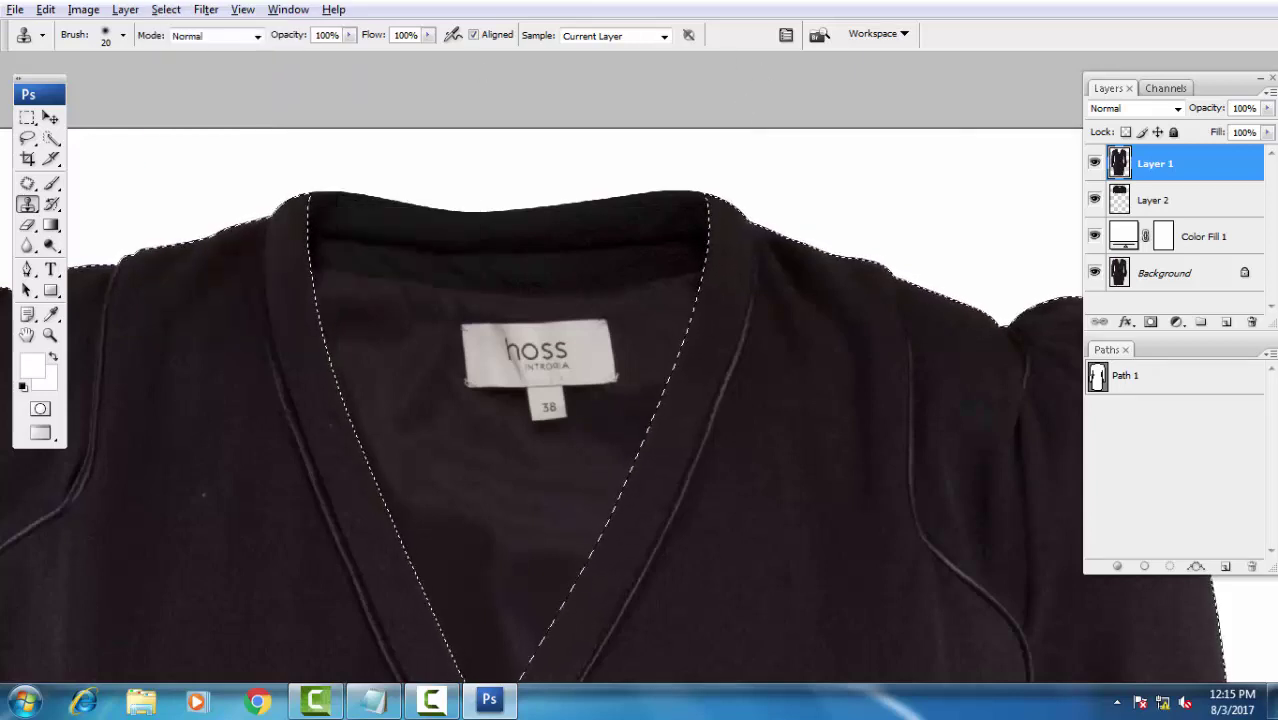
pyautogui.hotkey('ctrl', 'alt', 'd')
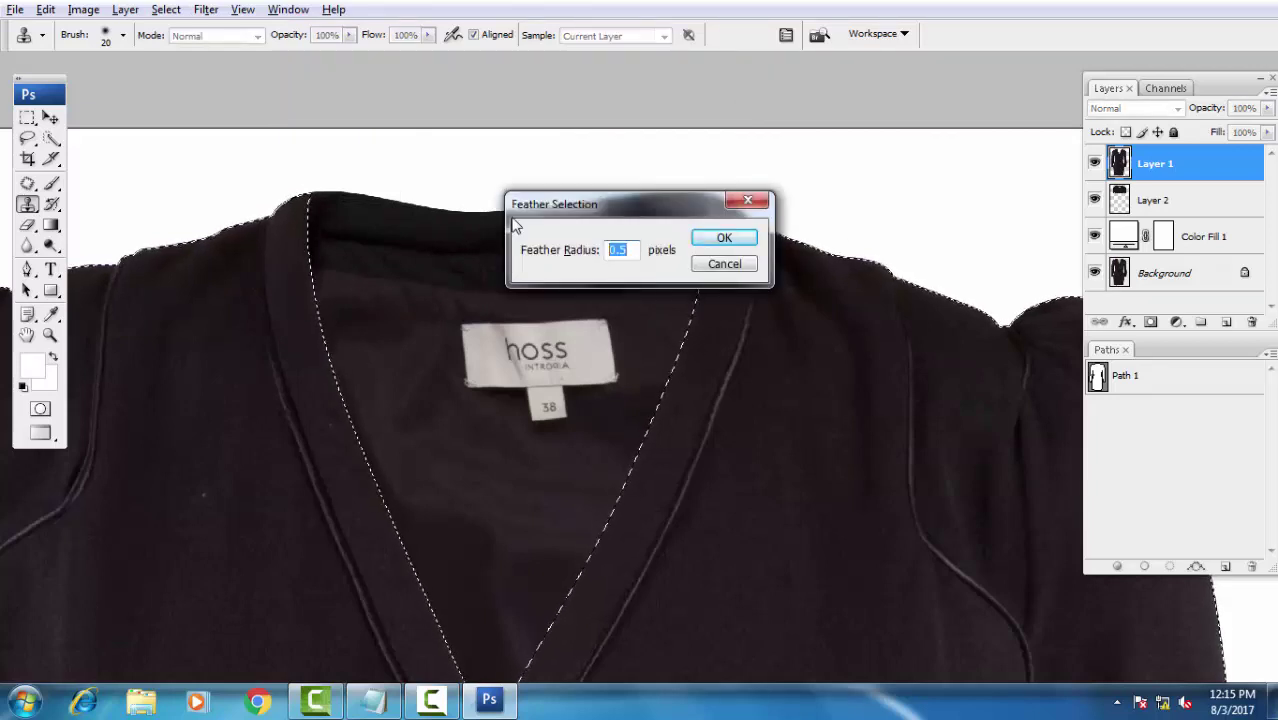
pyautogui.write('1')
pyautogui.click(713, 249)
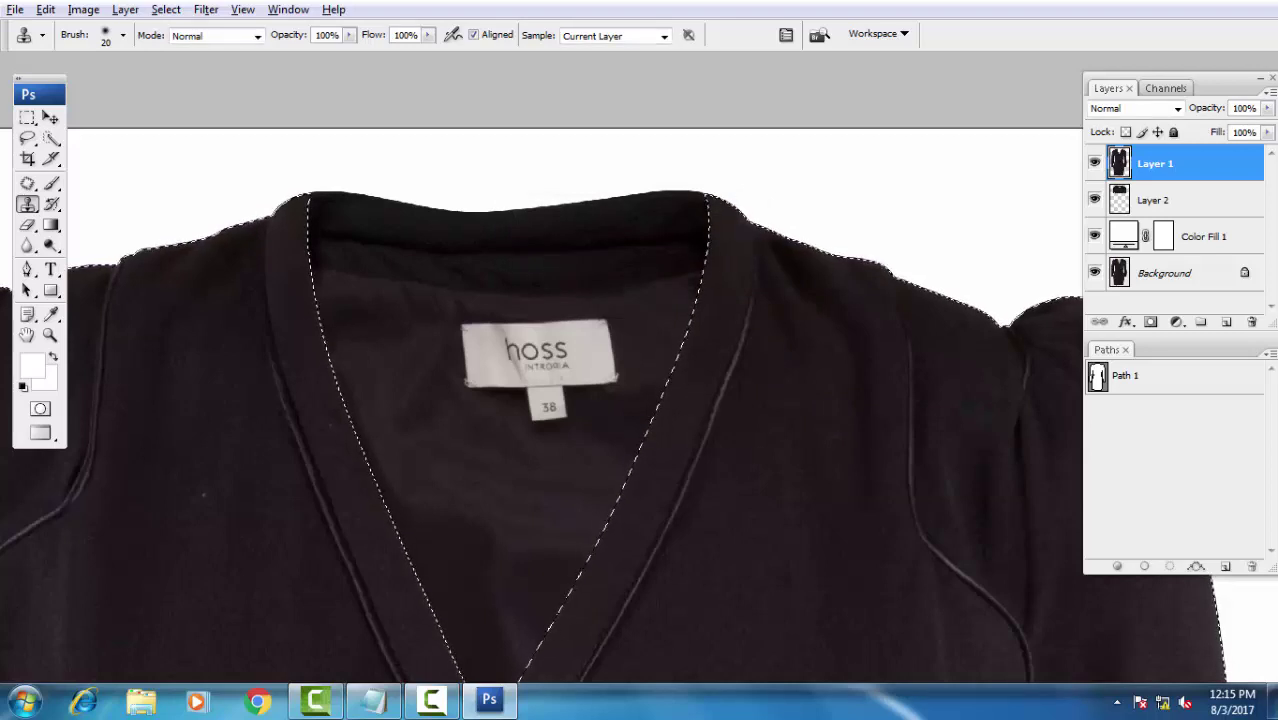
# - Switch to a smaller eraser with the selection inverted to the outside, zoomed on the collar edge
pyautogui.press('e')
pyautogui.hotkey('ctrl', 'shift', 'i')
pyautogui.hotkey('ctrl', '+')
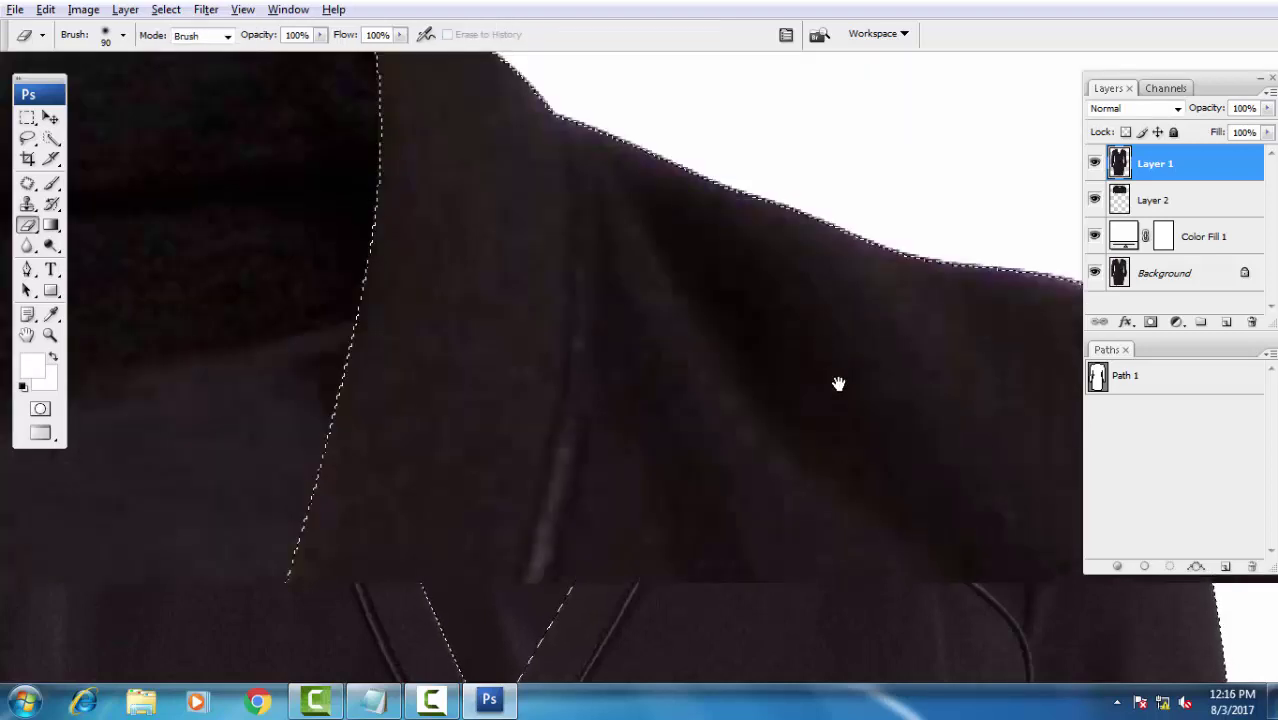
pyautogui.moveTo(693, 414); pyautogui.dragTo(620, 363)
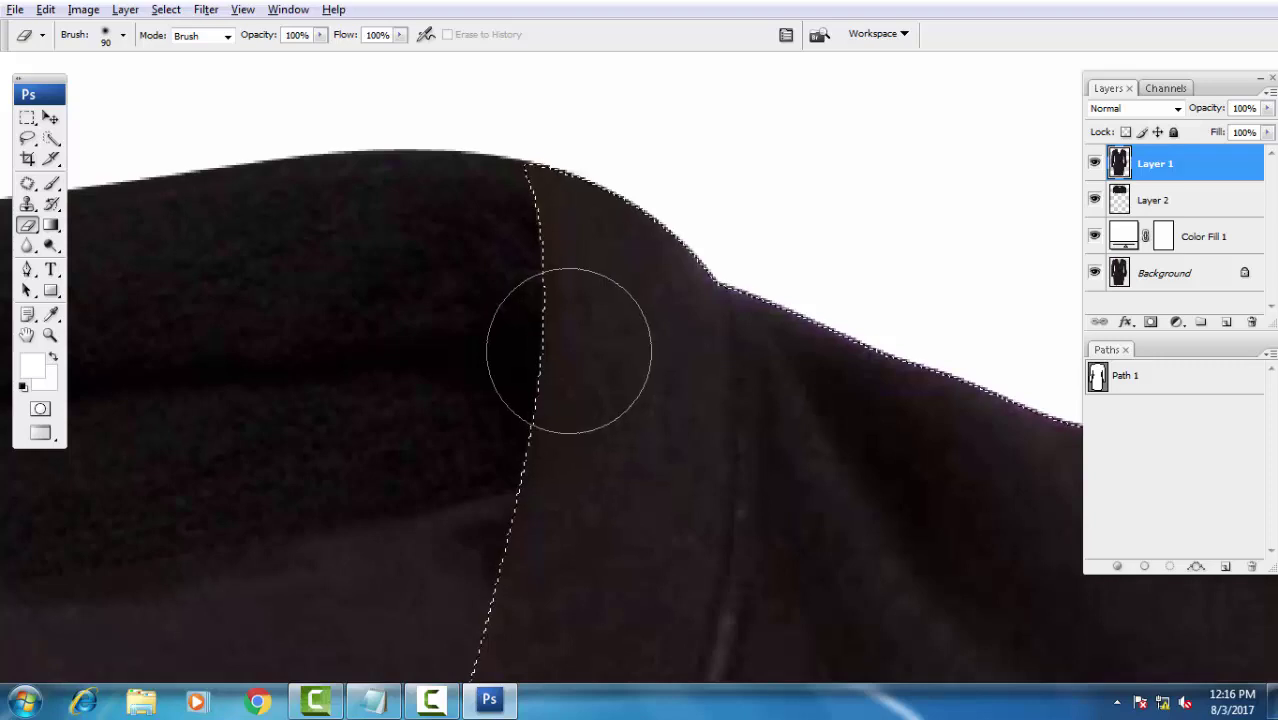
pyautogui.press('[')
pyautogui.press('[')
pyautogui.press('[')
pyautogui.press('[')
pyautogui.press('[')
pyautogui.press('[')
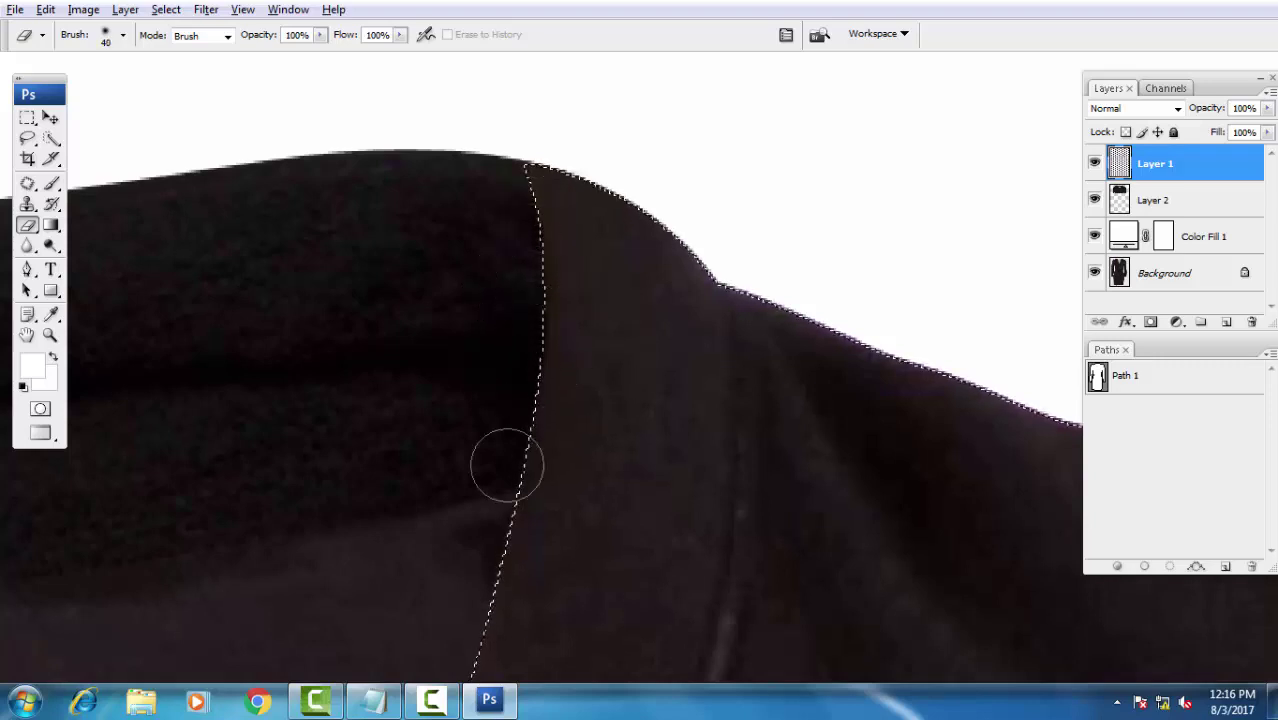
# - Erase along the right neckline edge past the label down to the V point
pyautogui.moveTo(507, 496); pyautogui.dragTo(622, 196)
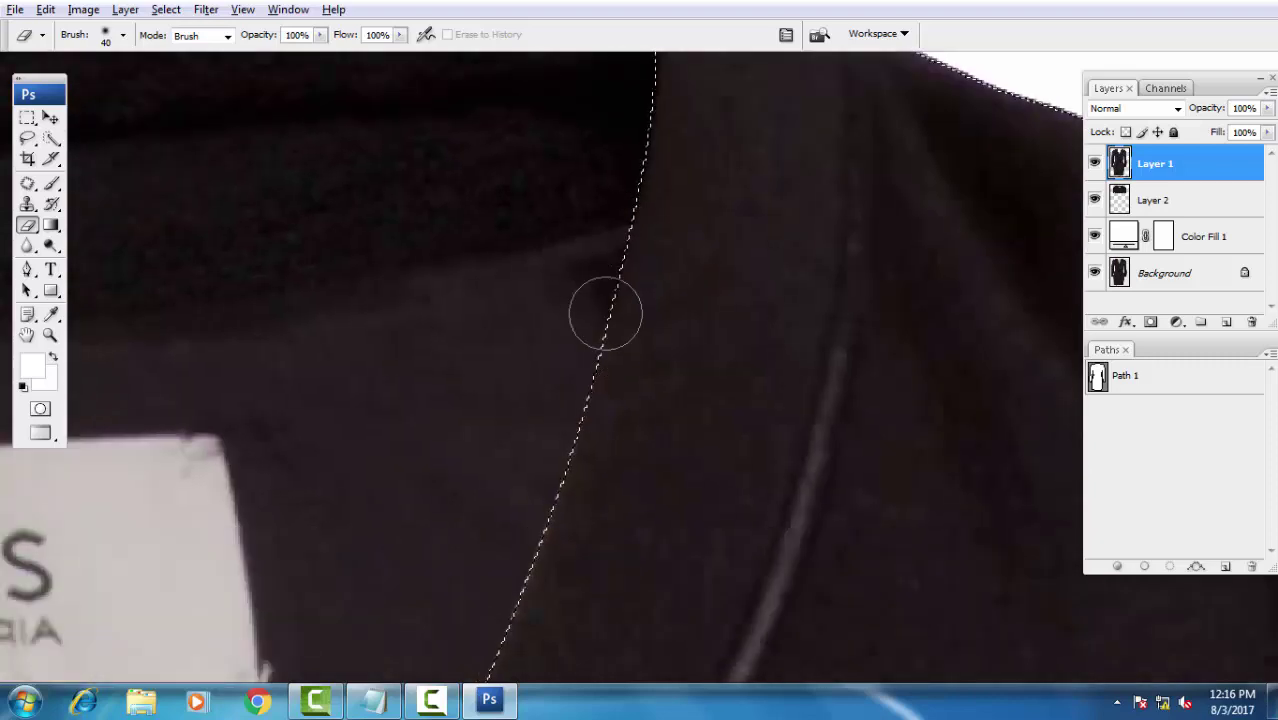
pyautogui.moveTo(538, 550)
pyautogui.mouseDown()
pyautogui.moveTo(662, 302)
pyautogui.moveTo(667, 328)
pyautogui.mouseUp()
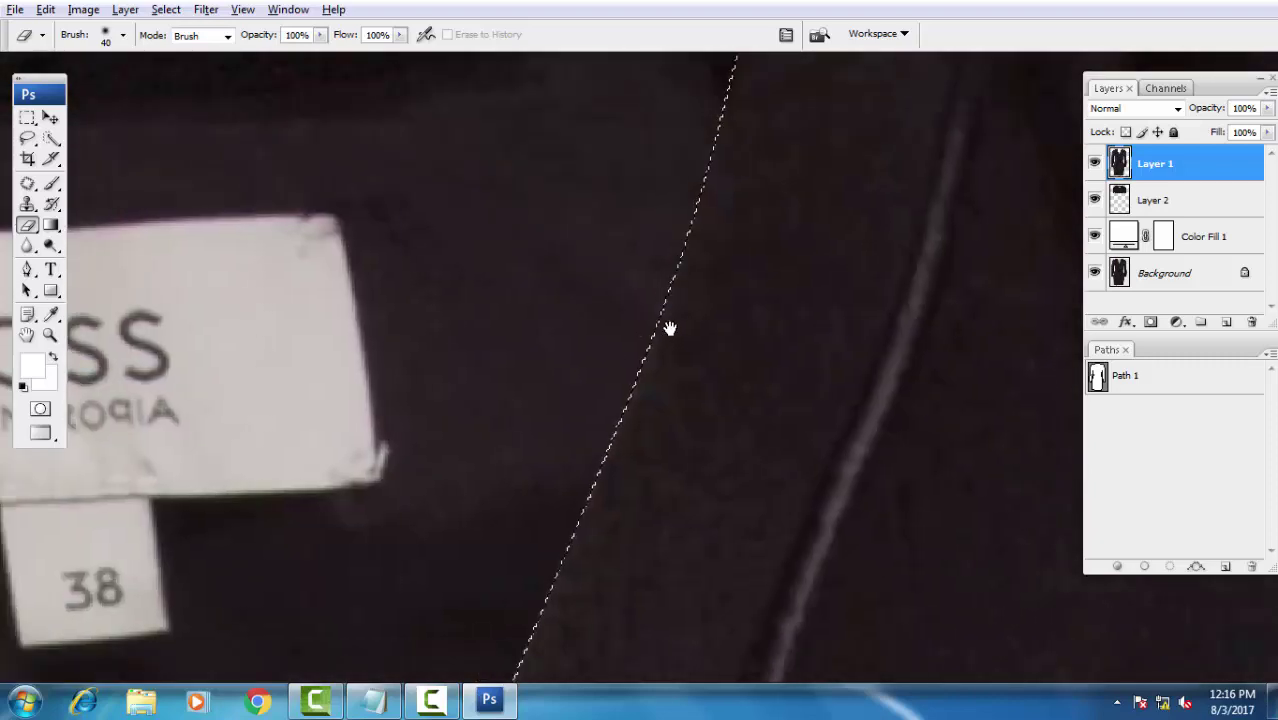
pyautogui.moveTo(674, 271); pyautogui.dragTo(624, 506)
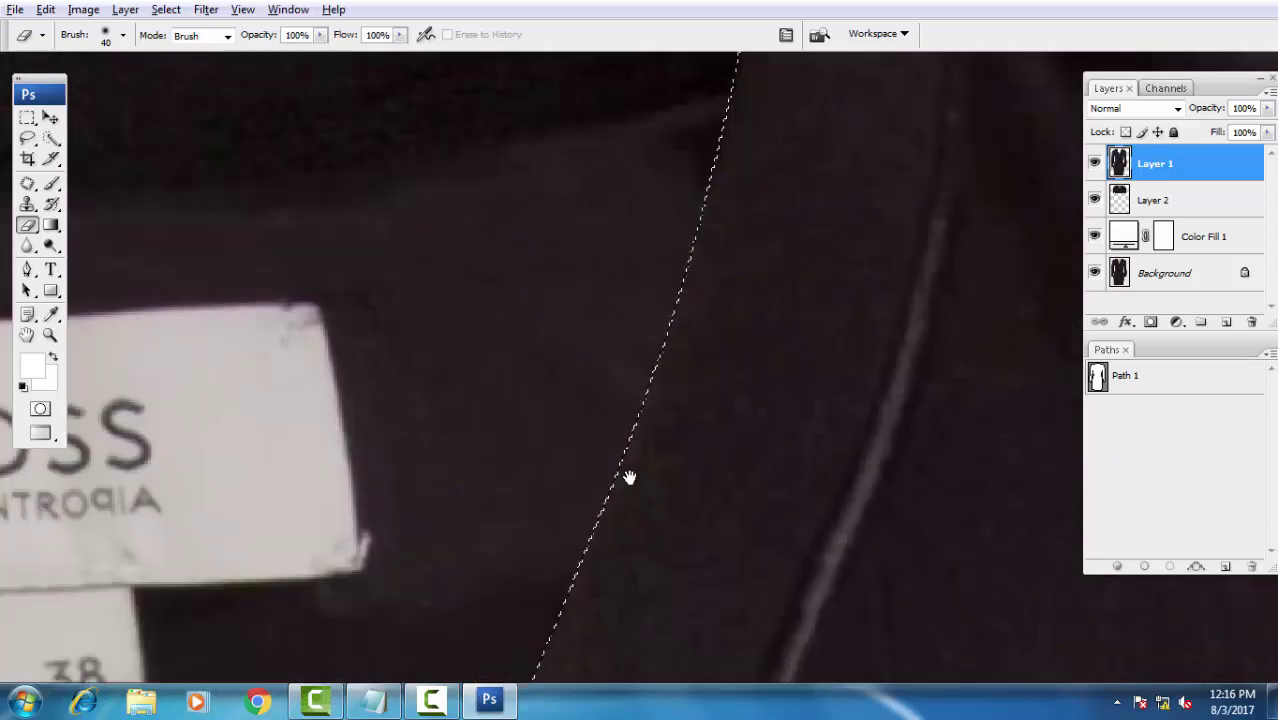
pyautogui.moveTo(693, 254); pyautogui.dragTo(770, 60)
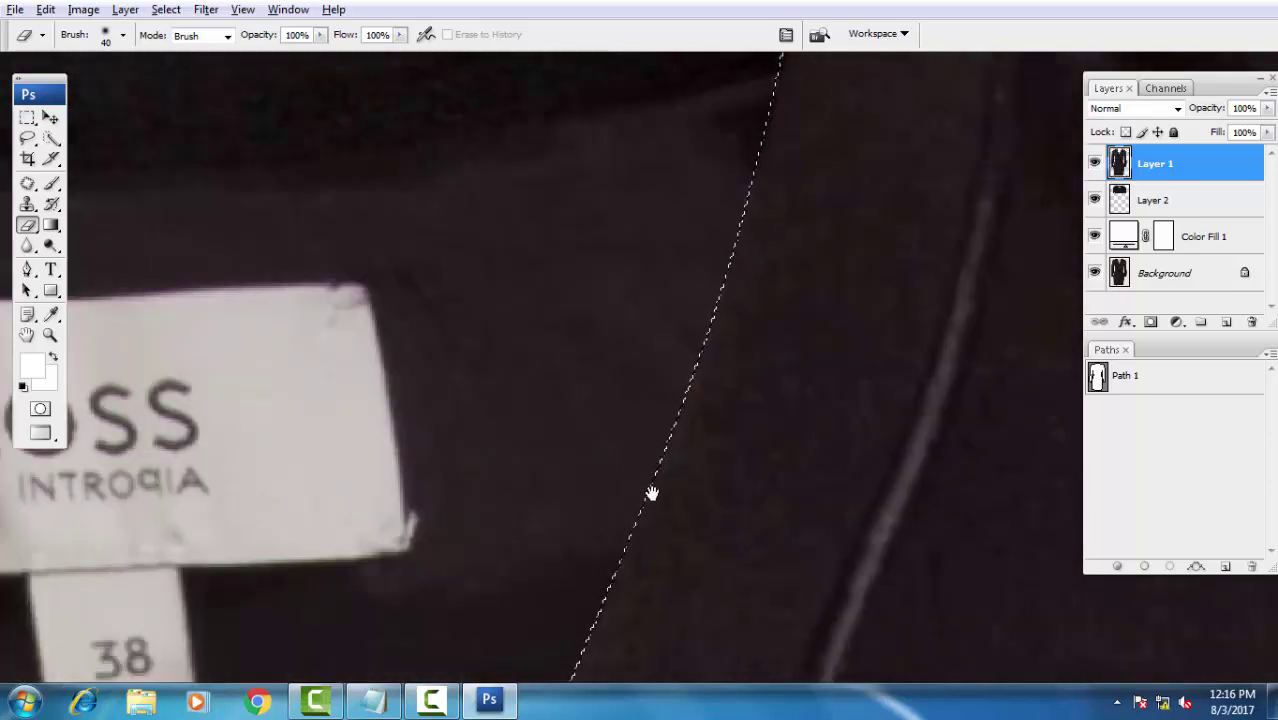
pyautogui.moveTo(651, 491); pyautogui.dragTo(705, 228)
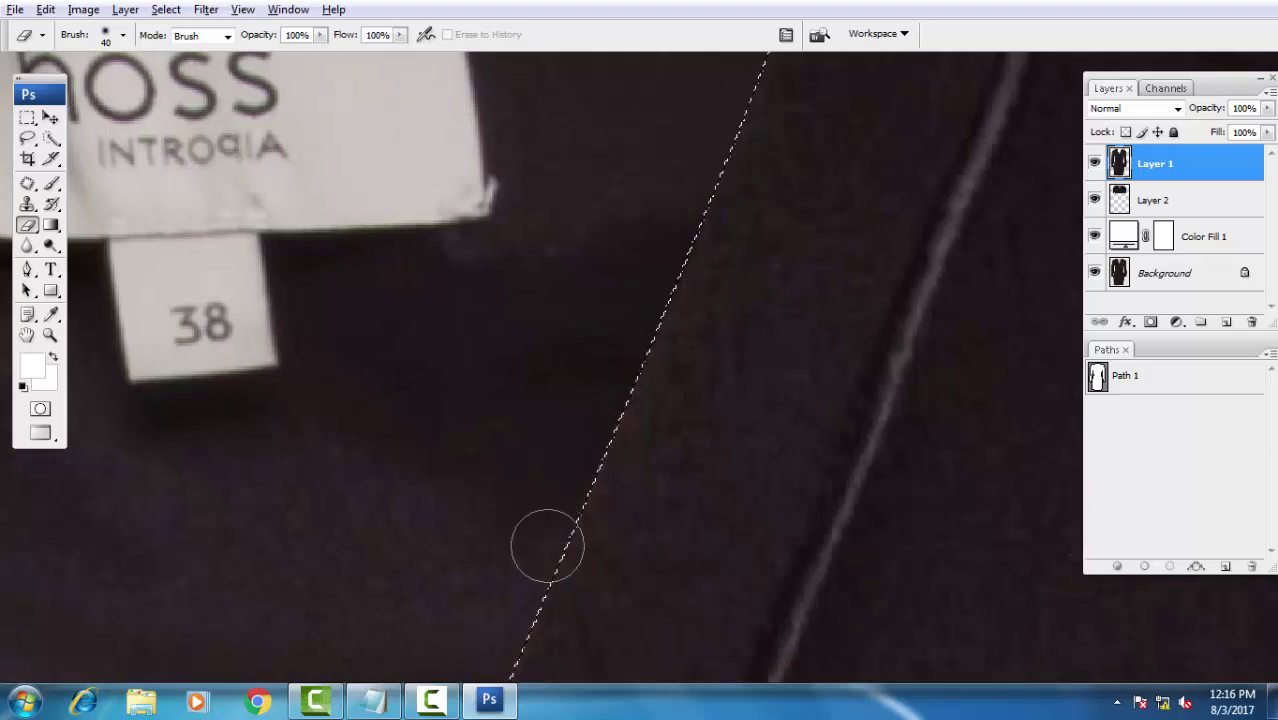
pyautogui.moveTo(694, 292); pyautogui.dragTo(791, 60)
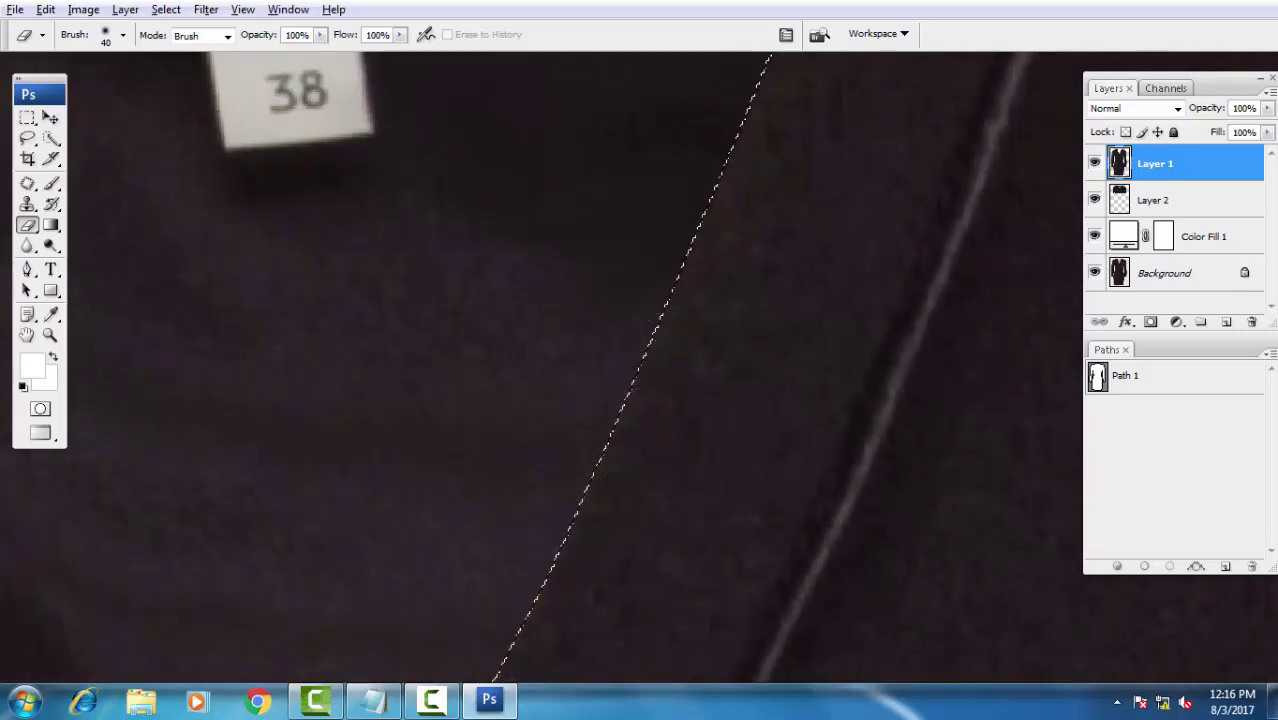
pyautogui.moveTo(548, 595)
pyautogui.mouseDown()
pyautogui.moveTo(562, 500)
pyautogui.moveTo(590, 480)
pyautogui.mouseUp()
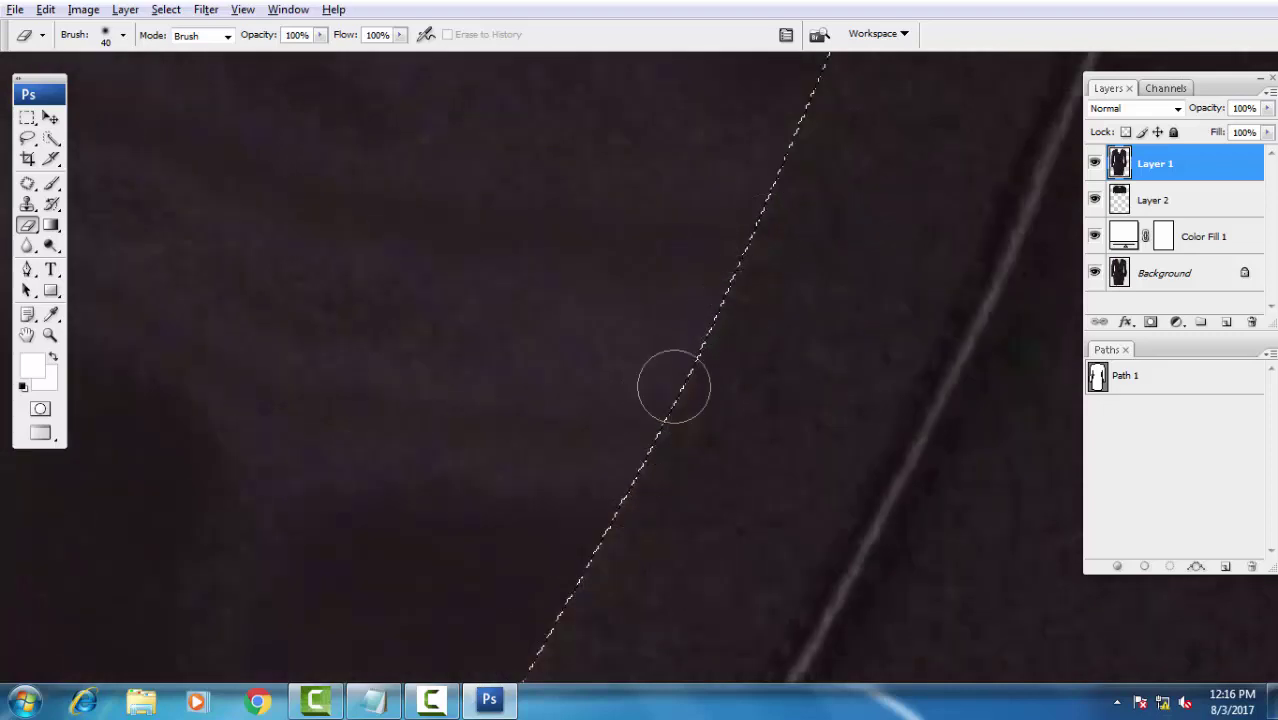
pyautogui.moveTo(795, 178); pyautogui.dragTo(790, 160)
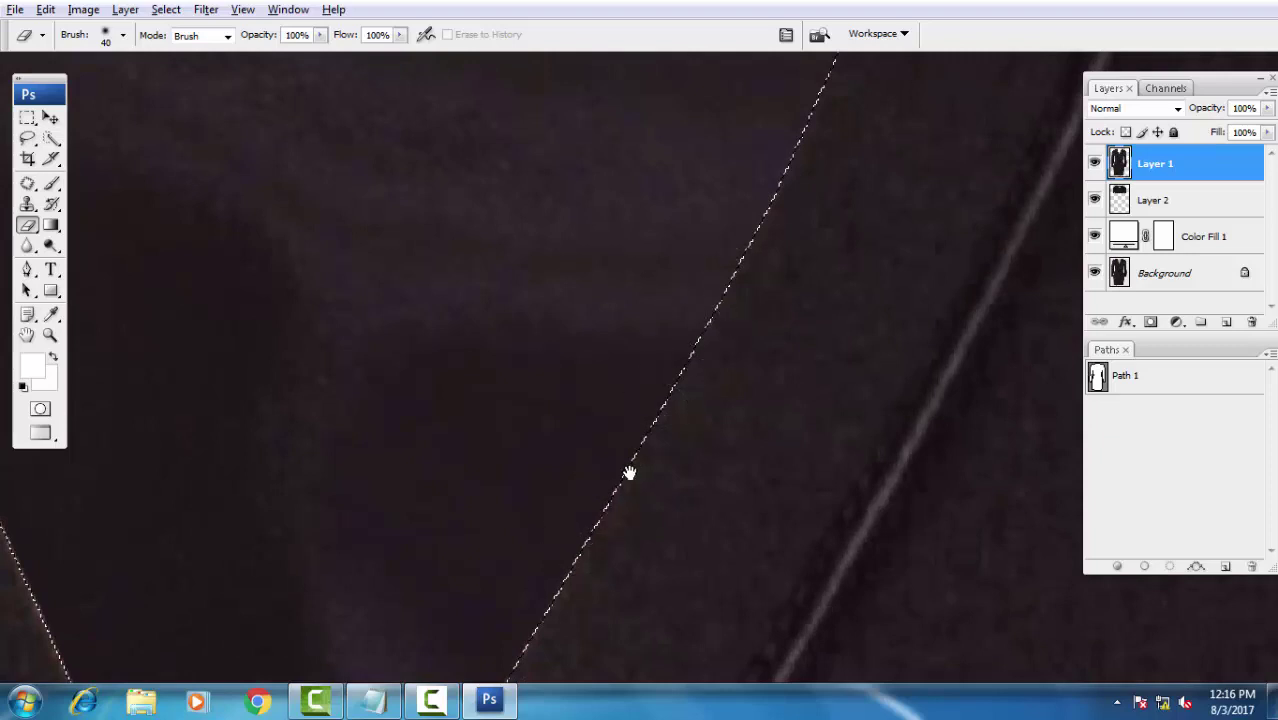
pyautogui.moveTo(630, 471); pyautogui.dragTo(785, 180)
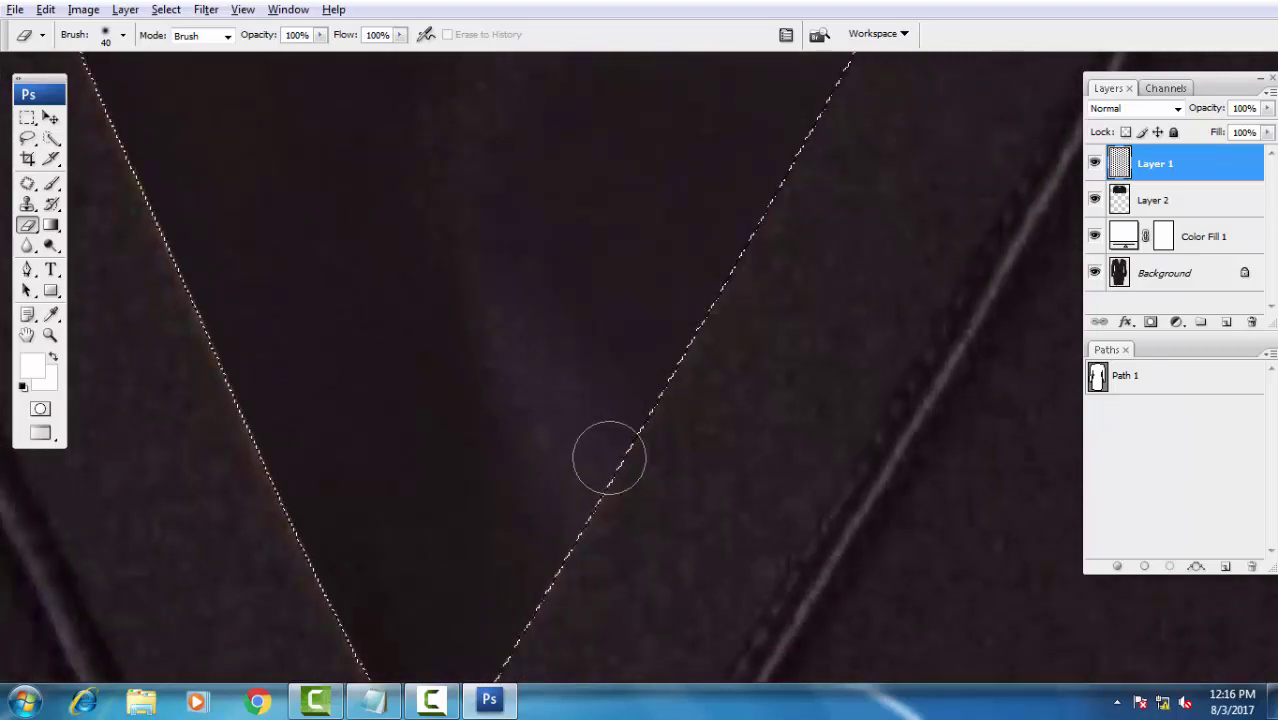
pyautogui.moveTo(576, 513); pyautogui.dragTo(674, 363)
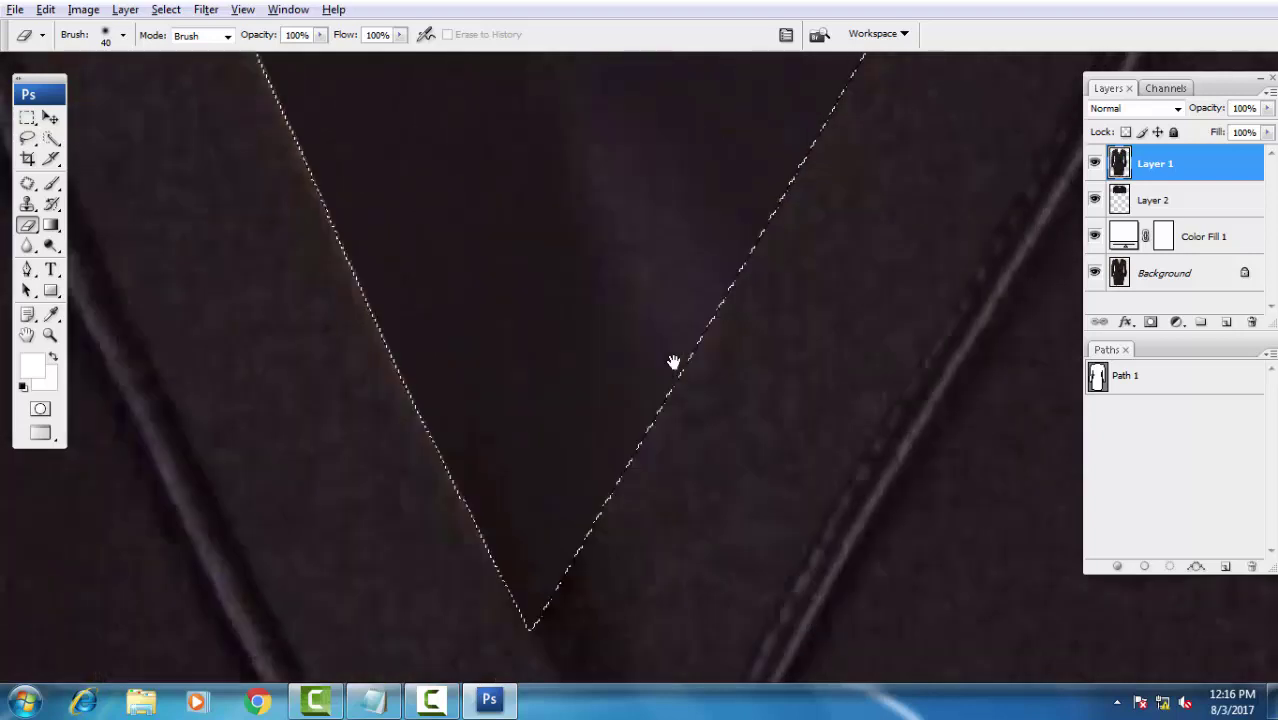
pyautogui.moveTo(616, 465); pyautogui.dragTo(536, 613)
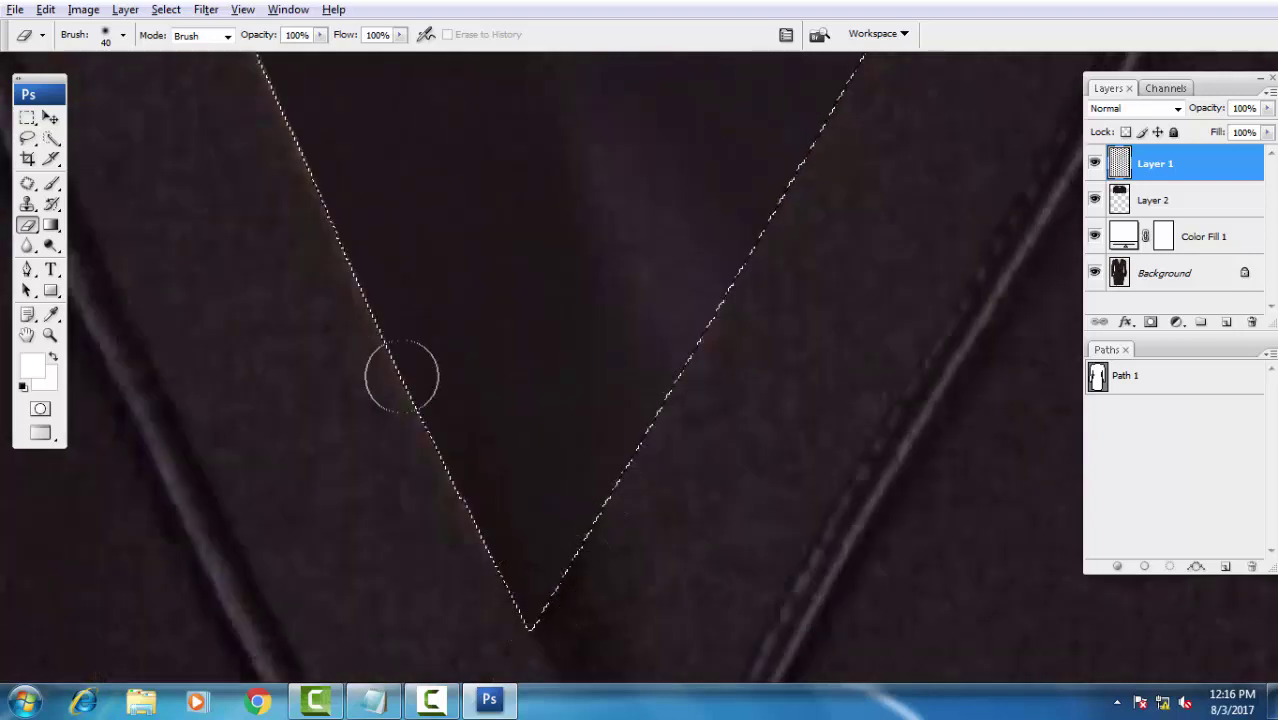
# - Work up the left neckline edge to the collar top, then zoom out over the neckline
pyautogui.scroll(2, 460, 451)
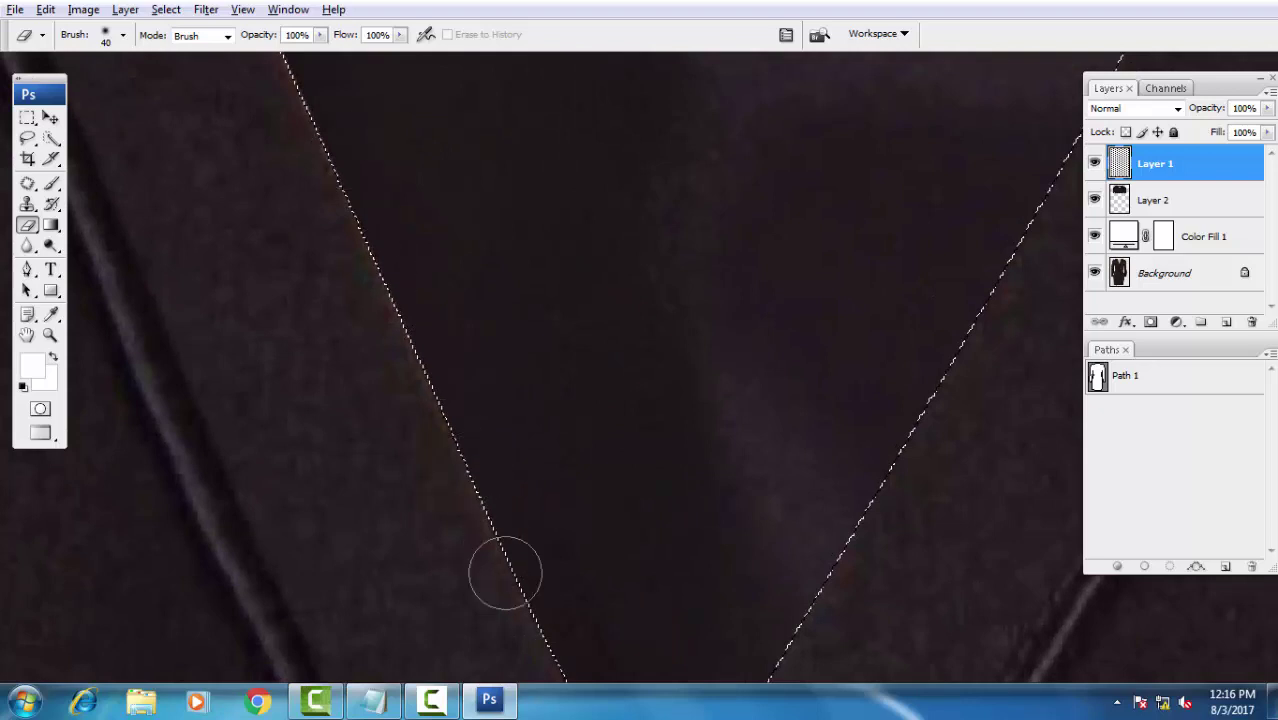
pyautogui.moveTo(339, 183); pyautogui.dragTo(454, 374)
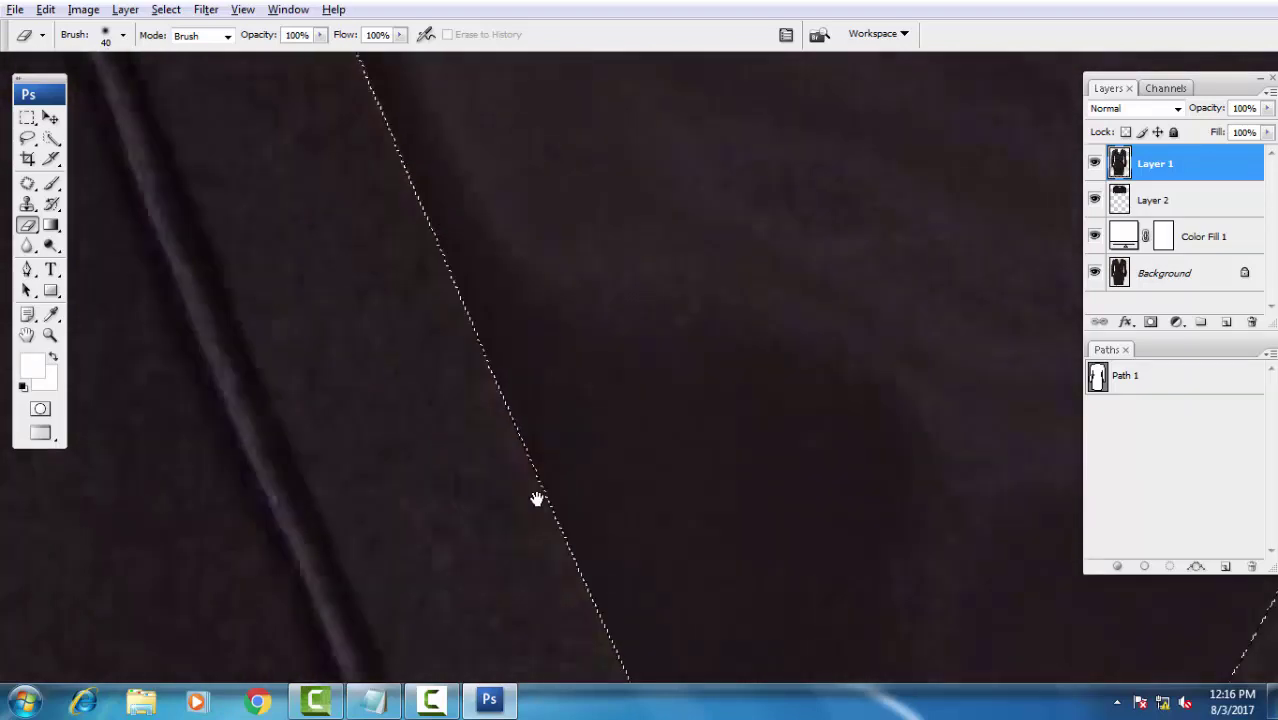
pyautogui.moveTo(360, 388); pyautogui.dragTo(440, 420)
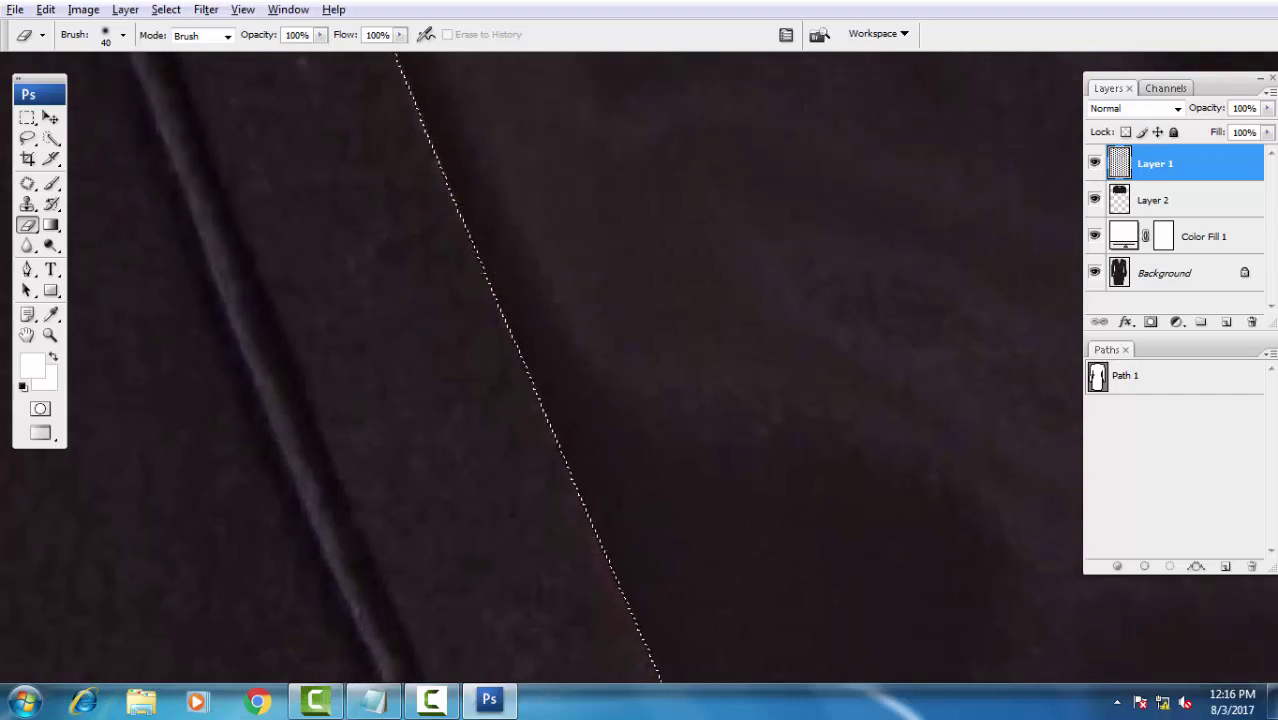
pyautogui.moveTo(502, 365); pyautogui.dragTo(490, 342)
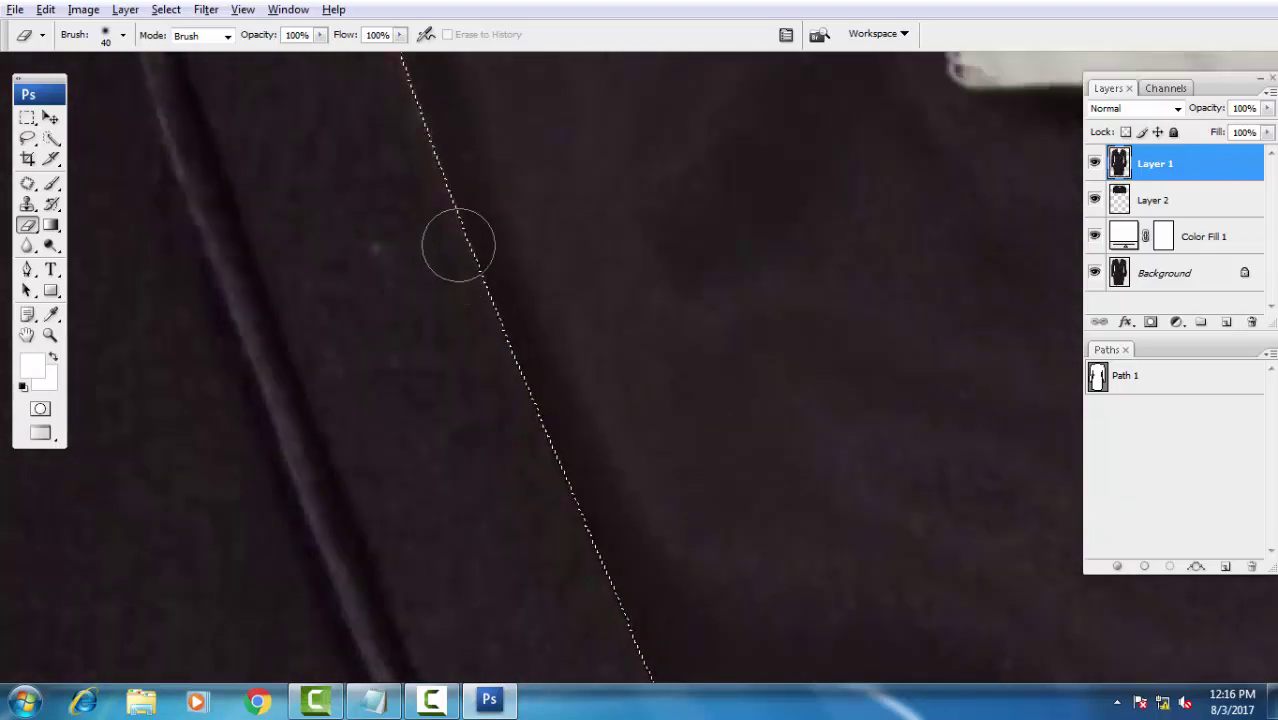
pyautogui.moveTo(465, 245); pyautogui.dragTo(508, 437)
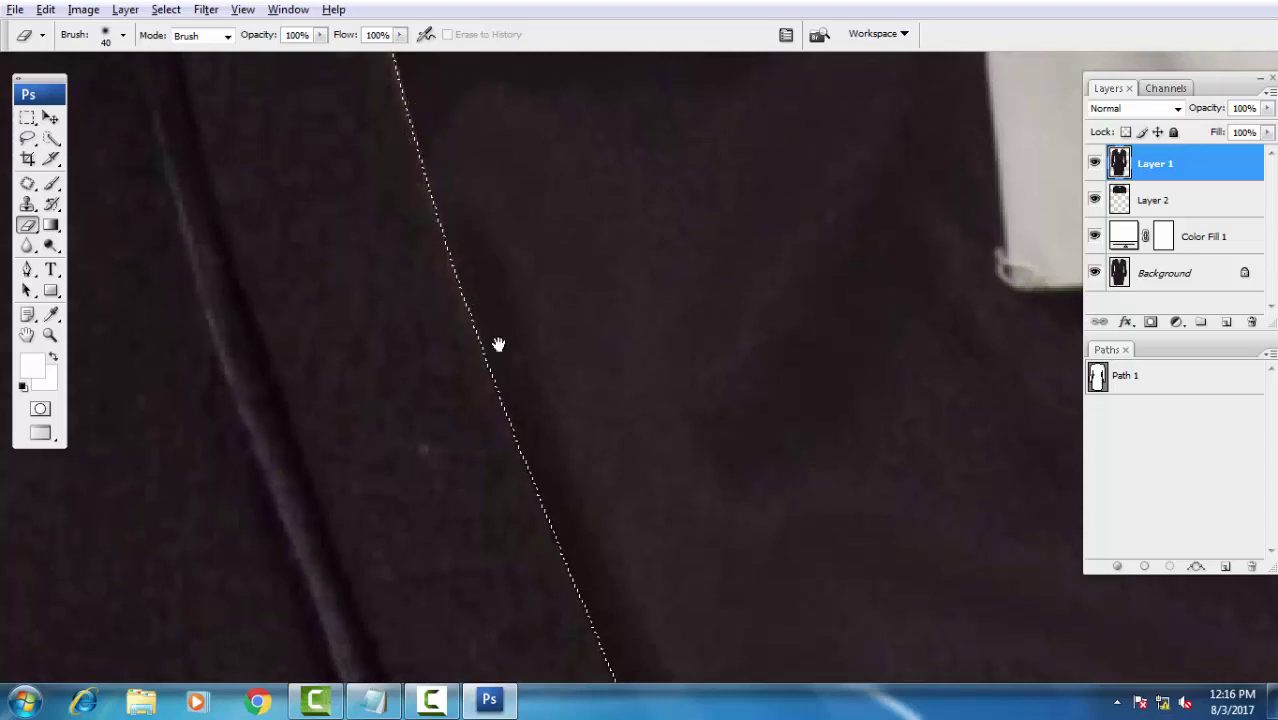
pyautogui.moveTo(496, 342); pyautogui.dragTo(525, 465)
pyautogui.moveTo(498, 347); pyautogui.dragTo(505, 462)
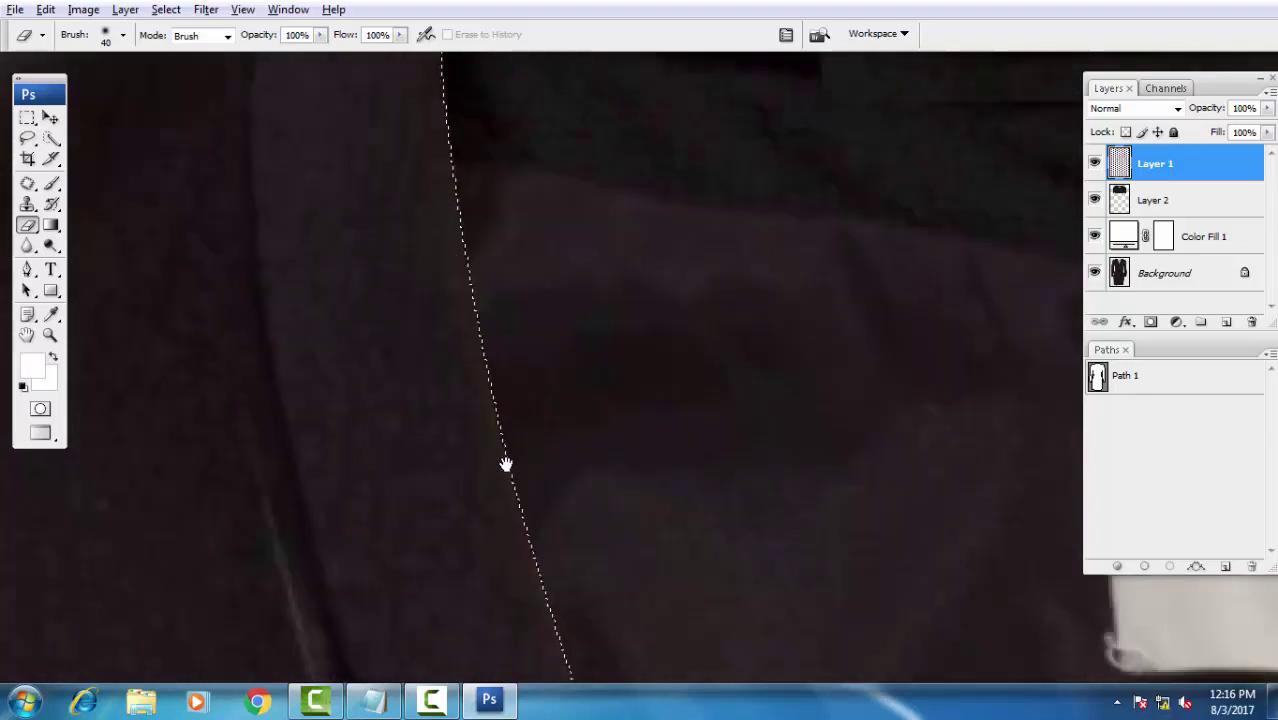
pyautogui.moveTo(456, 336); pyautogui.dragTo(463, 399)
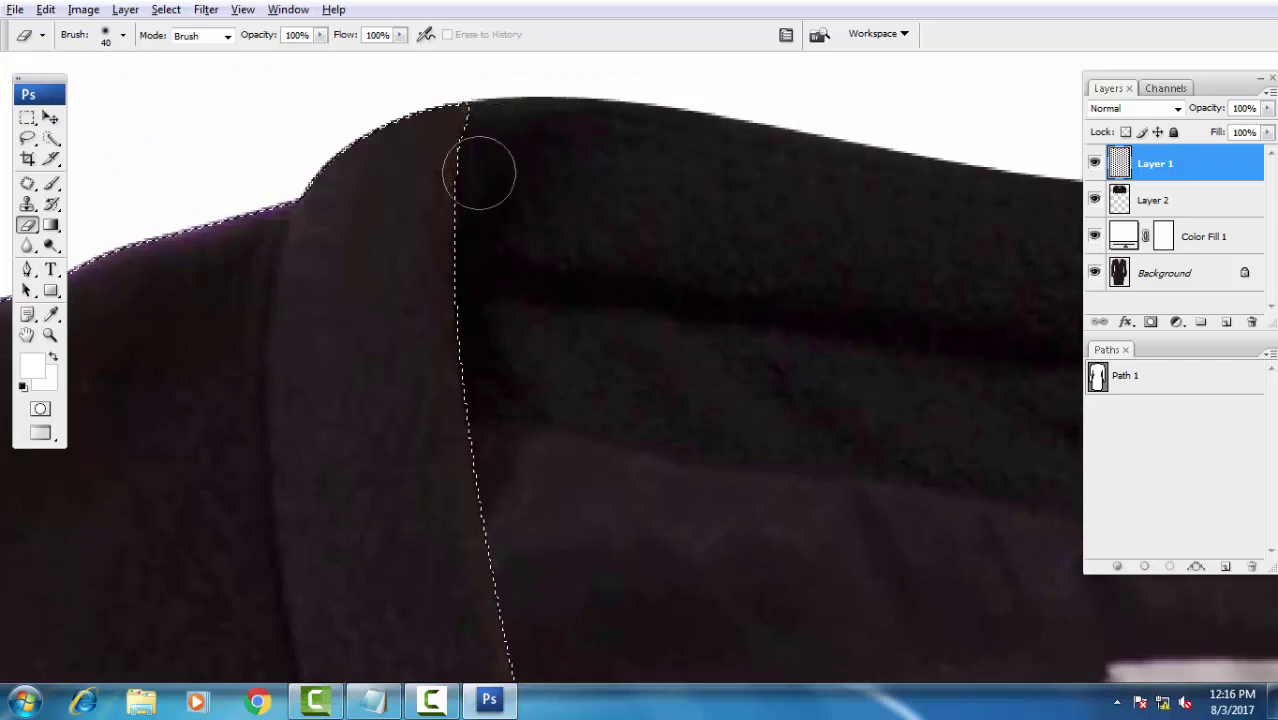
pyautogui.moveTo(557, 658); pyautogui.dragTo(542, 368)
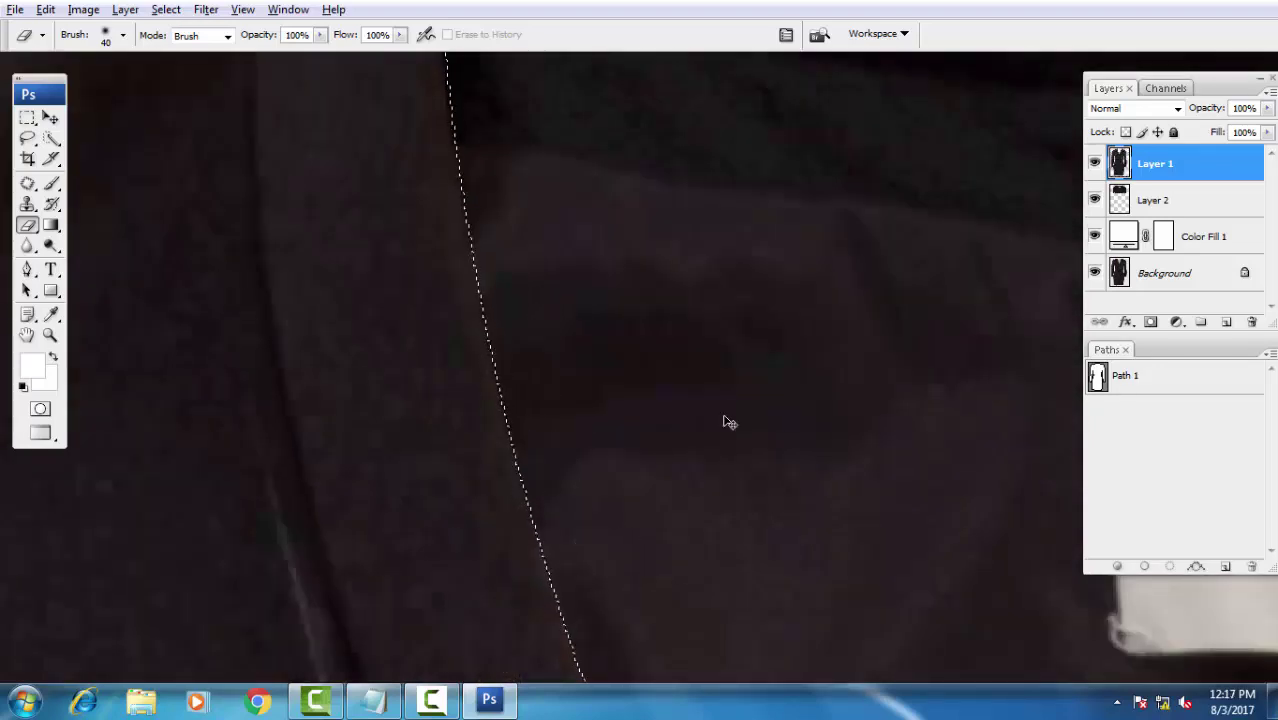
pyautogui.scroll(-2, 691, 416)
pyautogui.scroll(-2, 727, 466)
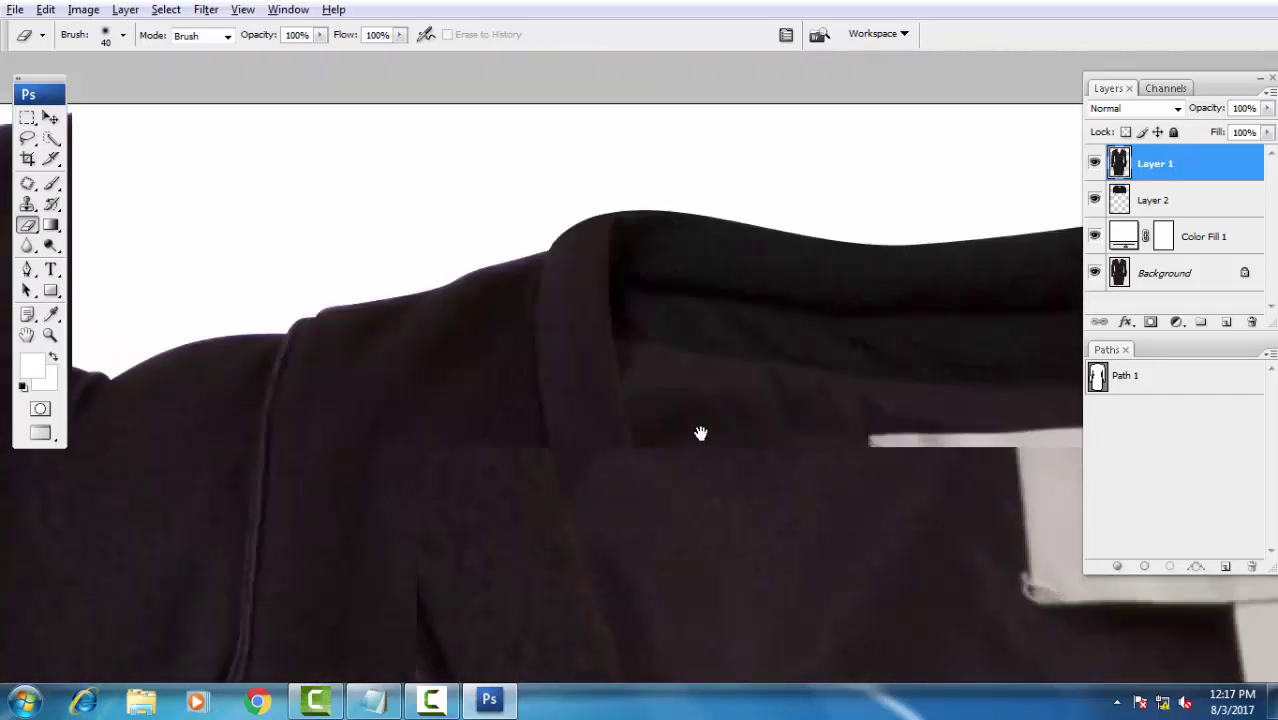
pyautogui.scroll(-2, 698, 434)
pyautogui.scroll(-2, 720, 440)
pyautogui.scroll(-1, 750, 400)
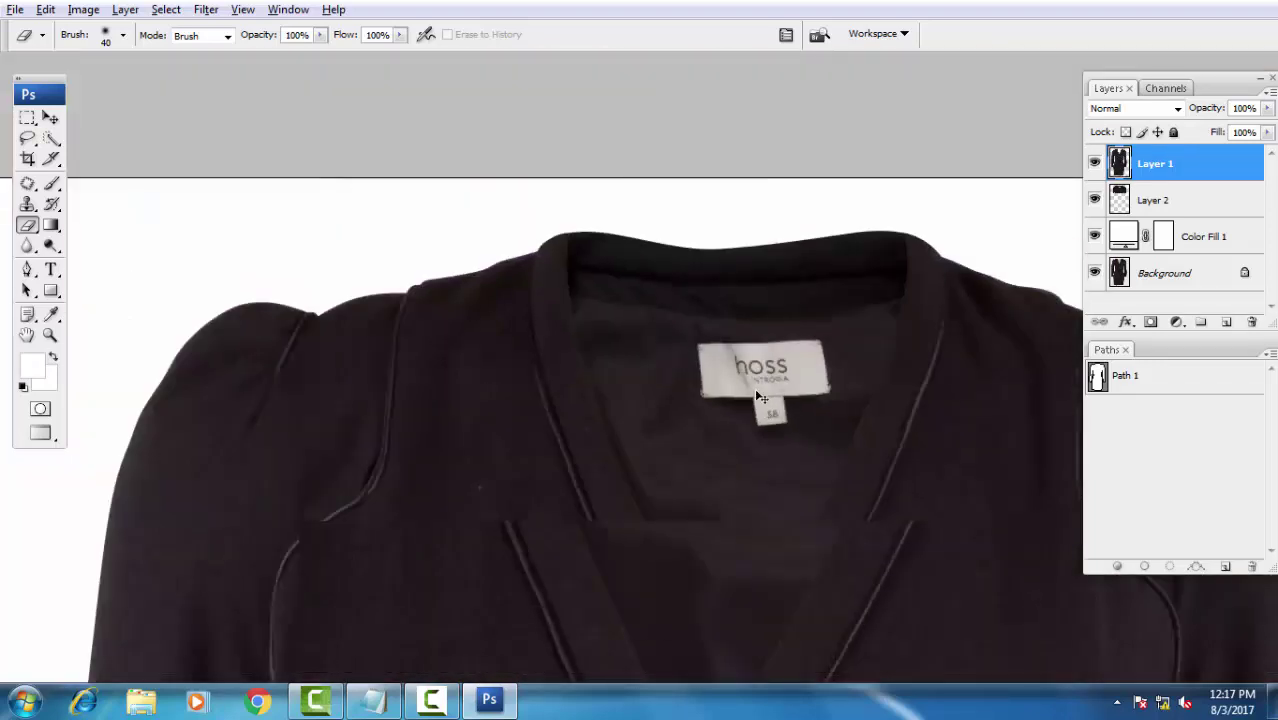
# - Add new Layer 3 above Layer 2 and try a soft shadow stroke, then undo it
pyautogui.moveTo(820, 492); pyautogui.dragTo(785, 352)
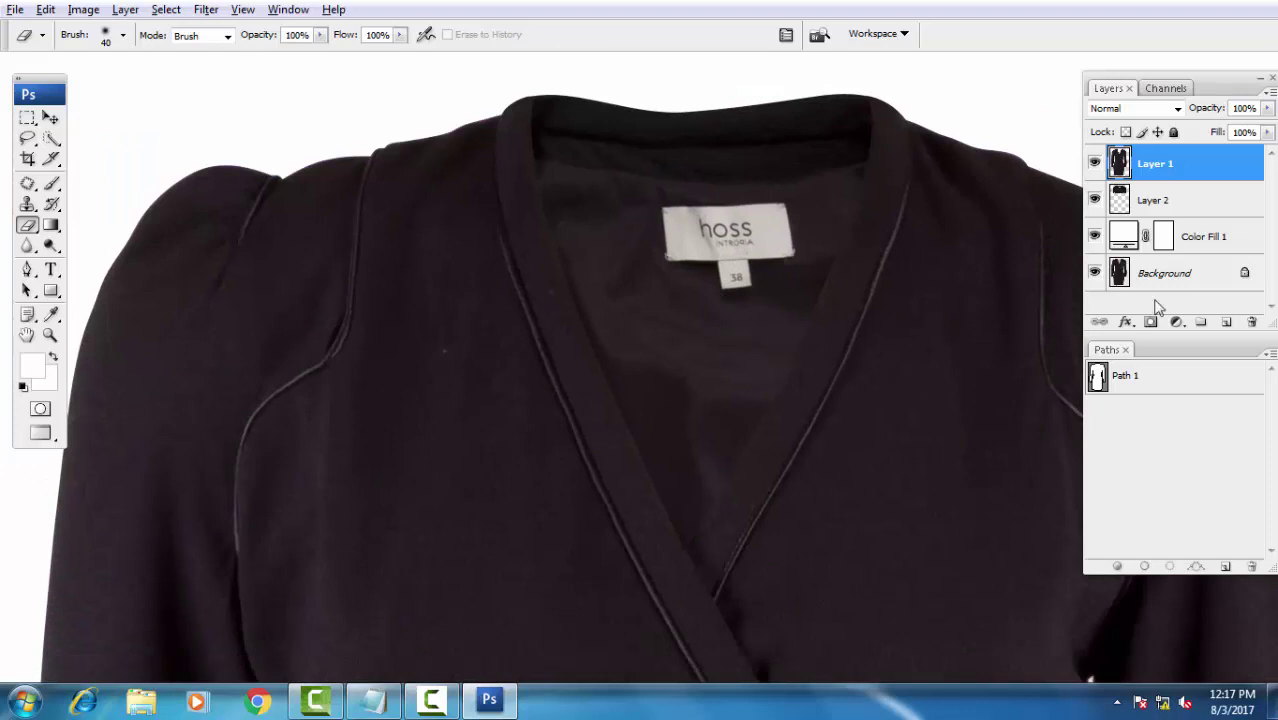
pyautogui.click(1225, 322)
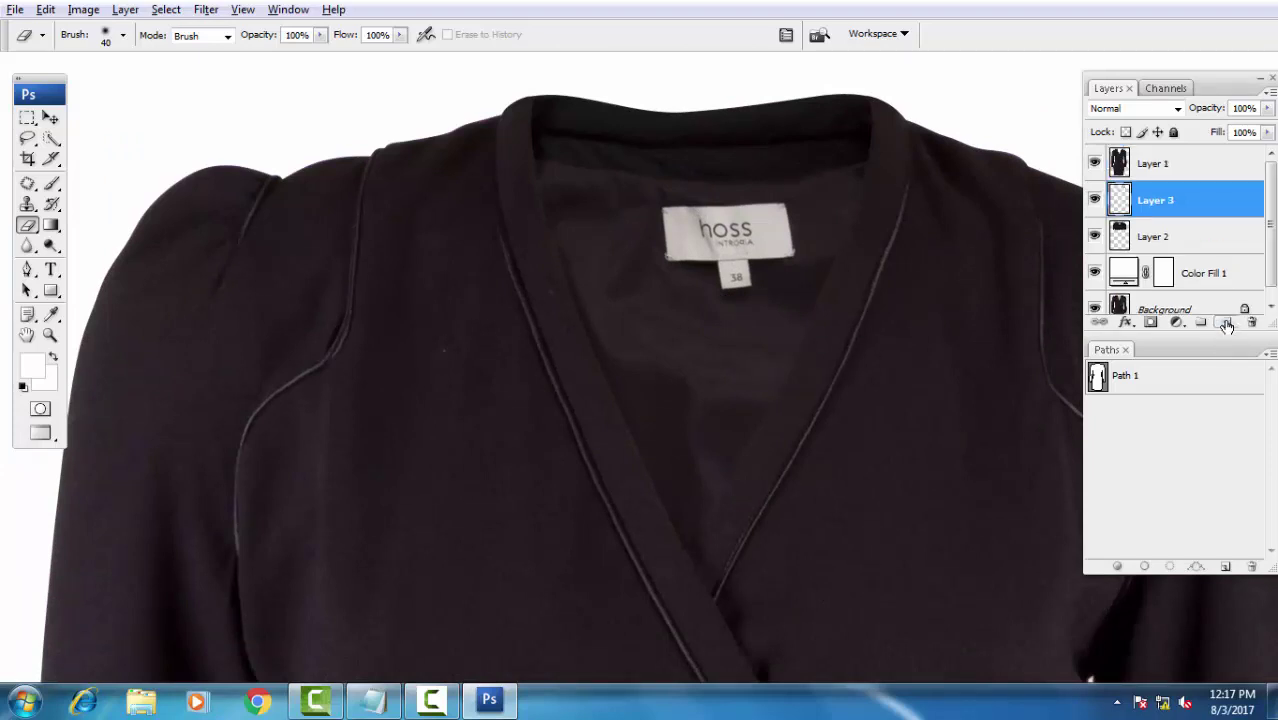
pyautogui.press('b')
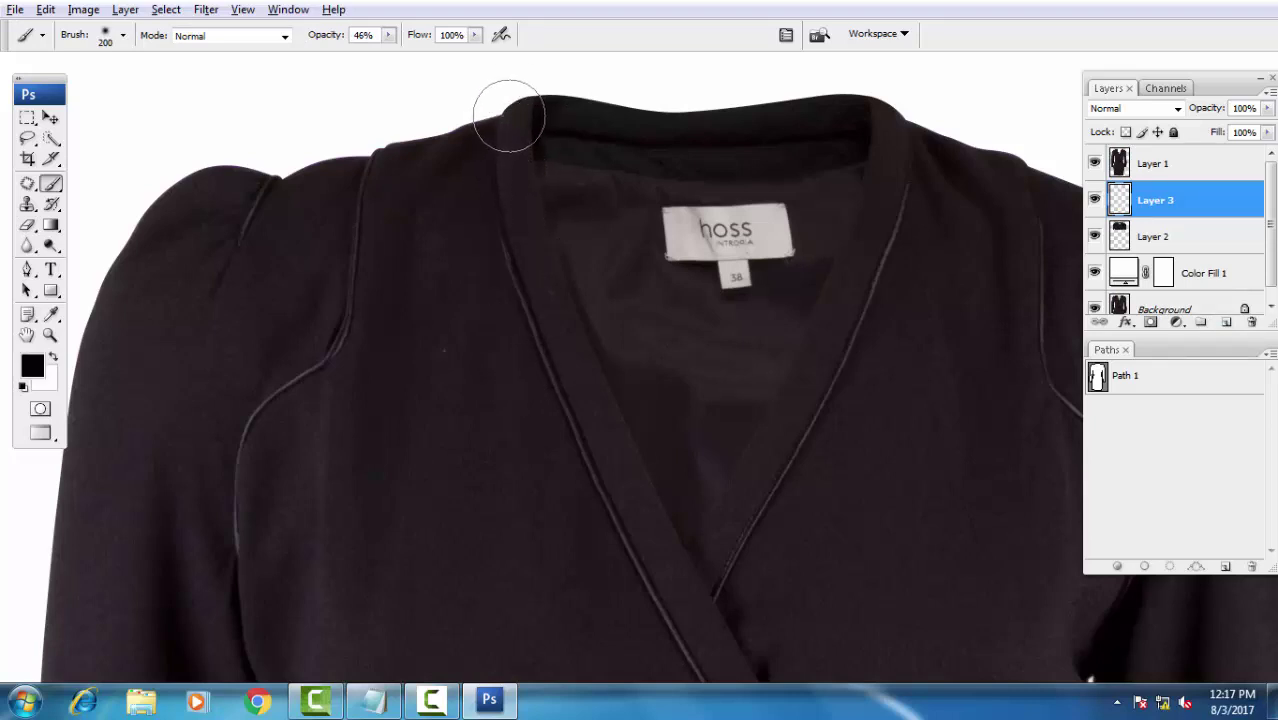
pyautogui.moveTo(509, 116); pyautogui.dragTo(508, 163)
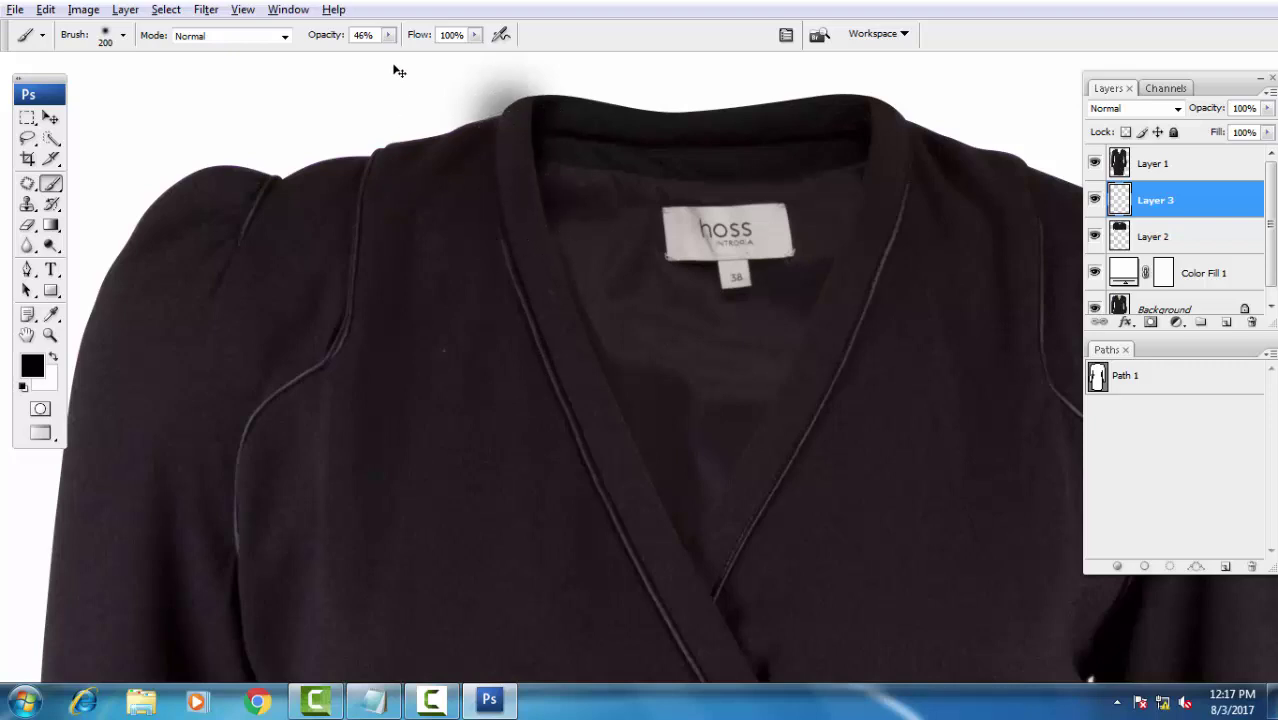
pyautogui.hotkey('ctrl', 'z')
# - With a smaller soft brush at 100% opacity, shade the top-left collar corner and both inner lapels
pyautogui.click(388, 36)
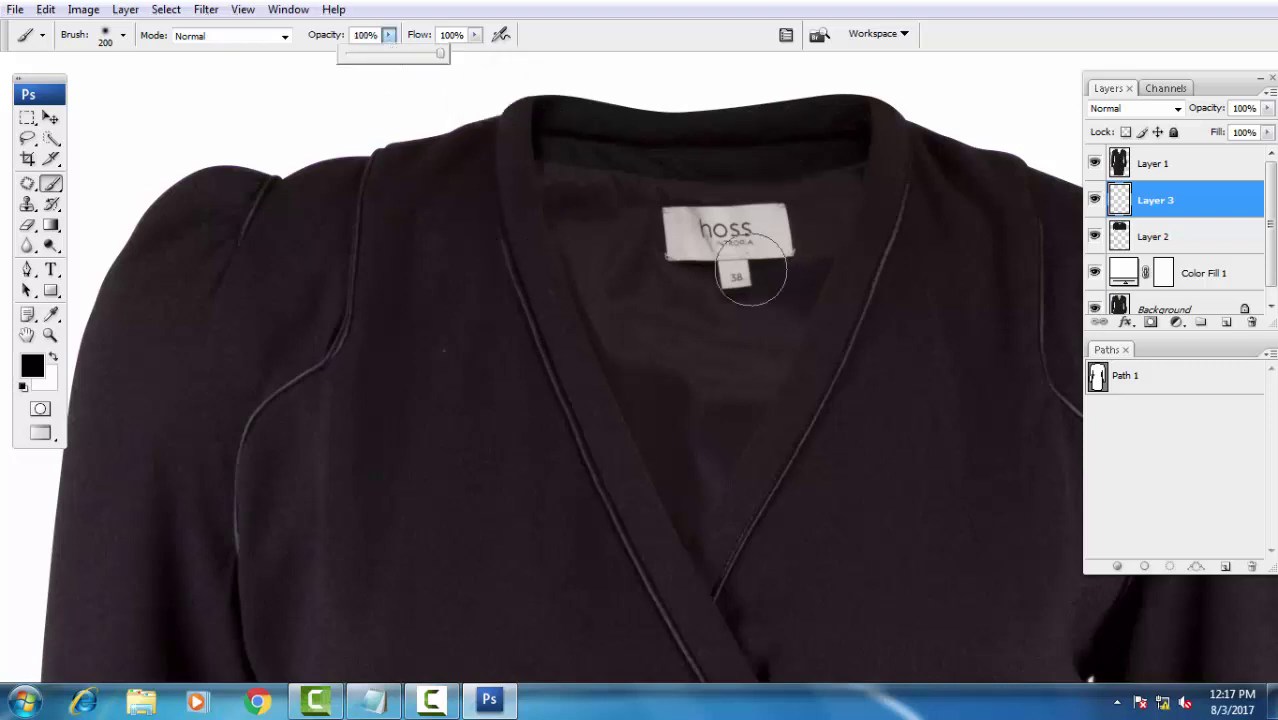
pyautogui.rightClick(505, 112)
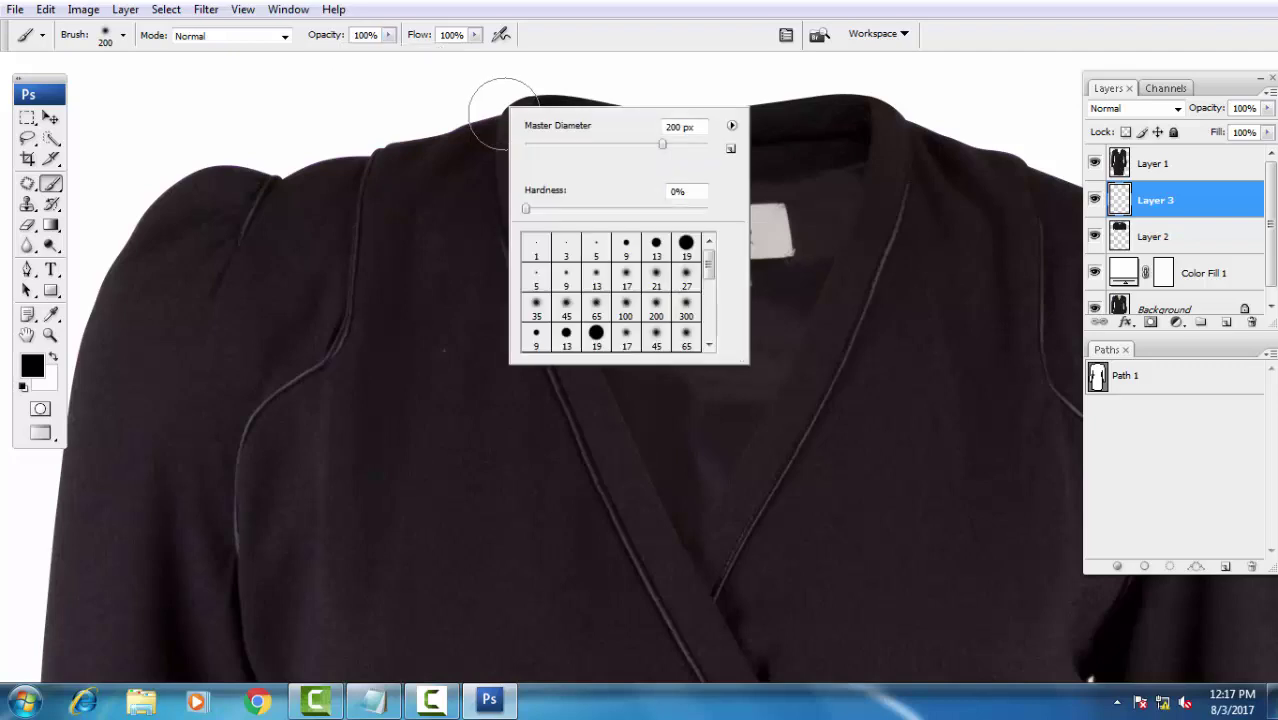
pyautogui.doubleClick(654, 279)
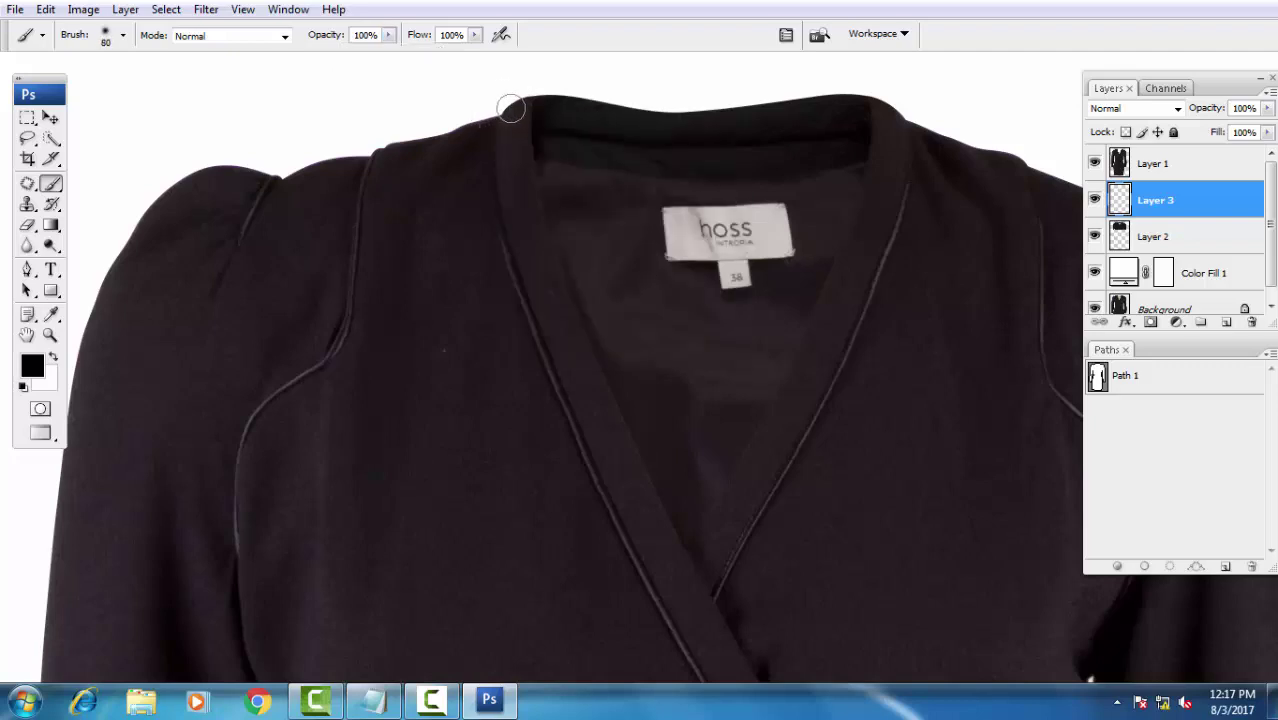
pyautogui.click(517, 104)
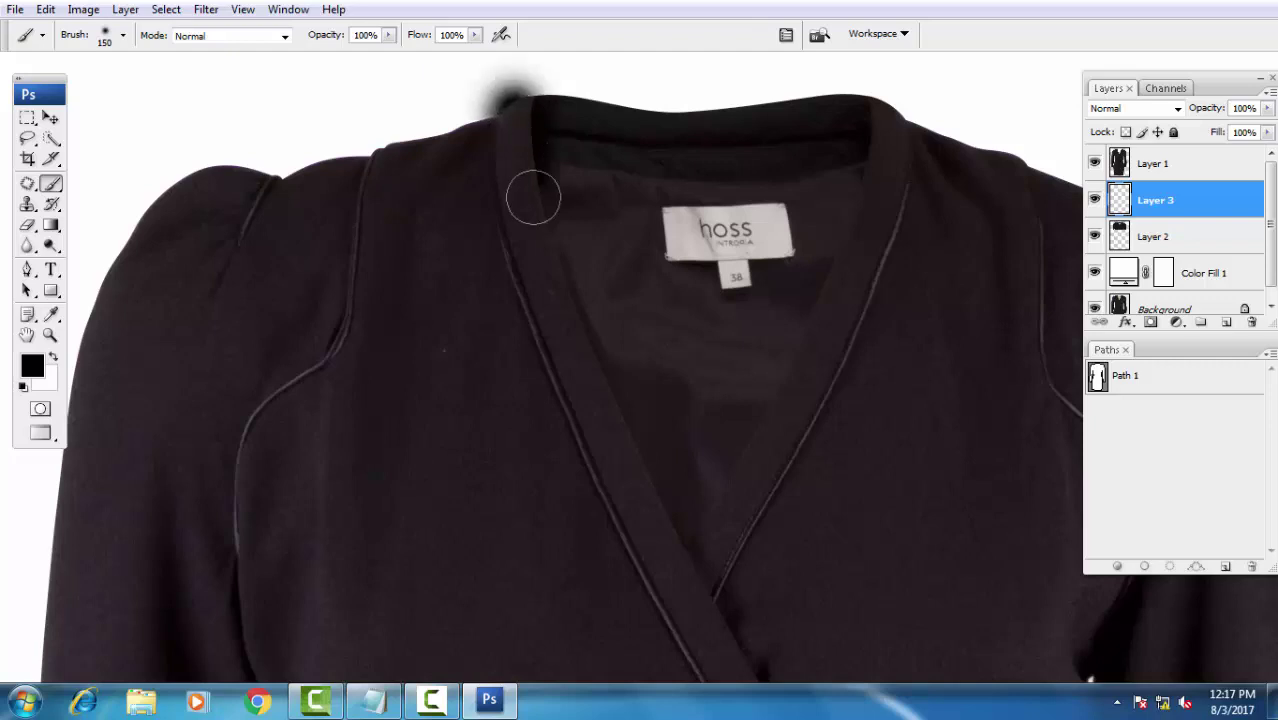
pyautogui.moveTo(585, 350); pyautogui.dragTo(695, 572)
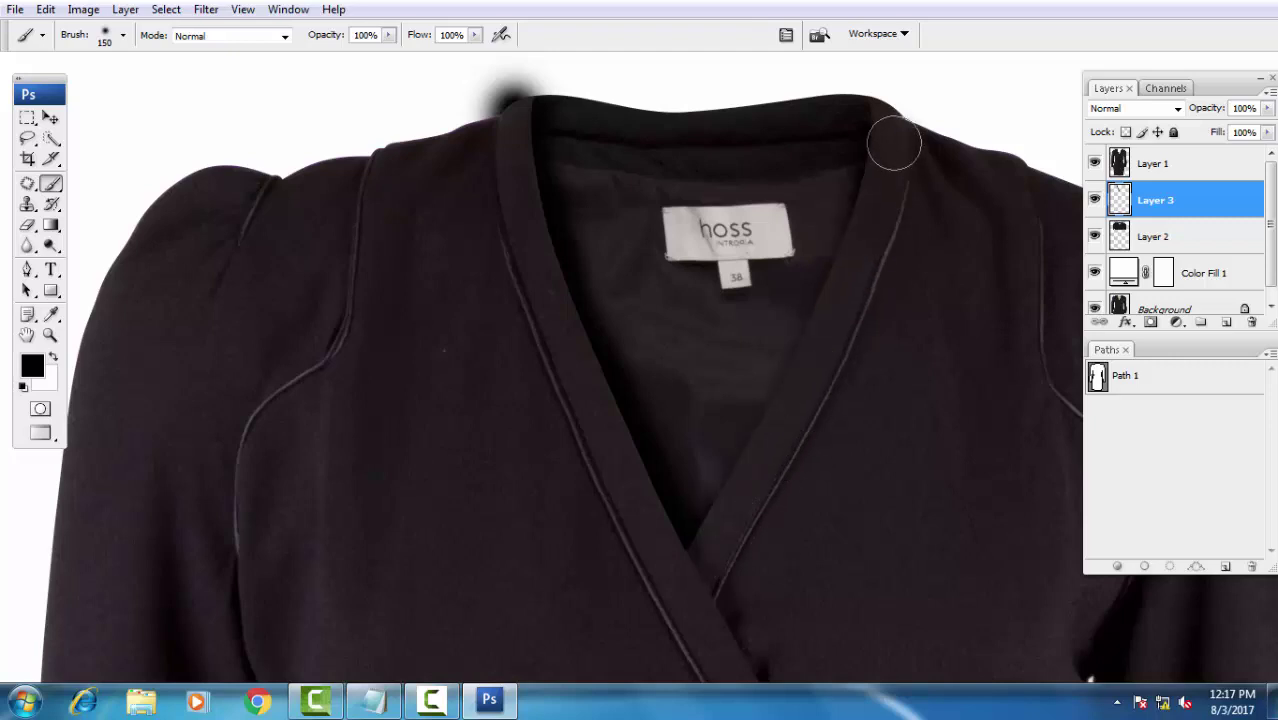
pyautogui.moveTo(890, 137)
pyautogui.mouseDown()
pyautogui.moveTo(879, 200)
pyautogui.moveTo(786, 415)
pyautogui.moveTo(693, 566)
pyautogui.mouseUp()
# - Extend the soft black shadow upward from the right collar corner
pyautogui.moveTo(900, 115); pyautogui.dragTo(898, 100)
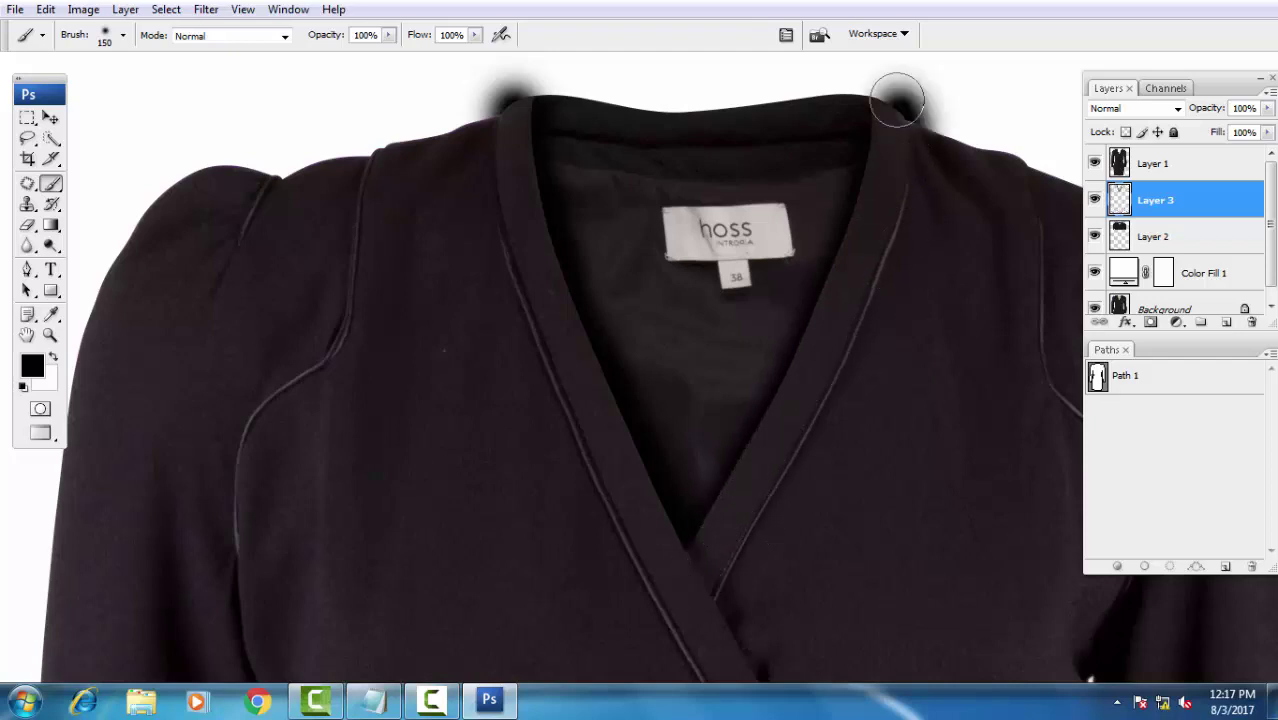
pyautogui.scroll(3, 898, 177)
pyautogui.moveTo(877, 211)
pyautogui.mouseDown()
pyautogui.moveTo(893, 243)
pyautogui.moveTo(880, 150)
pyautogui.mouseUp()
pyautogui.scroll(-7, 883, 284)
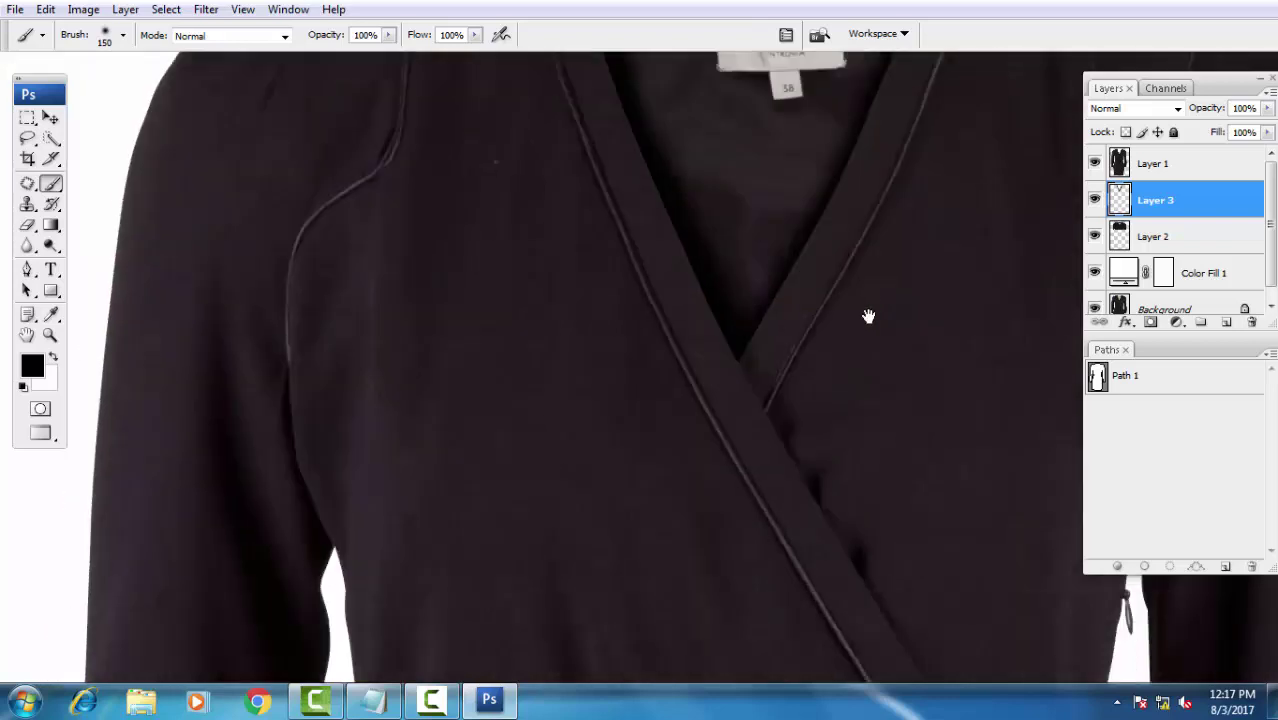
pyautogui.scroll(4, 713, 457)
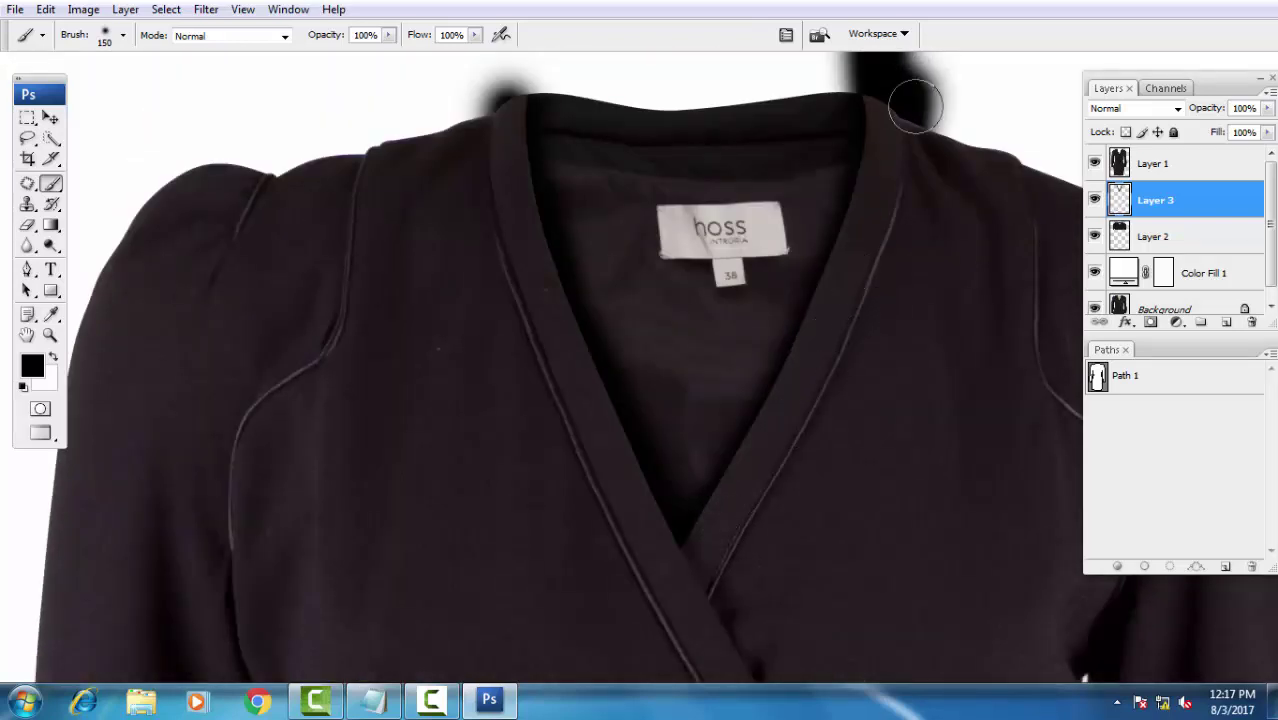
pyautogui.scroll(-1, 886, 400)
pyautogui.scroll(-1, 890, 395)
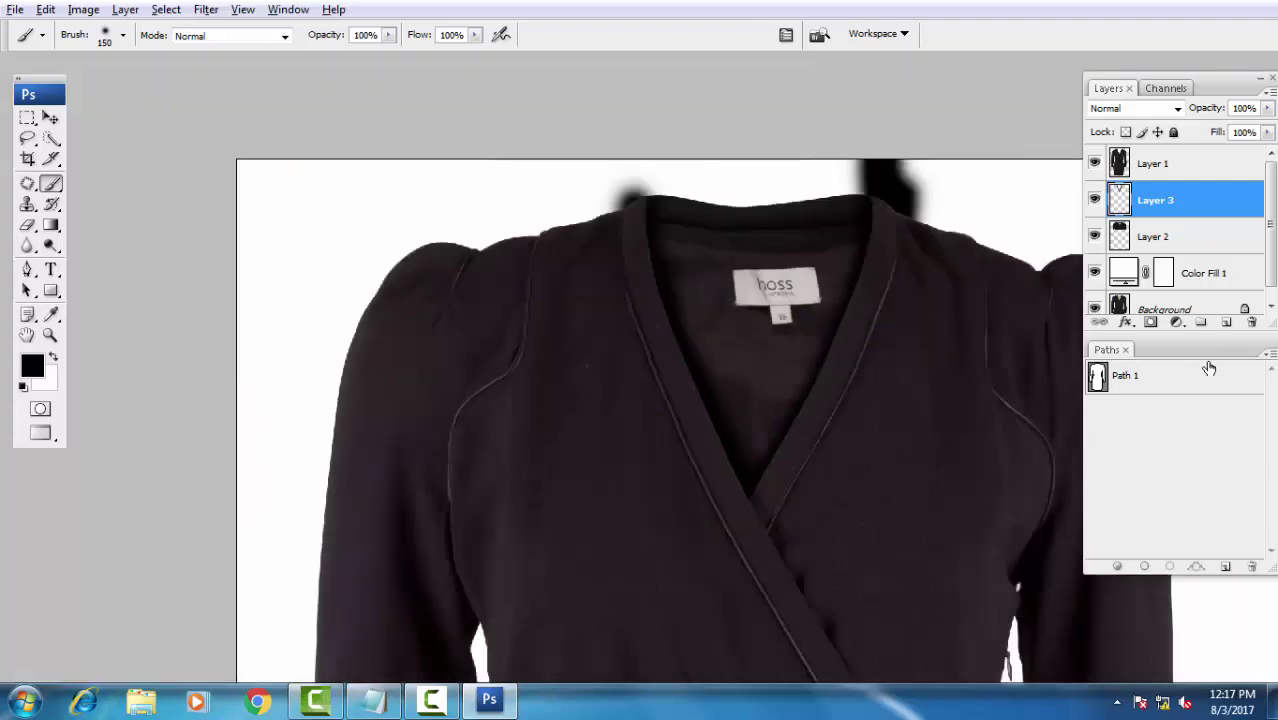
# - Trim the shadow overspill outside the dress using the inverted Path 1 selection
pyautogui.keyDown('ctrl'); pyautogui.click(1179, 390); pyautogui.keyUp('ctrl')
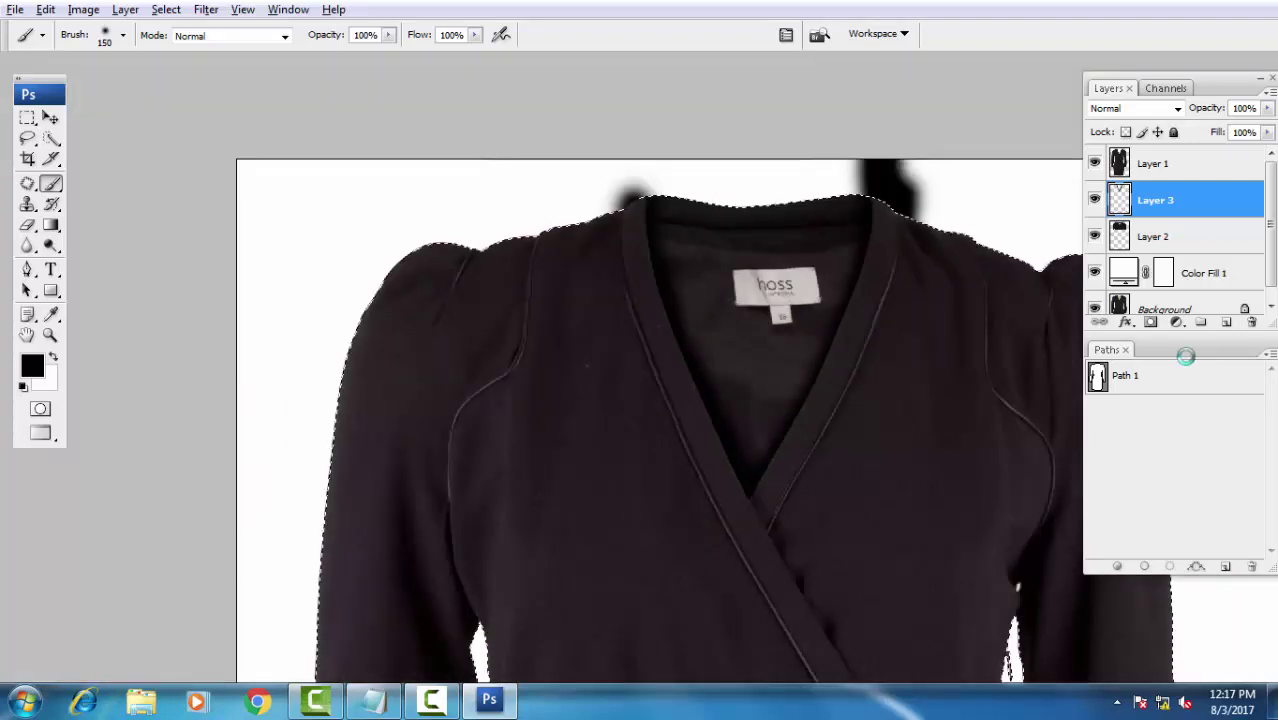
pyautogui.hotkey('ctrl', 'shift', 'i')
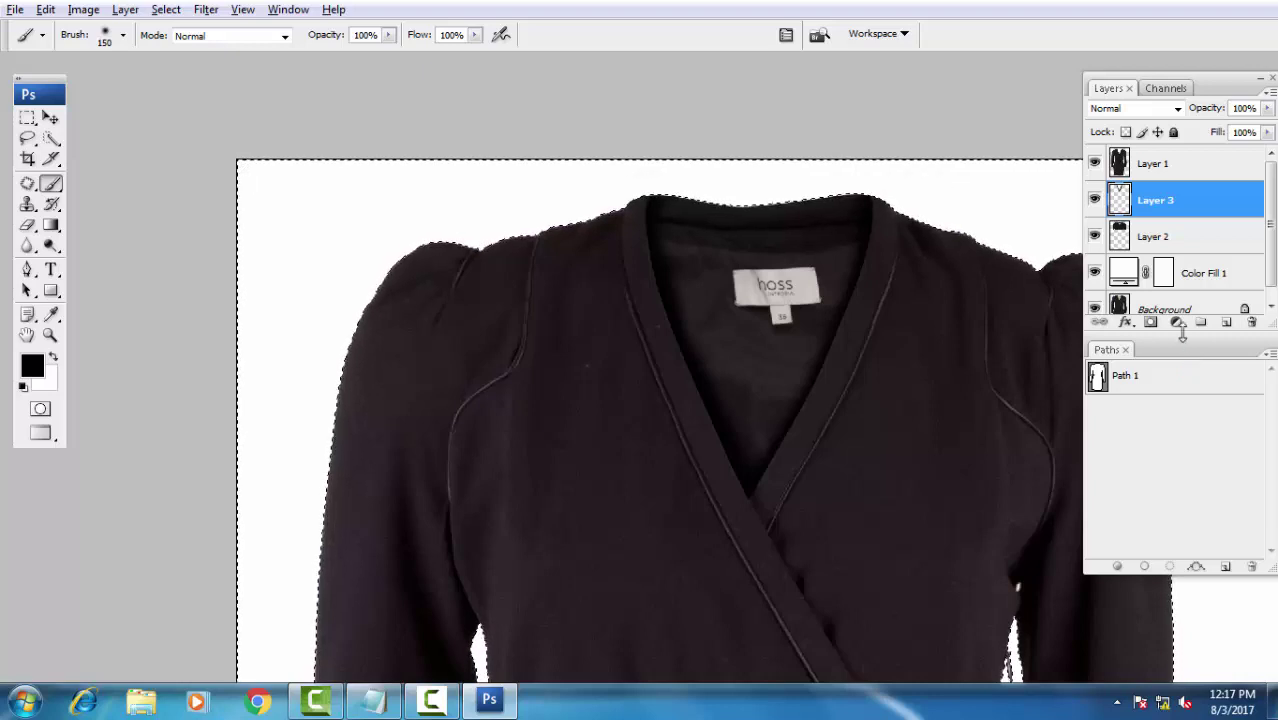
pyautogui.hotkey('ctrl', 'd')
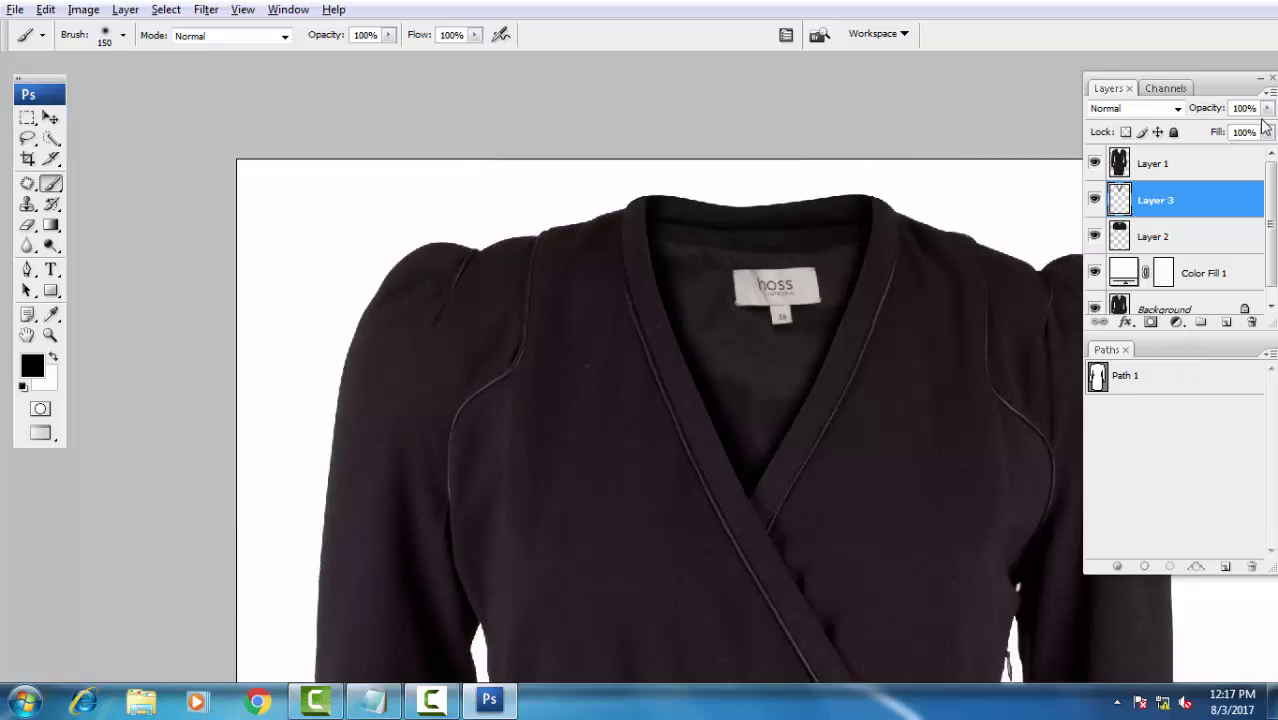
# - Set Layer 3's opacity to 30% after trying 45%, then view the whole dress
pyautogui.click(1266, 109)
pyautogui.click(1248, 108)
pyautogui.write('45')
pyautogui.press('Return')
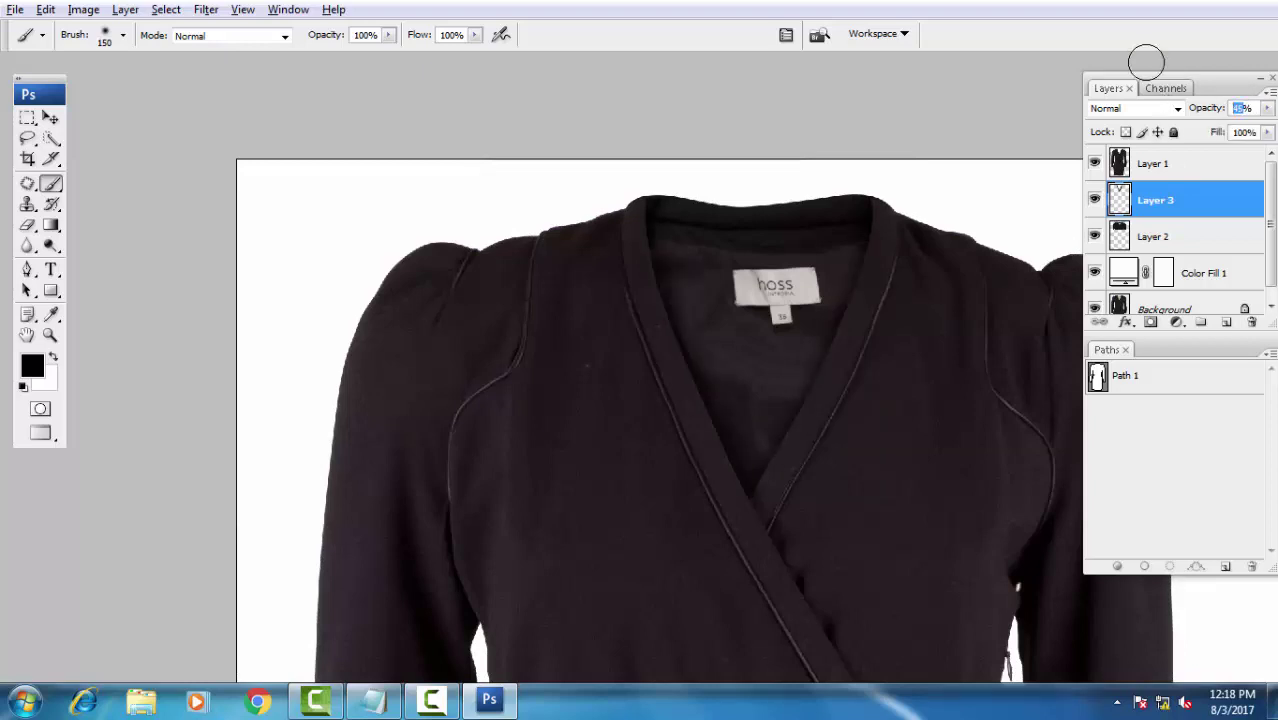
pyautogui.write('30')
pyautogui.press('Return')
pyautogui.moveTo(868, 397); pyautogui.dragTo(909, 465)
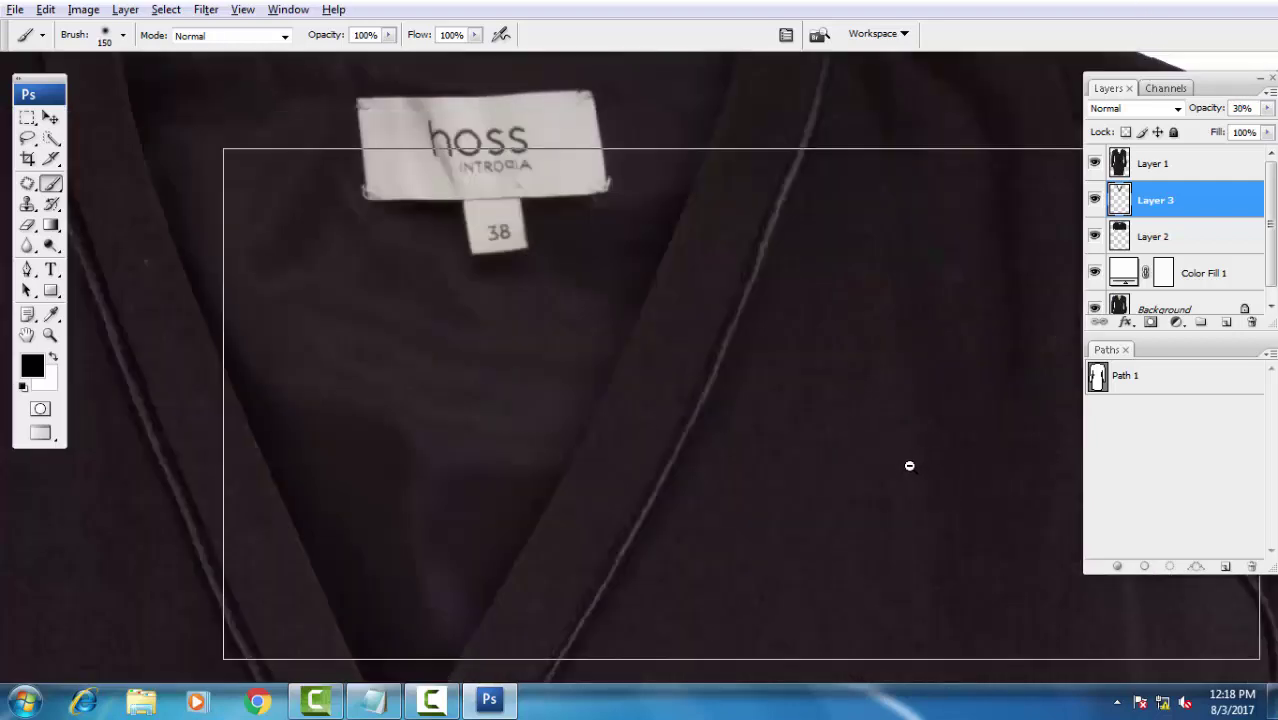
pyautogui.hotkey('ctrl', '0')
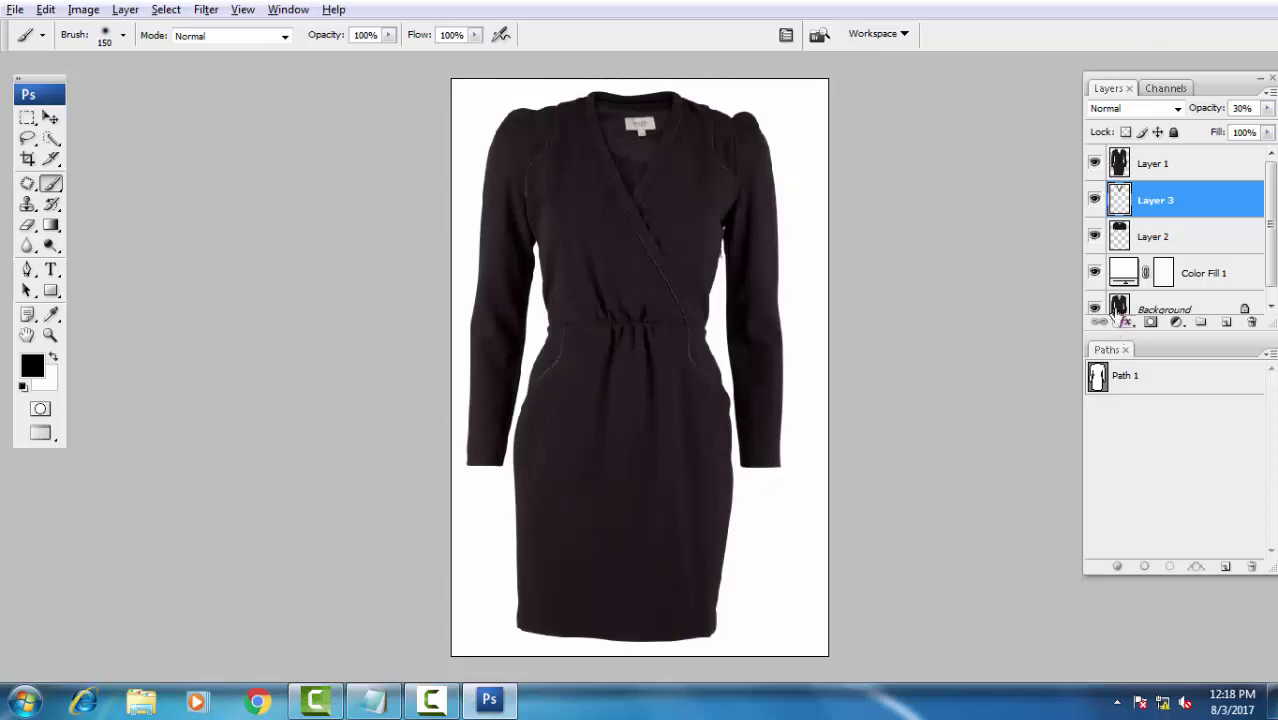
# - Hide Color Fill 1 and the Background, comparing against the original photo before leaving it hidden
pyautogui.click(1094, 273)
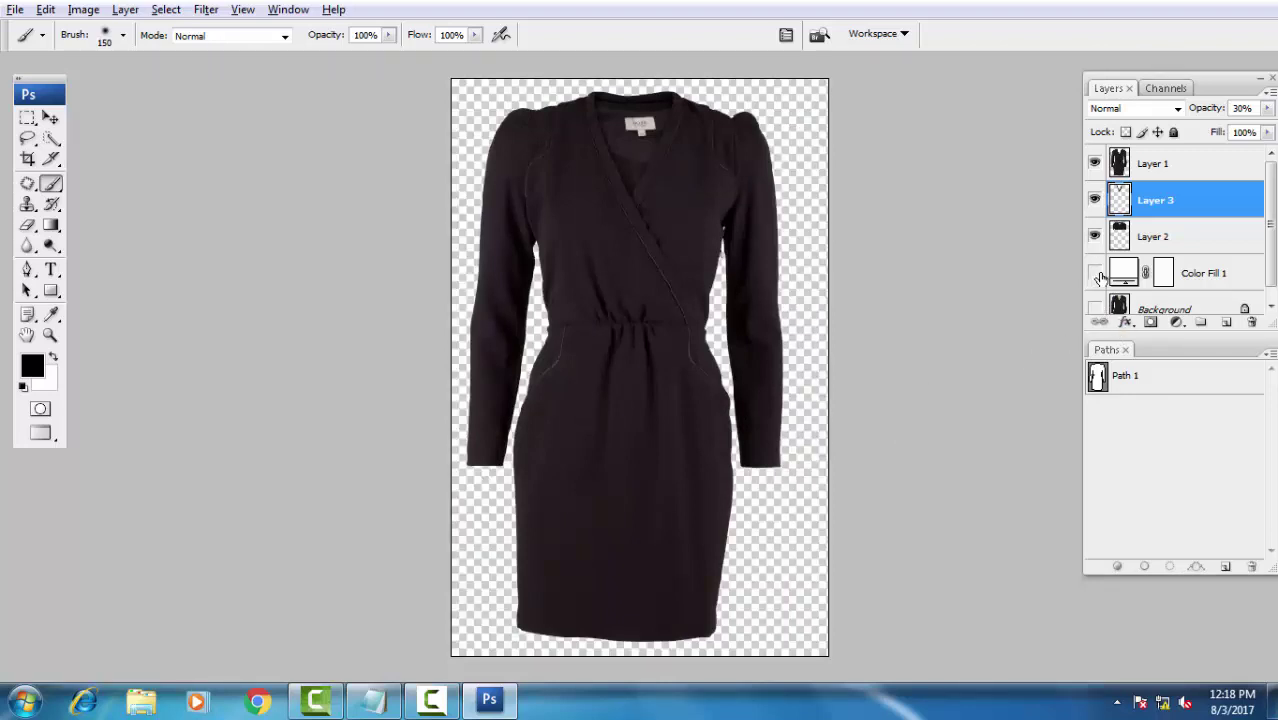
pyautogui.scroll(-1, 1180, 263)
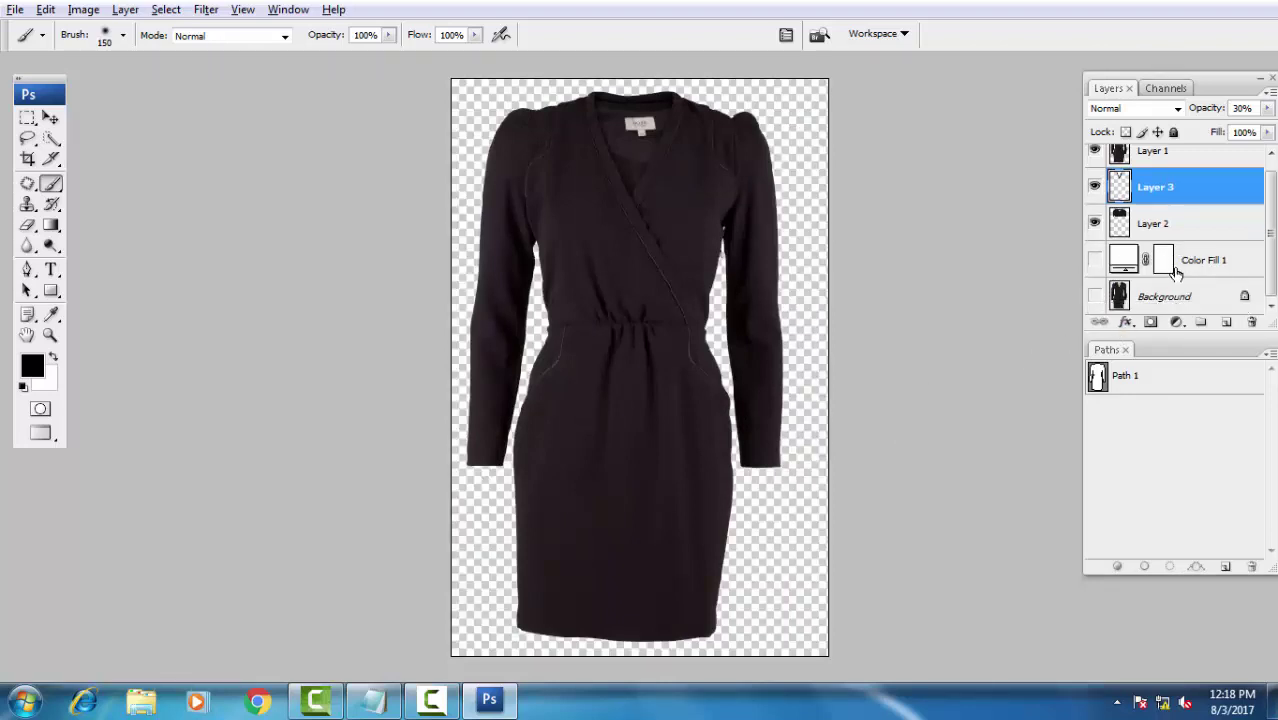
pyautogui.click(1095, 299)
pyautogui.click(1095, 299)
pyautogui.click(1095, 299)
pyautogui.click(1095, 299)
pyautogui.keyDown('alt'); pyautogui.click(1095, 299); pyautogui.keyUp('alt')
pyautogui.keyDown('alt'); pyautogui.click(1095, 299); pyautogui.keyUp('alt')
pyautogui.keyDown('alt'); pyautogui.click(1095, 299); pyautogui.keyUp('alt')
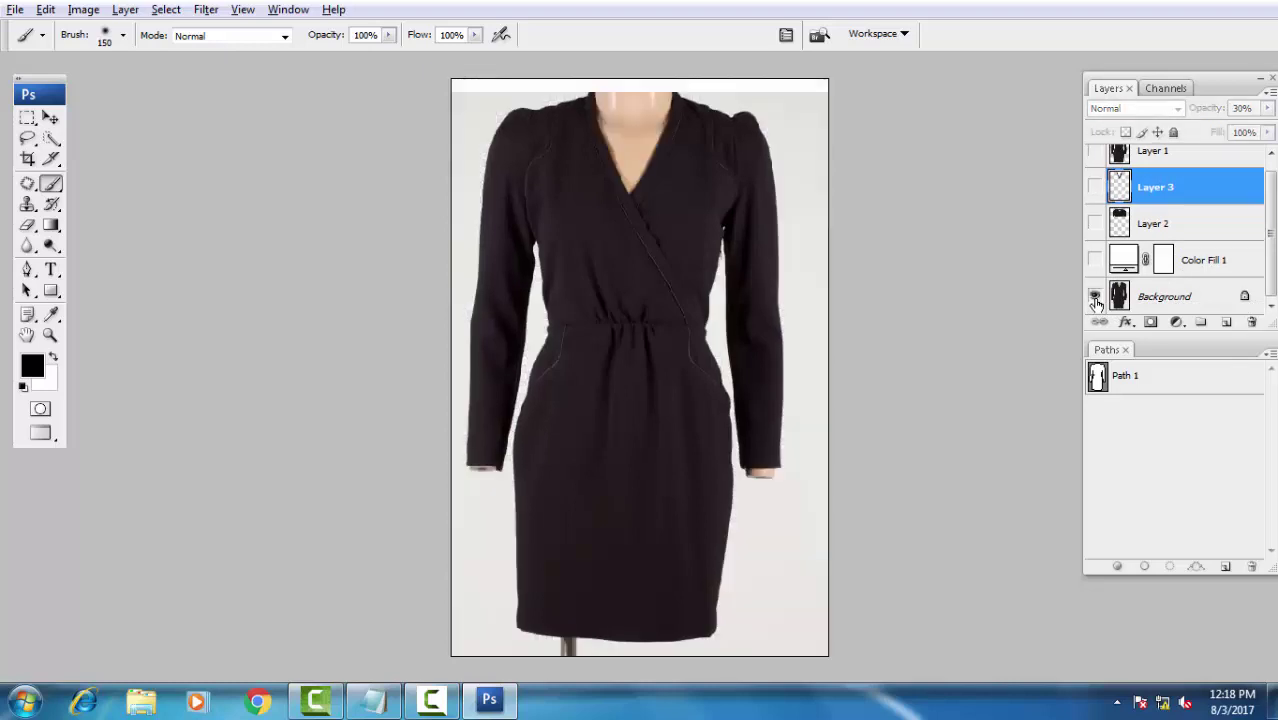
pyautogui.keyDown('alt'); pyautogui.click(1095, 299); pyautogui.keyUp('alt')
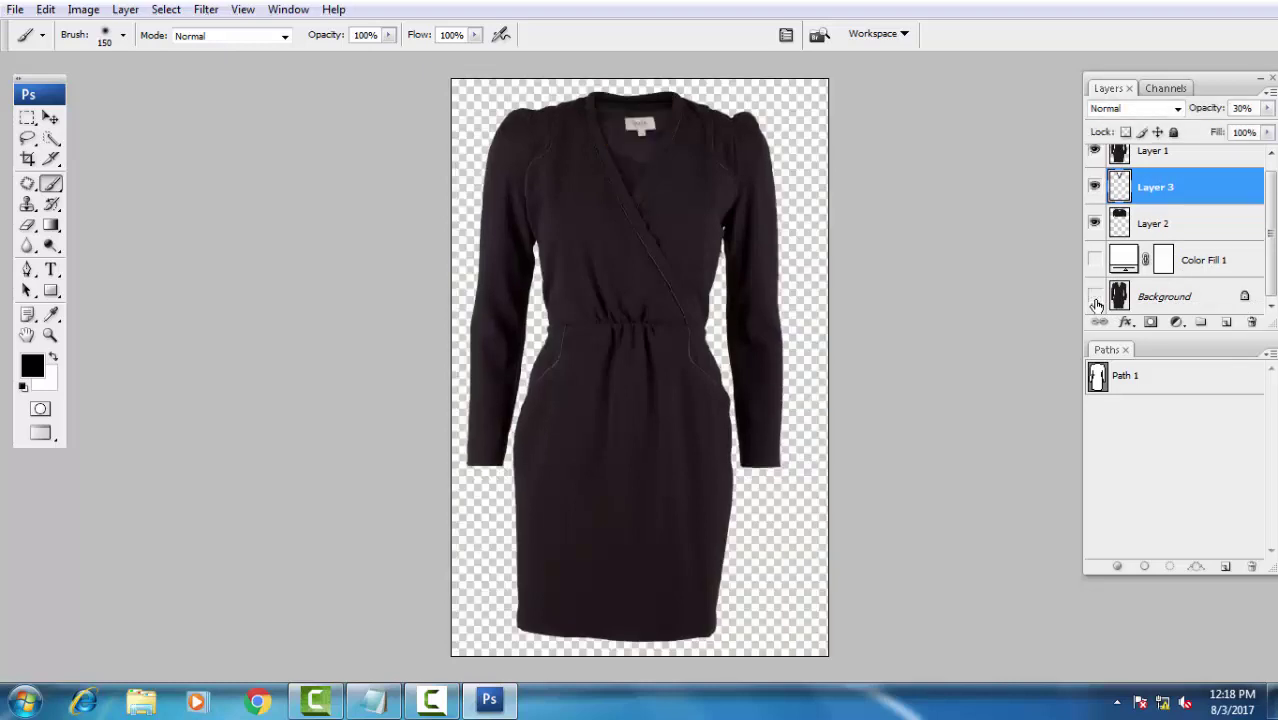
pyautogui.click(432, 700)
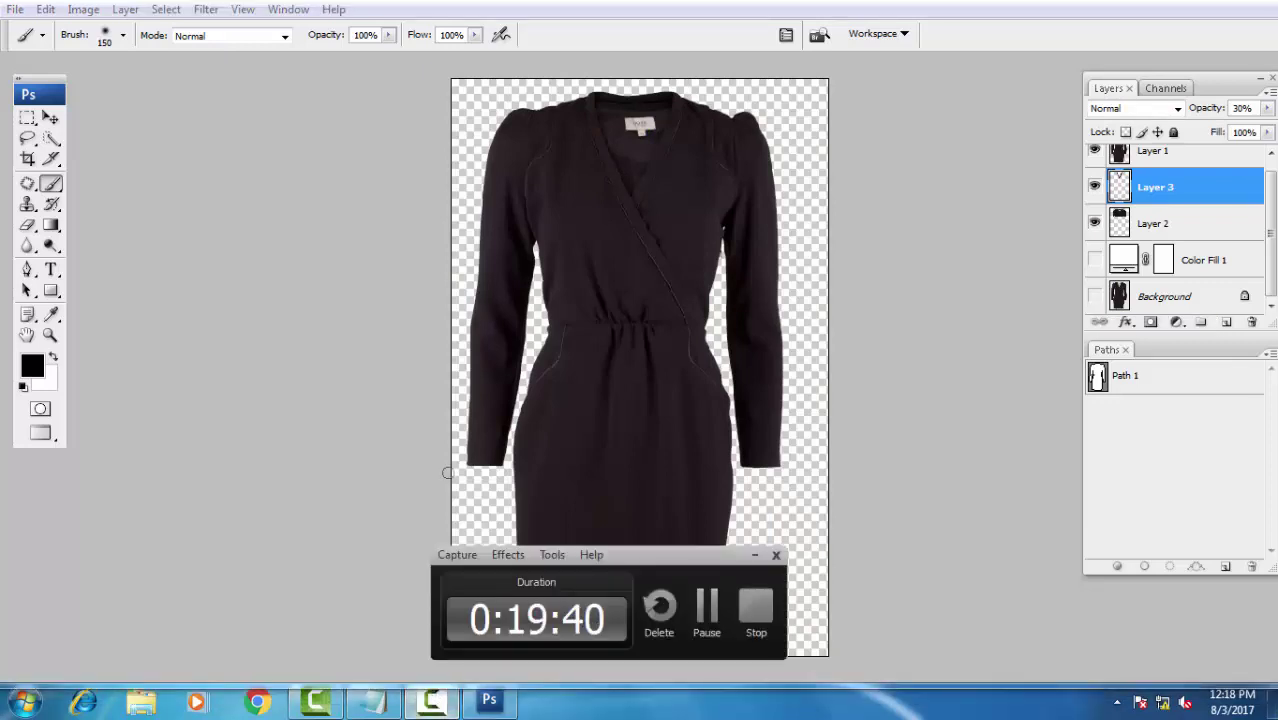